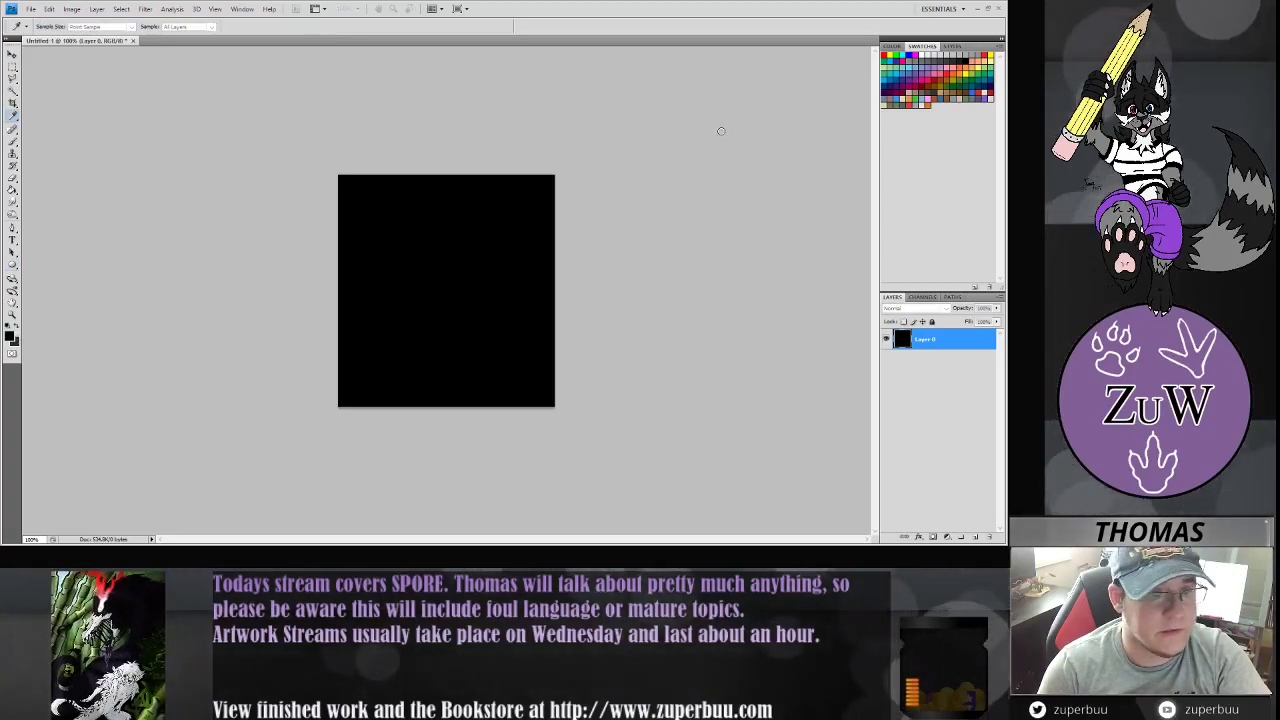
# - Draw a bright green circle on a new layer above the black background
pyautogui.click(840, 96)
pyautogui.click(975, 537)
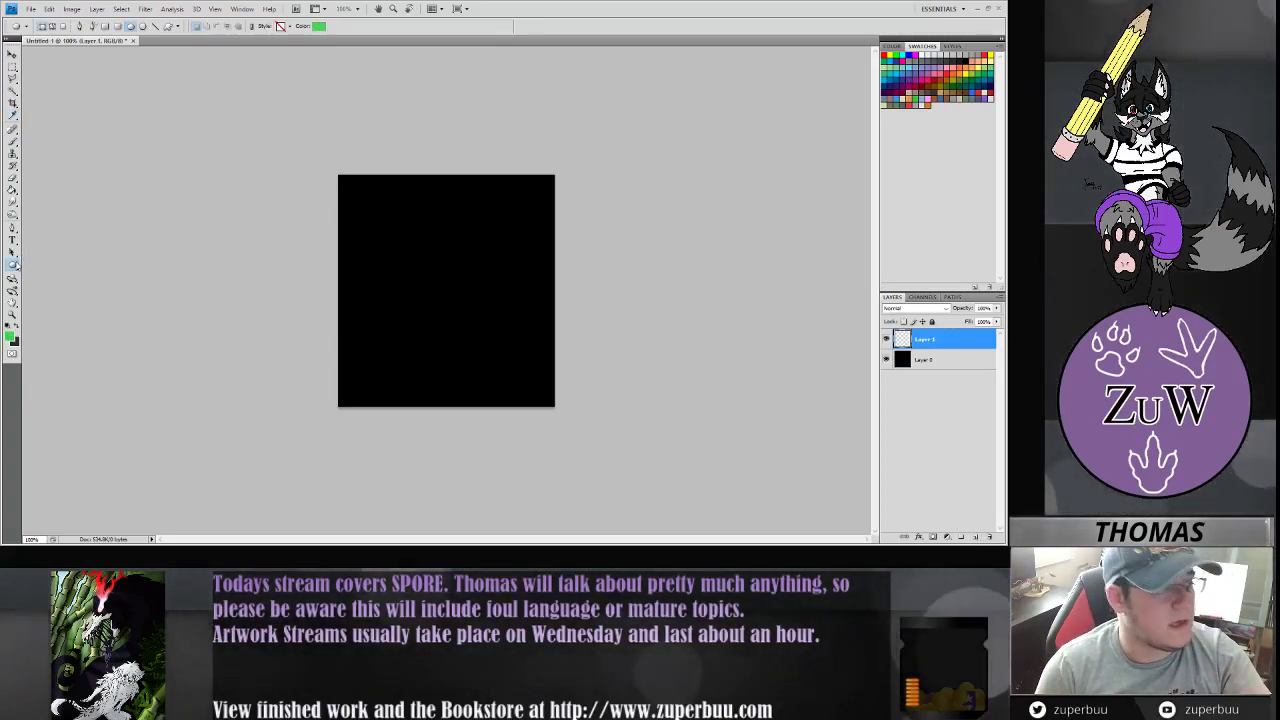
pyautogui.moveTo(358, 208); pyautogui.dragTo(484, 344)
# - Move the green circle to the centre of the black canvas and rasterize its shape layer
pyautogui.press('v')
pyautogui.moveTo(438, 302); pyautogui.dragTo(472, 317)
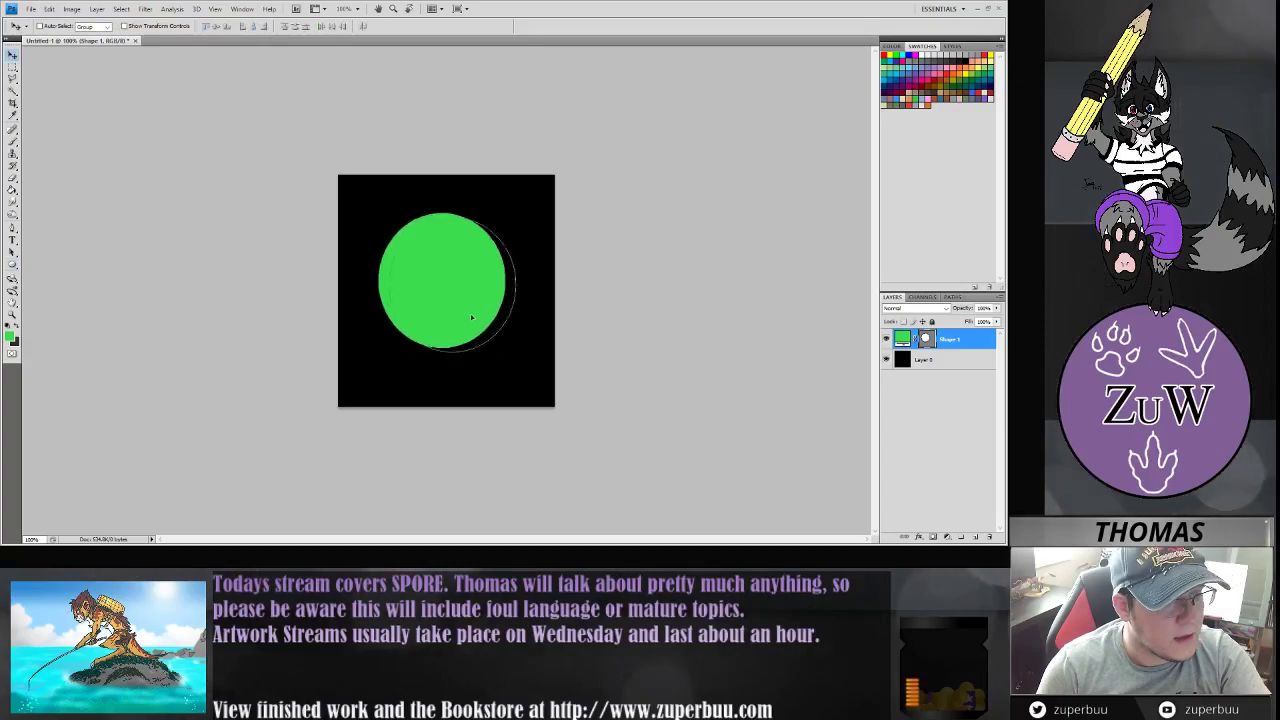
pyautogui.click(964, 173)
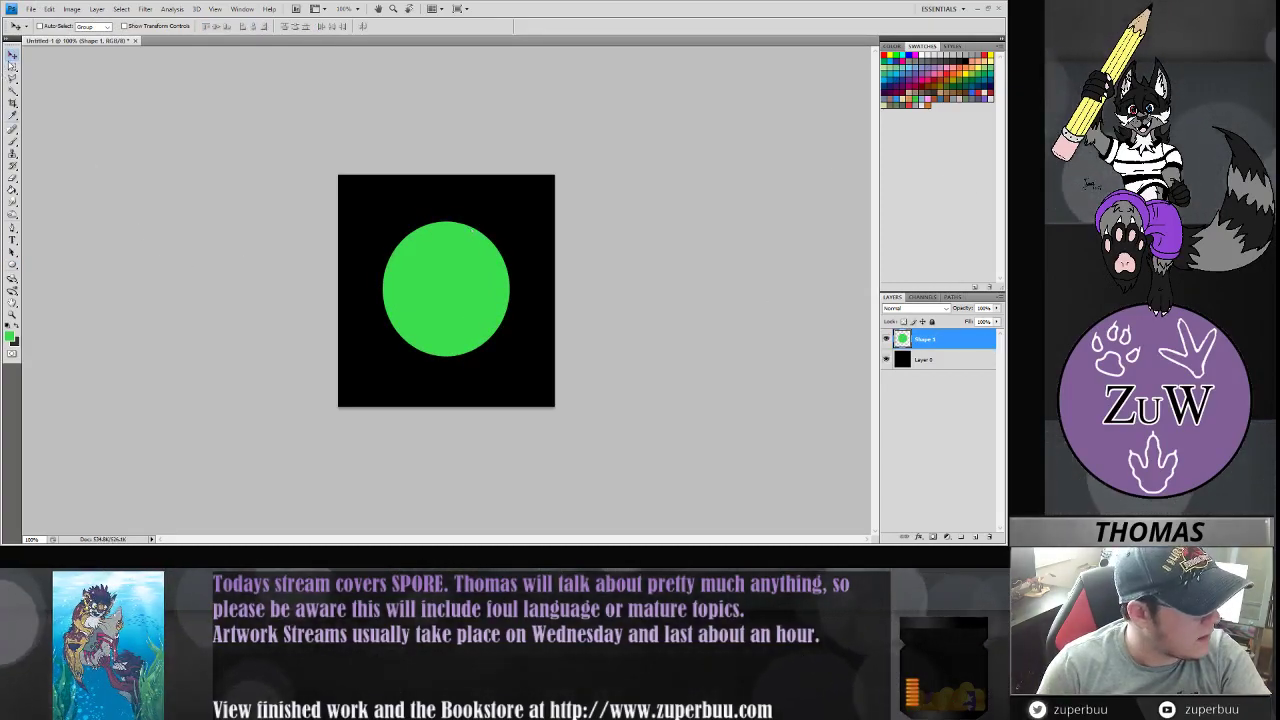
# - Duplicate the green circle's layer and fill the copy with a muted grey-green
pyautogui.rightClick(952, 349)
pyautogui.click(980, 137)
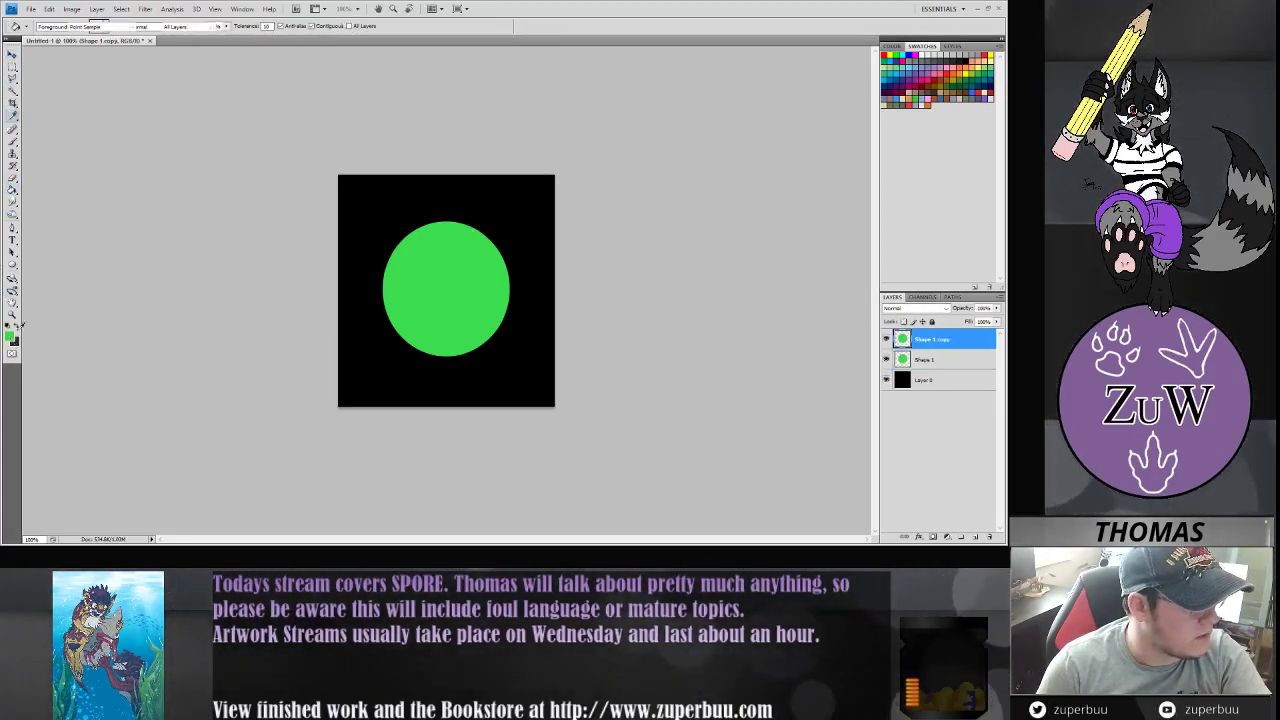
pyautogui.click(837, 101)
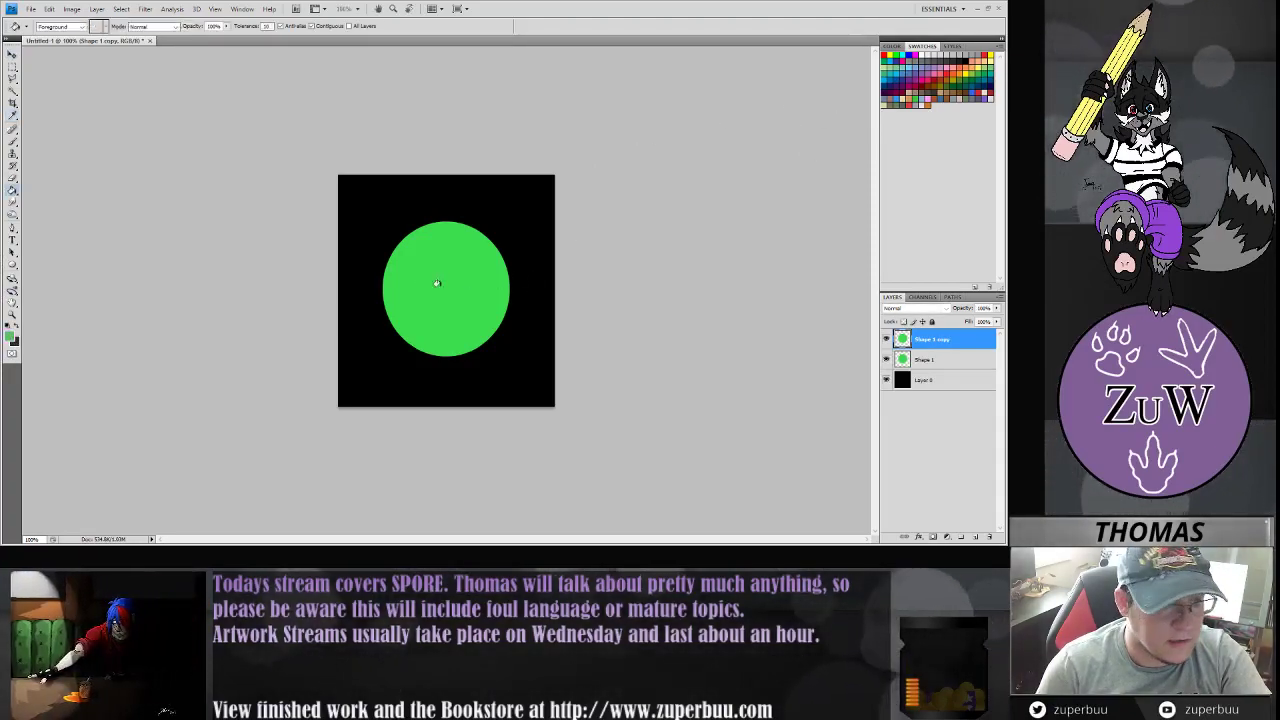
pyautogui.click(468, 283)
# - Scale the grey-green circle down to about 93%, leaving a thin bright green ring around it
pyautogui.click(13, 53)
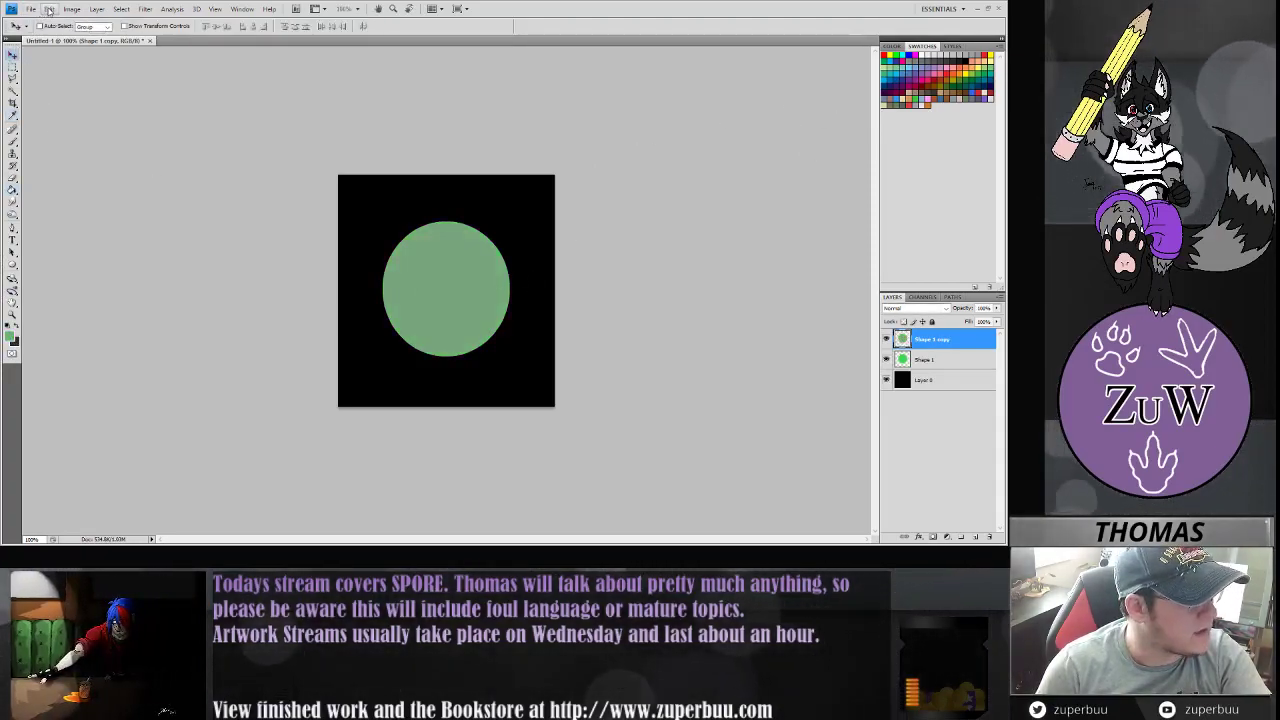
pyautogui.hotkey('ctrl', 't')
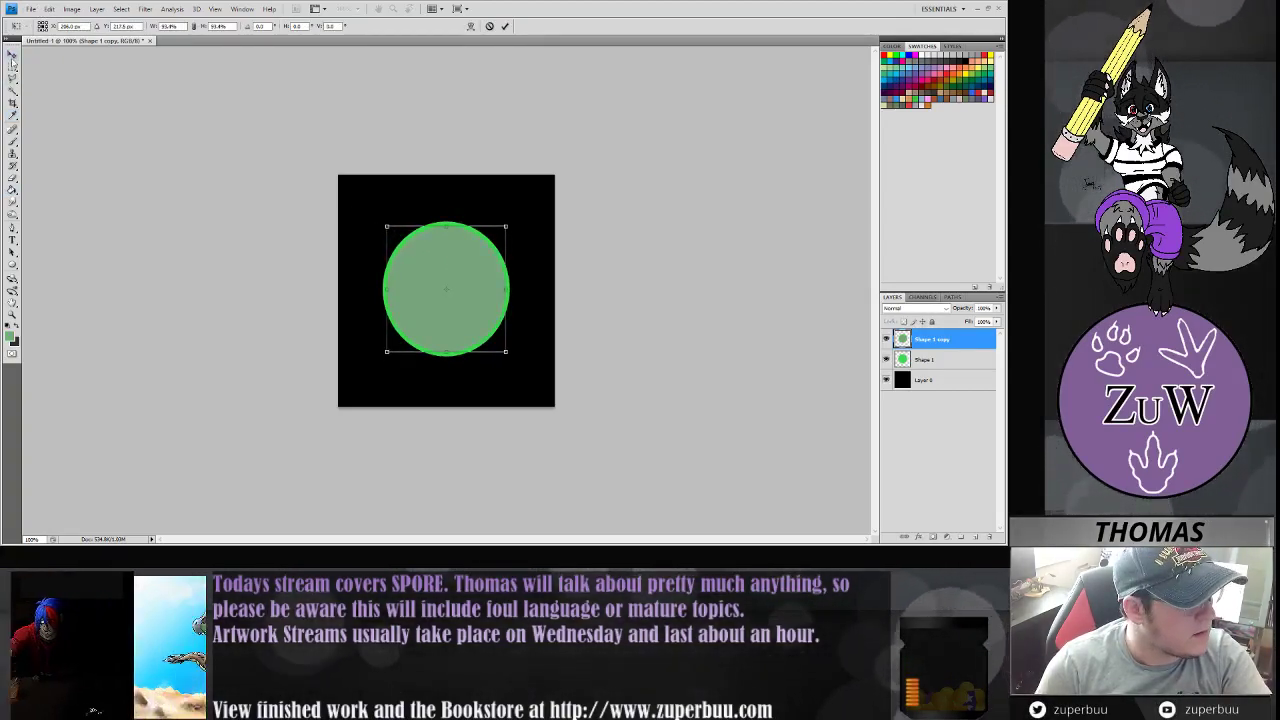
pyautogui.press('Return')
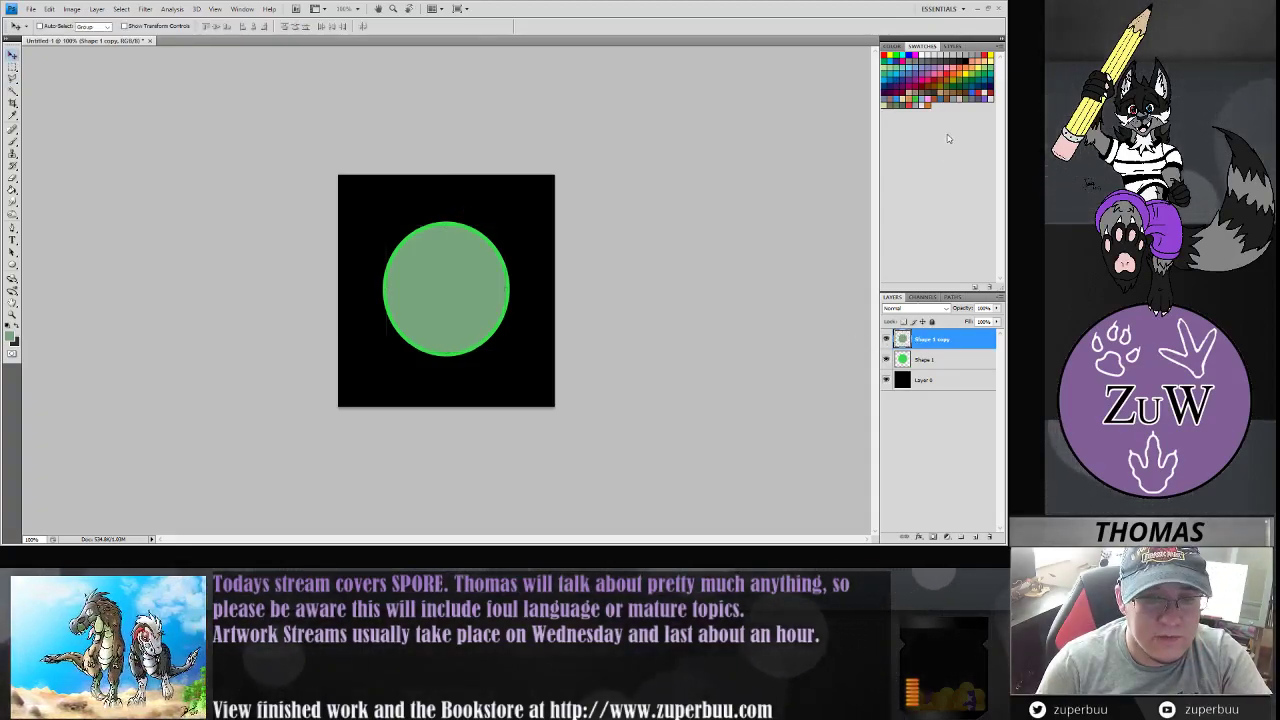
# - Duplicate the grey-green circle with its blend mode set to Exclusion, and scale the copy down slightly around its centre
pyautogui.hotkey('ctrl', 'j')
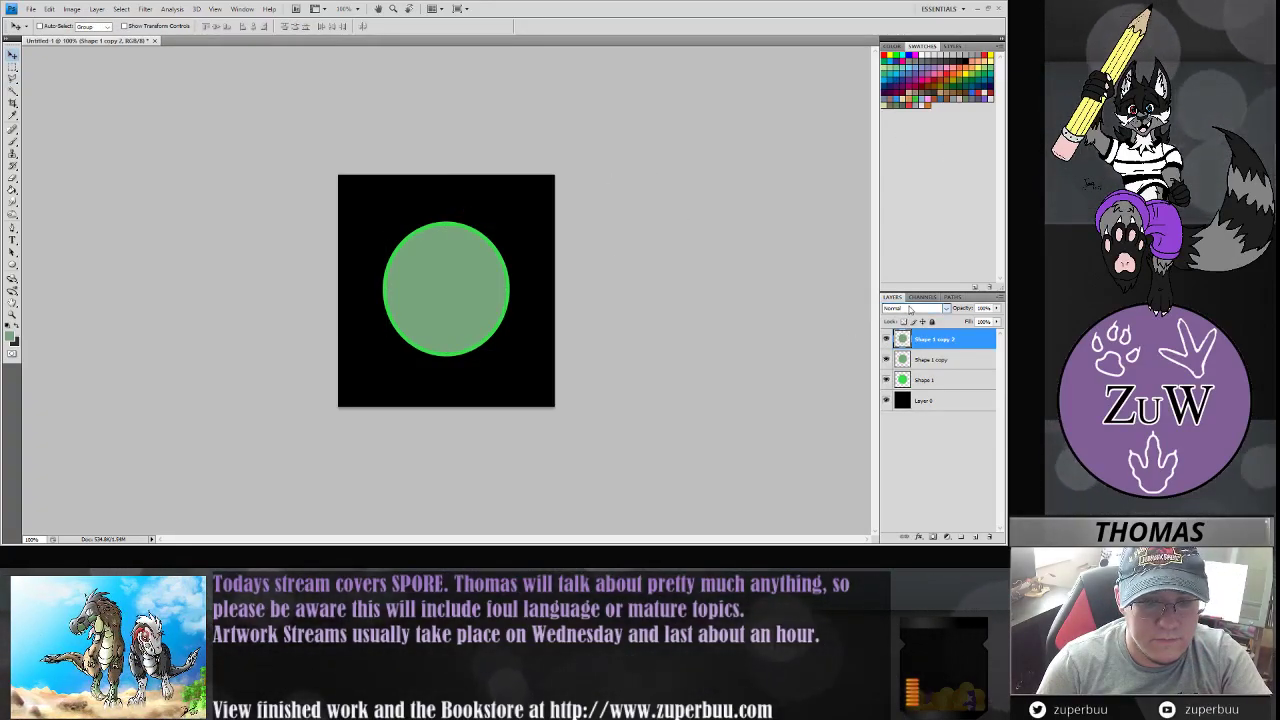
pyautogui.click(911, 525)
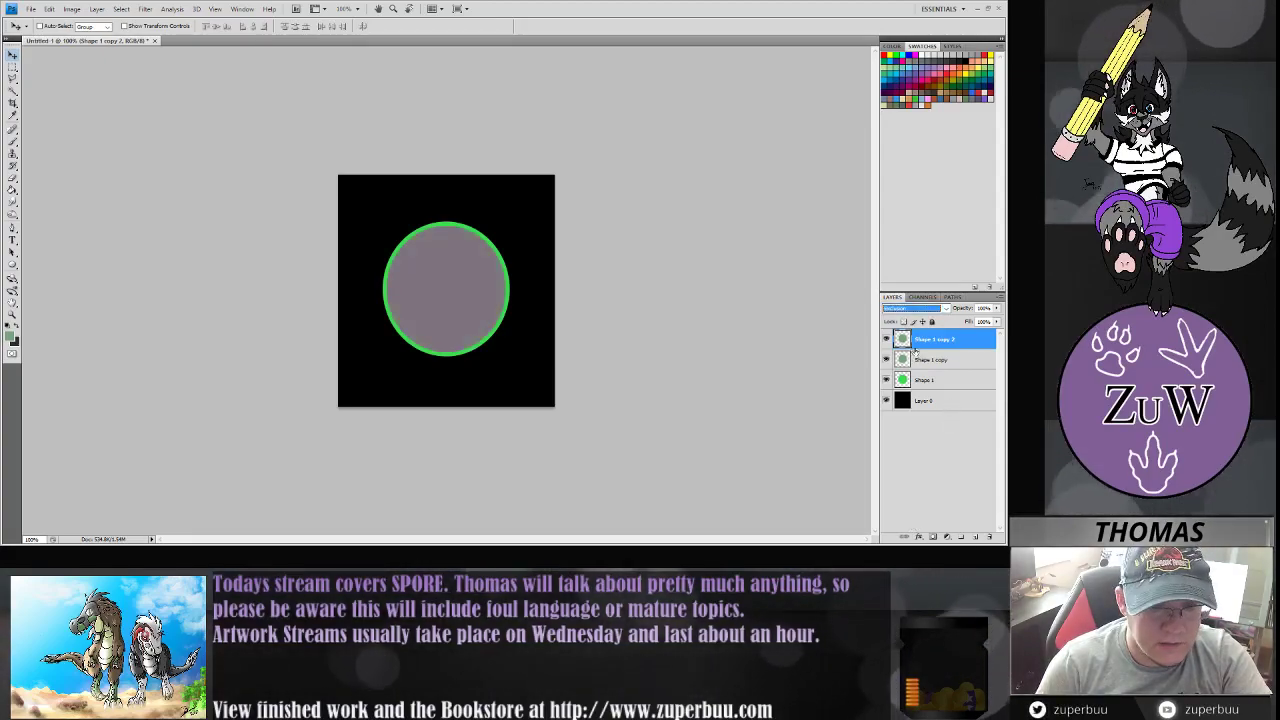
pyautogui.click(49, 9)
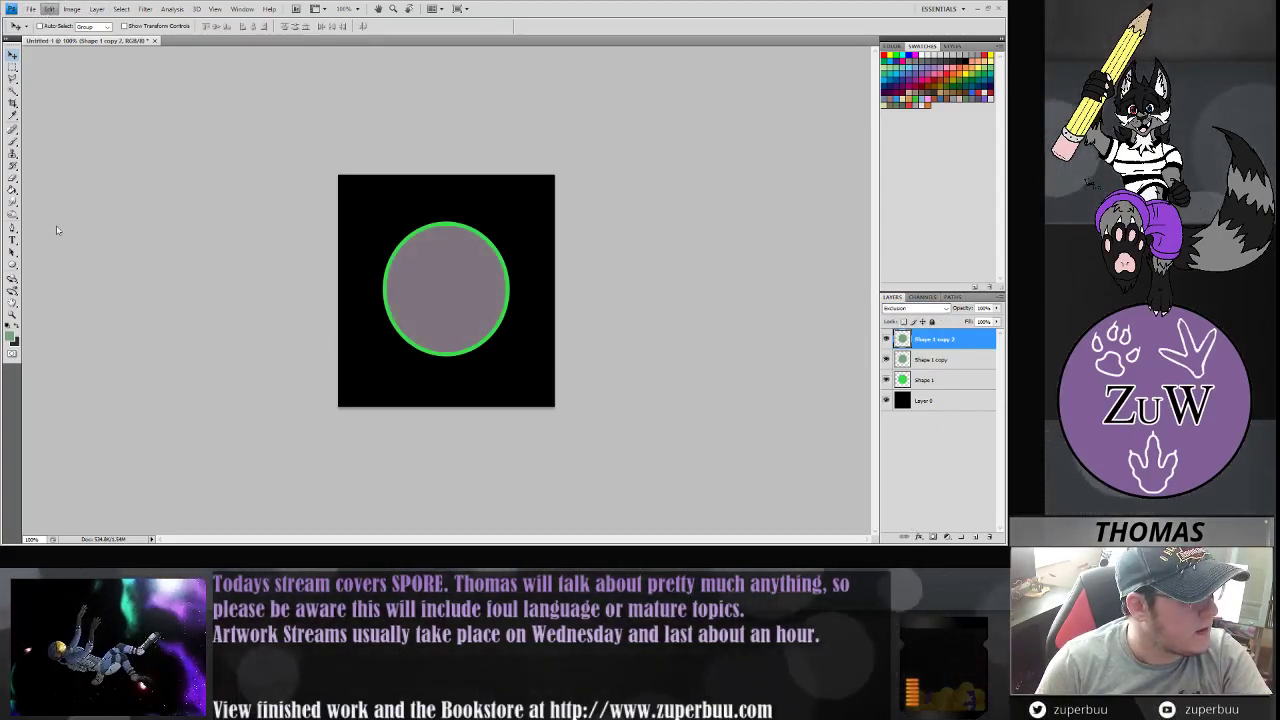
pyautogui.click(62, 202)
pyautogui.moveTo(386, 226); pyautogui.dragTo(393, 233)
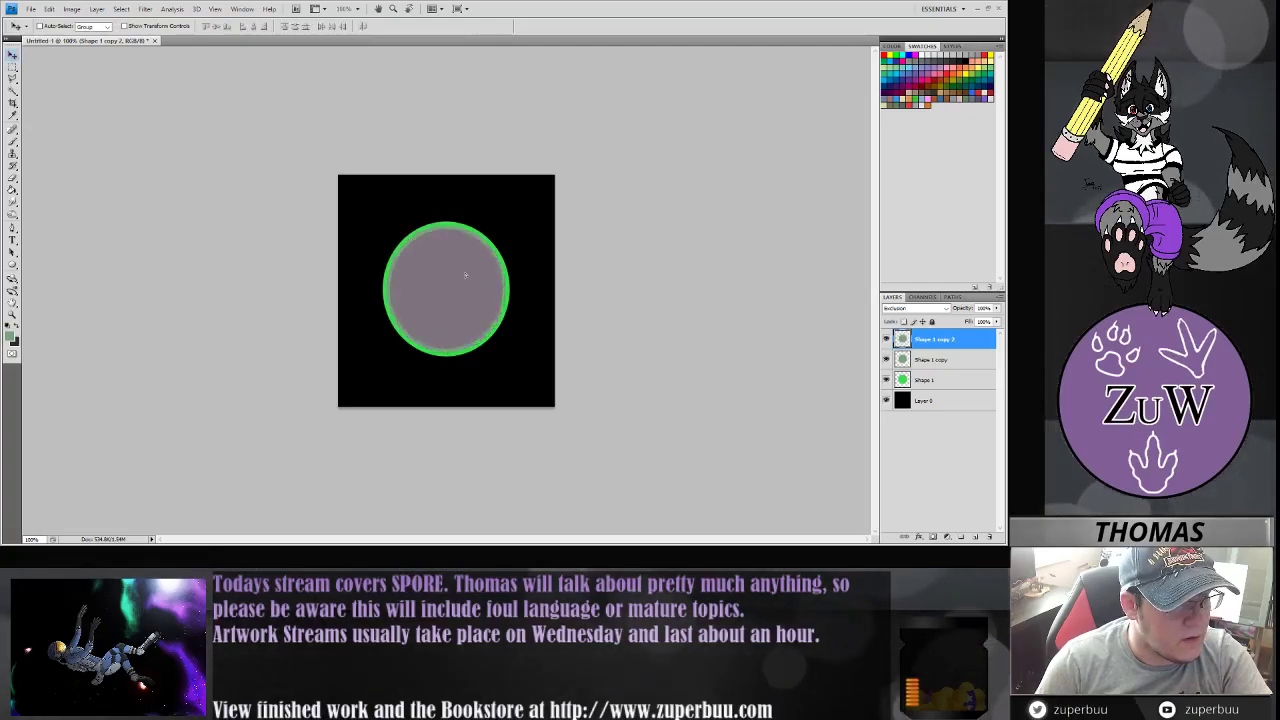
# - Duplicate the Exclusion circle and shrink the new copy slightly to form another concentric ring
pyautogui.doubleClick(970, 346)
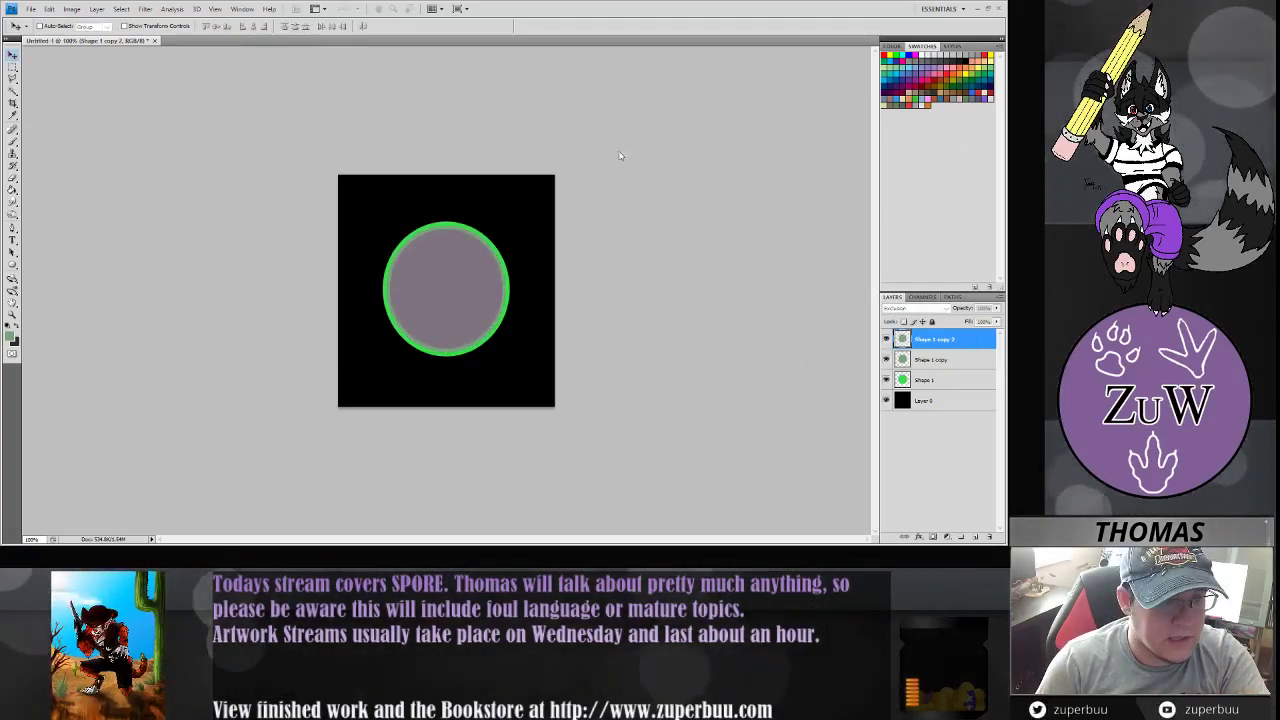
pyautogui.hotkey('ctrl', 'j')
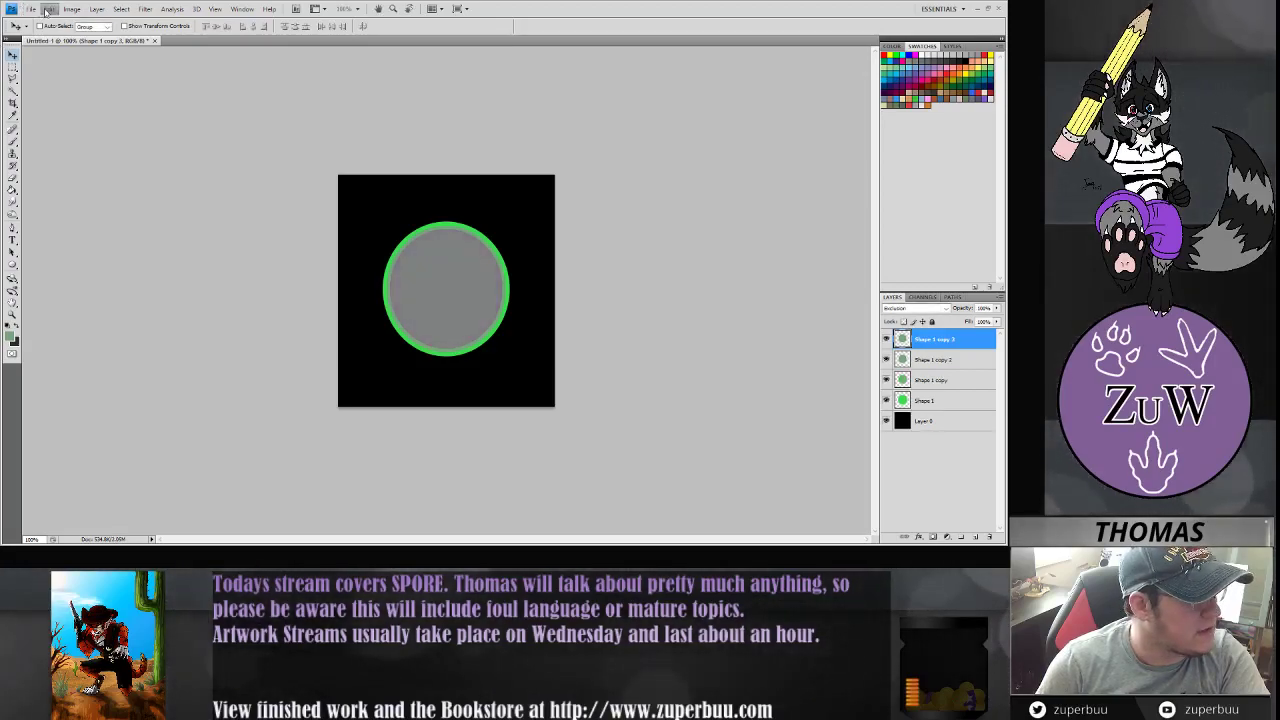
pyautogui.hotkey('ctrl', 't')
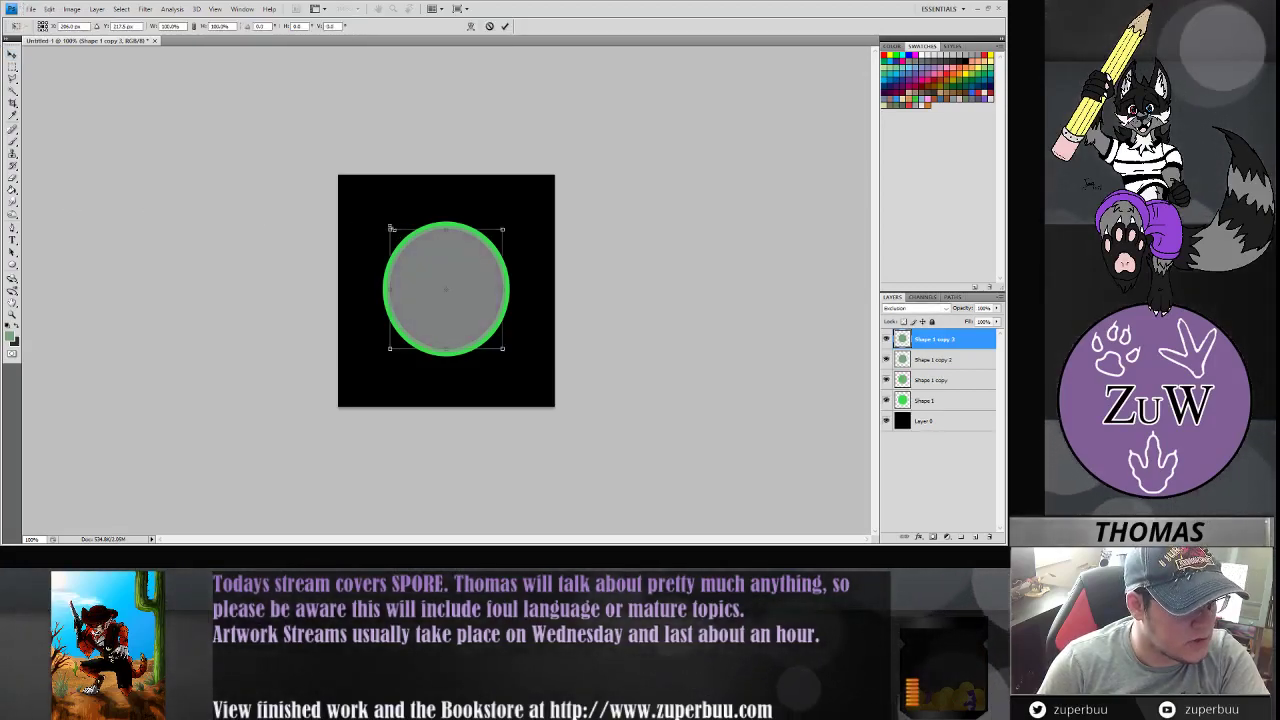
pyautogui.moveTo(396, 233); pyautogui.dragTo(398, 236)
pyautogui.moveTo(449, 280); pyautogui.dragTo(466, 284)
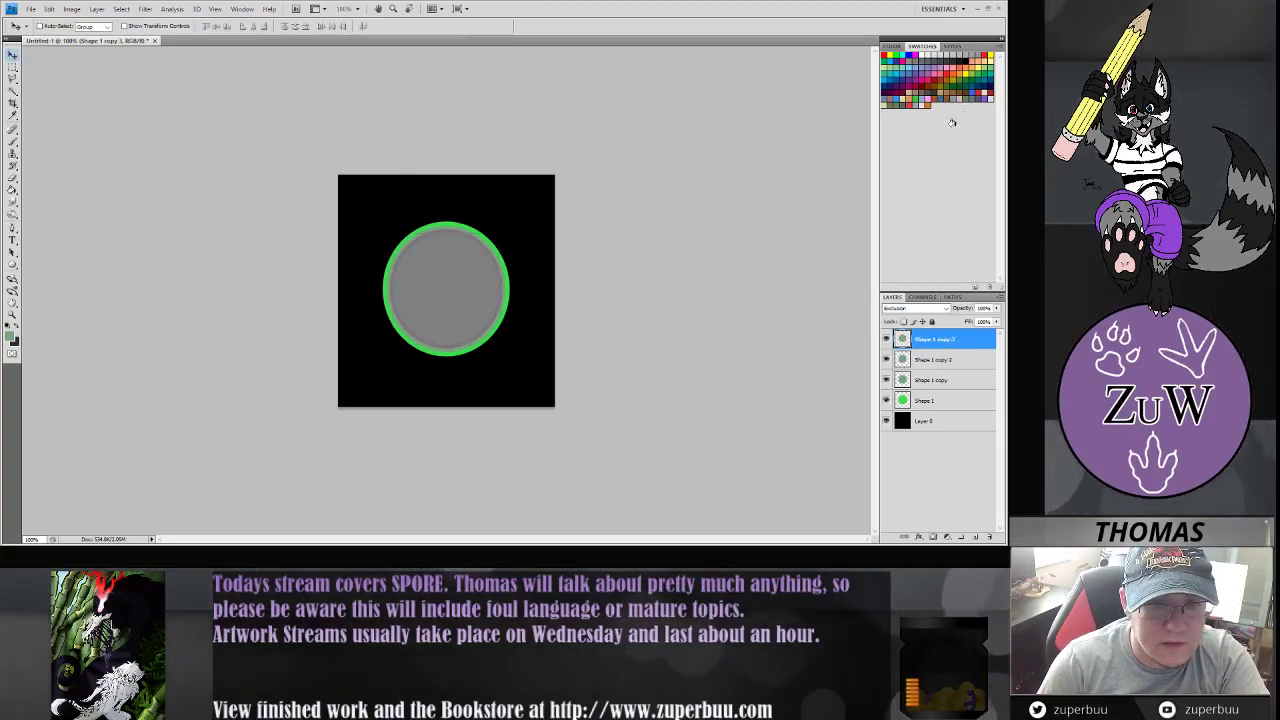
# - Duplicate the innermost circle once more and scale this fourth copy down to about 94%
pyautogui.click(588, 178)
pyautogui.click(49, 9)
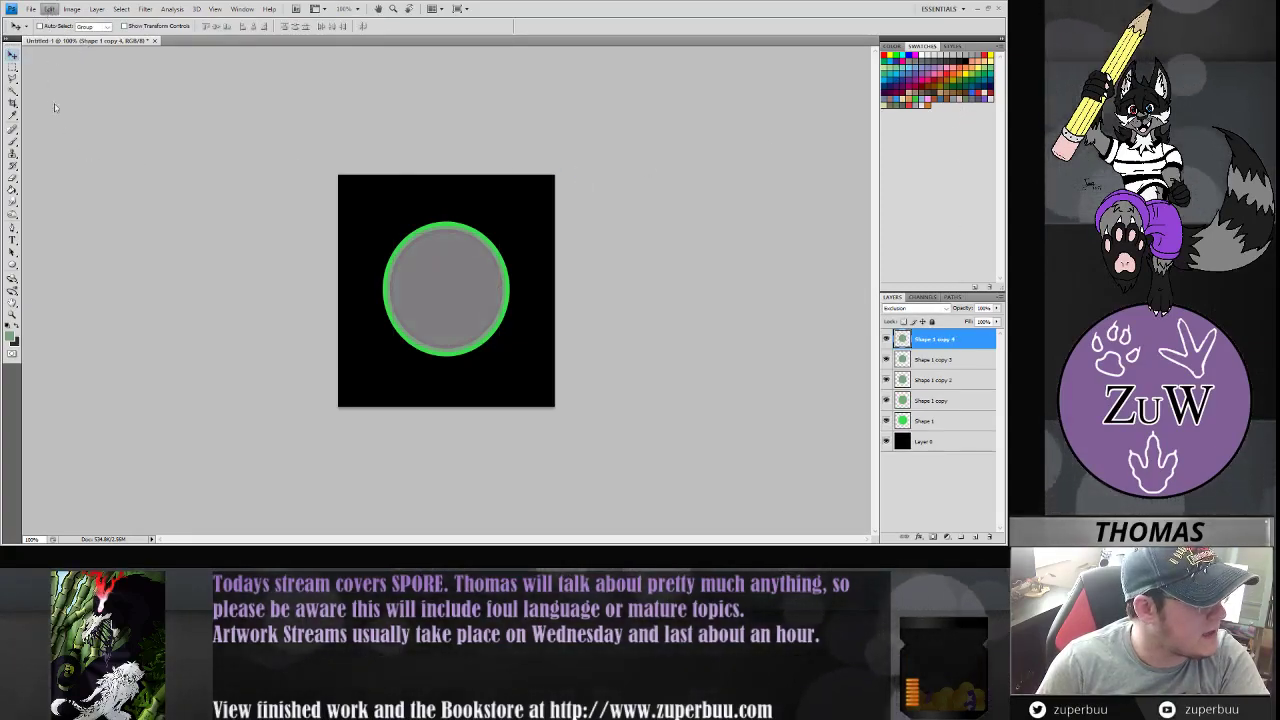
pyautogui.hotkey('ctrl', 't')
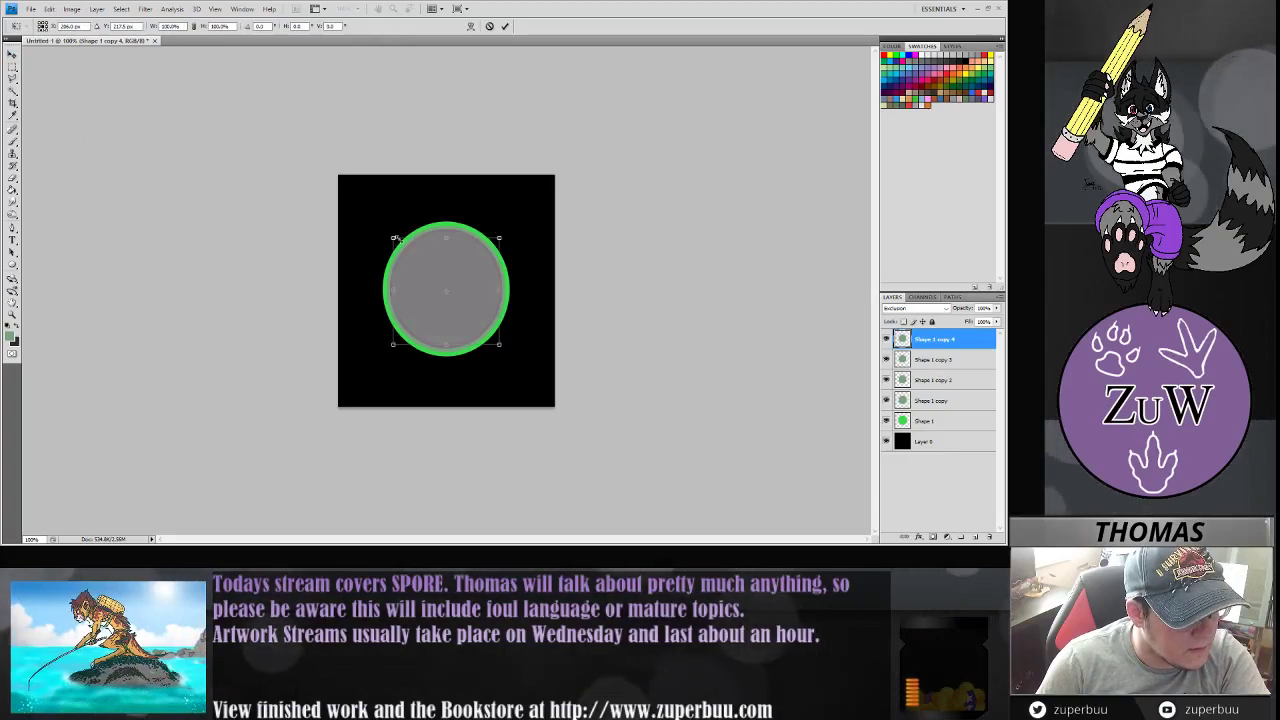
pyautogui.moveTo(443, 275); pyautogui.dragTo(440, 271)
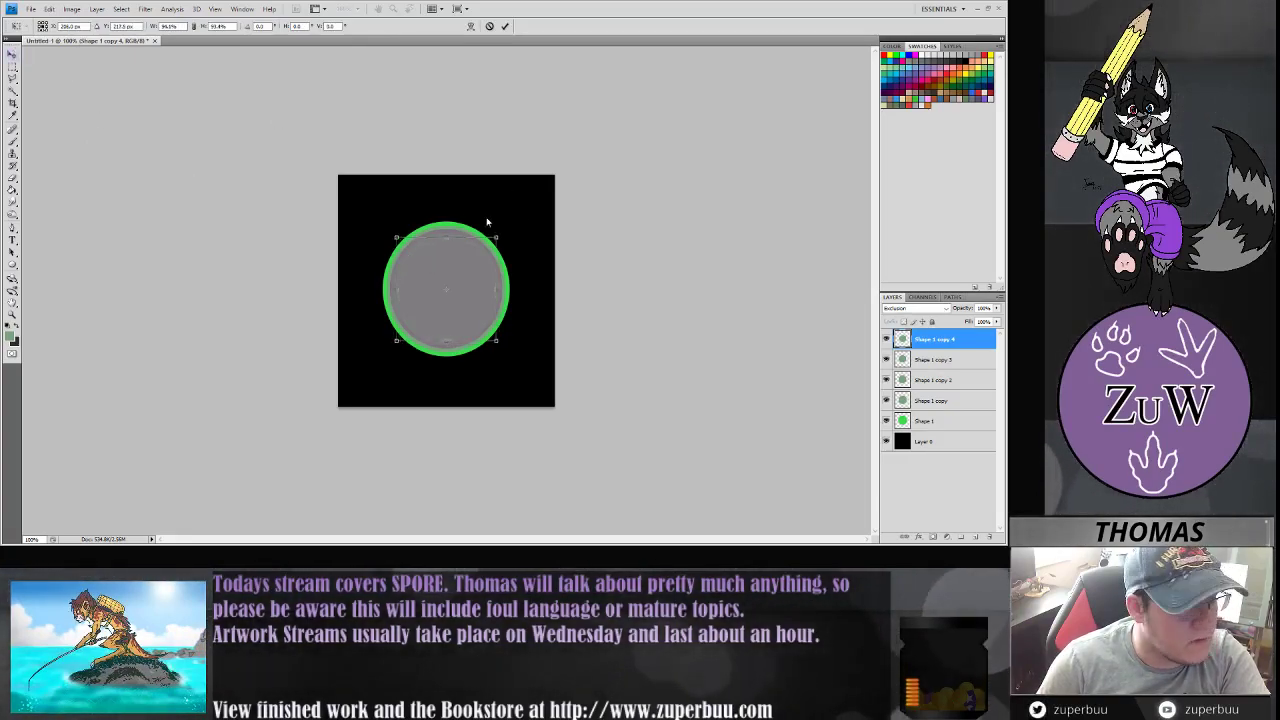
# - Try filling the innermost Exclusion circle with progressively lighter greens and a dark colour
pyautogui.click(12, 190)
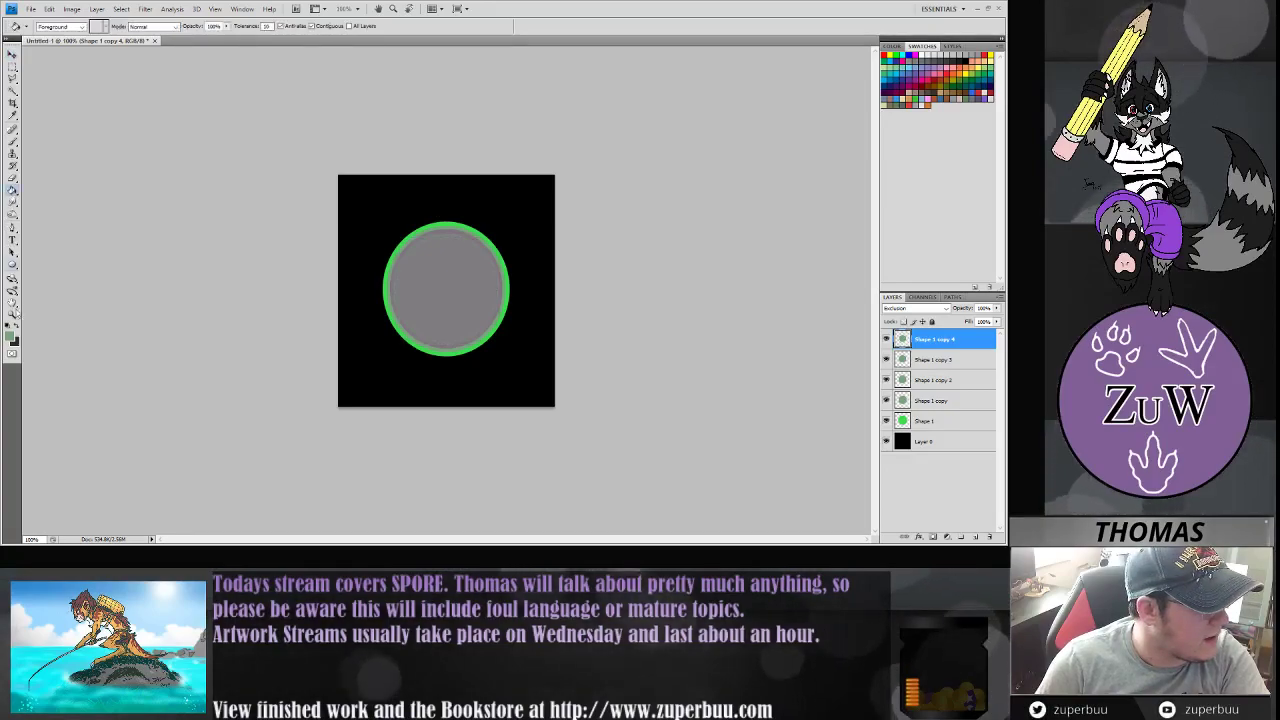
pyautogui.click(9, 336)
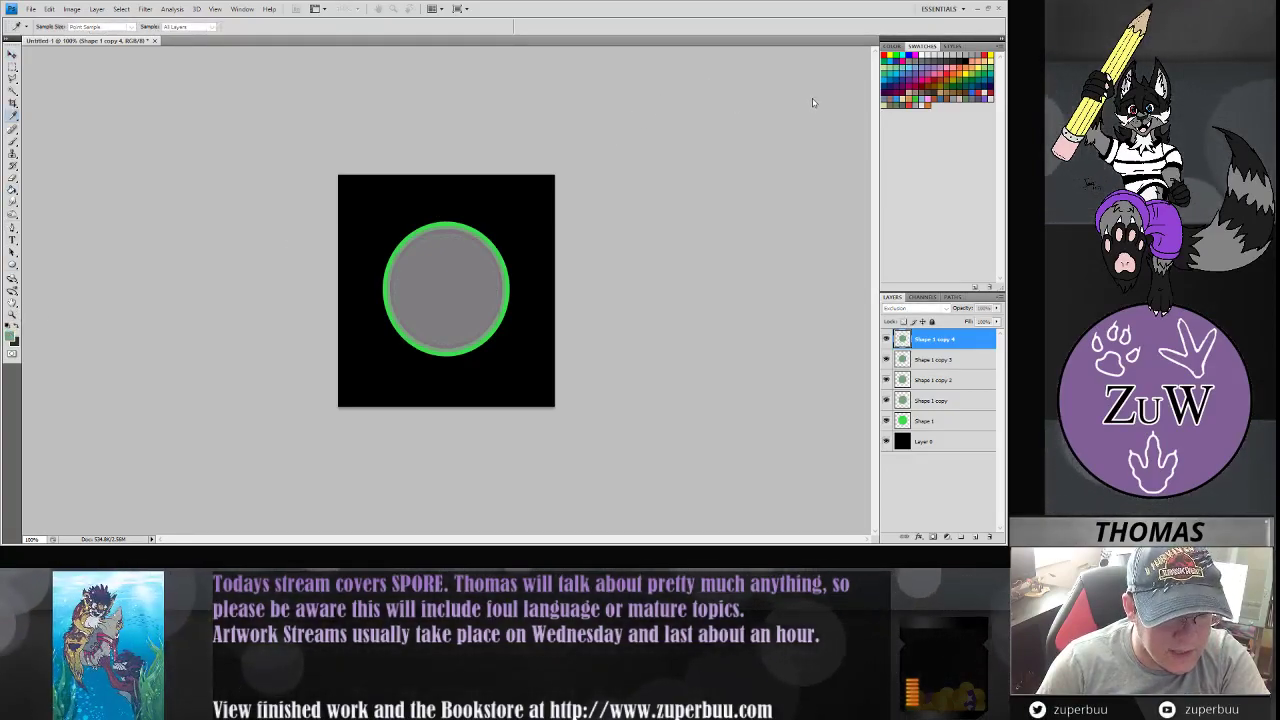
pyautogui.press('g')
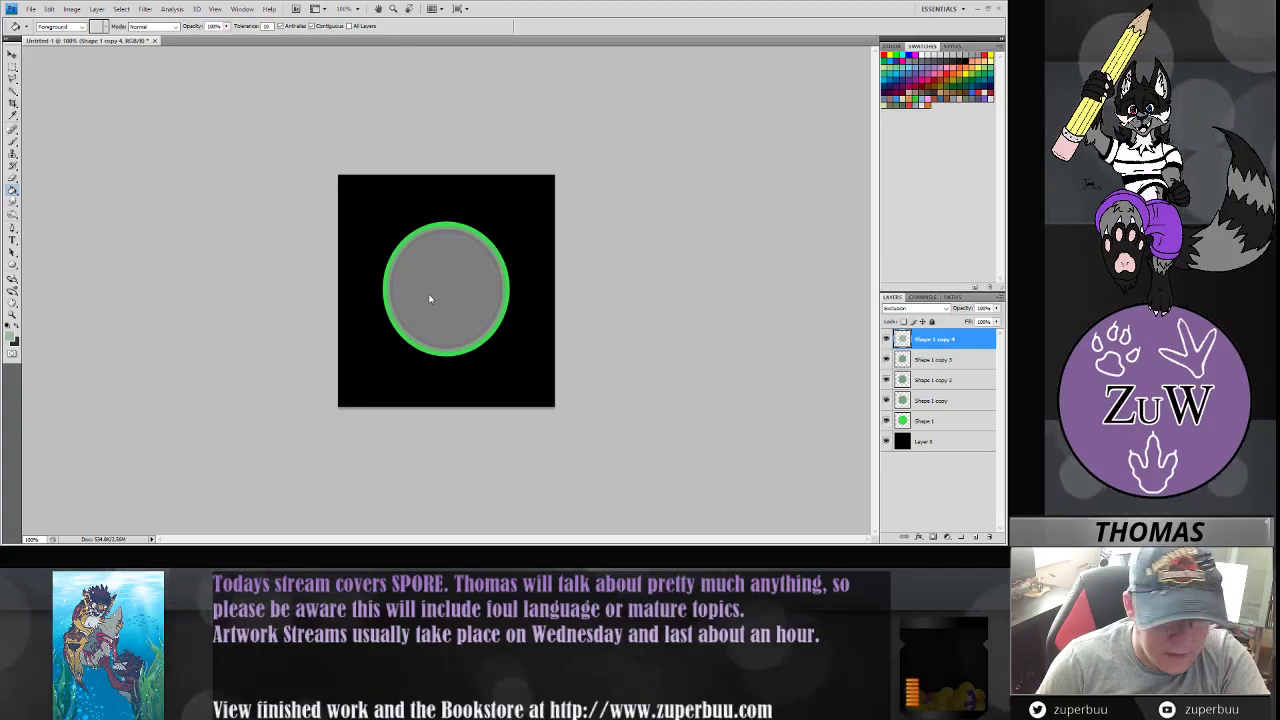
pyautogui.click(10, 336)
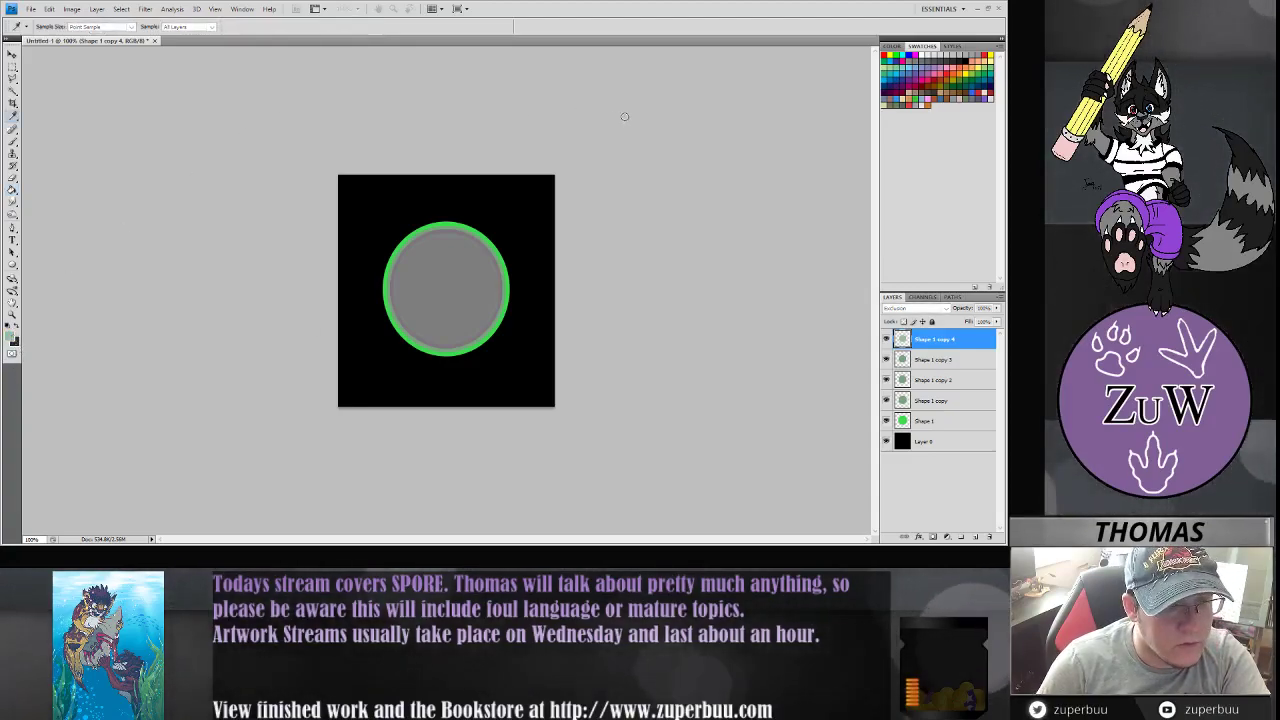
pyautogui.click(451, 293)
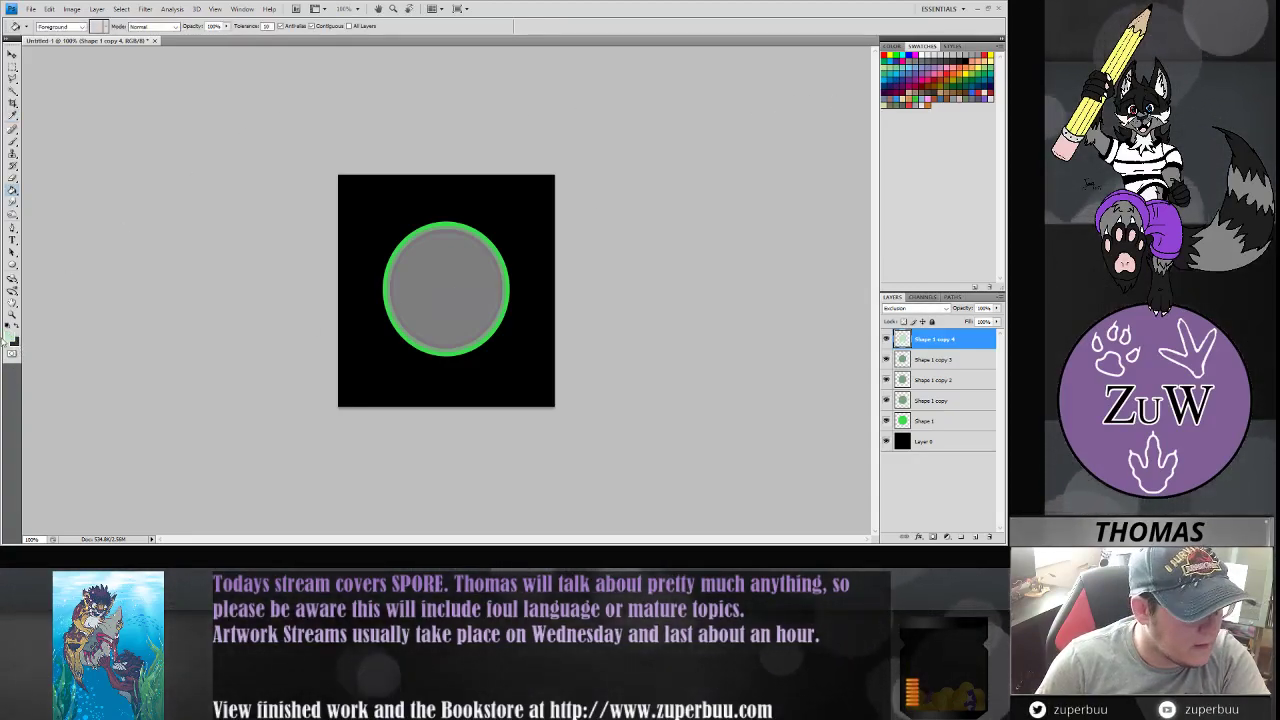
pyautogui.click(10, 336)
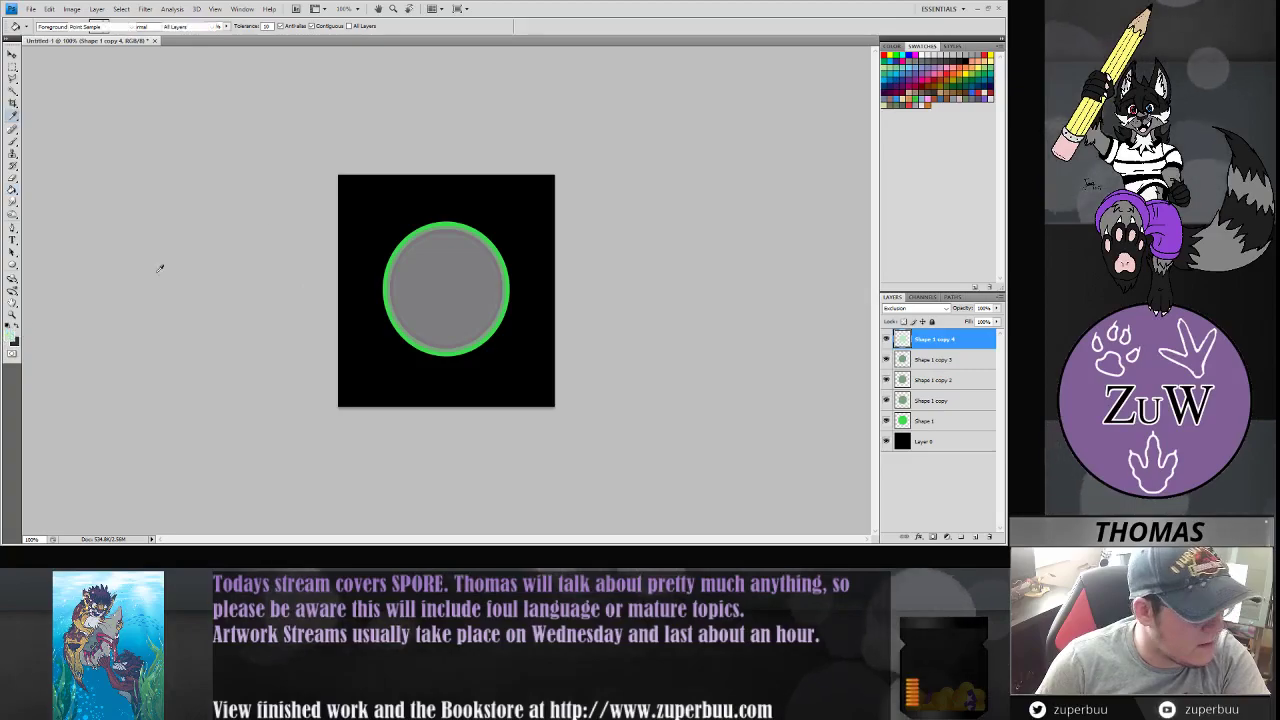
pyautogui.click(826, 106)
pyautogui.click(436, 298)
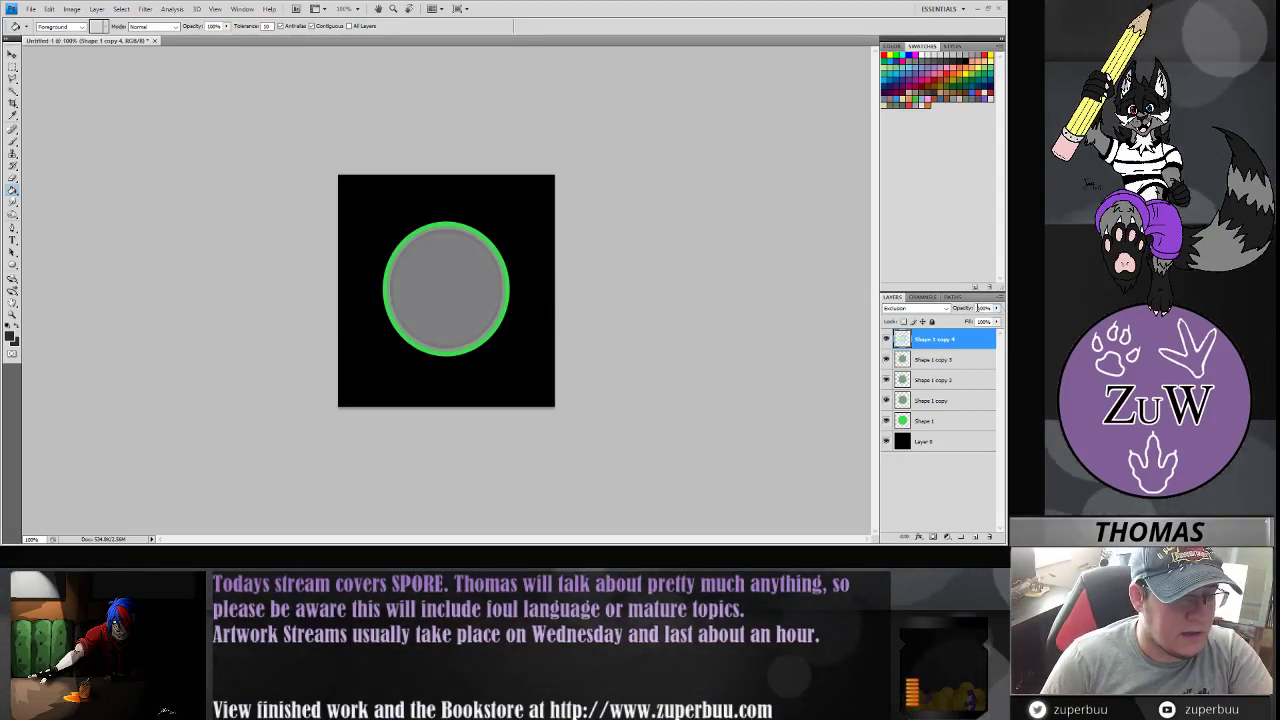
# - Set the innermost circle's blend mode to Normal and fill it with a muted purplish grey
pyautogui.click(931, 323)
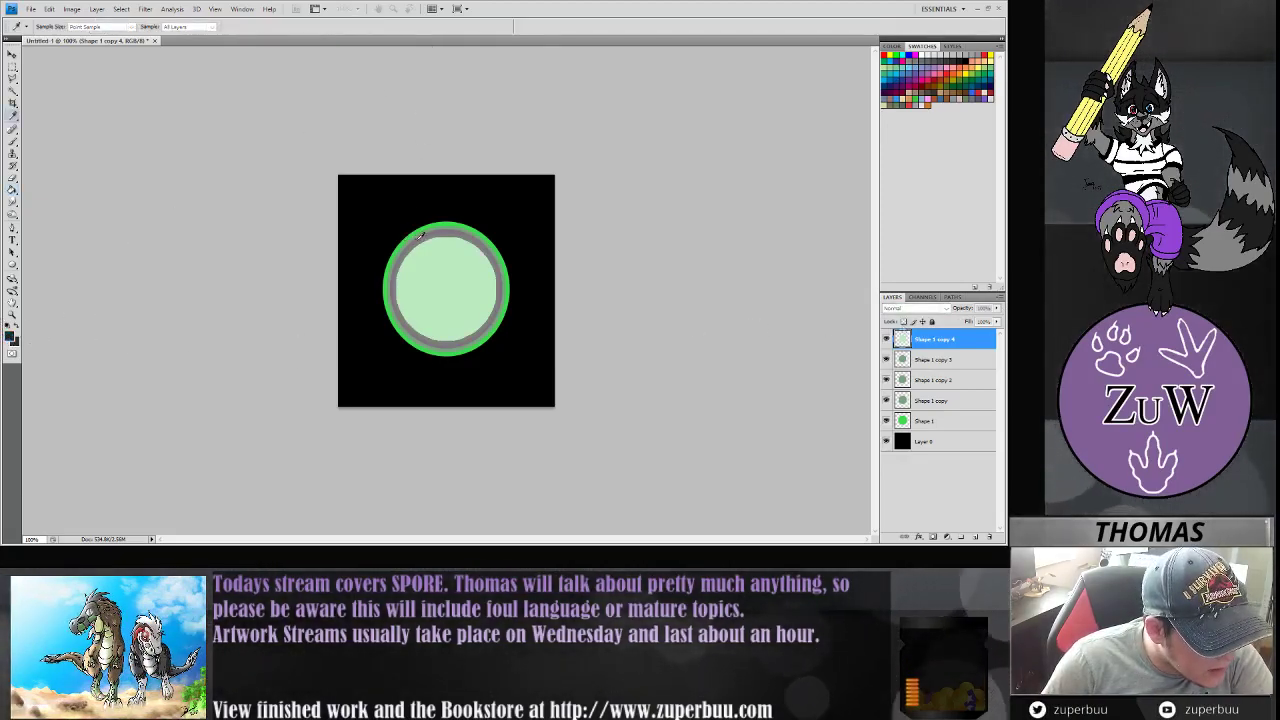
pyautogui.press('g')
pyautogui.click(433, 290)
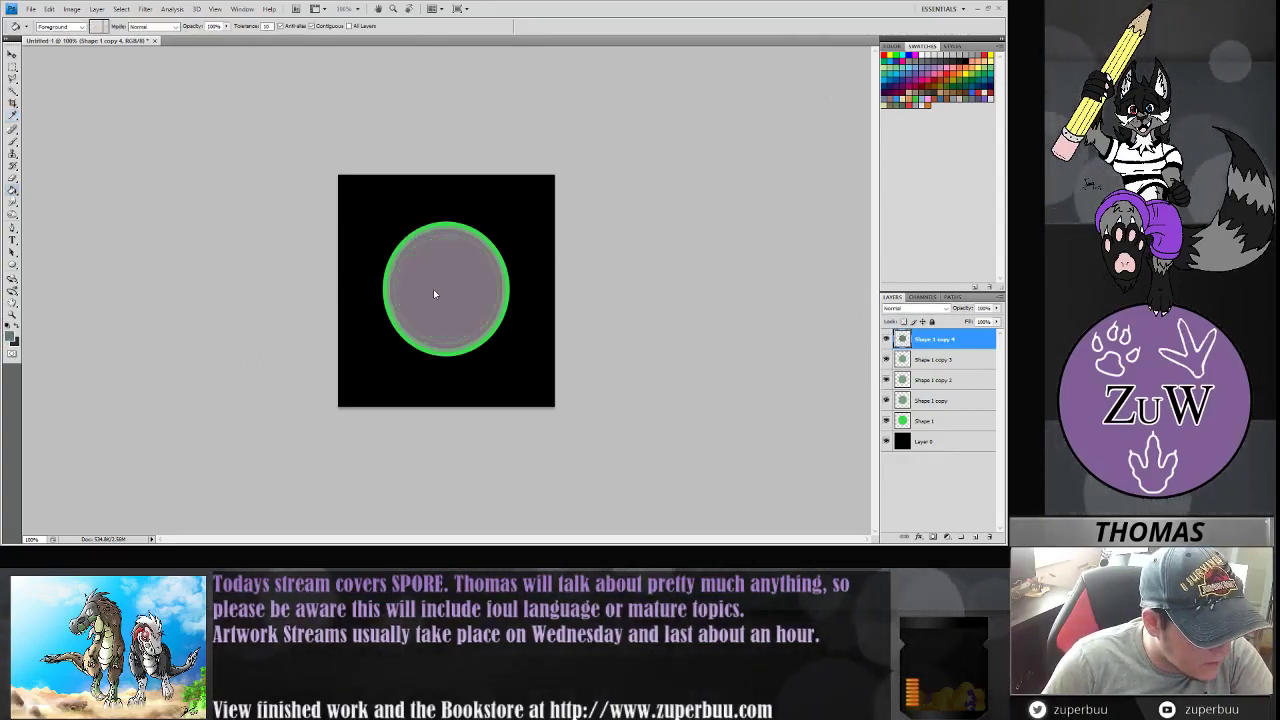
# - Duplicate the purplish grey circle with Exclusion blending and scale the copy down to about 93%
pyautogui.press('v')
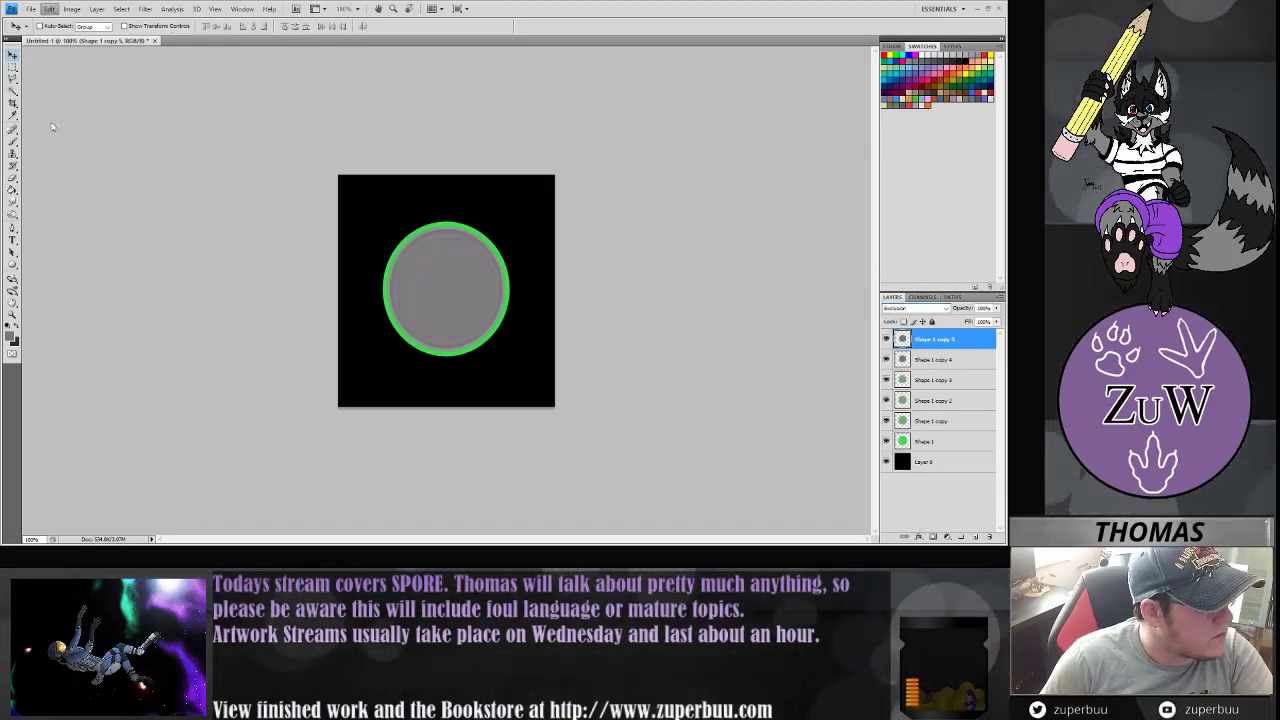
pyautogui.hotkey('ctrl', 't')
pyautogui.moveTo(397, 237); pyautogui.dragTo(408, 247)
pyautogui.moveTo(456, 281); pyautogui.dragTo(453, 277)
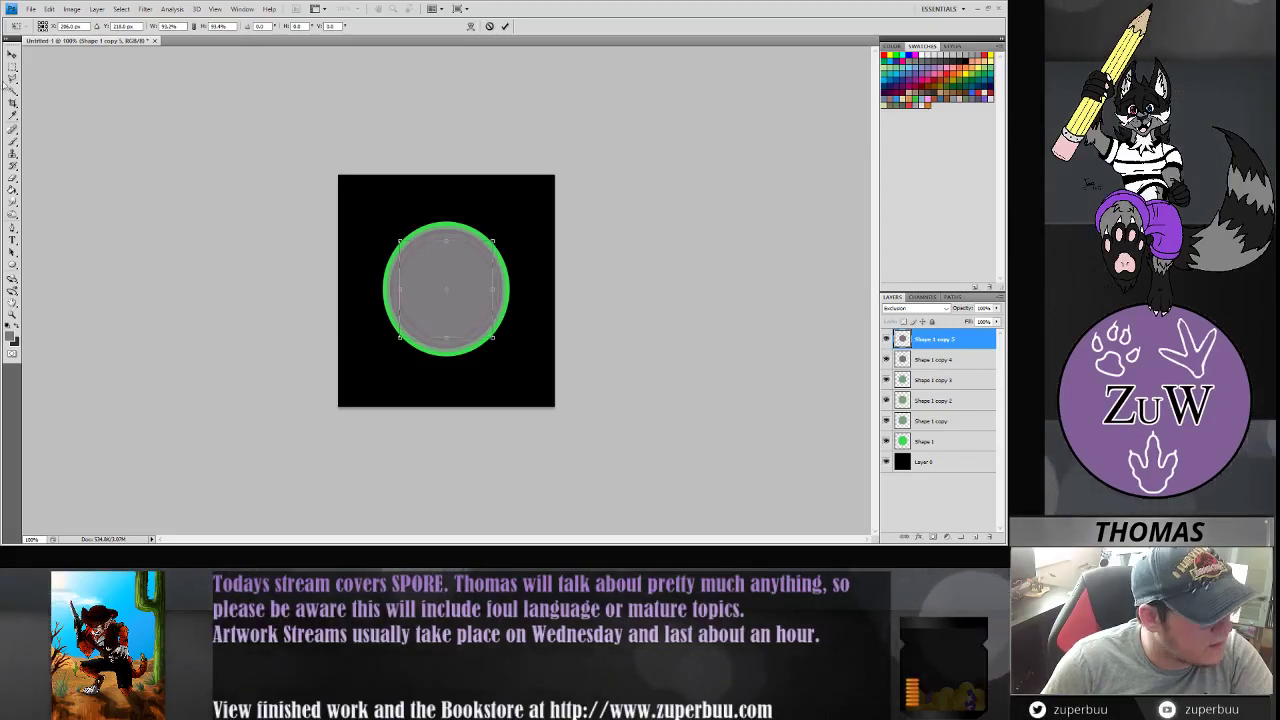
pyautogui.press('Return')
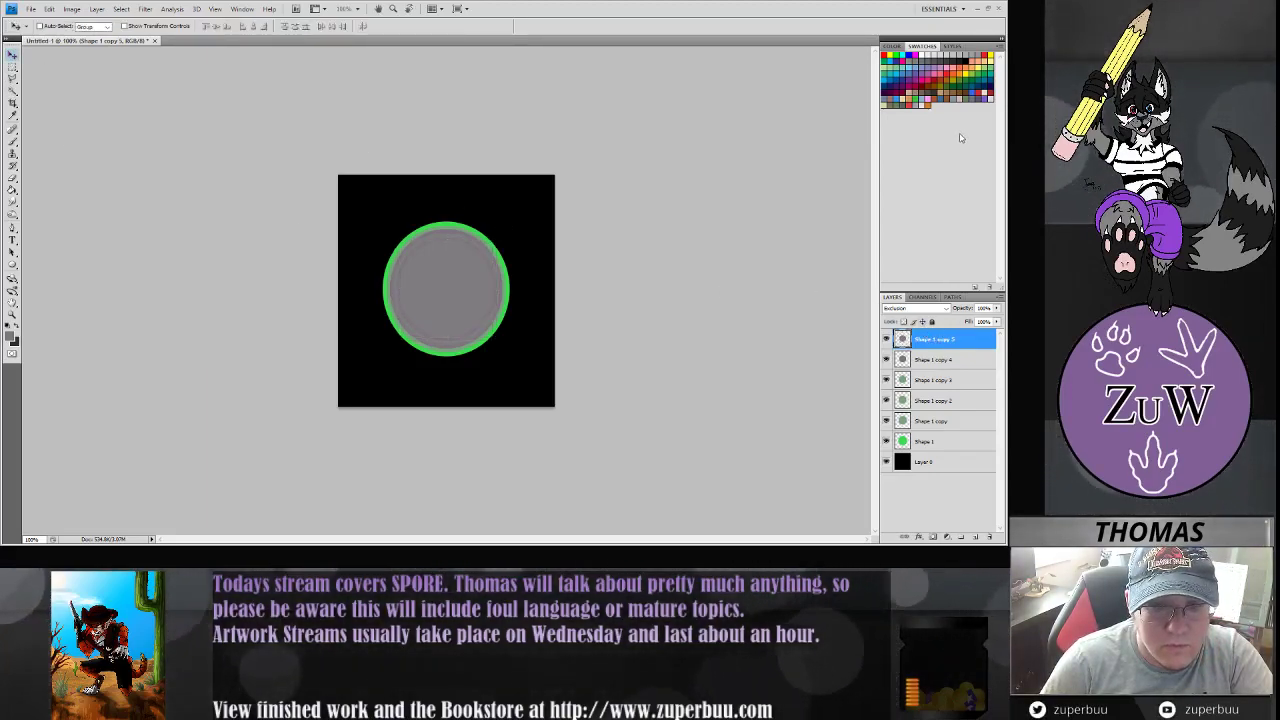
# - Duplicate the innermost circle in Normal blend mode and fill the copy with dark grey
pyautogui.hotkey('ctrl', 'j')
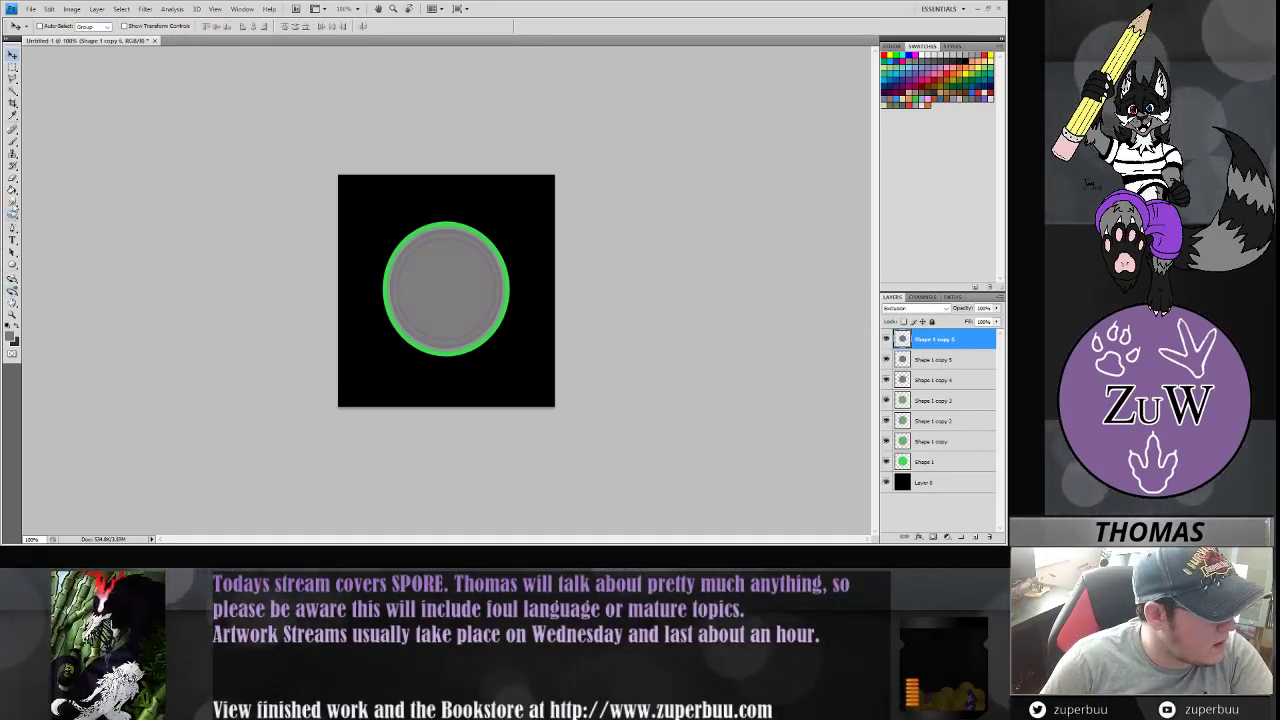
pyautogui.press('g')
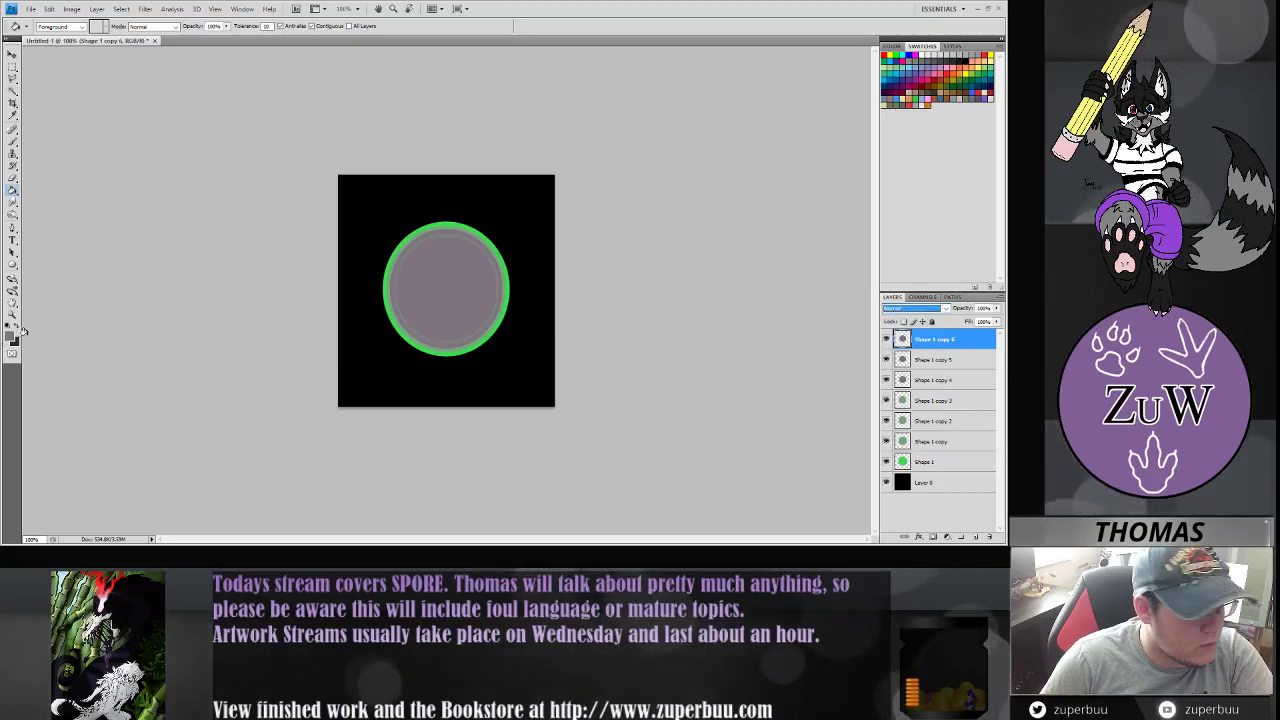
pyautogui.click(437, 292)
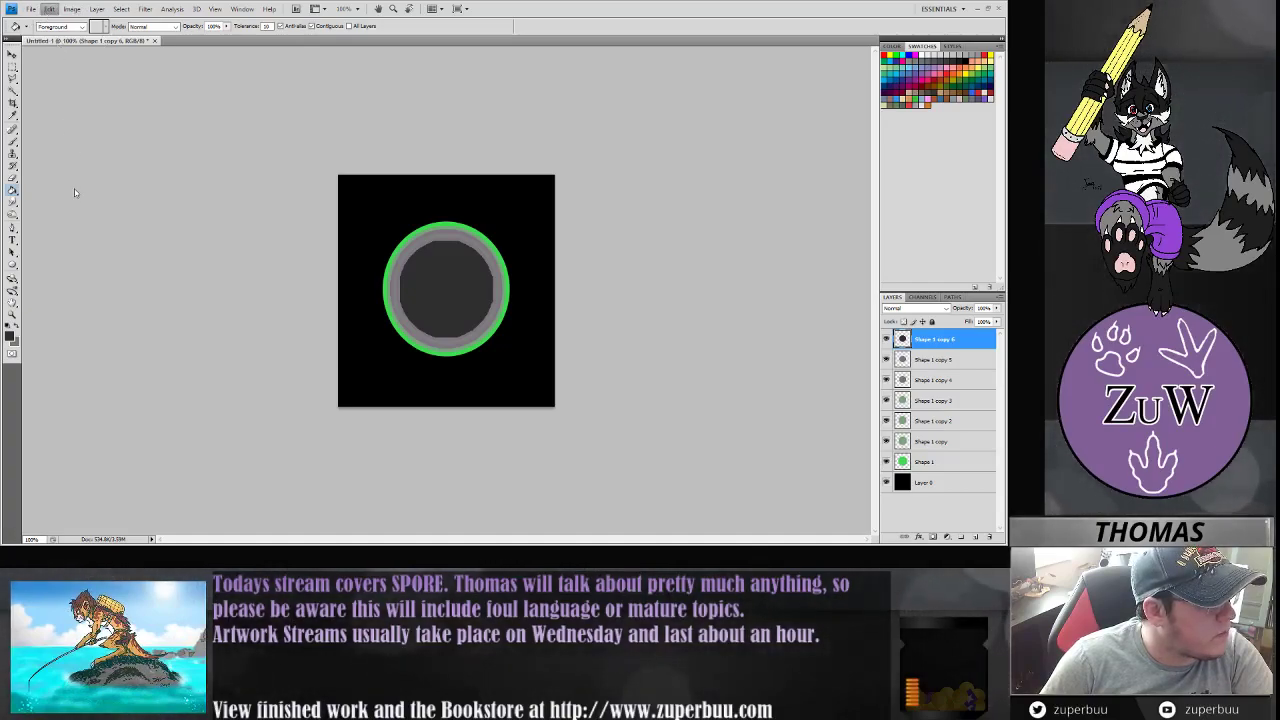
# - Scale the dark grey innermost circle down proportionally to about 94%
pyautogui.hotkey('ctrl', 't')
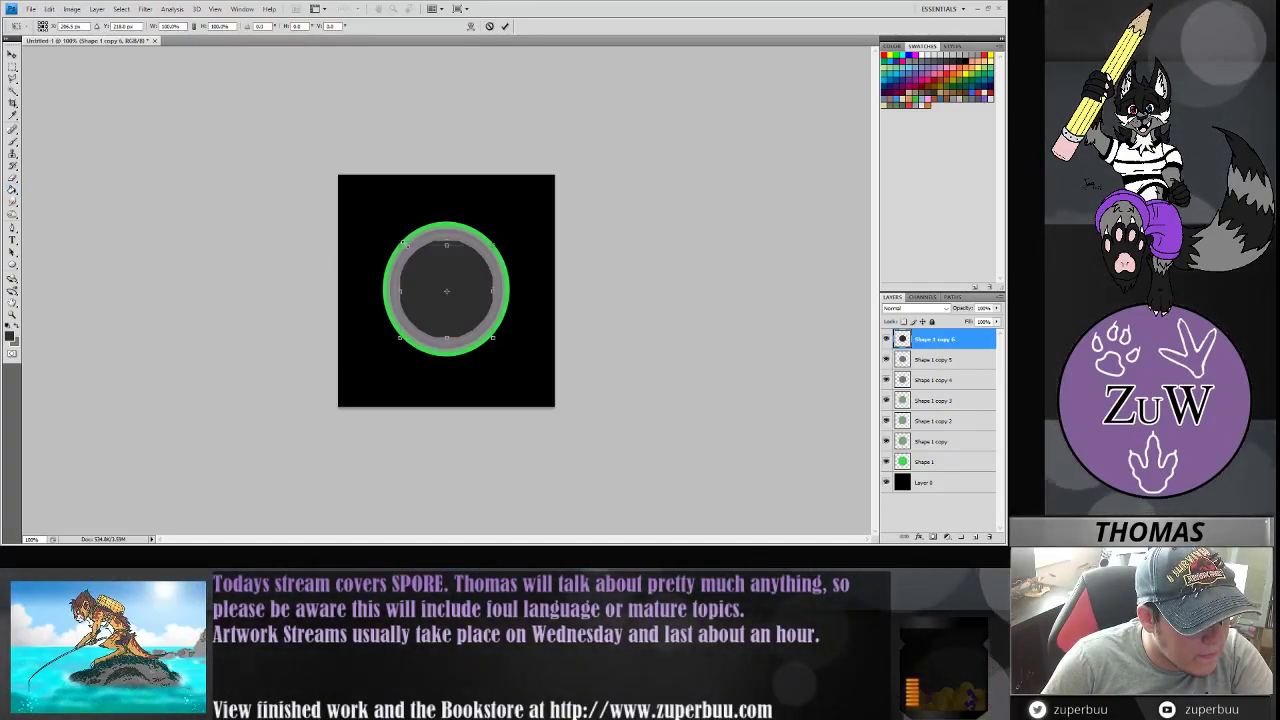
pyautogui.moveTo(456, 274); pyautogui.dragTo(453, 271)
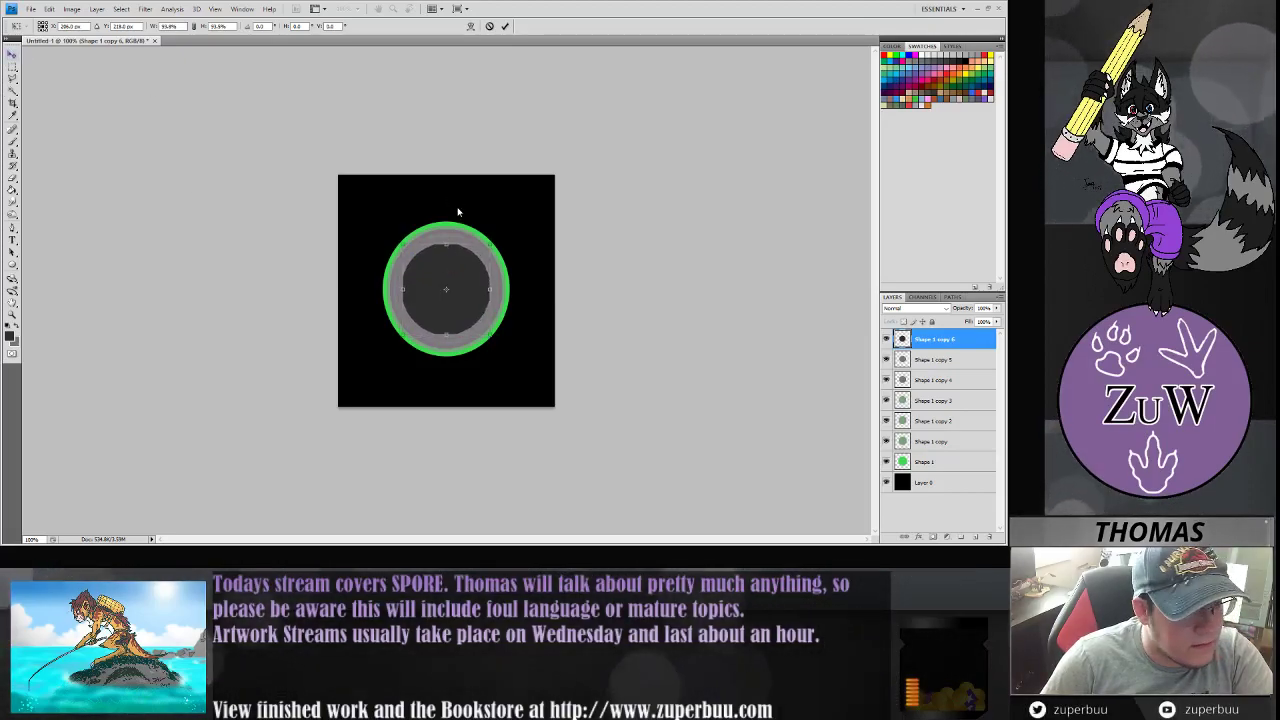
pyautogui.press('Return')
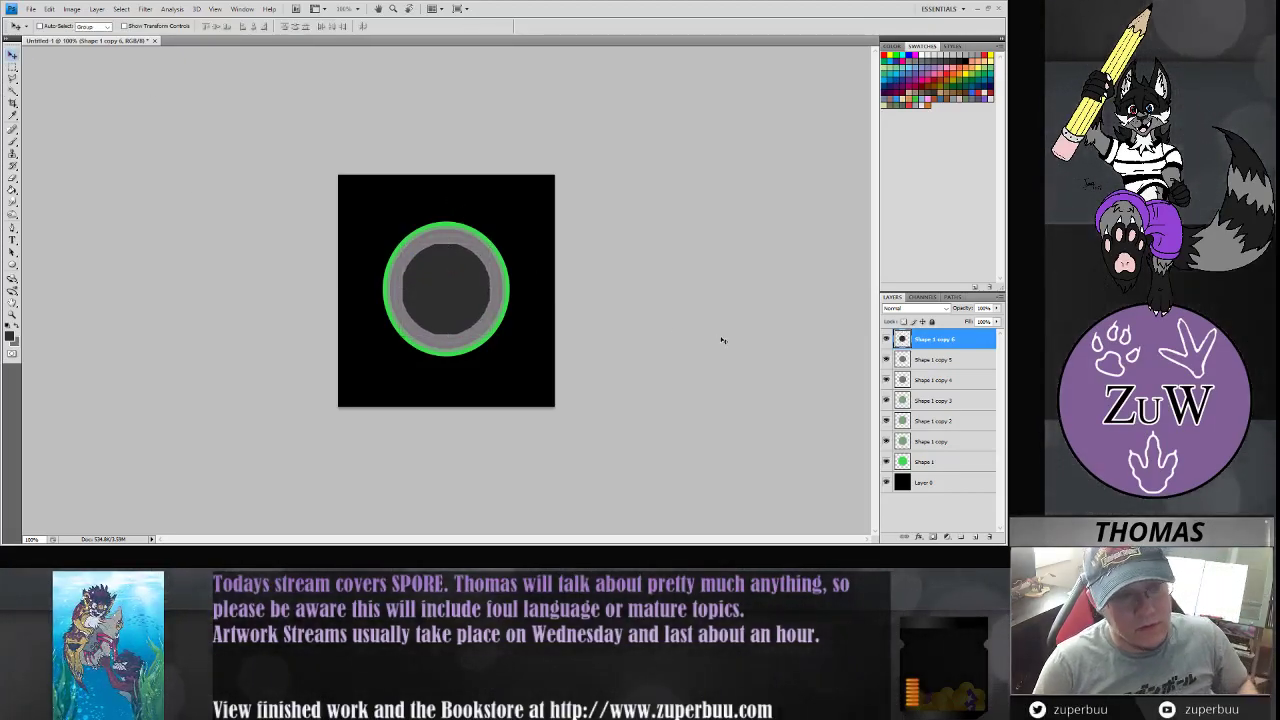
# - Merge all the circle layers above the black background into one layer and delete its dark grey centre
pyautogui.keyDown('shift'); pyautogui.click(952, 463); pyautogui.keyUp('shift')
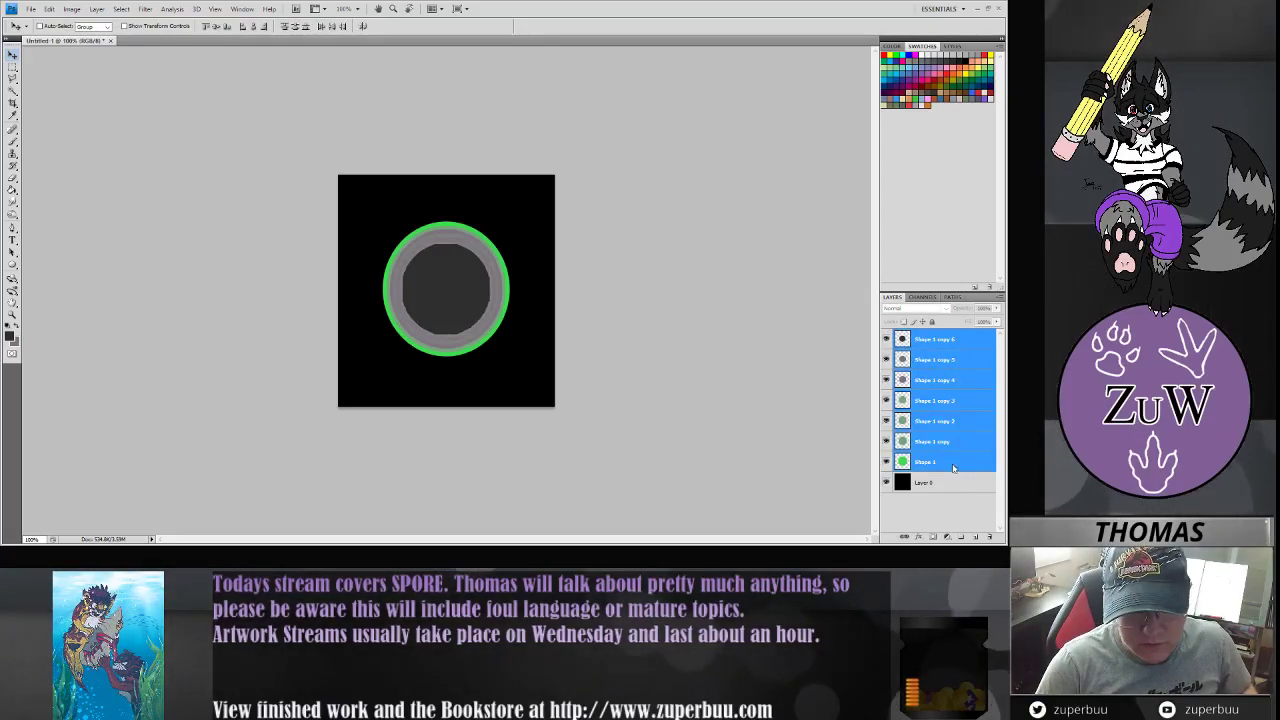
pyautogui.hotkey('ctrl', 'e')
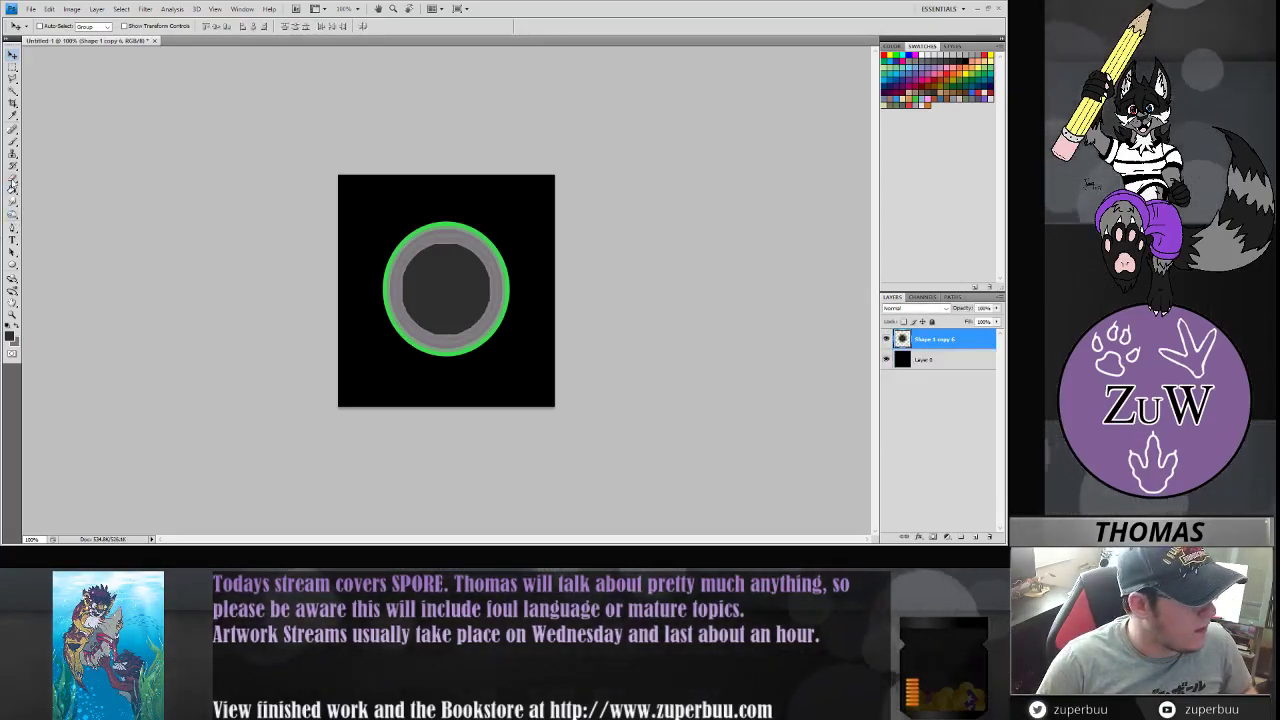
pyautogui.click(14, 101)
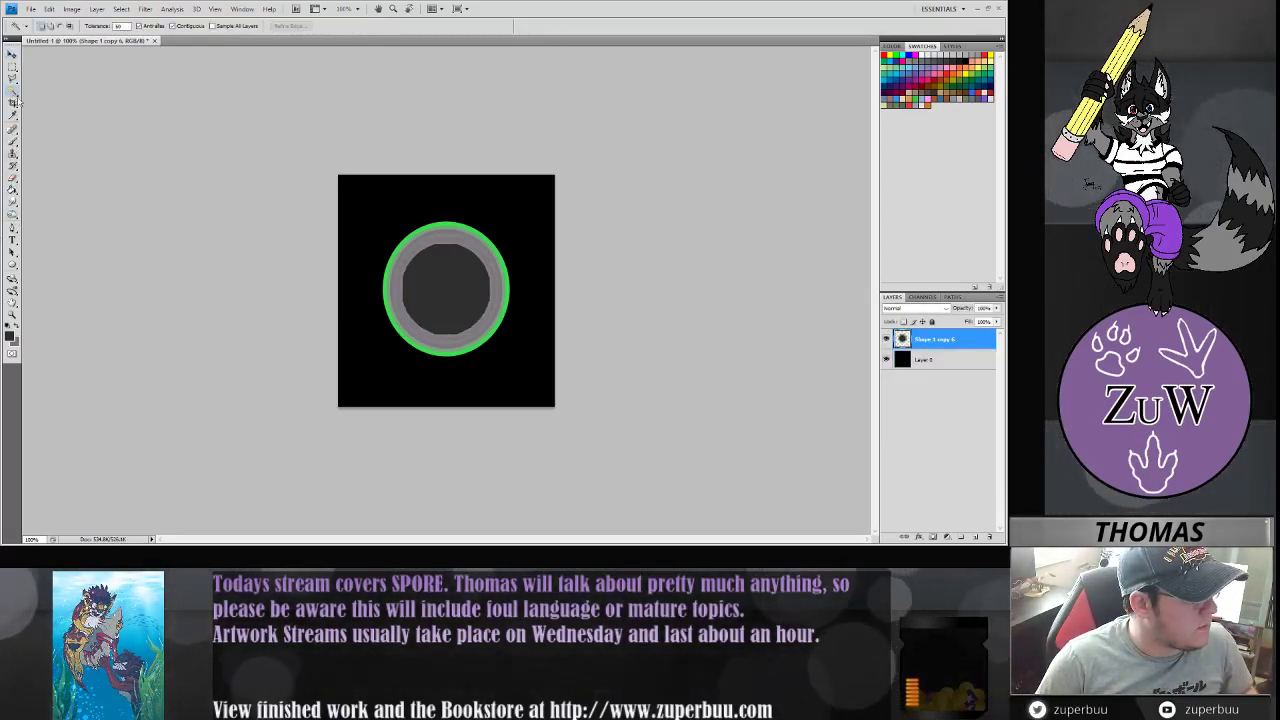
pyautogui.click(446, 298)
pyautogui.press('Delete')
# - Clear the selection and desaturate the merged green and purplish ring to neutral grey
pyautogui.click(12, 66)
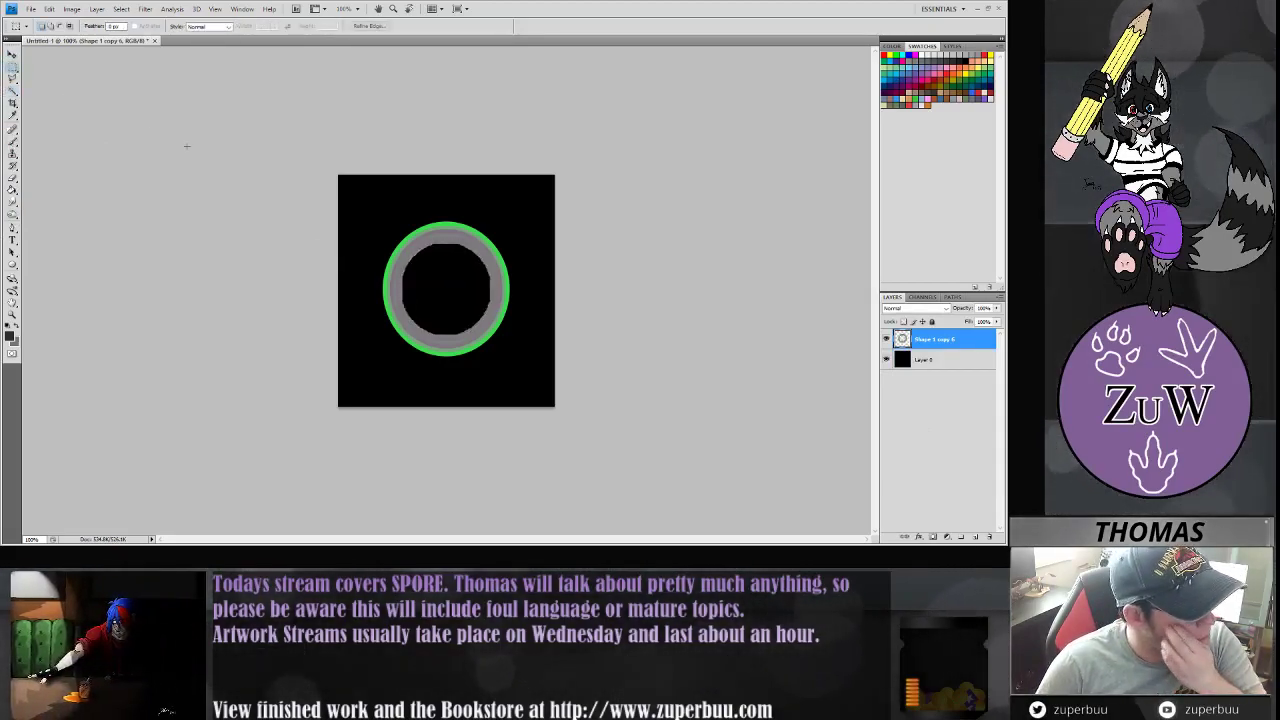
pyautogui.click(187, 146)
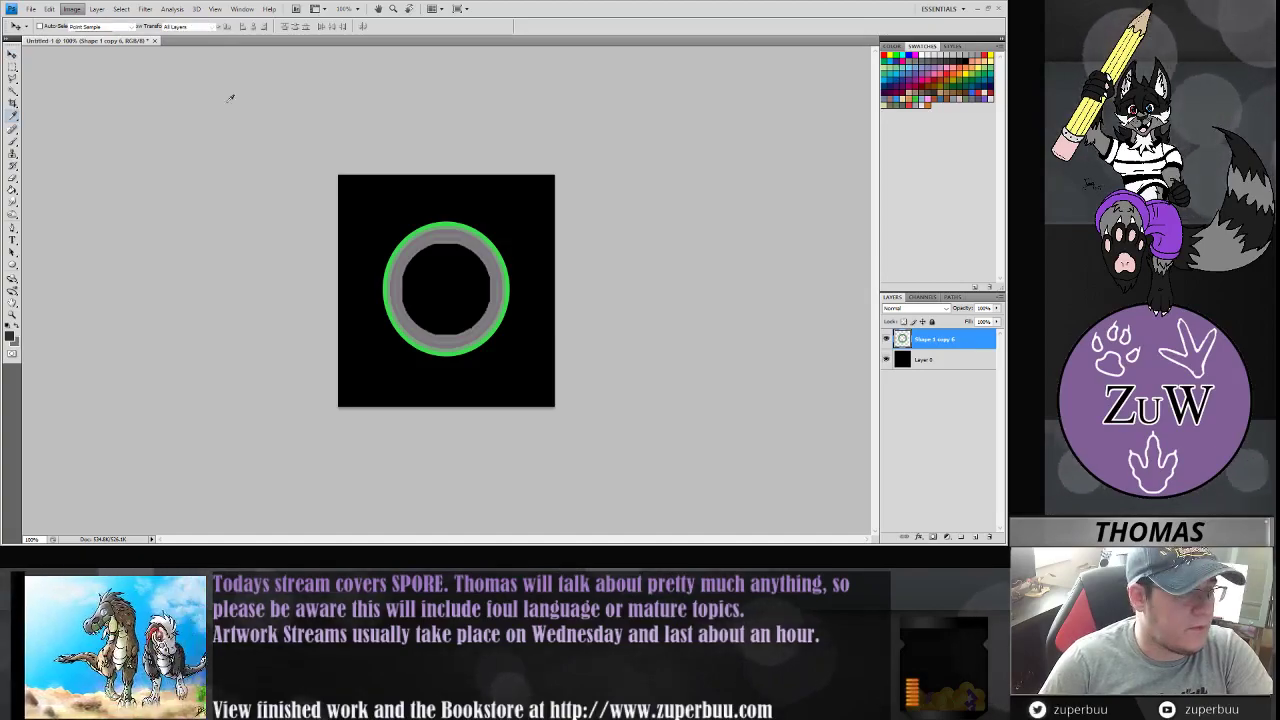
pyautogui.press('i')
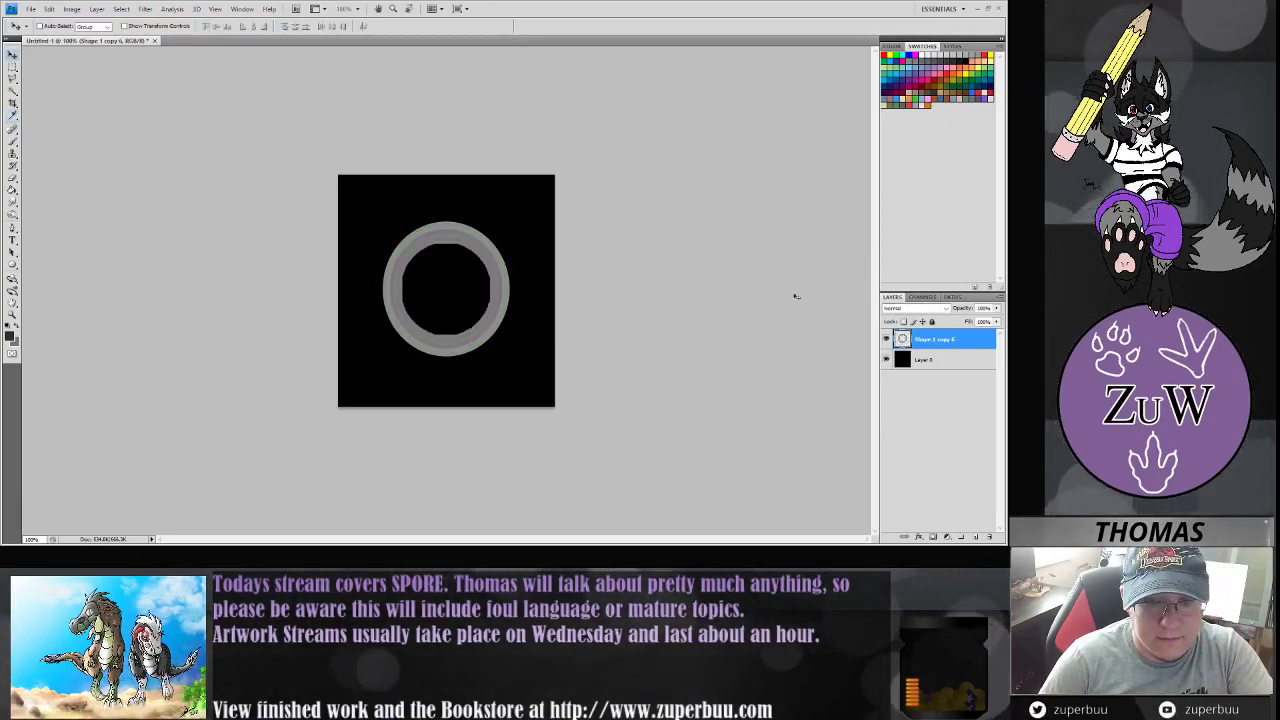
pyautogui.press('v')
# - Draw a turquoise circle on its own shape layer, overlapping the upper-left part of the grey ring
pyautogui.click(12, 265)
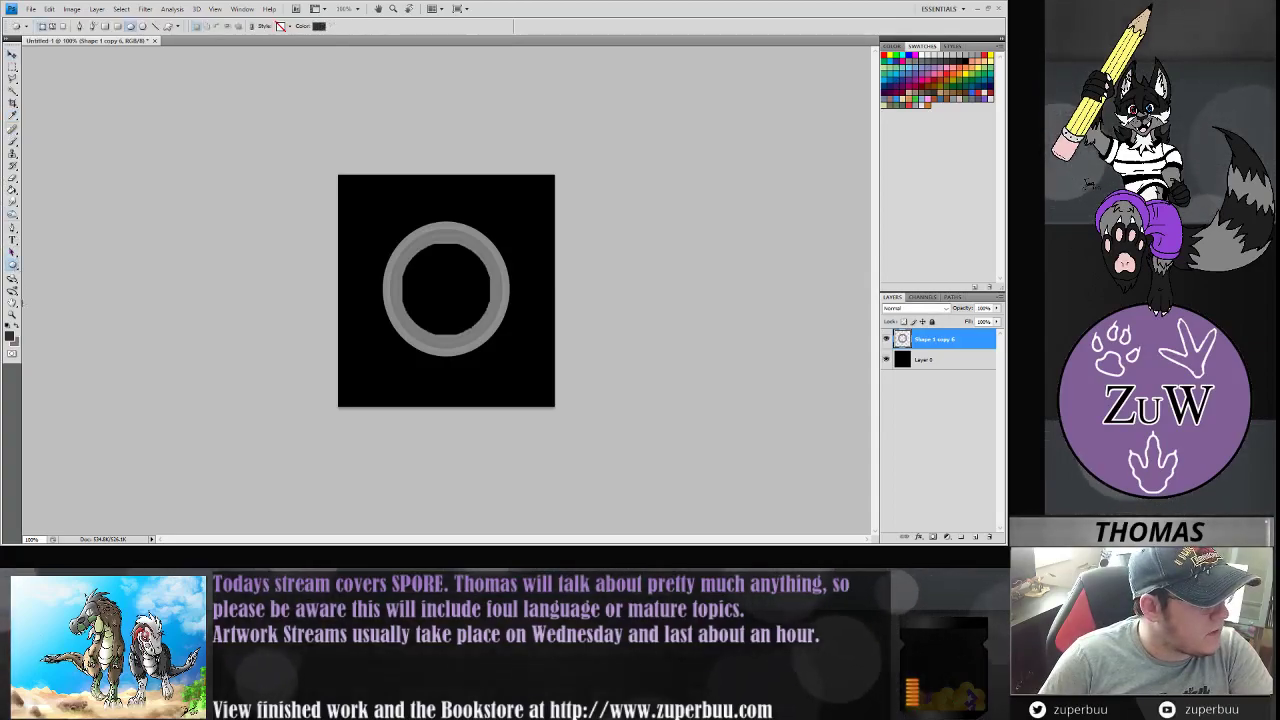
pyautogui.click(16, 326)
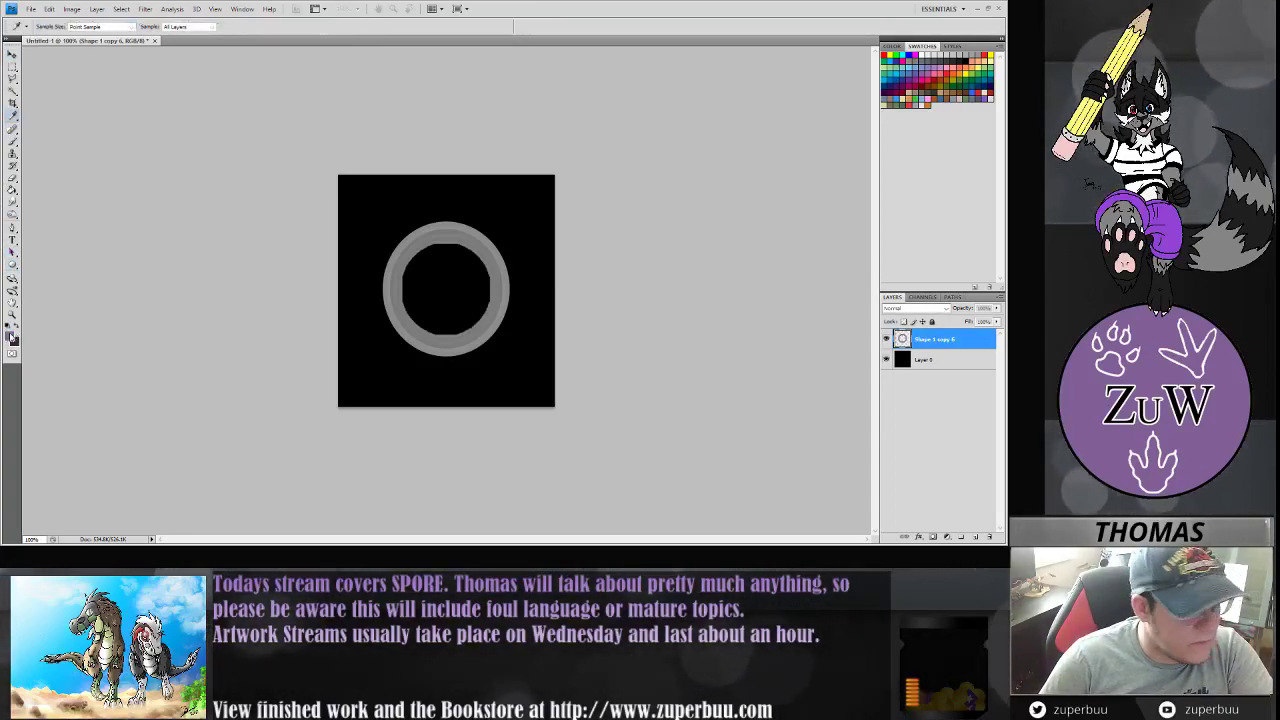
pyautogui.press('i')
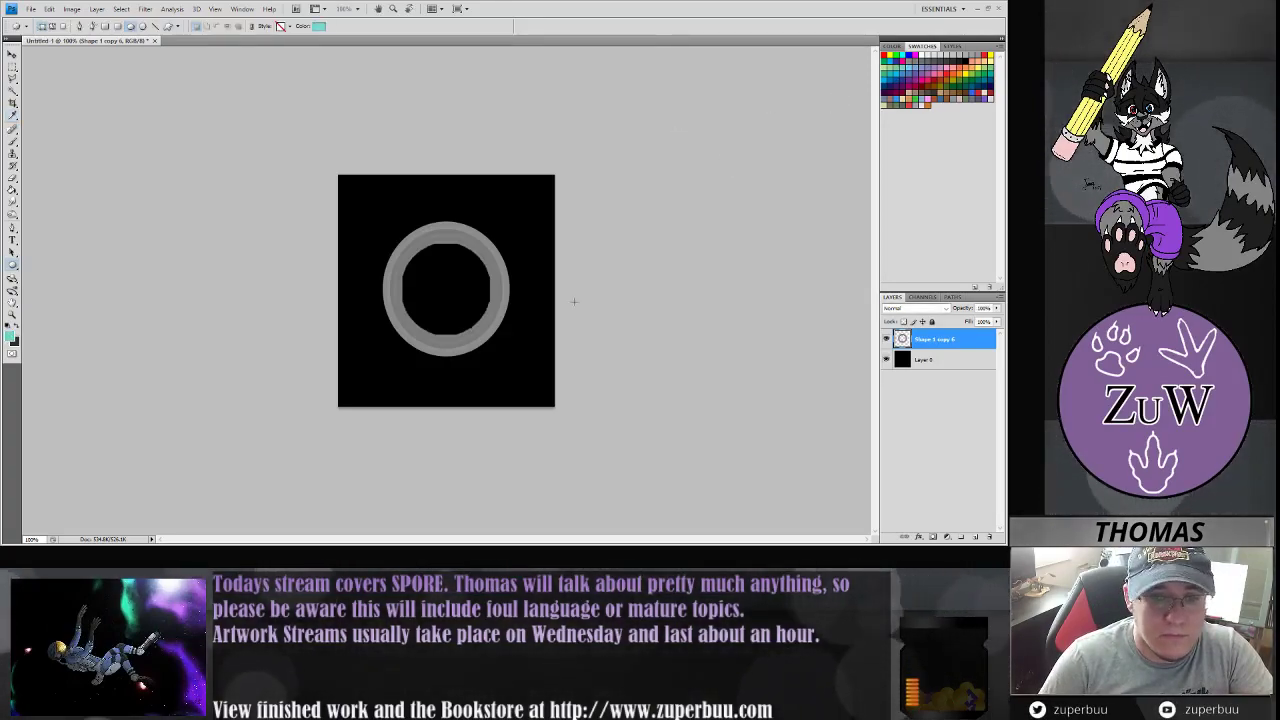
pyautogui.press('u')
pyautogui.moveTo(380, 224); pyautogui.dragTo(469, 316)
pyautogui.click(13, 55)
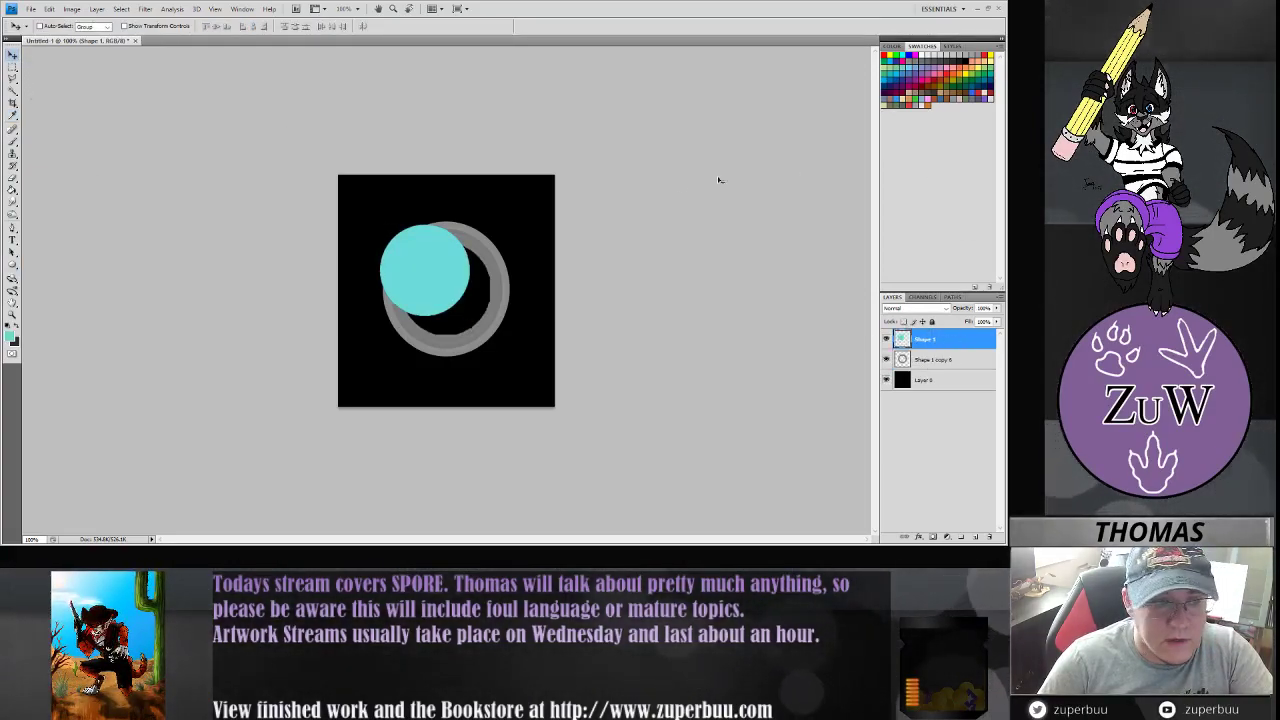
# - Add a new layer and brush wavy horizontal bands in muted grey-teal across the turquoise circle
pyautogui.click(13, 141)
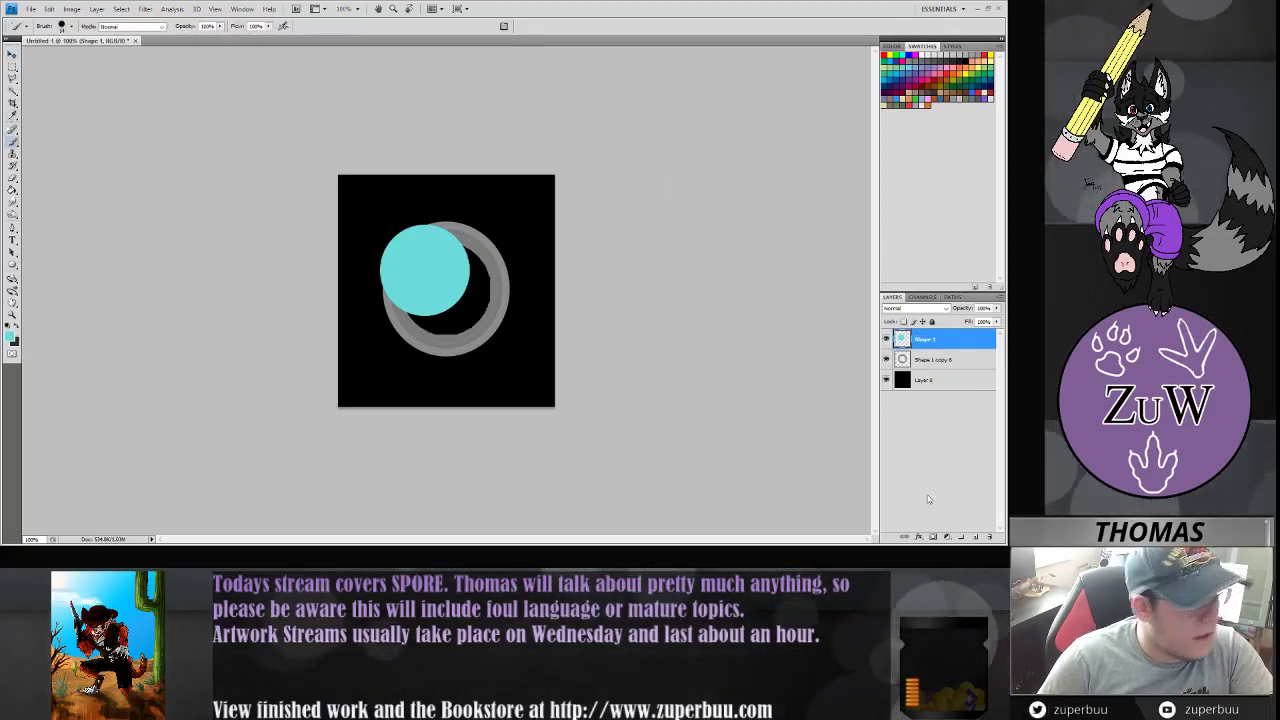
pyautogui.click(974, 537)
pyautogui.click(9, 336)
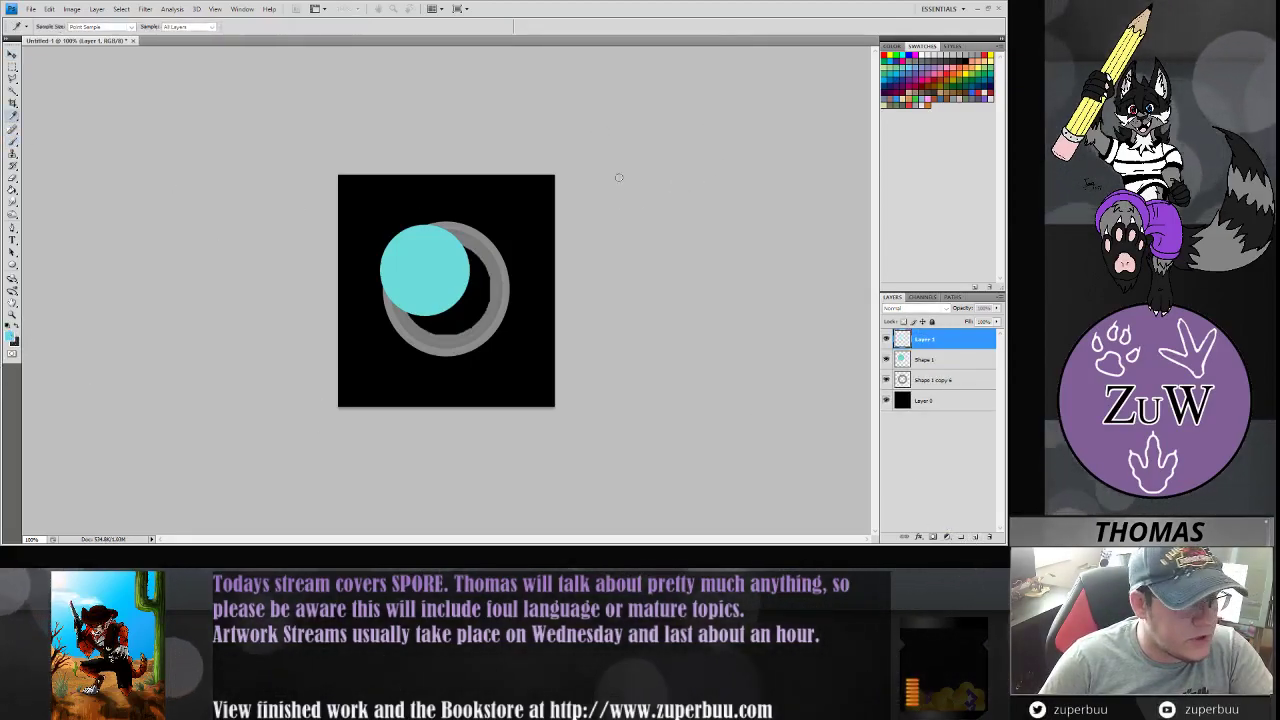
pyautogui.press('b')
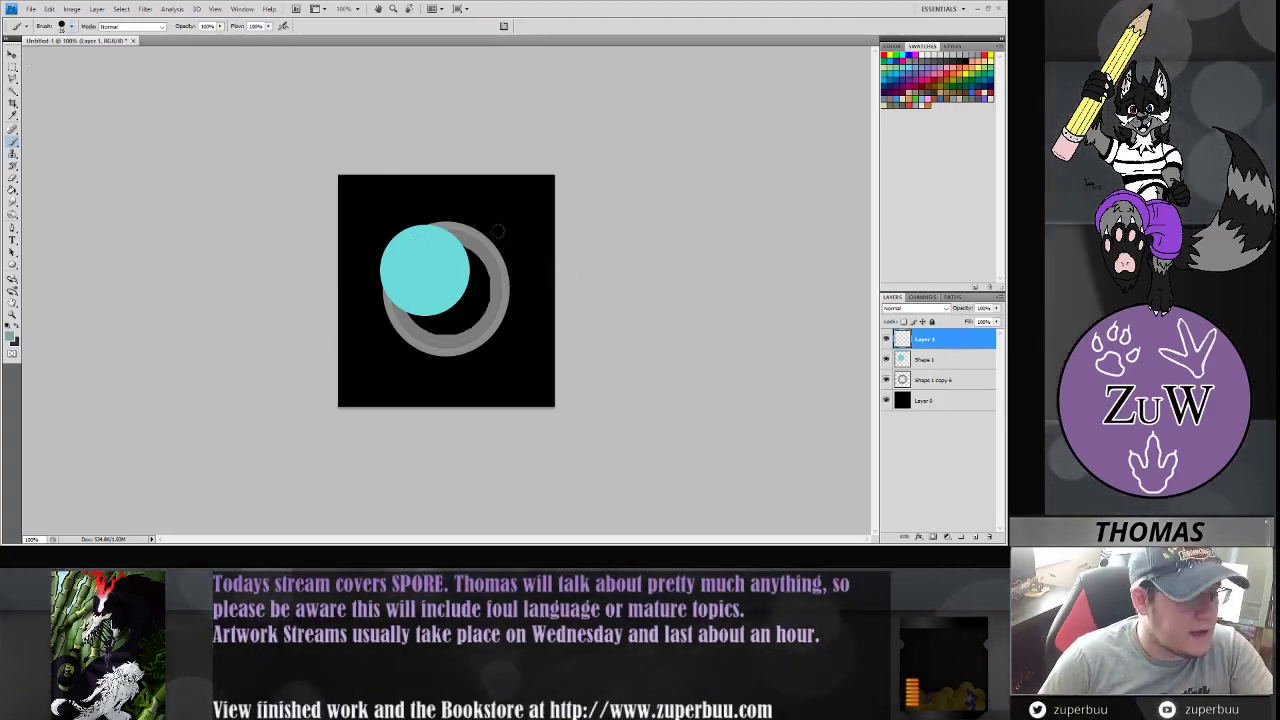
pyautogui.moveTo(452, 235); pyautogui.dragTo(417, 247)
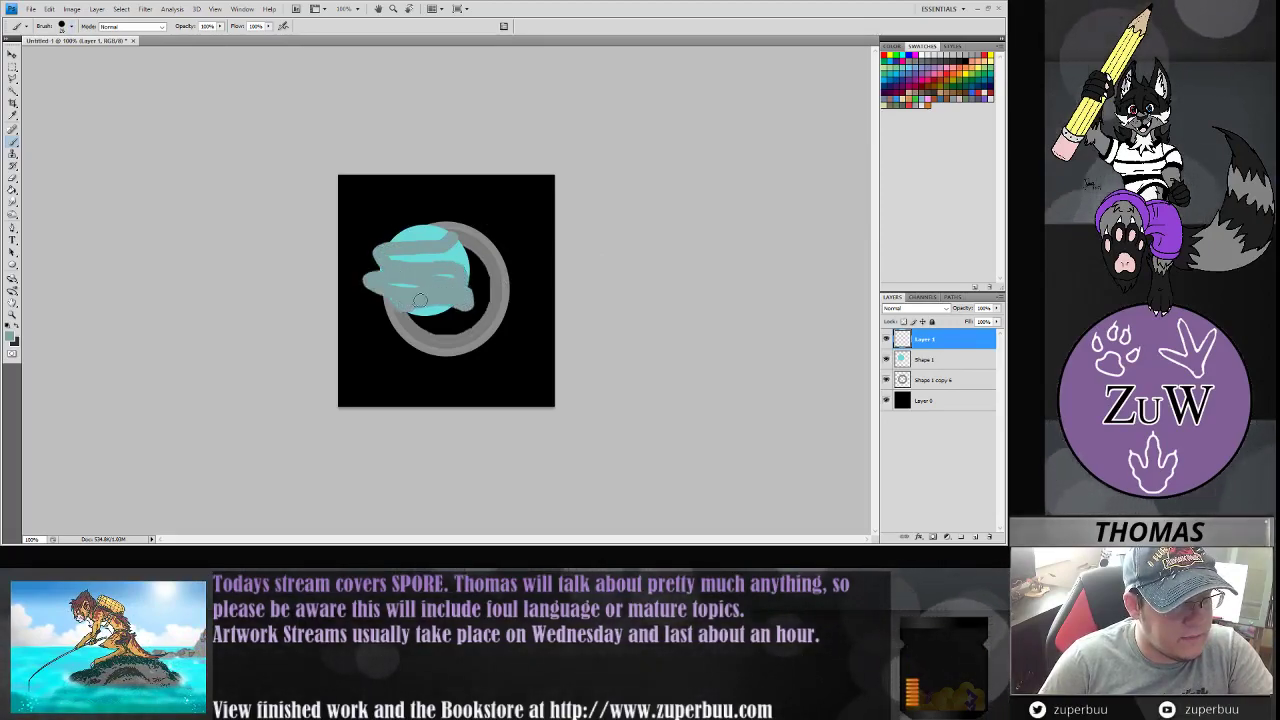
pyautogui.moveTo(429, 243); pyautogui.dragTo(398, 238)
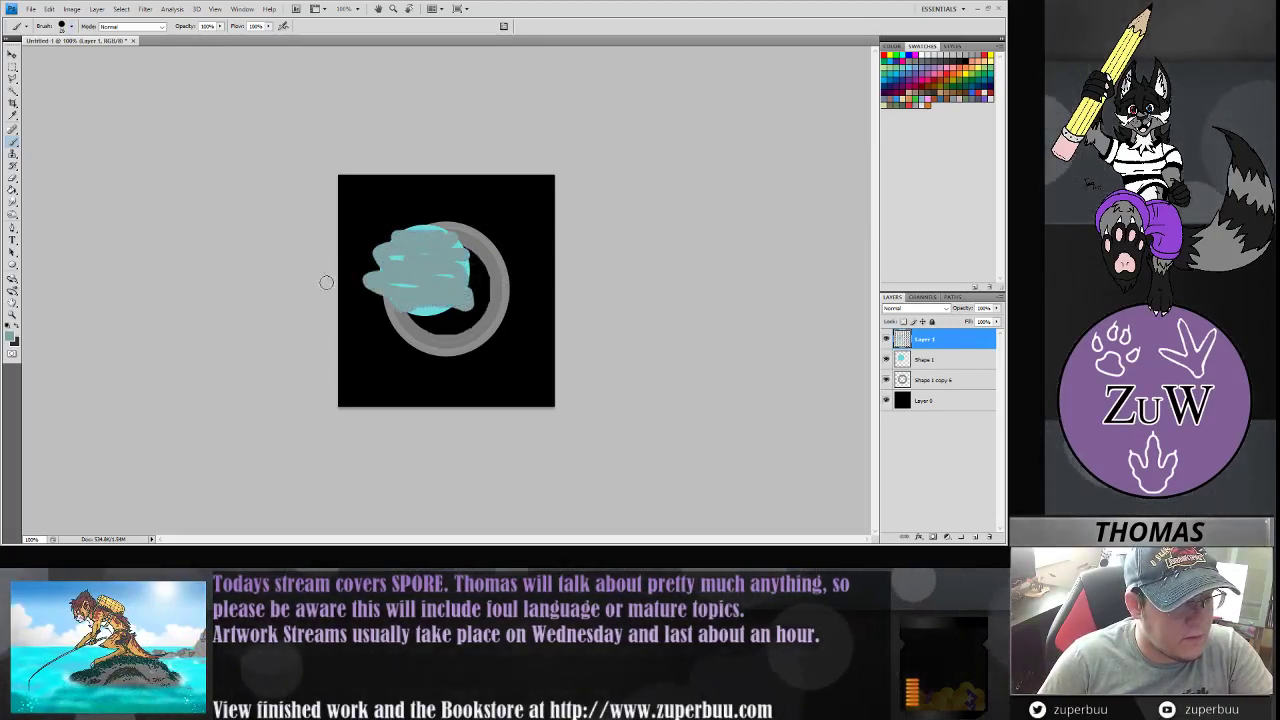
# - Erase several thin wavy streaks from the grey-teal paint so the turquoise circle shows through
pyautogui.click(13, 166)
pyautogui.click(13, 179)
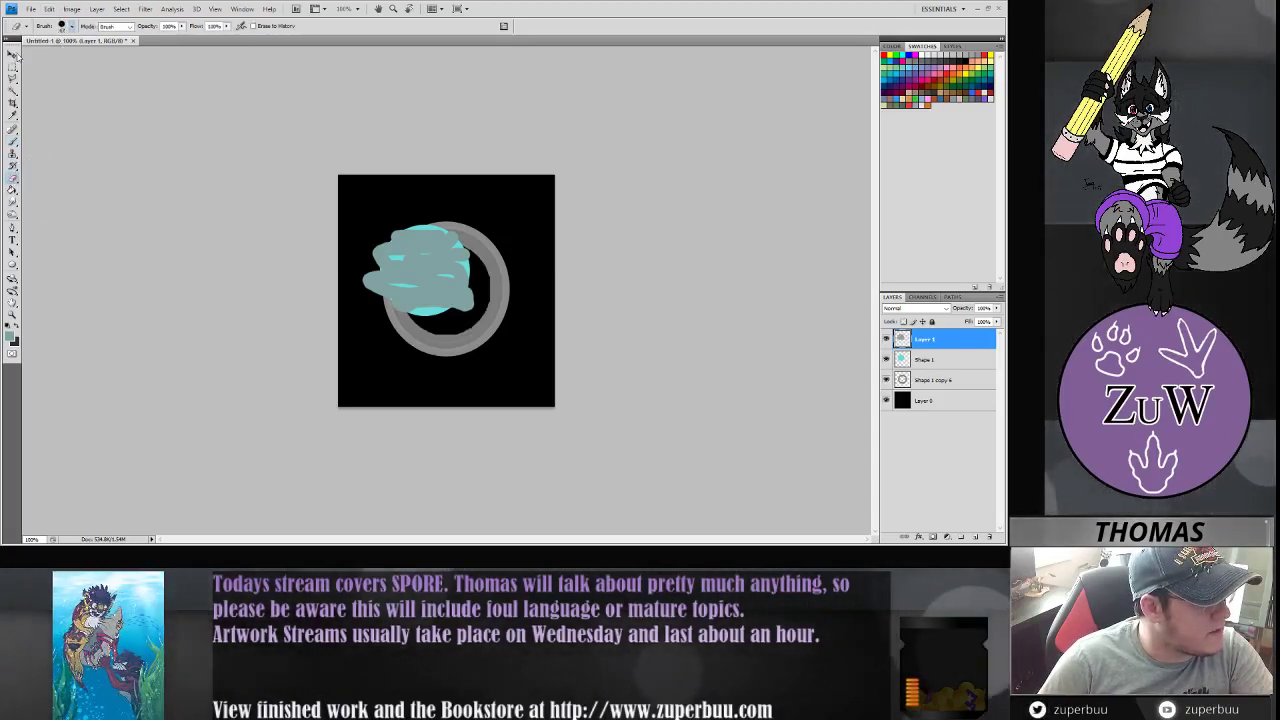
pyautogui.moveTo(405, 256)
pyautogui.mouseDown()
pyautogui.moveTo(463, 256)
pyautogui.moveTo(423, 271)
pyautogui.mouseUp()
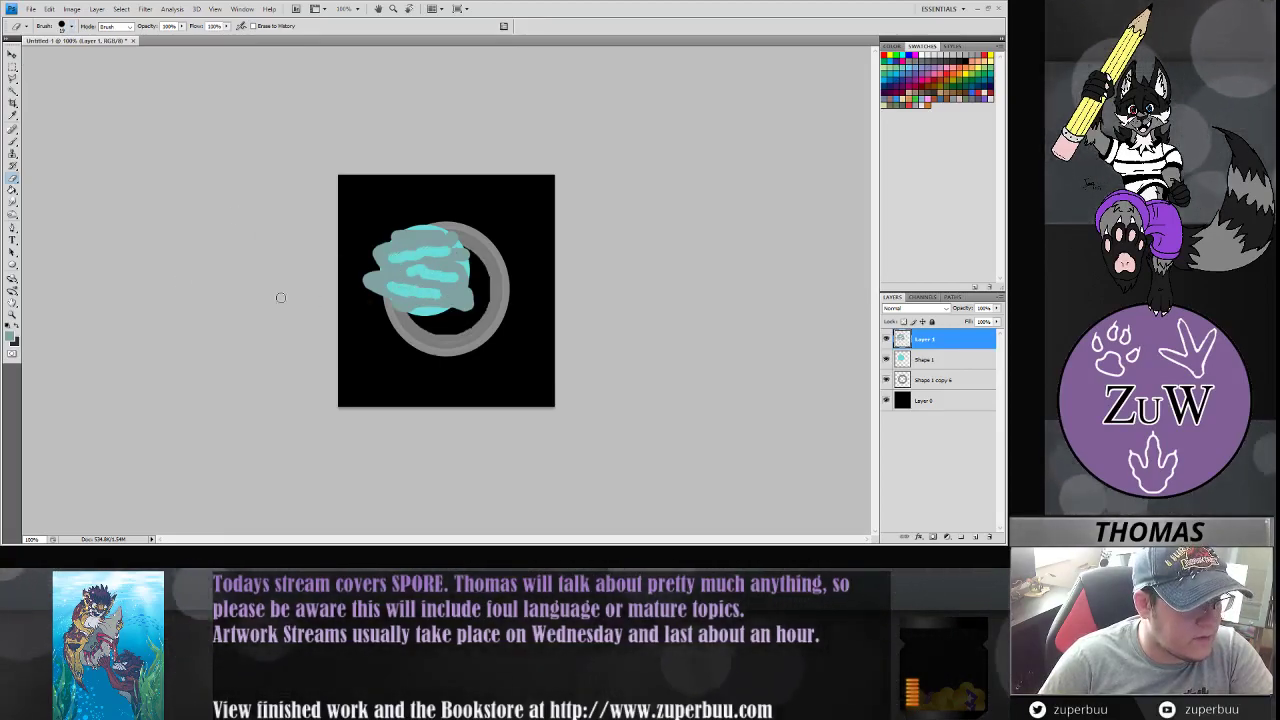
# - Duplicate the painted band layer, set the copy to Multiply blending and flip it horizontally
pyautogui.press('v')
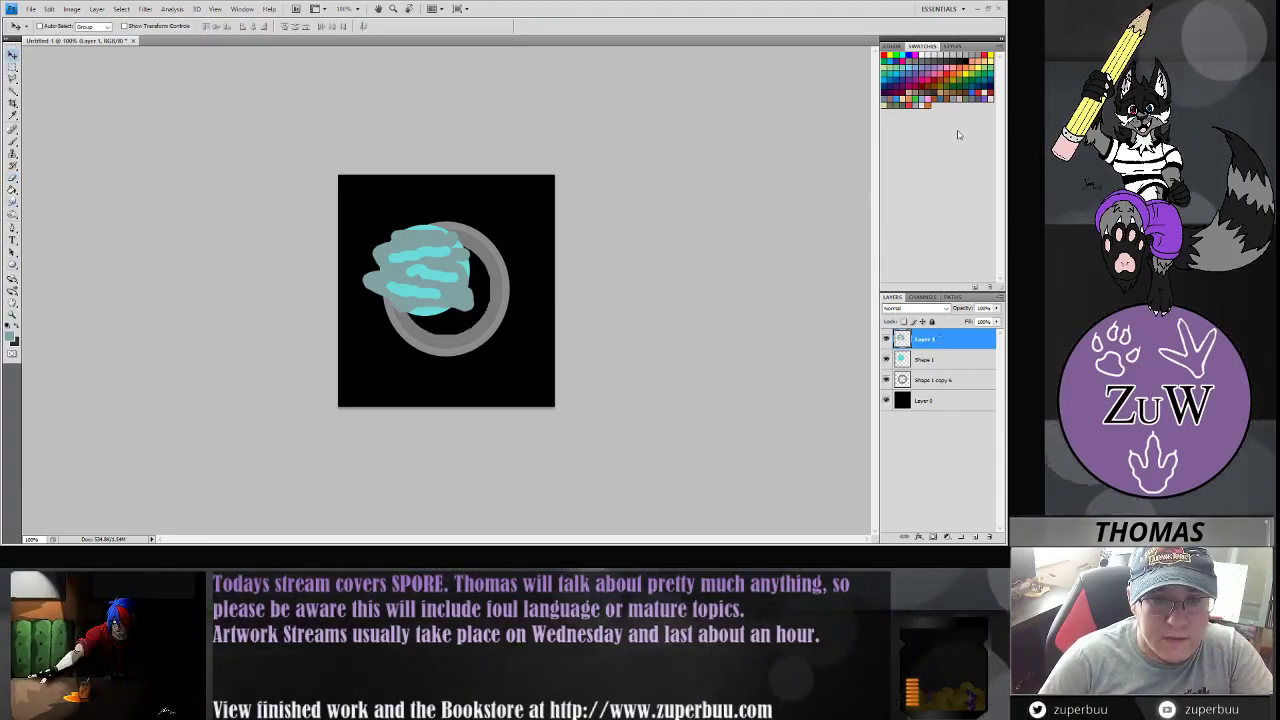
pyautogui.hotkey('ctrl', 'j')
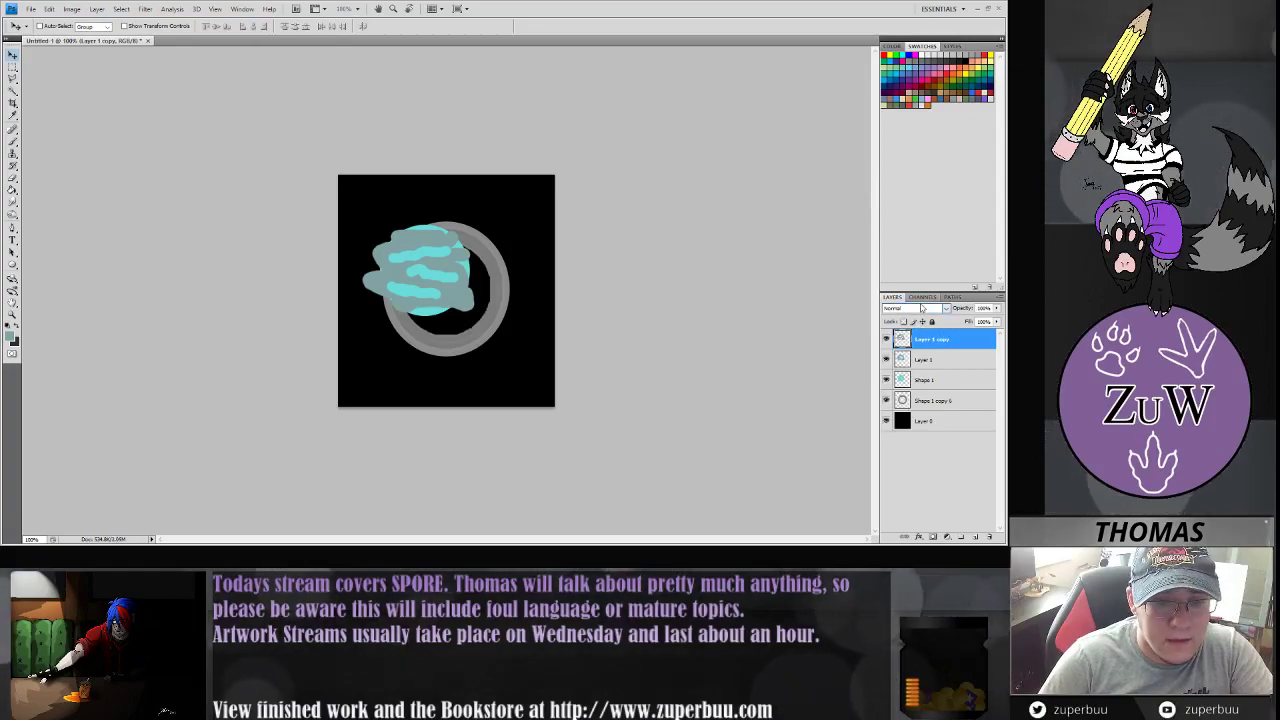
pyautogui.click(922, 308)
pyautogui.click(923, 361)
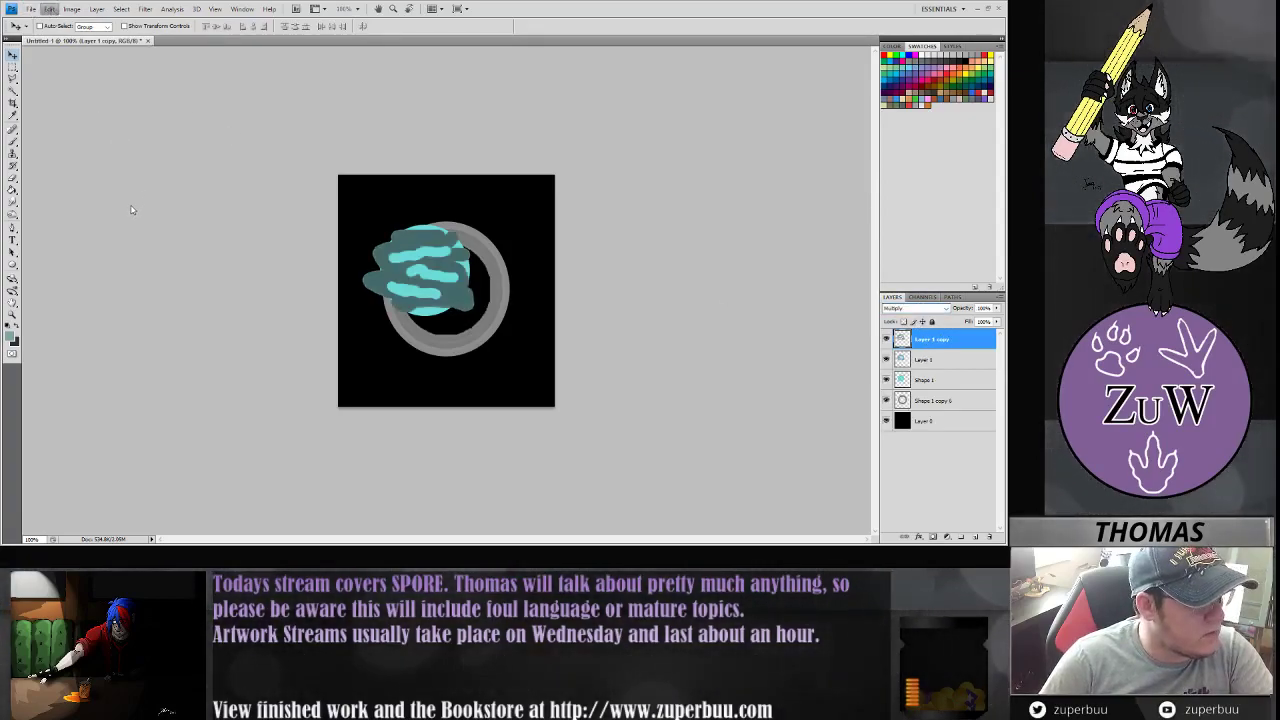
pyautogui.click(201, 319)
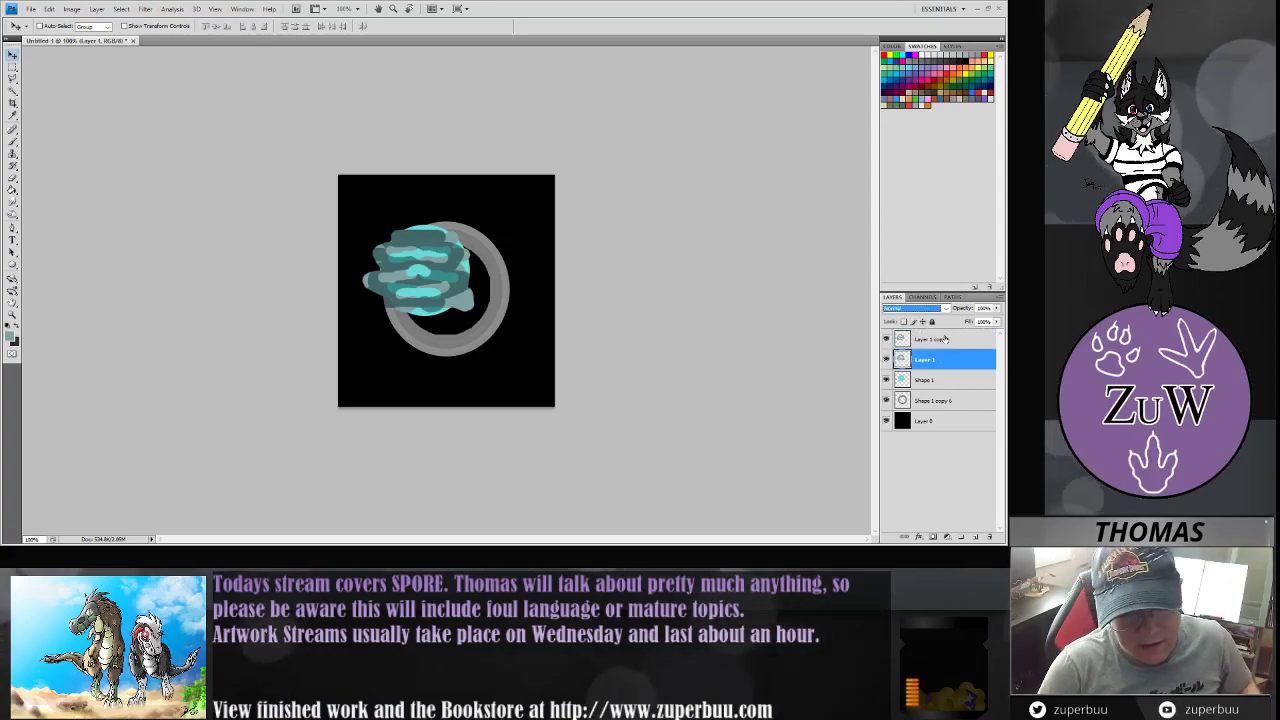
# - Merge the two painted band layers and apply a light blur that keeps the bands distinguishable
pyautogui.hotkey('ctrl', 'e')
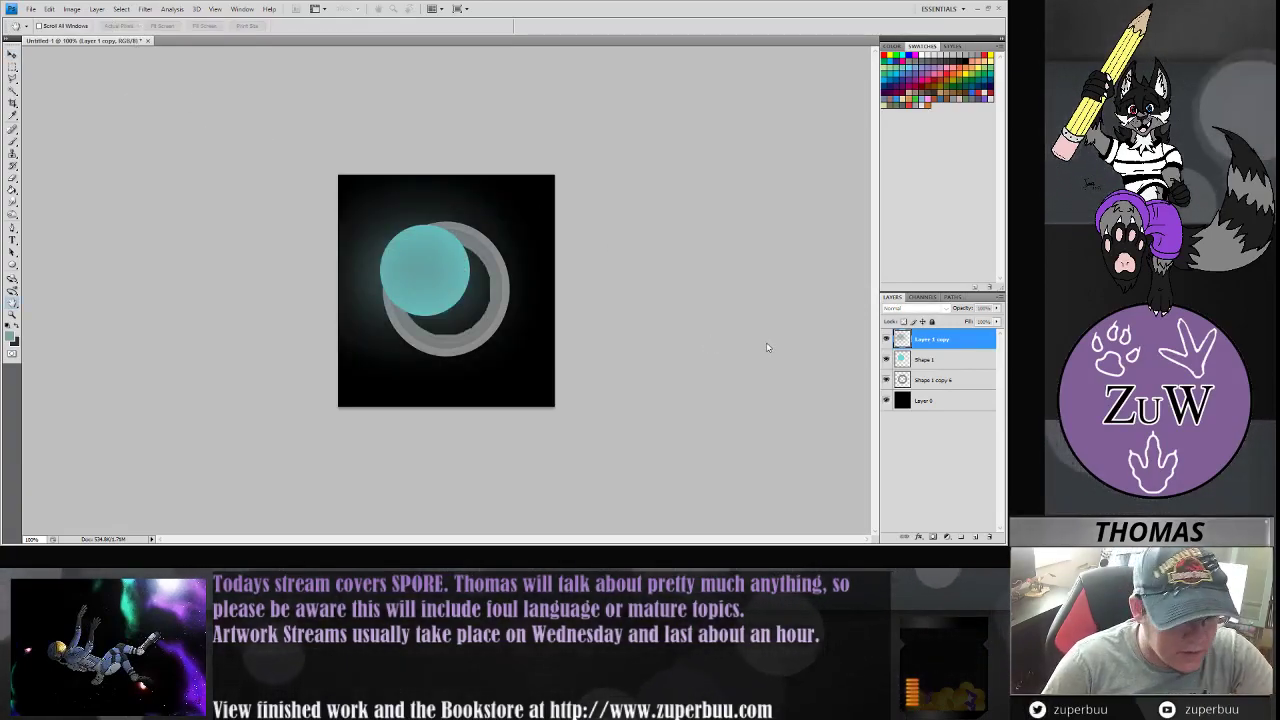
pyautogui.hotkey('ctrl', 'z')
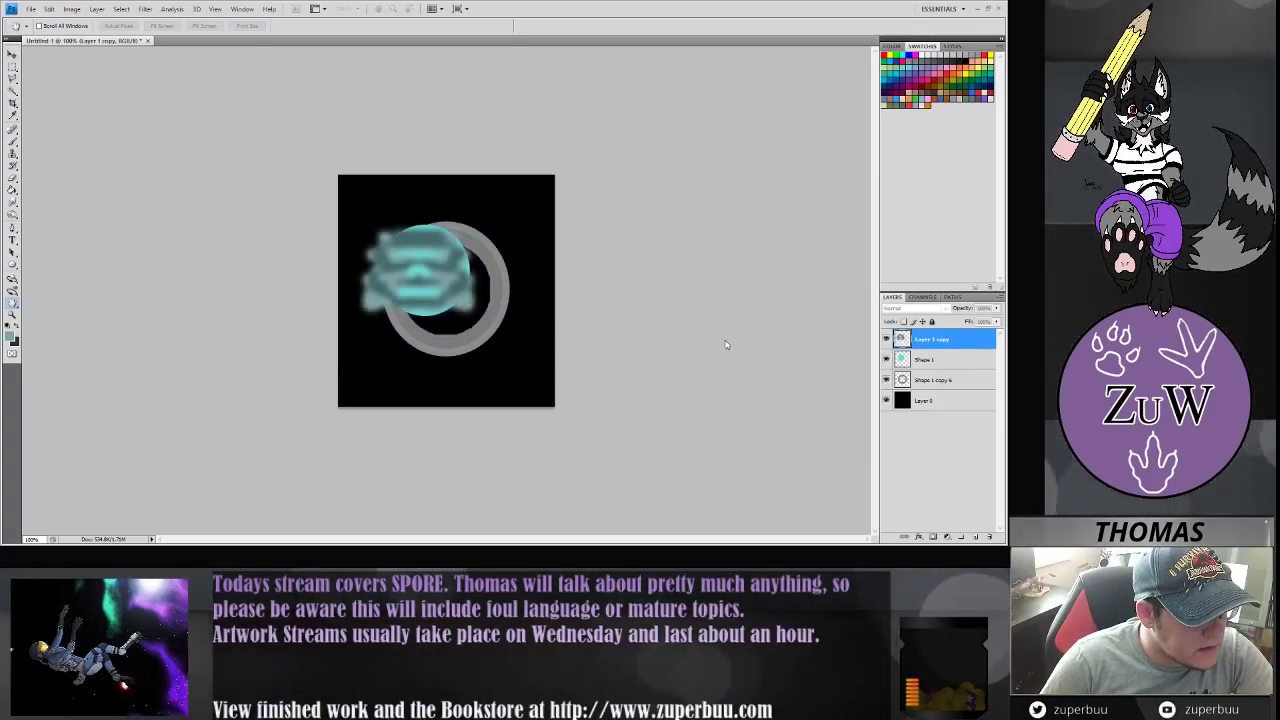
pyautogui.press('Return')
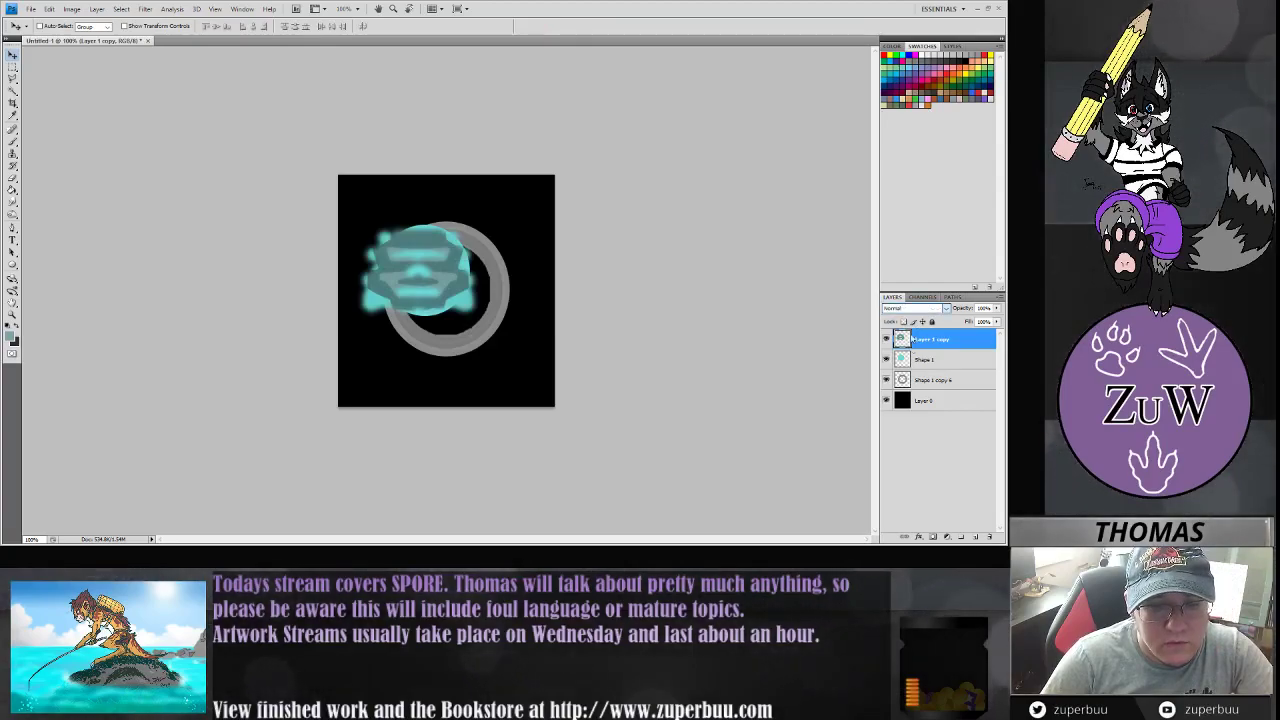
# - Try blend modes such as Overlay and Color Dodge on the blurred bands, choose Color Burn, and merge them into the turquoise circle
pyautogui.click(911, 446)
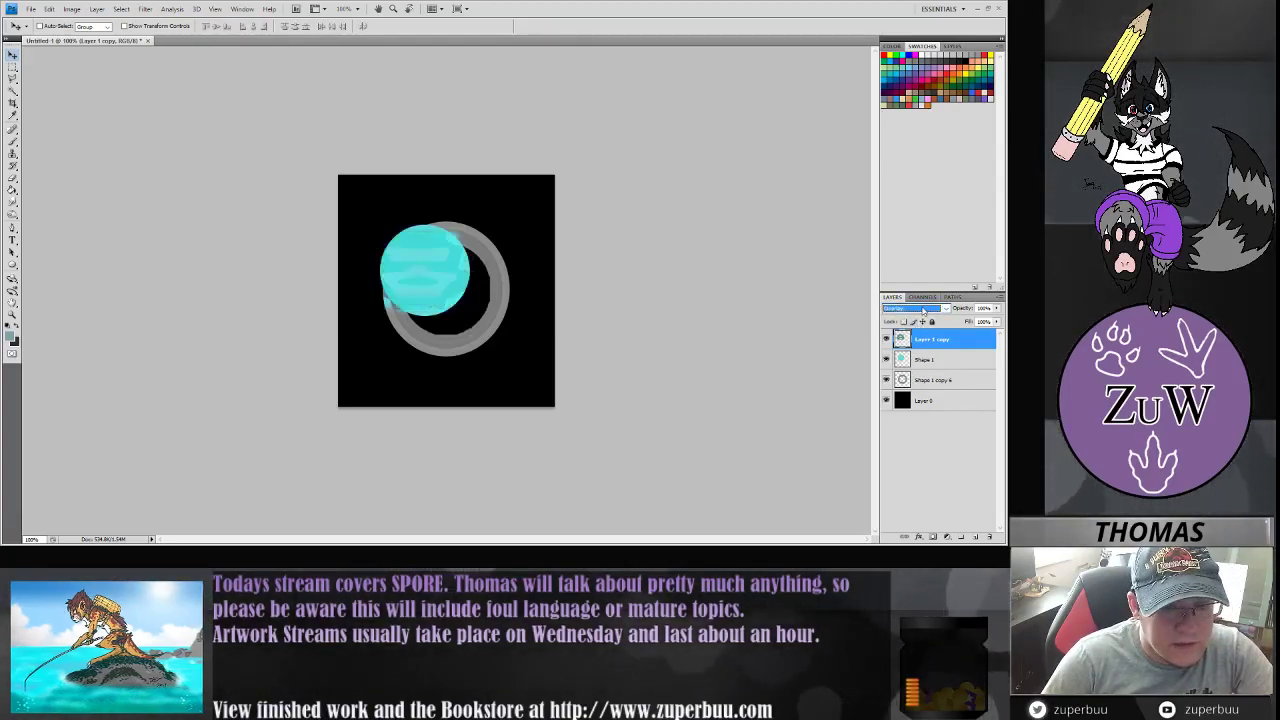
pyautogui.scroll(2, 923, 310)
pyautogui.hotkey('shift', '+')
pyautogui.hotkey('shift', '+')
pyautogui.hotkey('shift', '+')
pyautogui.hotkey('shift', '+')
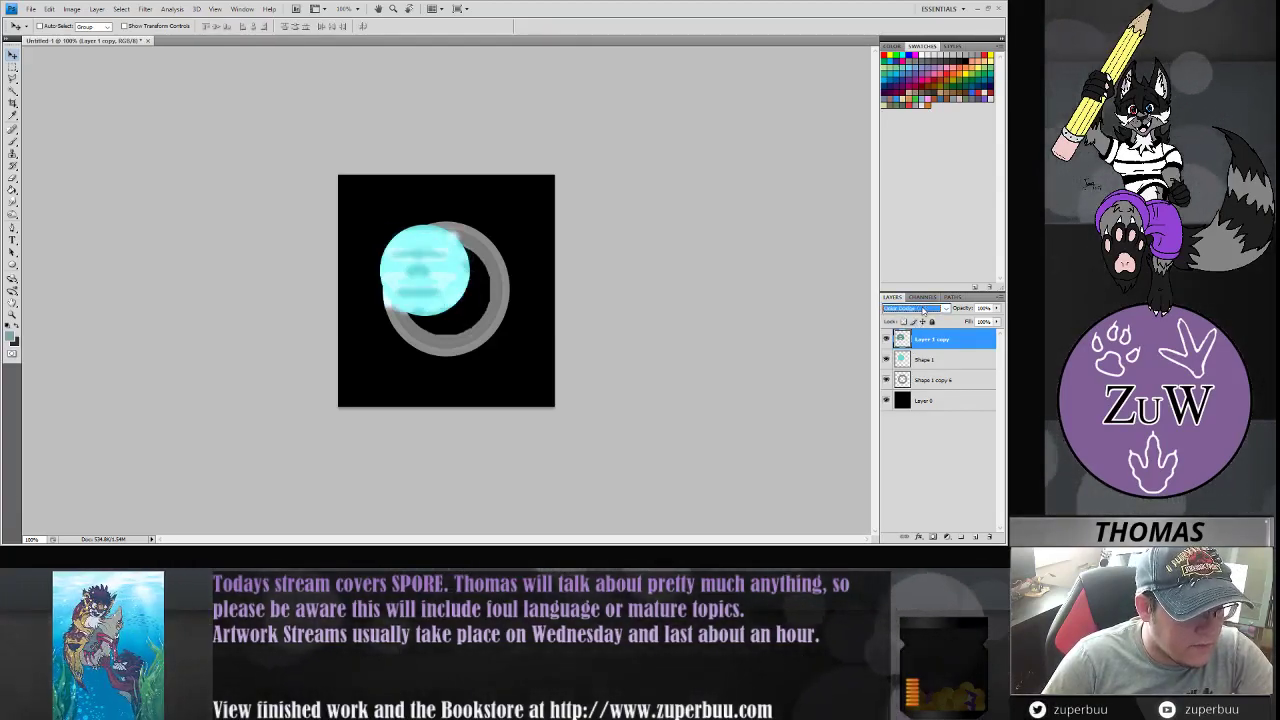
pyautogui.hotkey('shift', '+')
pyautogui.hotkey('shift', '+')
pyautogui.hotkey('shift', '+')
pyautogui.hotkey('shift', '+')
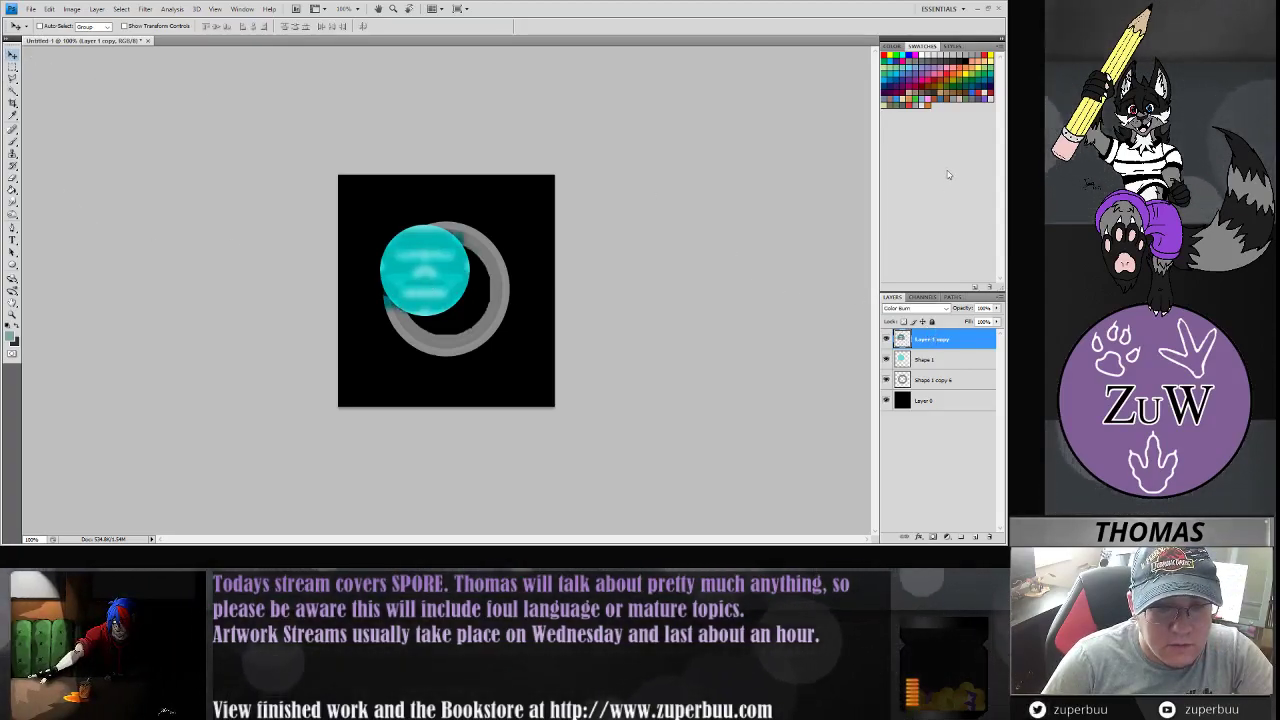
pyautogui.hotkey('ctrl', 'e')
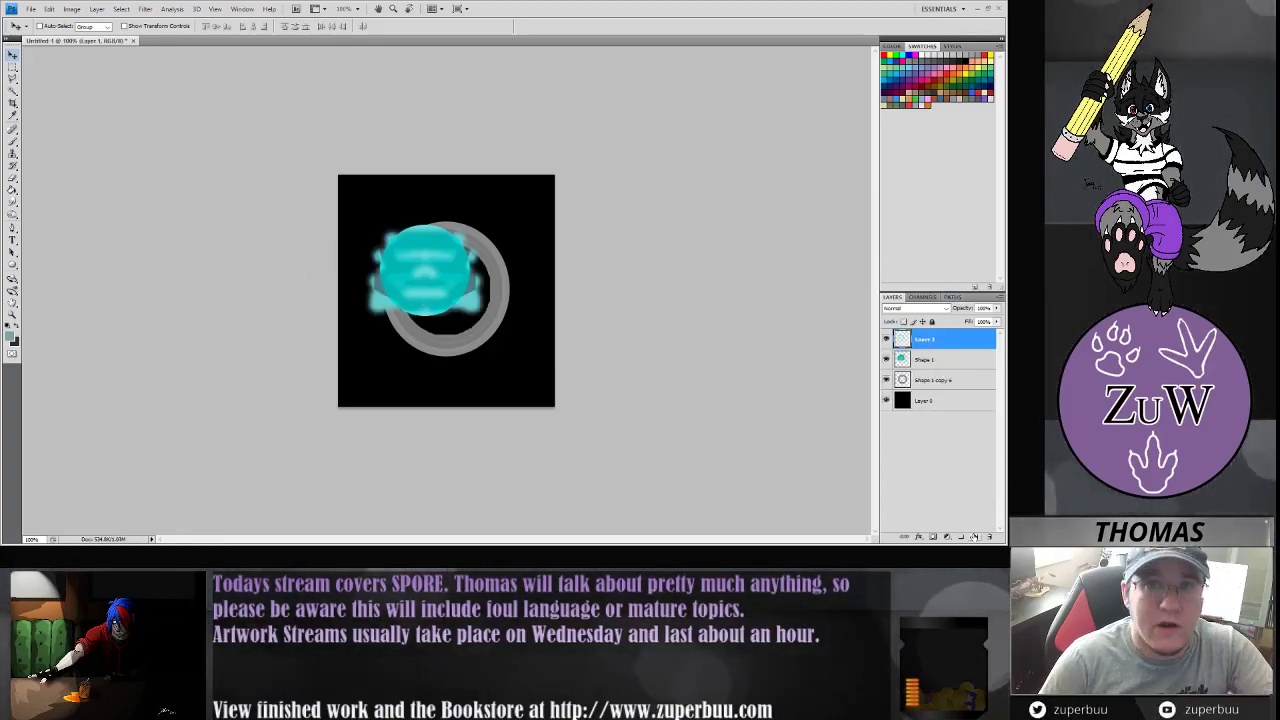
# - Paint pale, cloudy horizontal bands across the turquoise circle on the new layer with a textured brush
pyautogui.click(13, 116)
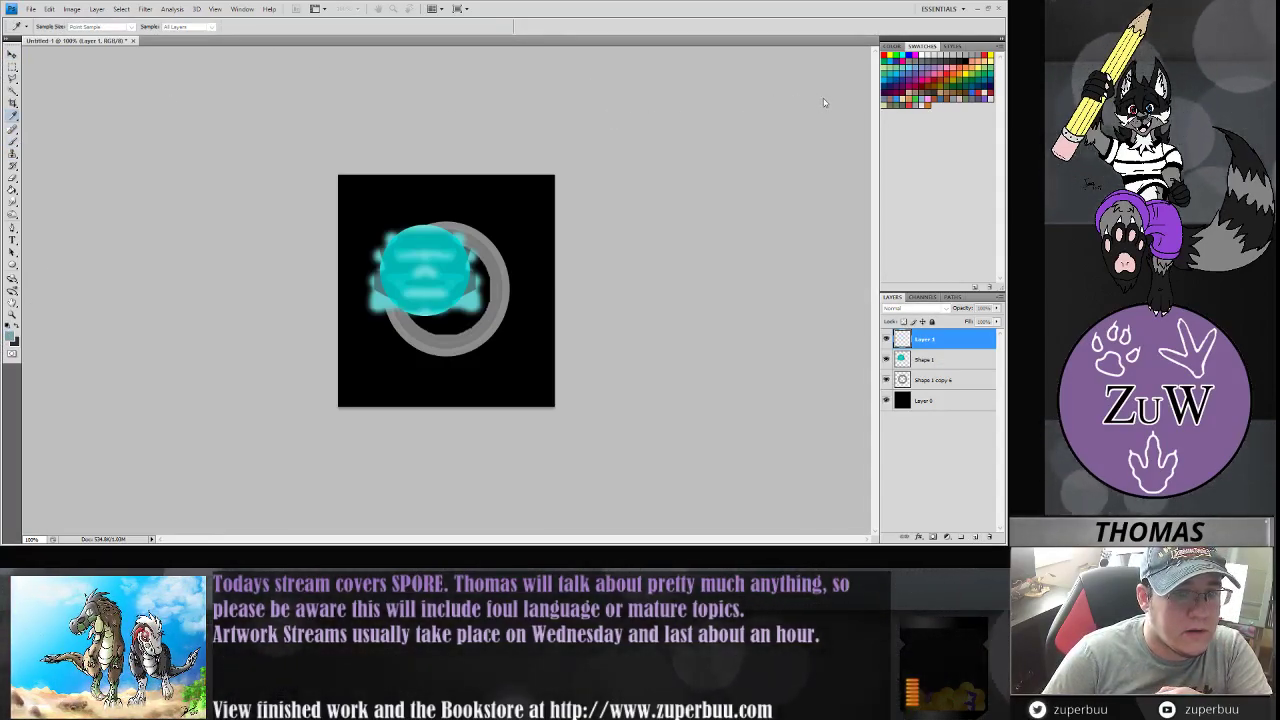
pyautogui.press('b')
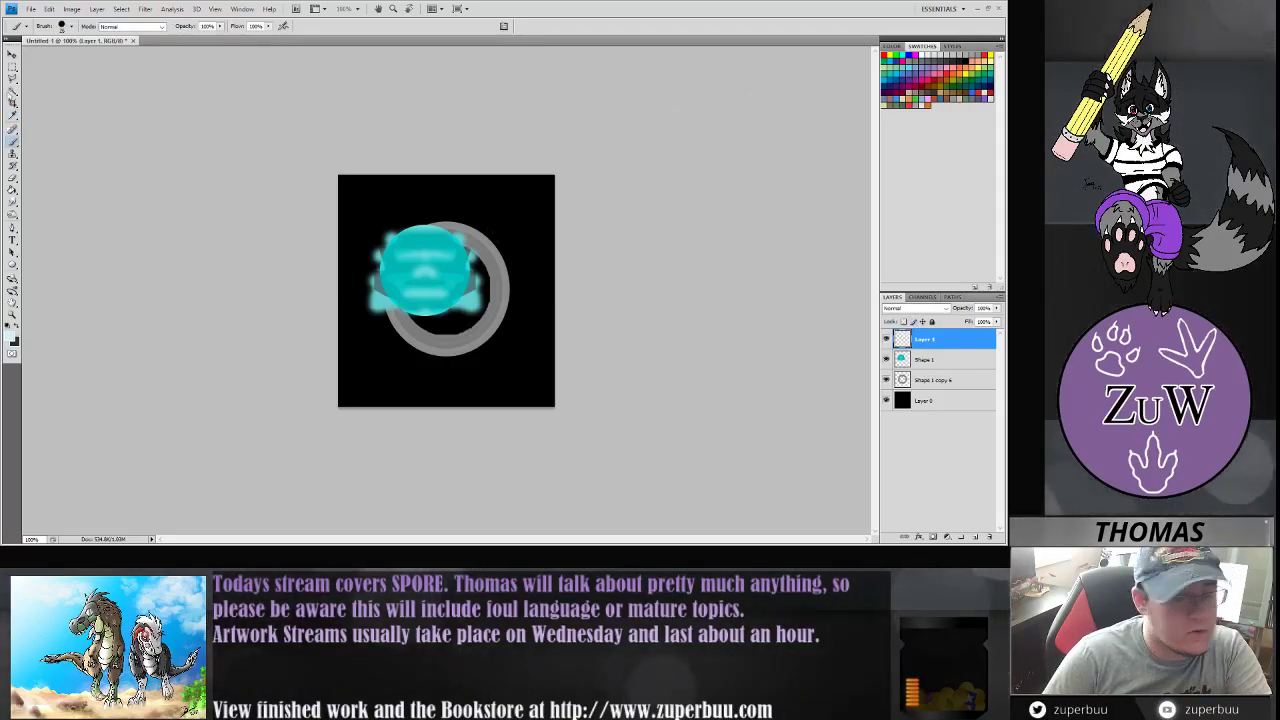
pyautogui.click(74, 138)
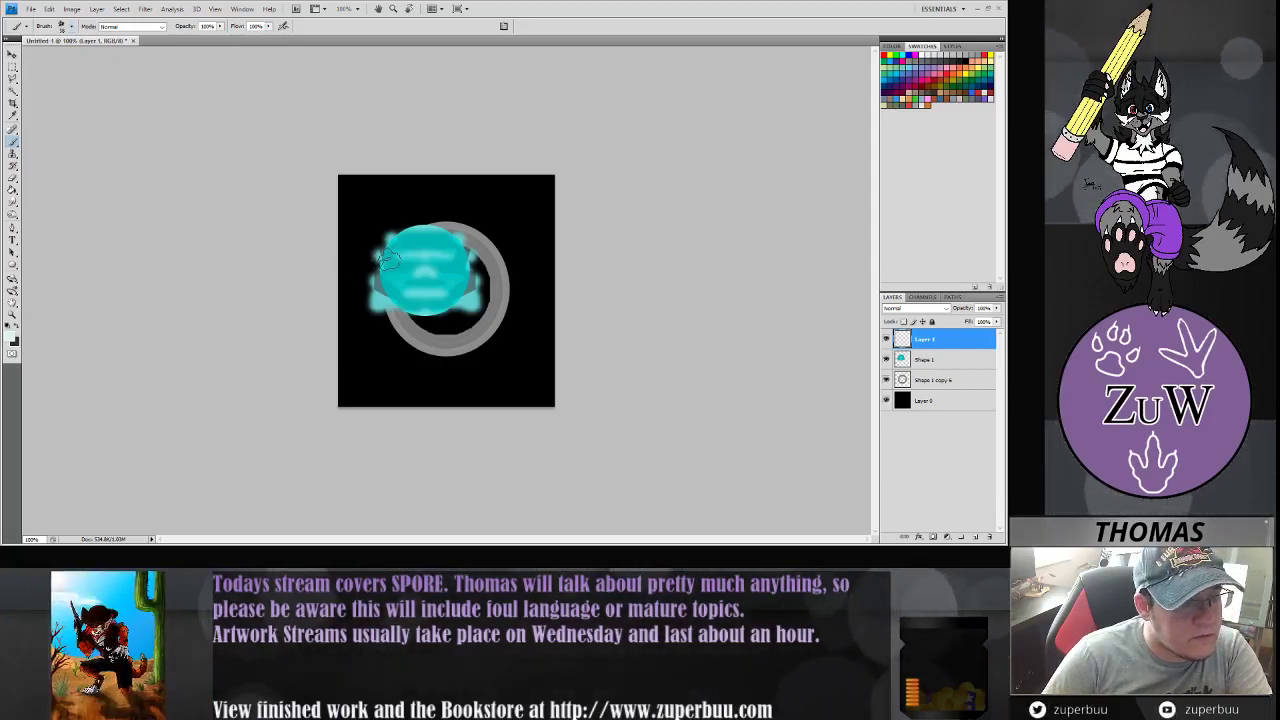
pyautogui.moveTo(390, 259); pyautogui.dragTo(452, 260)
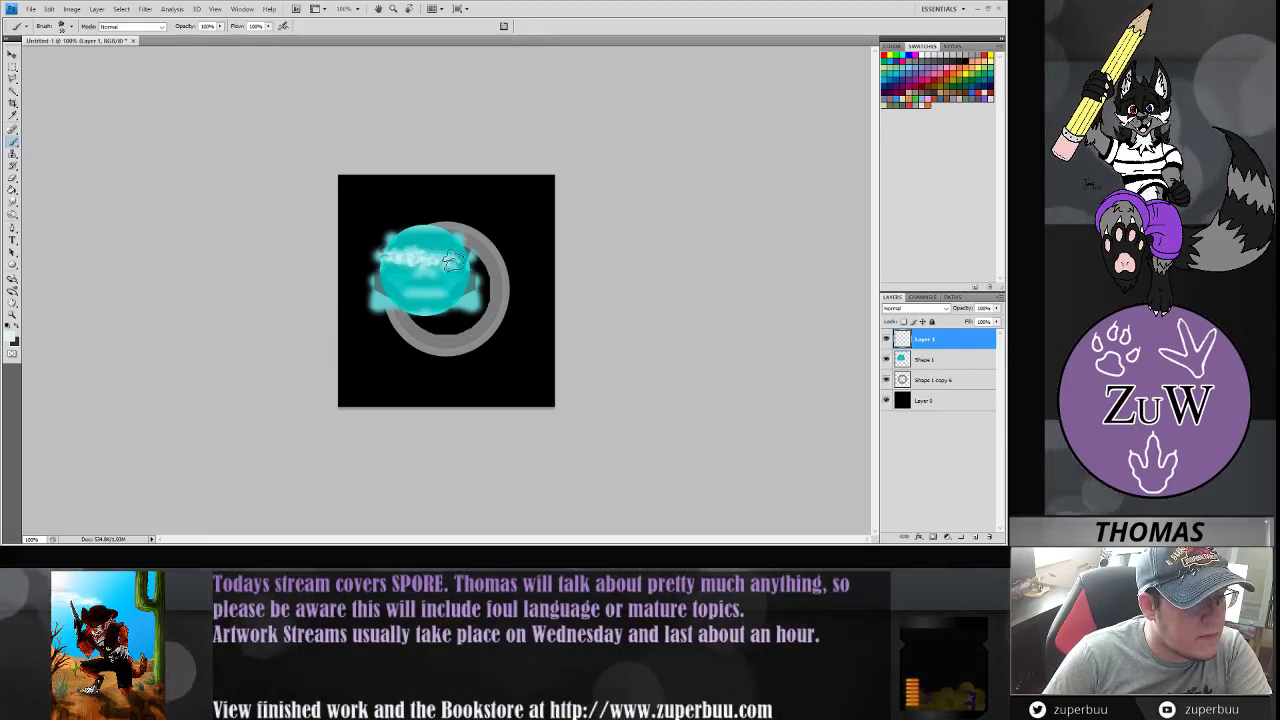
pyautogui.moveTo(392, 289); pyautogui.dragTo(466, 287)
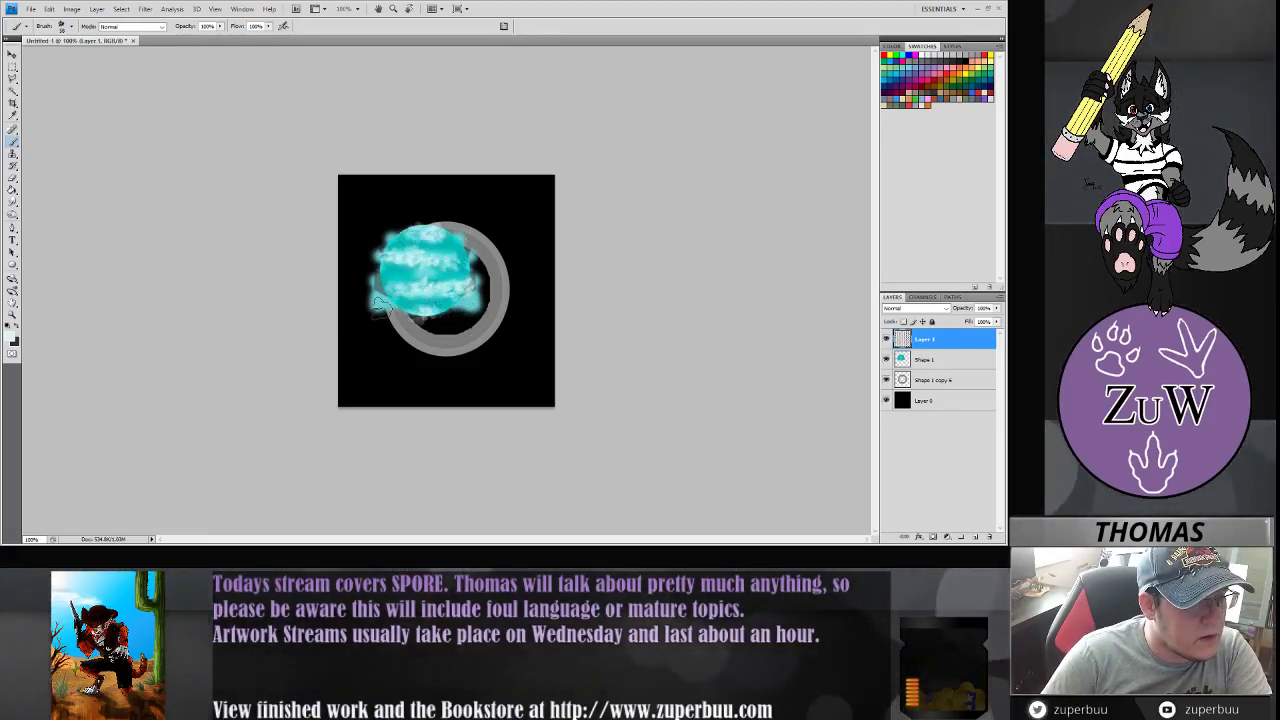
# - Blur the pale cloud strokes so they blend softly over the turquoise circle
pyautogui.click(13, 52)
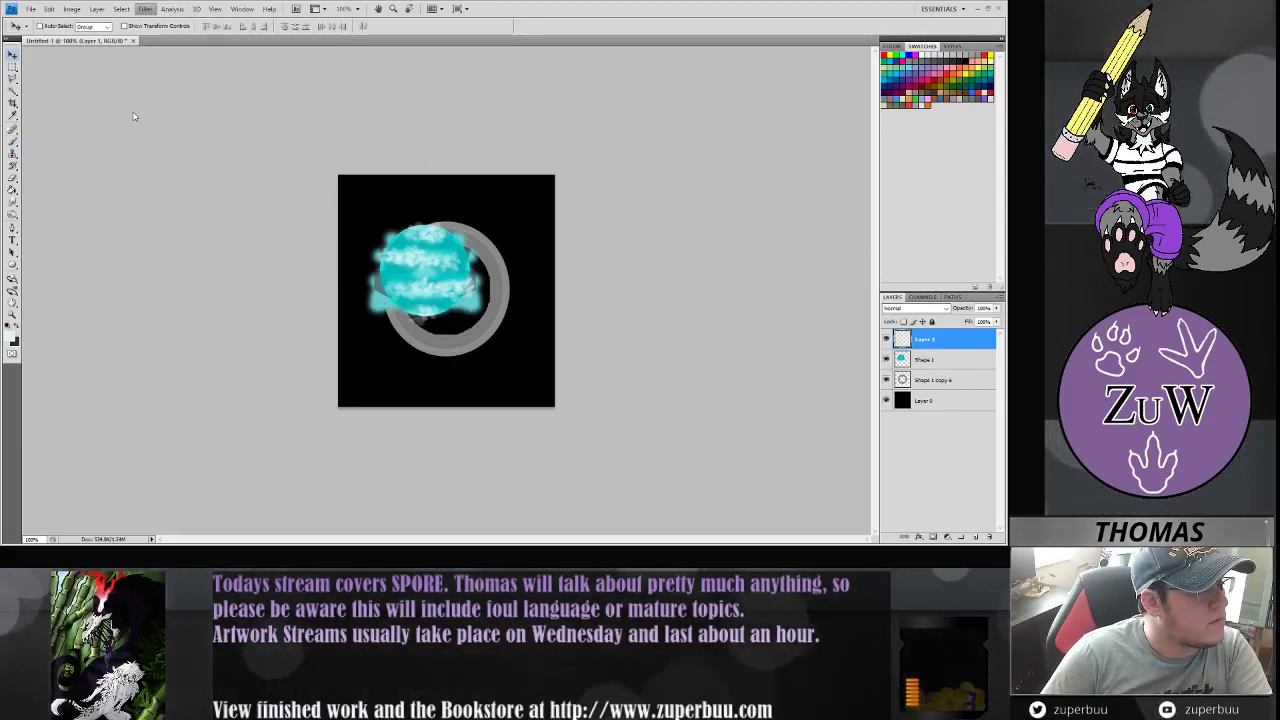
pyautogui.press('h')
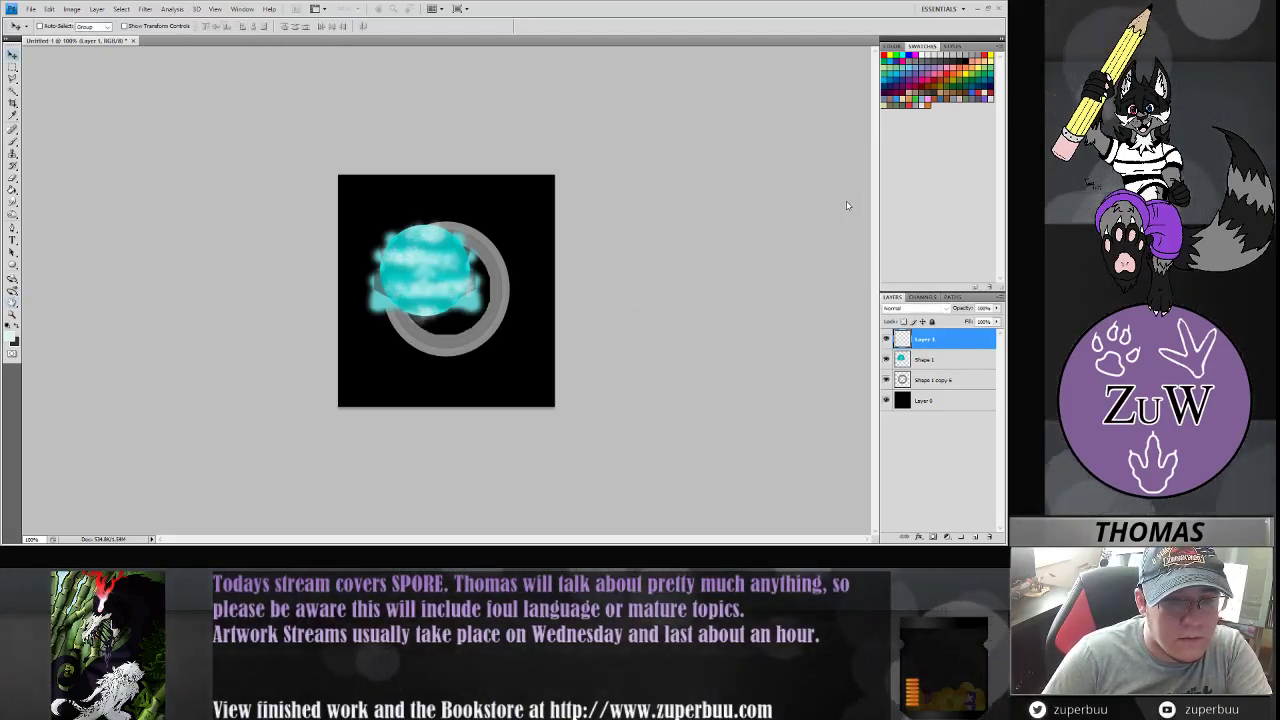
pyautogui.press('v')
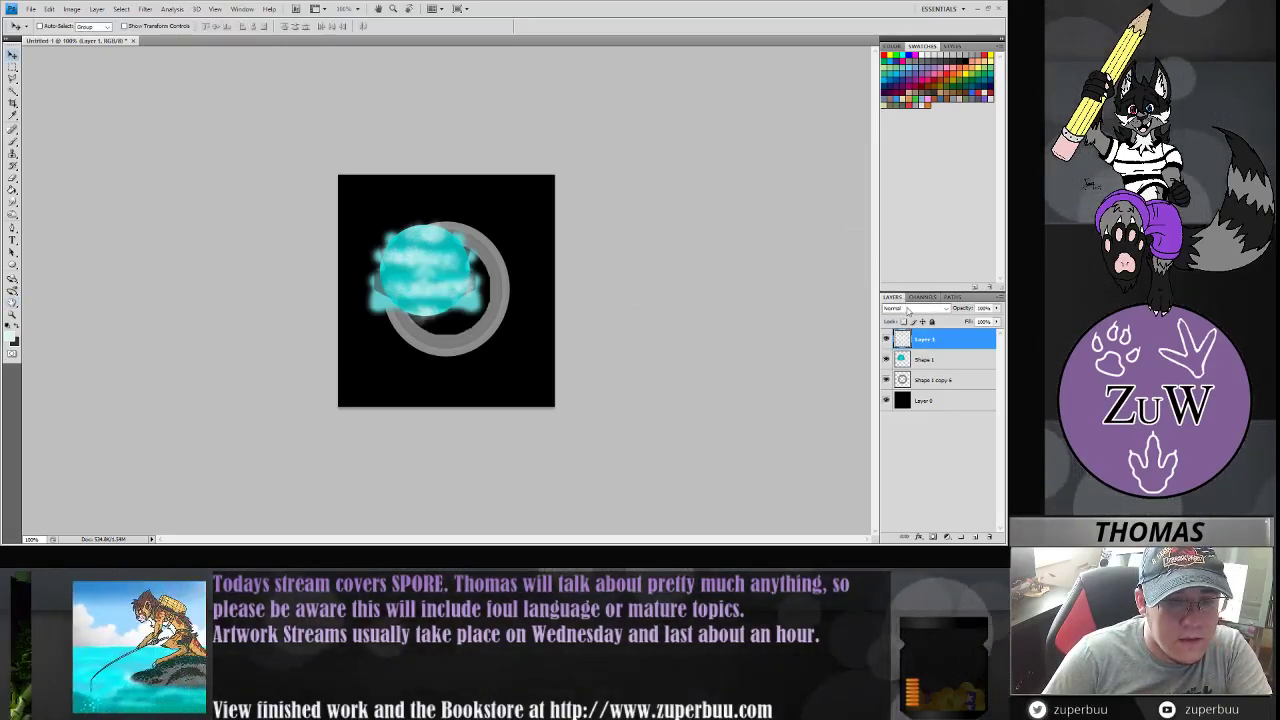
# - Try Overlay blending on the blurred clouds, choose a more contrasting light mode, and merge them into the turquoise circle
pyautogui.click(924, 447)
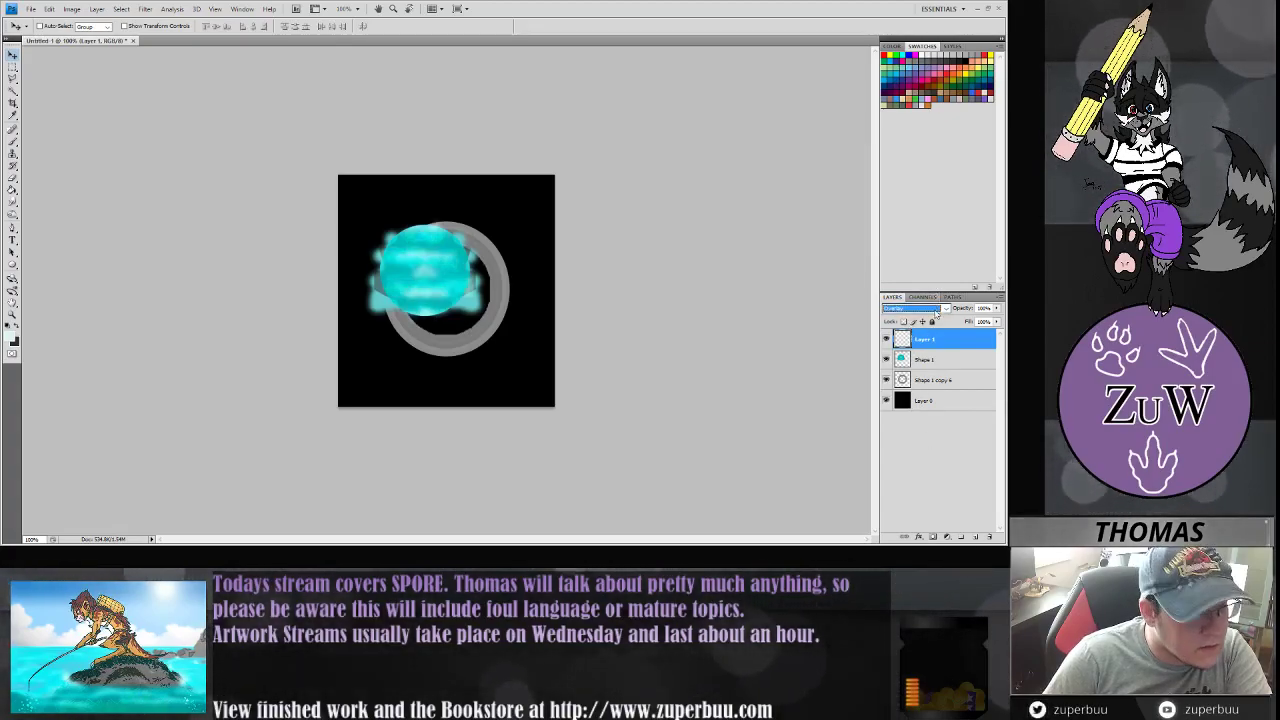
pyautogui.scroll(-2, 935, 310)
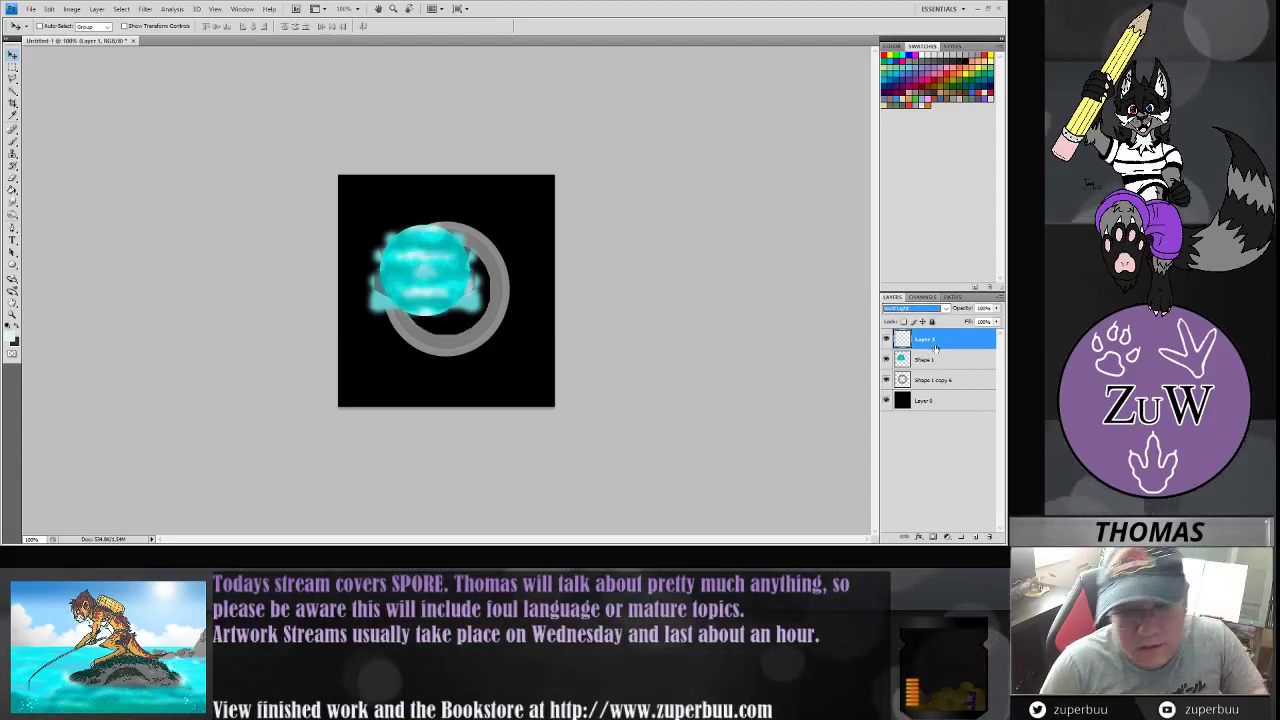
pyautogui.keyDown('shift'); pyautogui.click(940, 359); pyautogui.keyUp('shift')
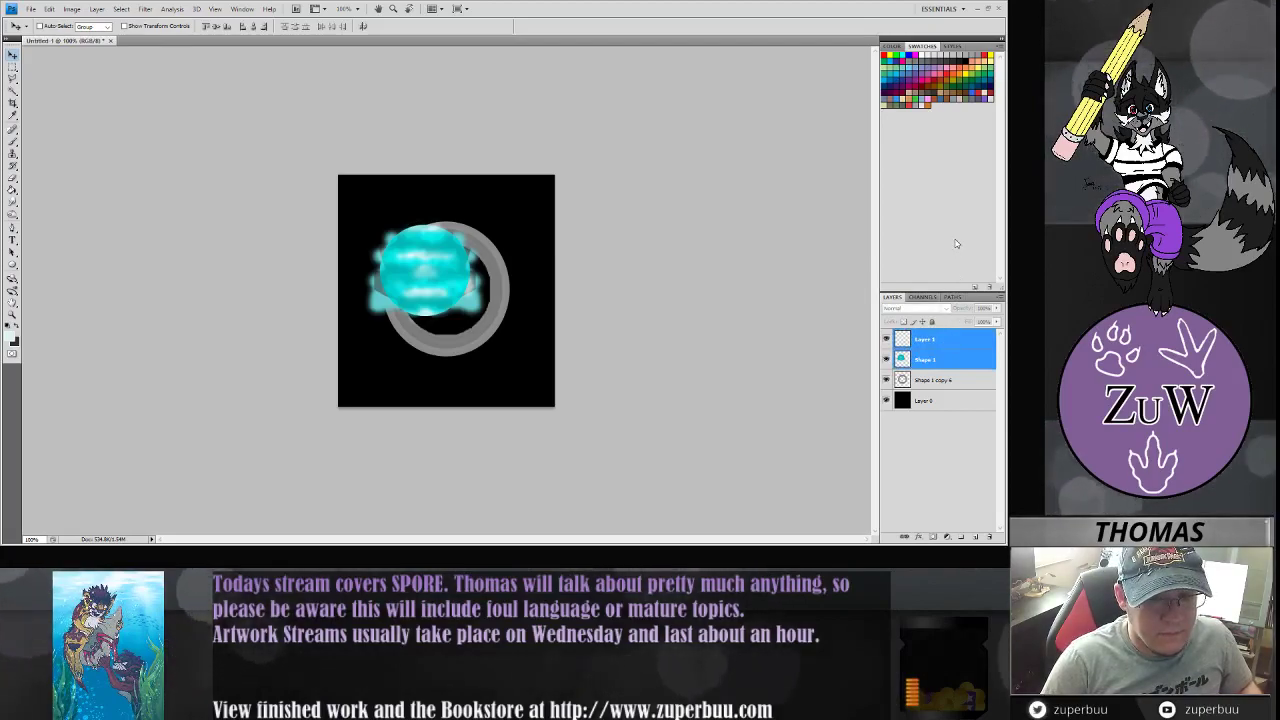
pyautogui.hotkey('ctrl', 'e')
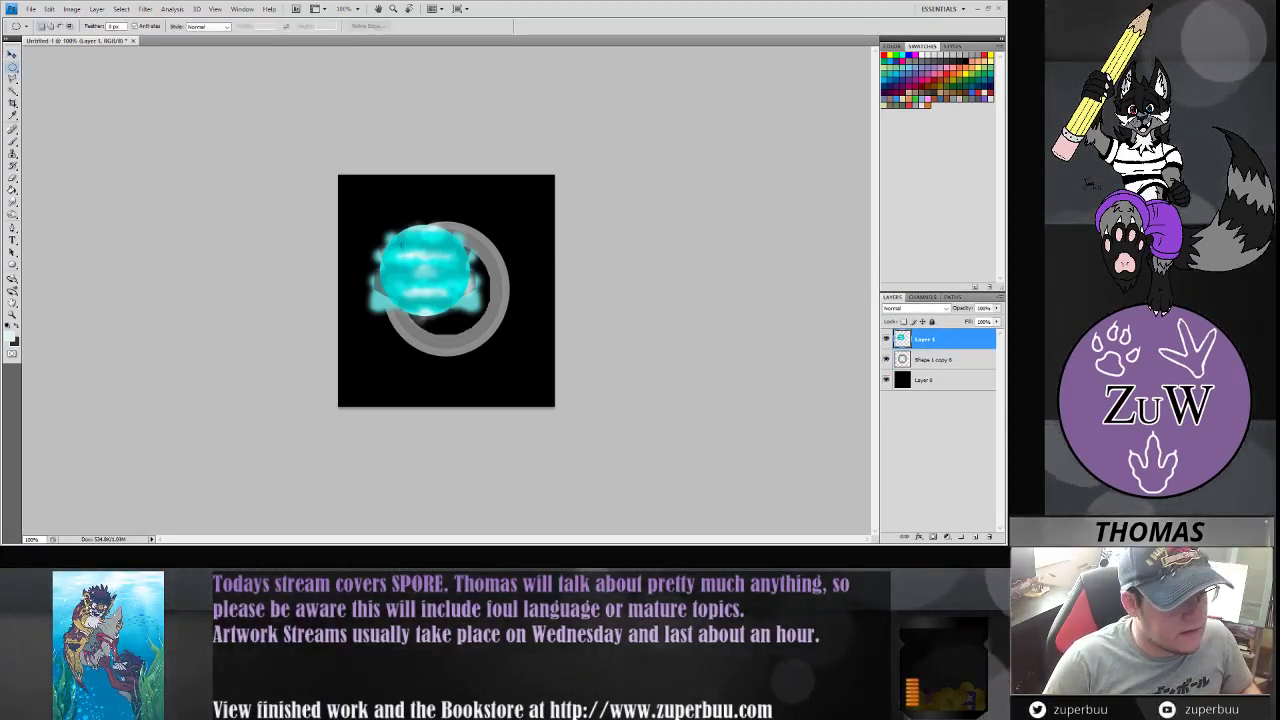
# - Copy a circular selection of the planet to its own layer and move the untrimmed original beneath the black background
pyautogui.moveTo(381, 232); pyautogui.dragTo(451, 308)
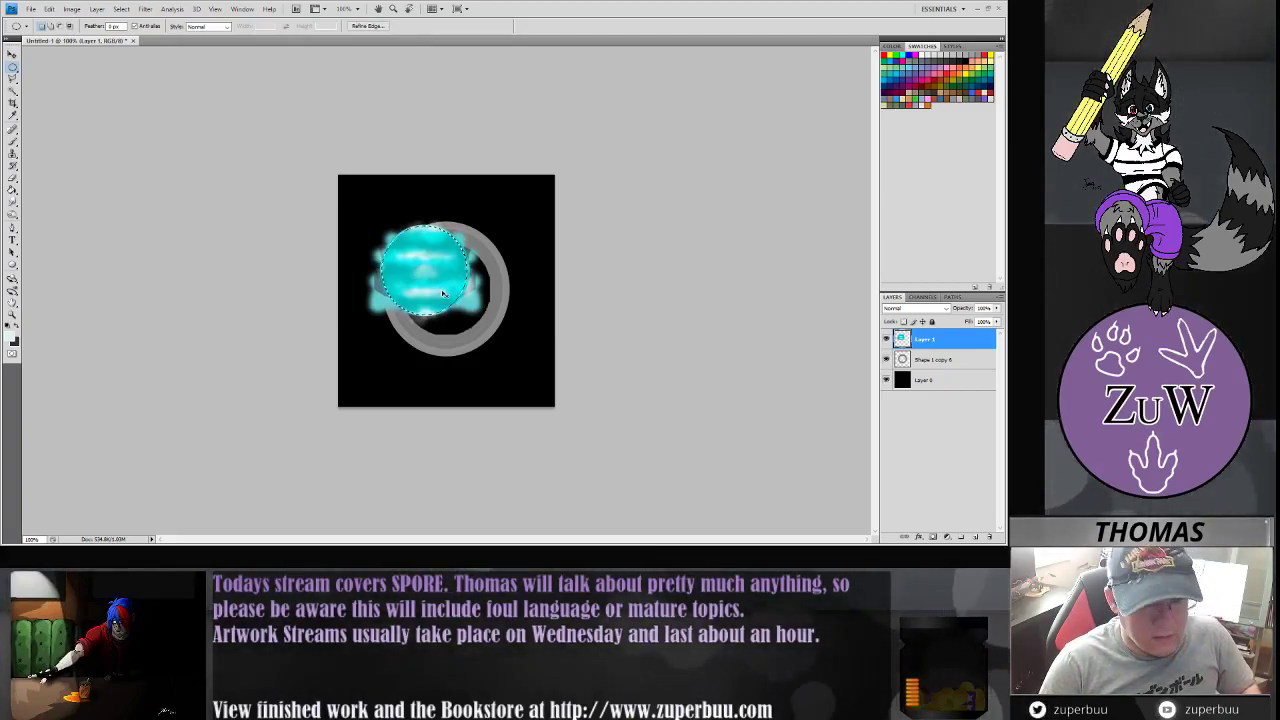
pyautogui.moveTo(921, 364); pyautogui.dragTo(925, 406)
pyautogui.press('v')
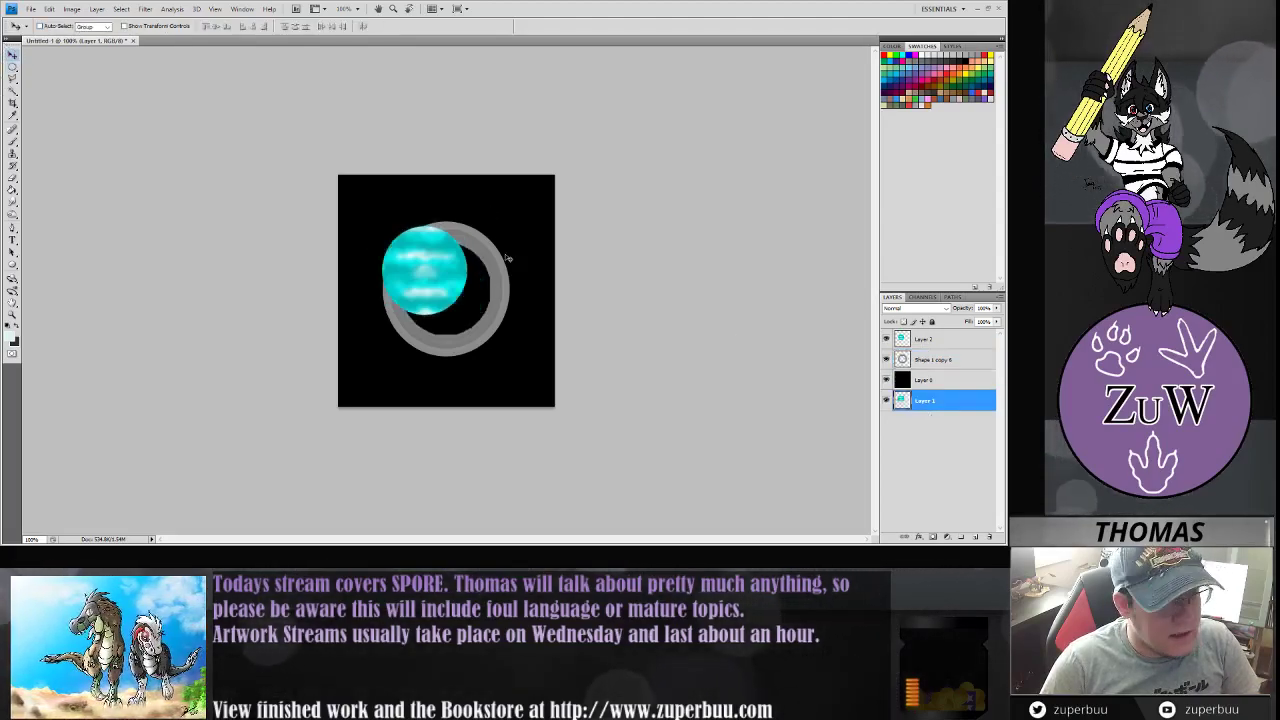
# - Flatten the grey ring into a horizontal ellipse, and scale the planet down and centre it inside the ring
pyautogui.click(923, 339)
pyautogui.moveTo(425, 290)
pyautogui.mouseDown()
pyautogui.moveTo(469, 280)
pyautogui.moveTo(446, 293)
pyautogui.mouseUp()
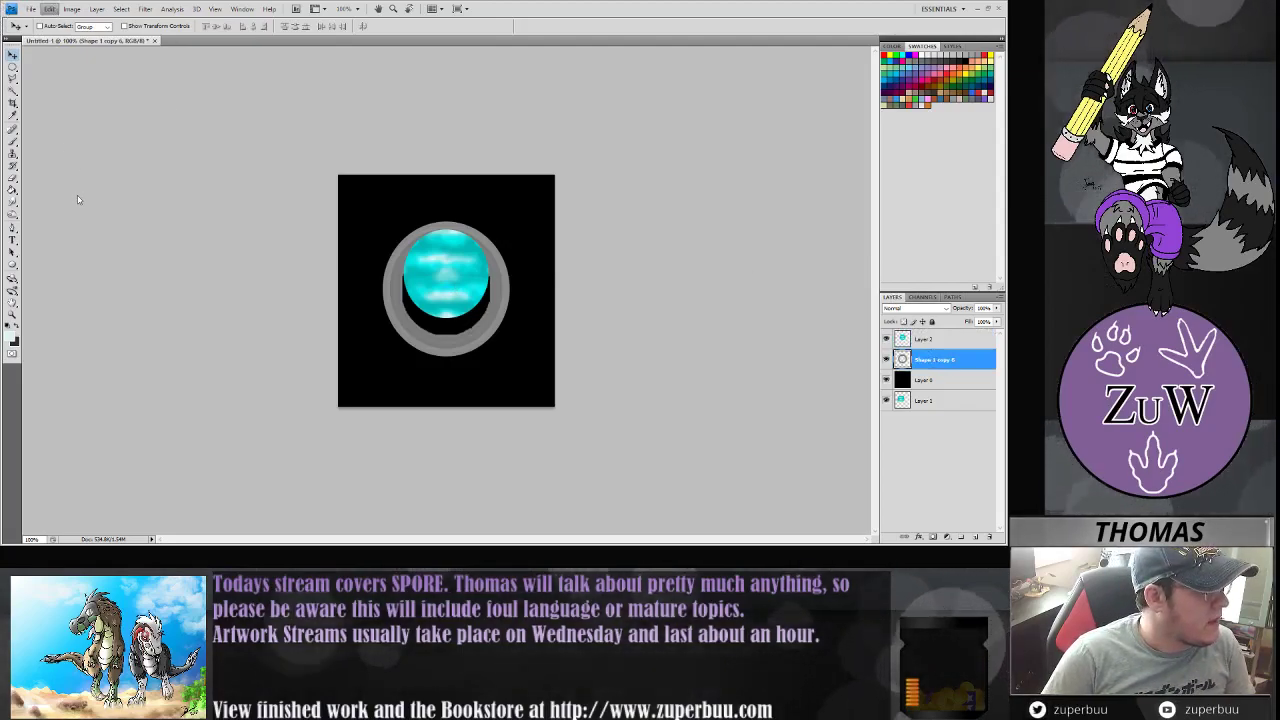
pyautogui.hotkey('ctrl', 't')
pyautogui.moveTo(448, 338); pyautogui.dragTo(448, 304)
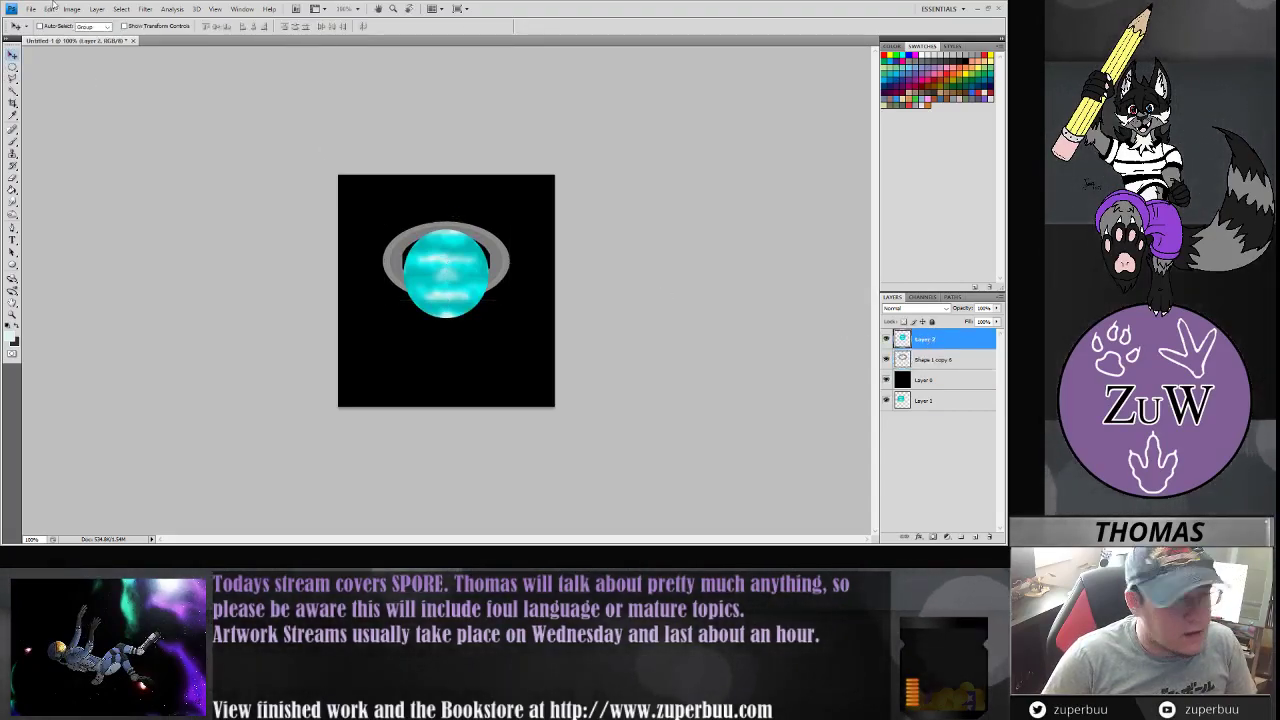
pyautogui.hotkey('ctrl', 't')
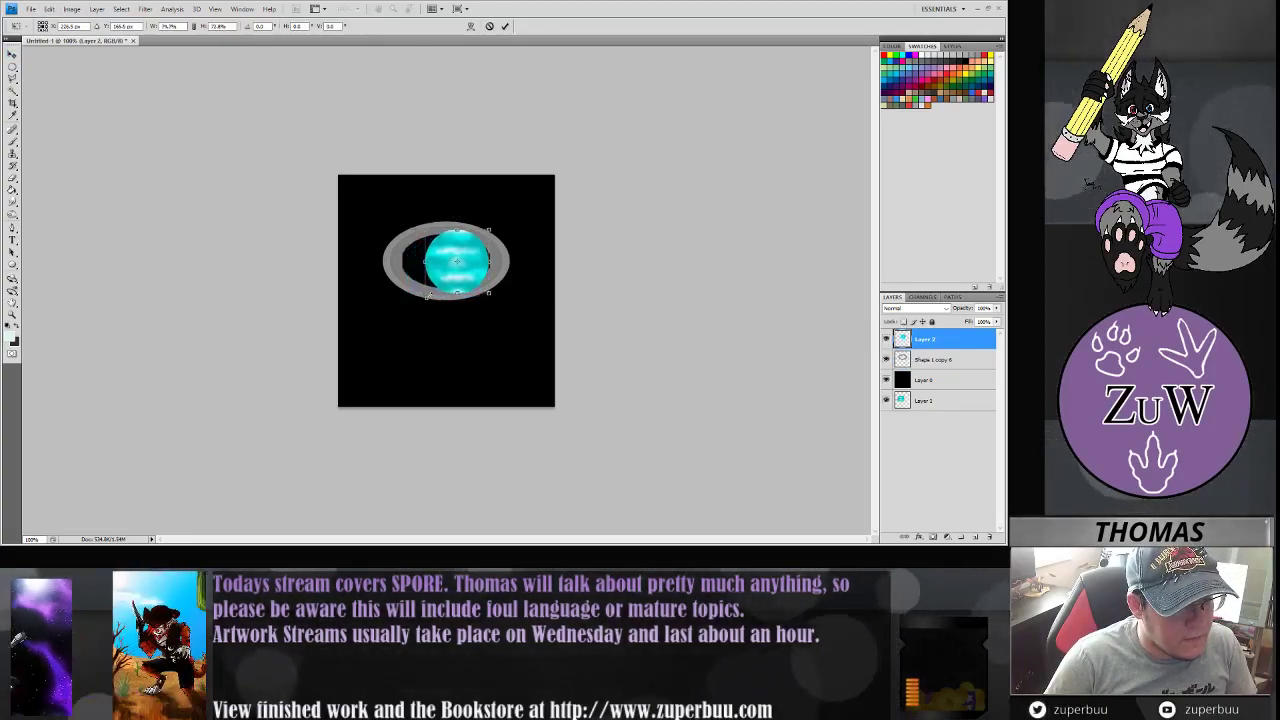
pyautogui.moveTo(470, 275); pyautogui.dragTo(460, 274)
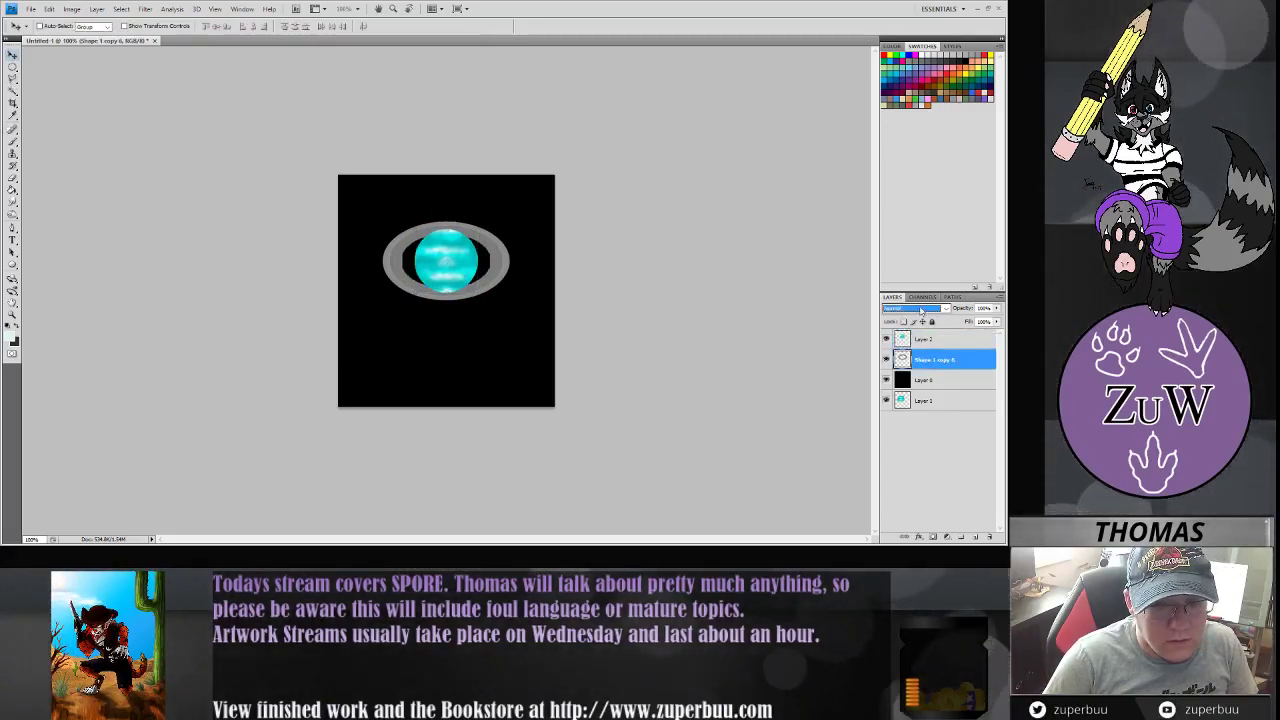
# - Fill the black background layer with slate blue
pyautogui.click(935, 380)
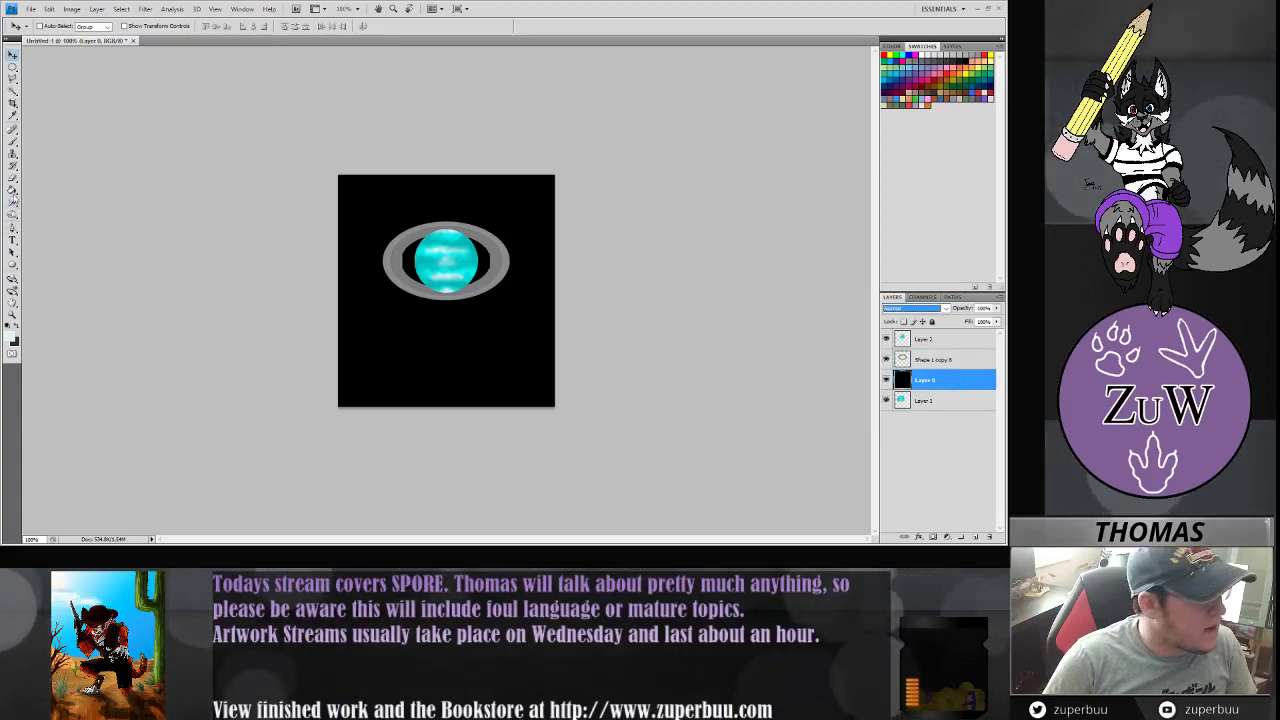
pyautogui.click(13, 115)
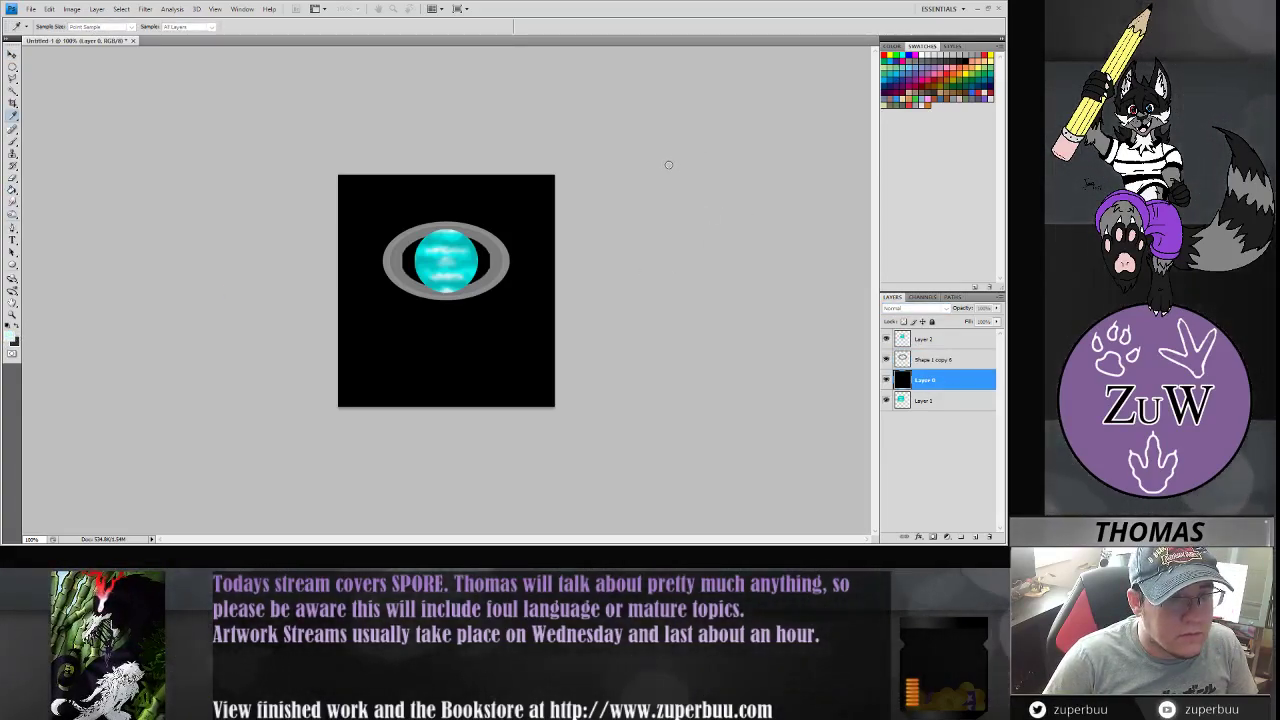
pyautogui.click(504, 318)
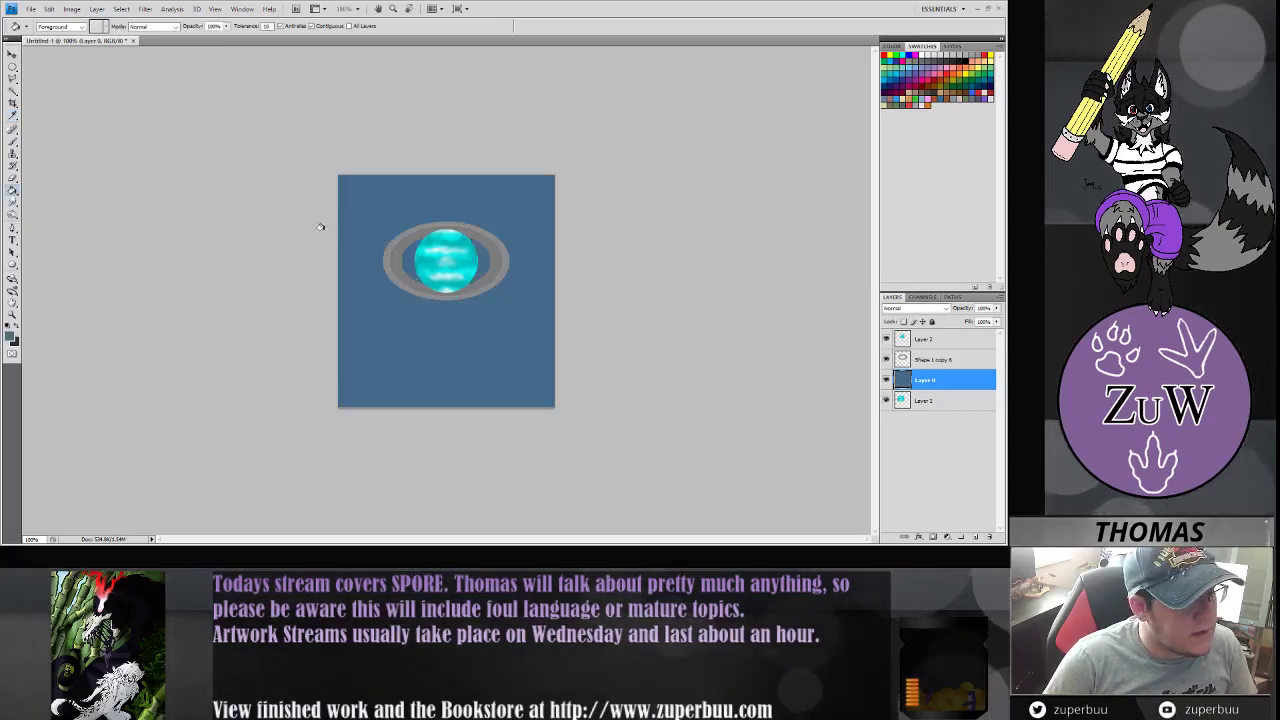
# - Move the ring layer above the planet, try Overlay blending on it, and choose Linear Light
pyautogui.press('v')
pyautogui.click(935, 360)
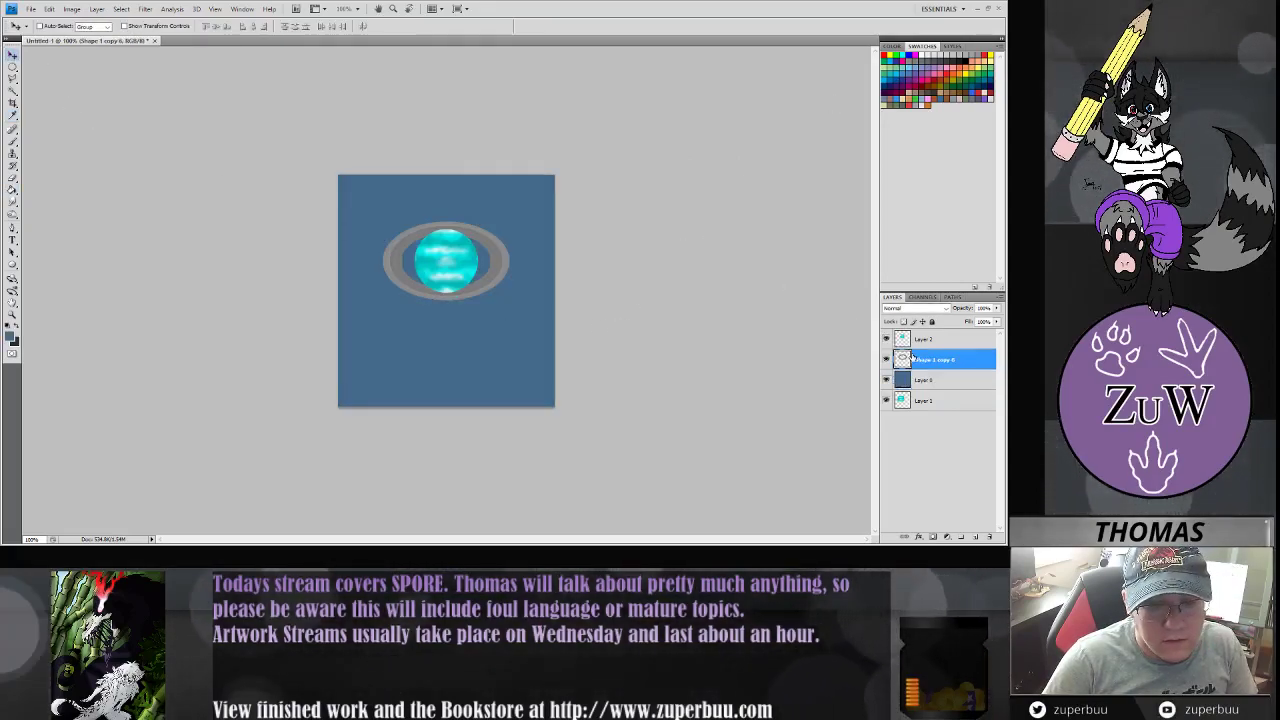
pyautogui.moveTo(935, 360); pyautogui.dragTo(925, 336)
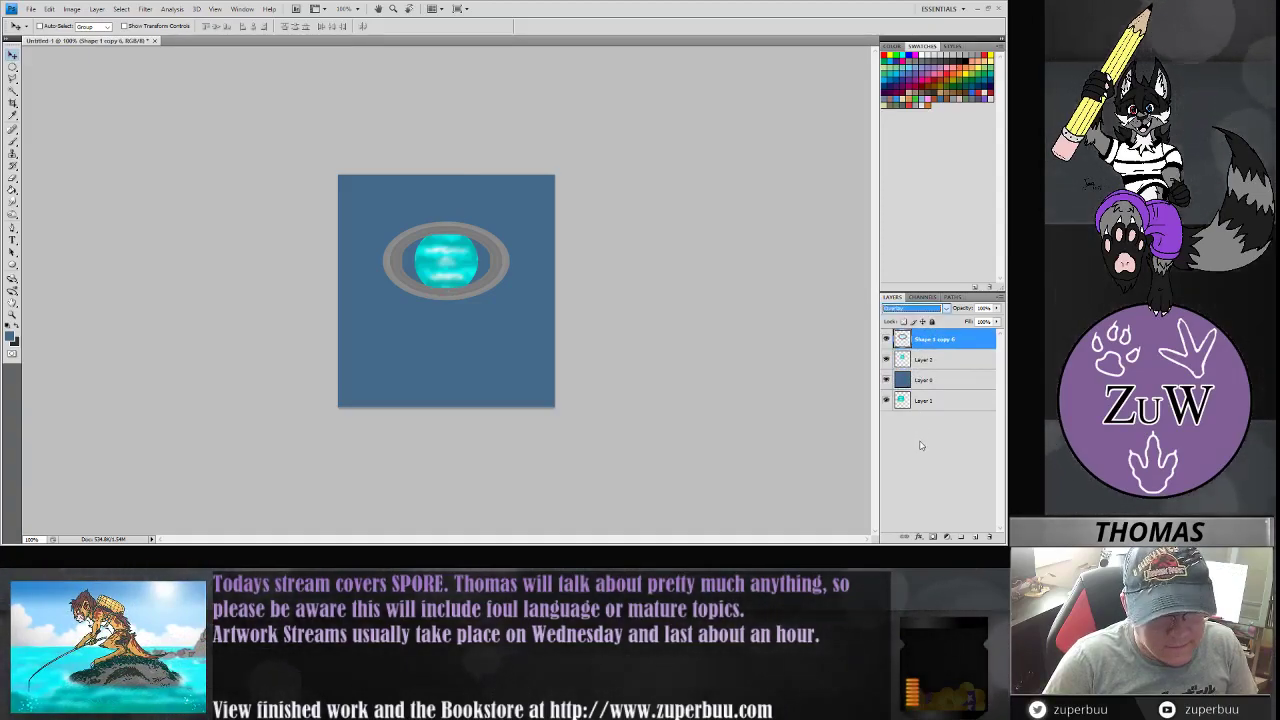
pyautogui.press('Return')
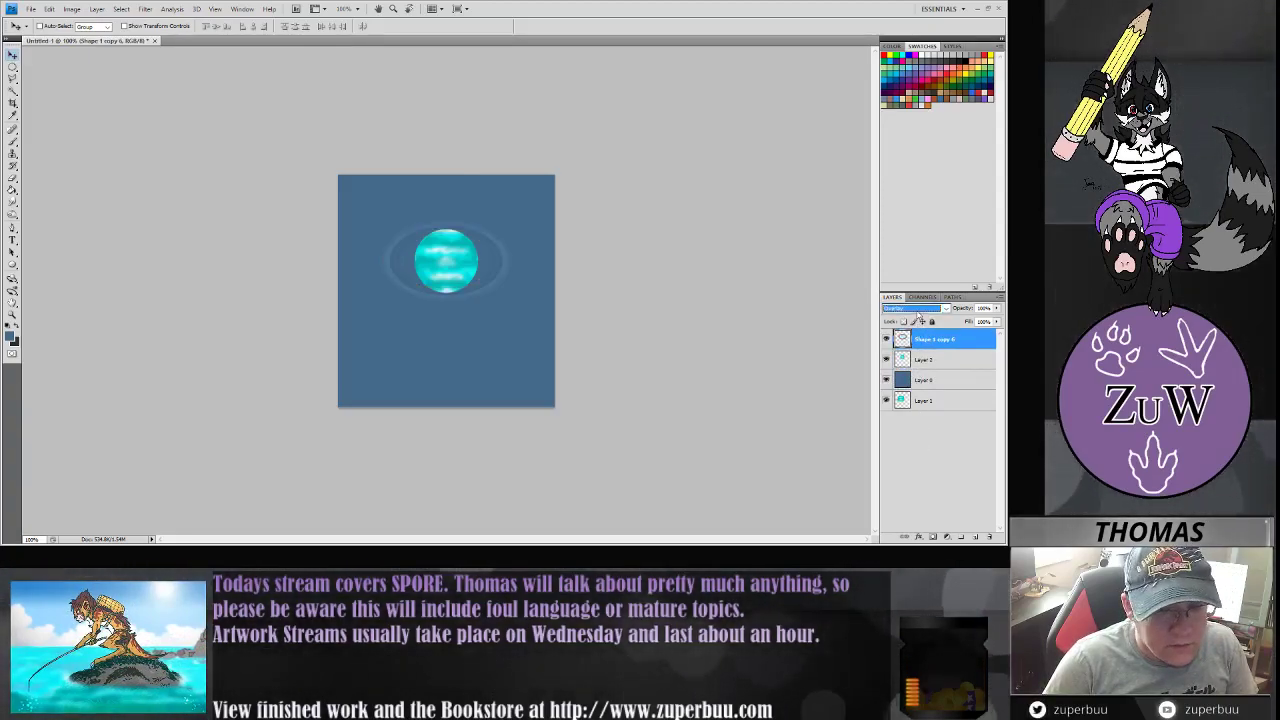
pyautogui.press('Down')
pyautogui.press('Down')
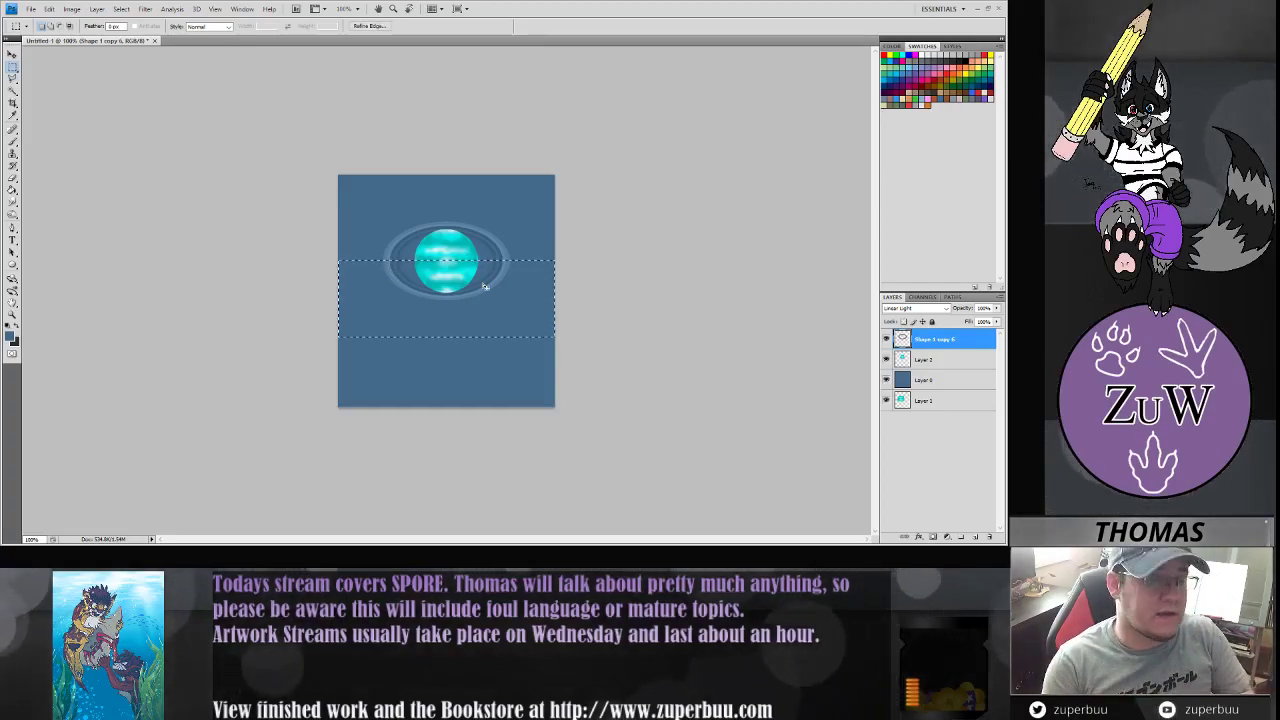
# - Copy the lower half of the ring to a new layer and delete that half from the original ring layer
pyautogui.hotkey('ctrl', 'shift', 'j')
pyautogui.hotkey('ctrl', 'j')
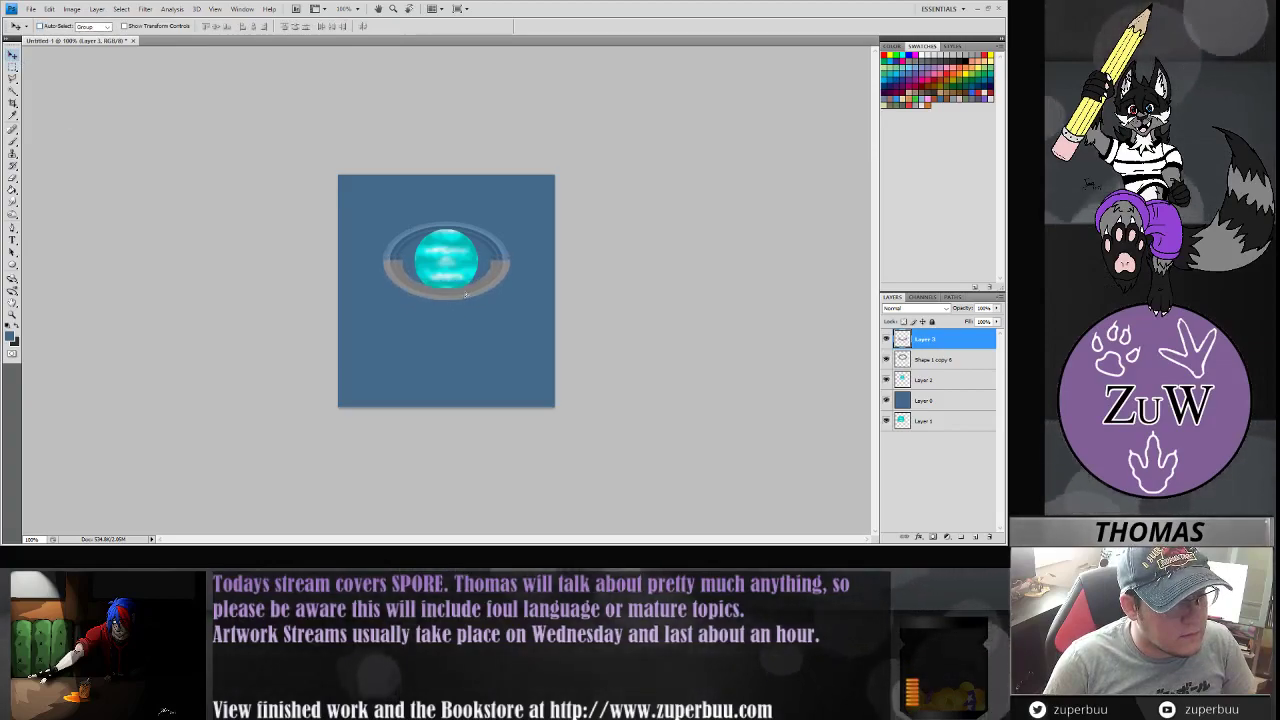
pyautogui.click(947, 362)
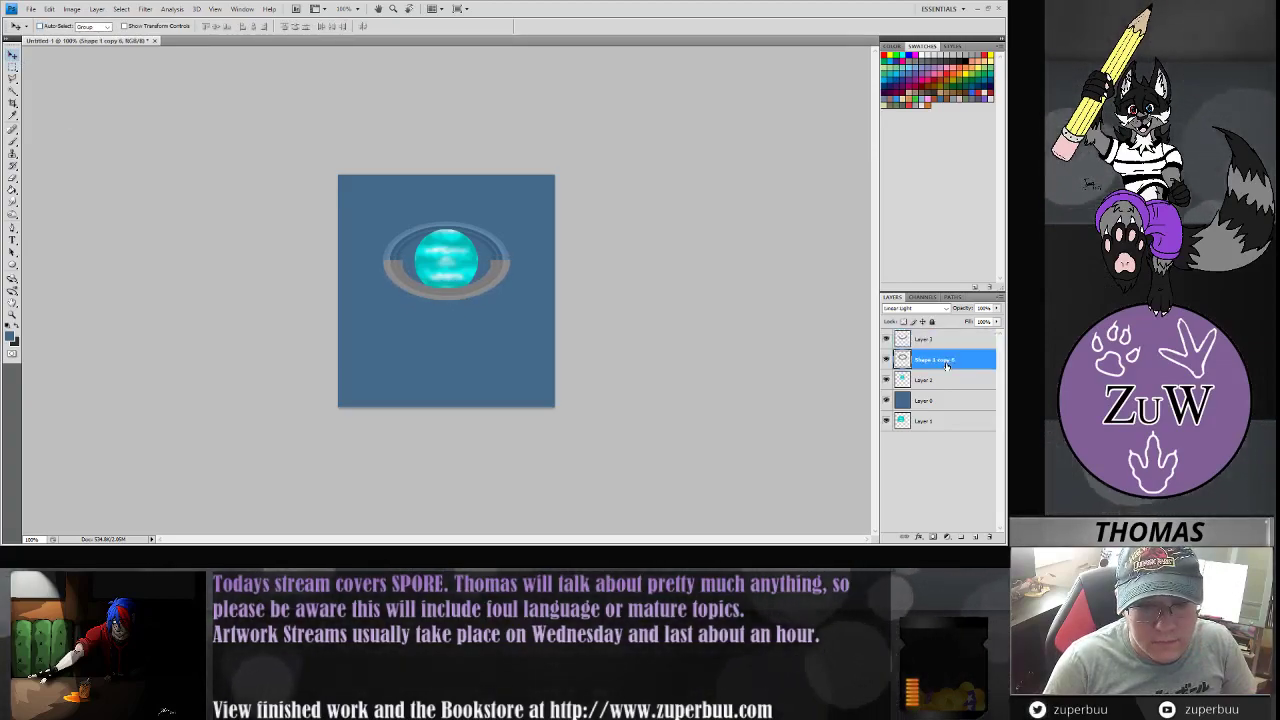
pyautogui.moveTo(545, 356); pyautogui.dragTo(319, 260)
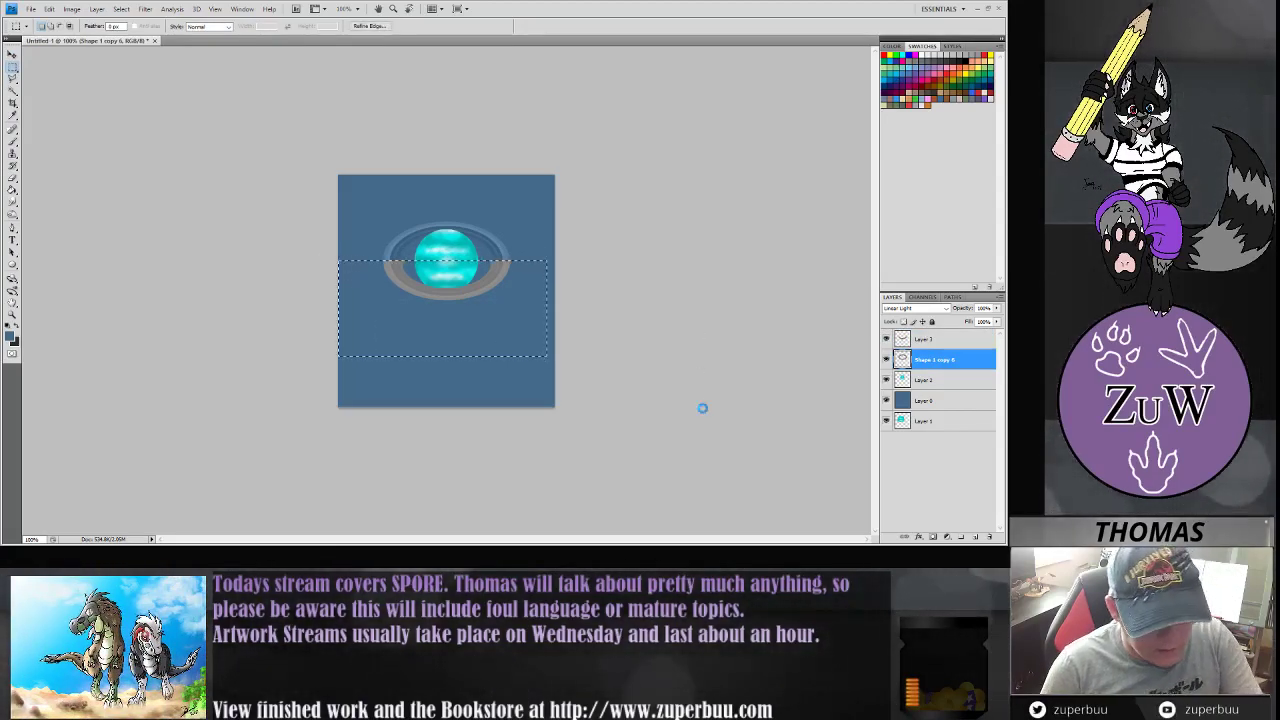
# - Set the lower half-ring to Linear Light blending and move the upper half-ring's layer behind the planet
pyautogui.click(926, 340)
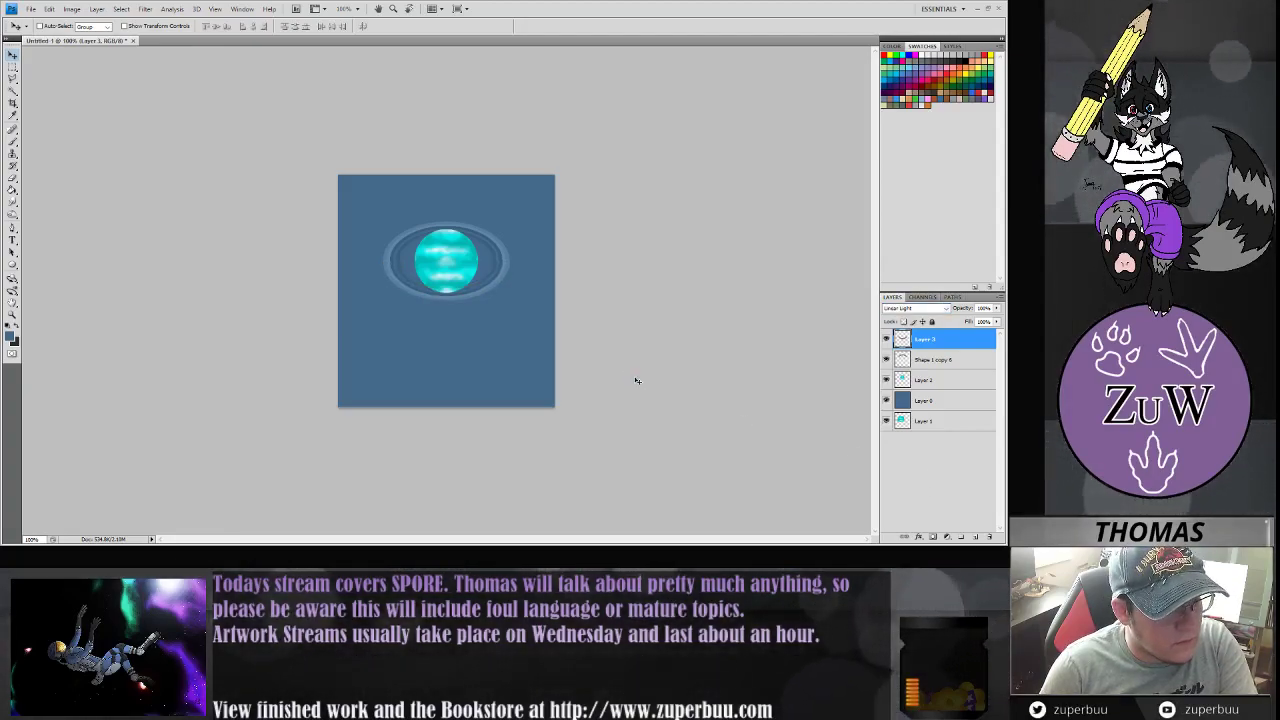
pyautogui.click(916, 360)
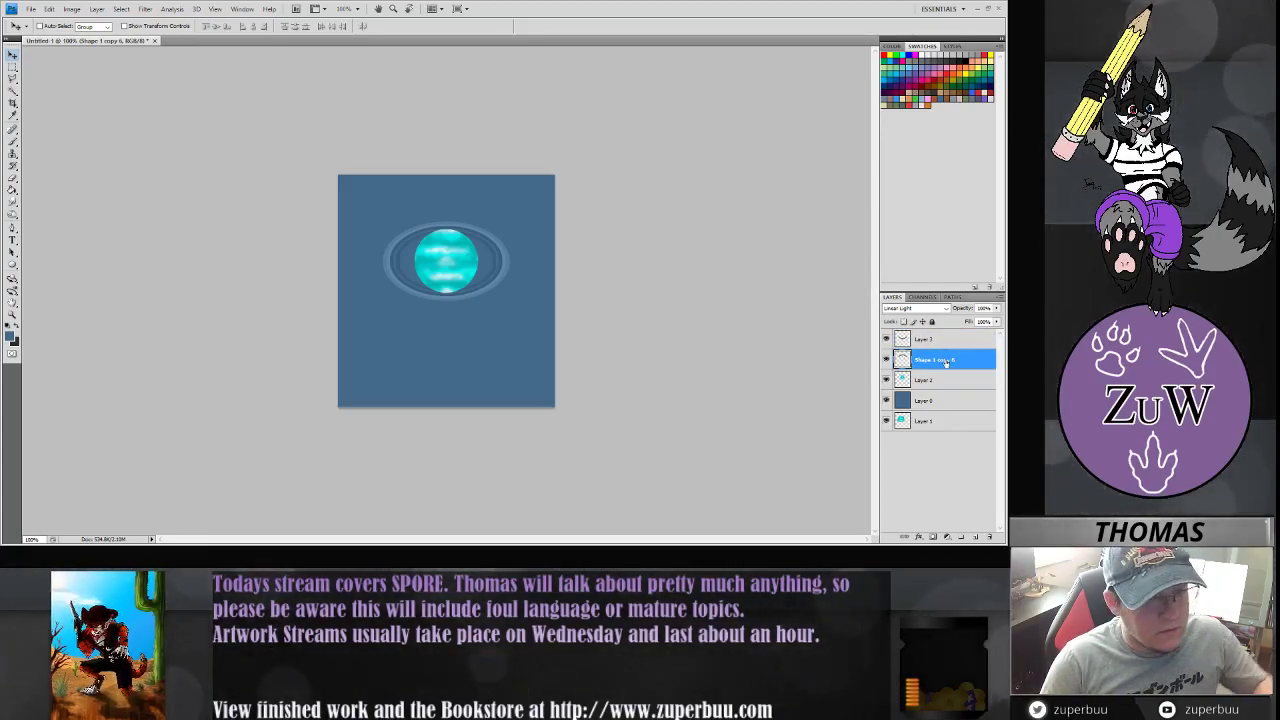
pyautogui.moveTo(942, 397); pyautogui.dragTo(942, 399)
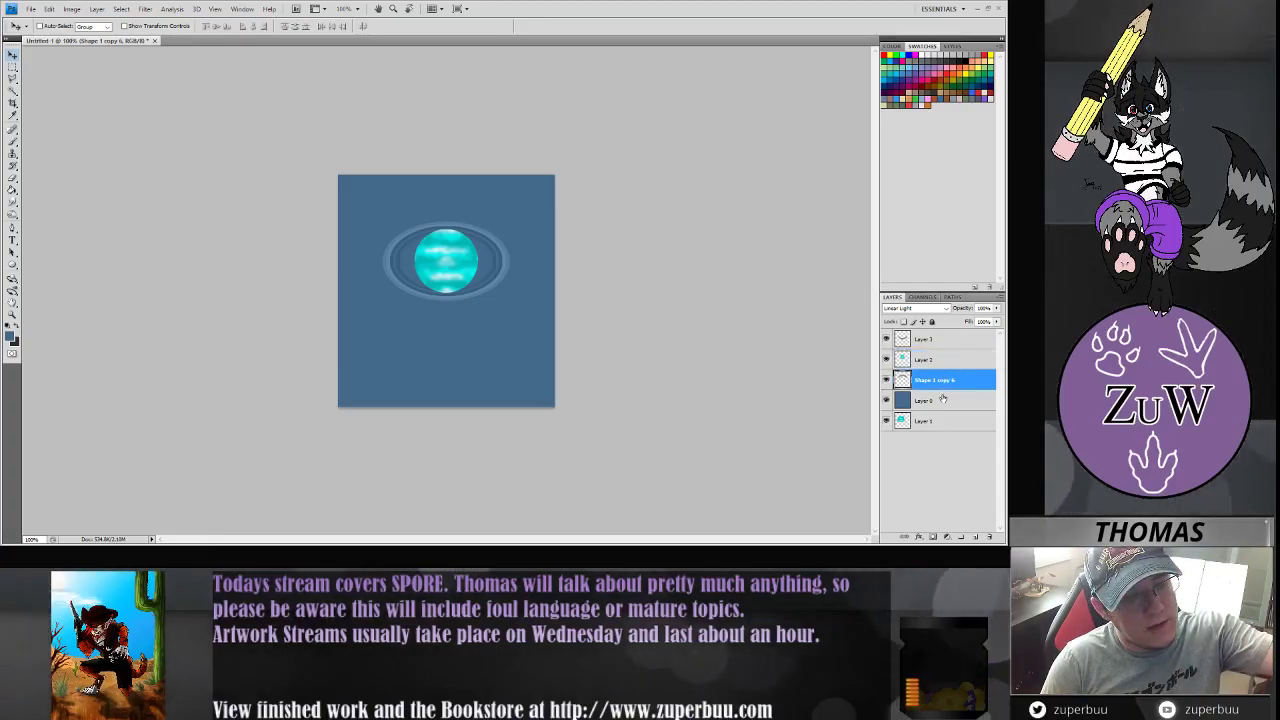
# - Try other blending modes on the lower half-ring, including Normal, and return it to Linear Light
pyautogui.click(924, 338)
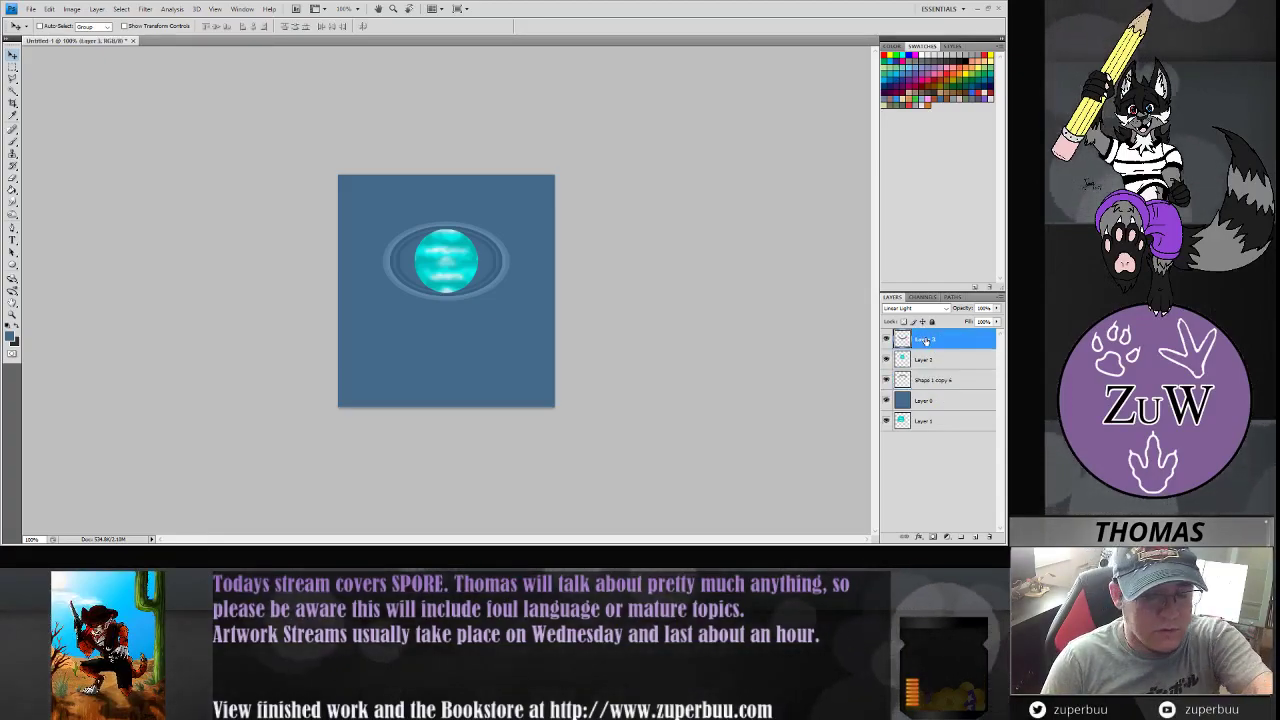
pyautogui.click(923, 308)
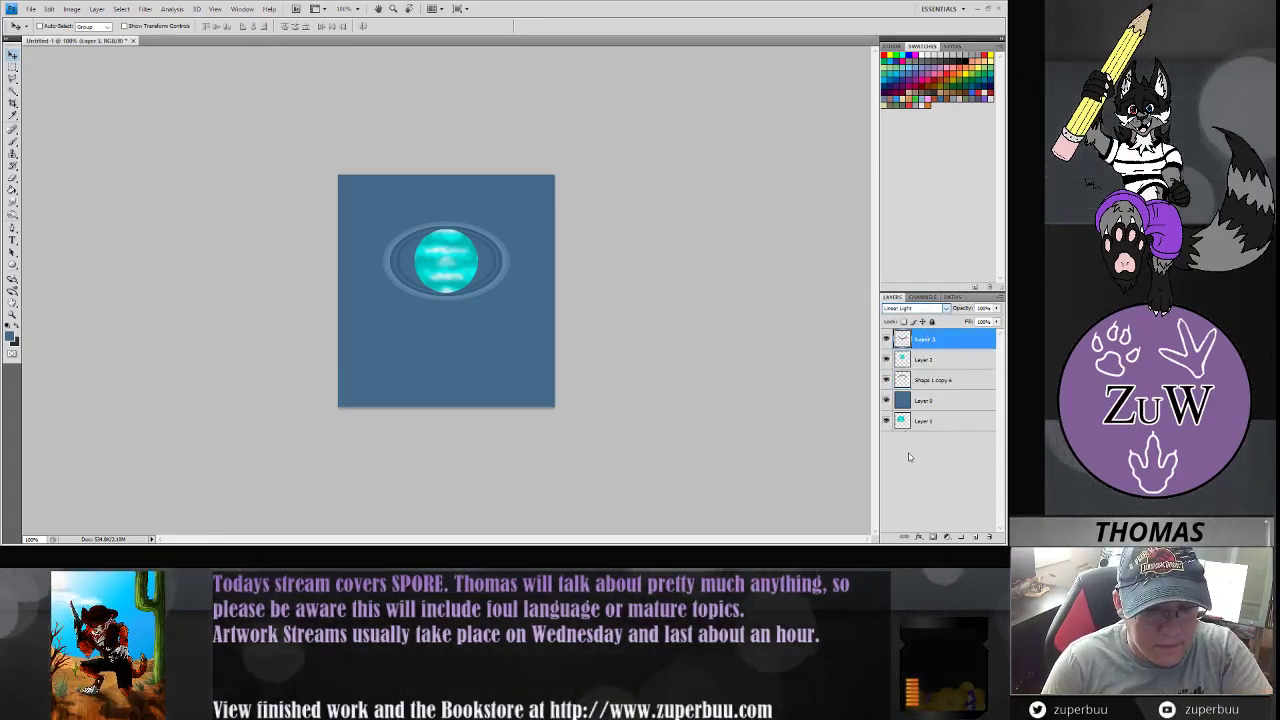
pyautogui.click(909, 457)
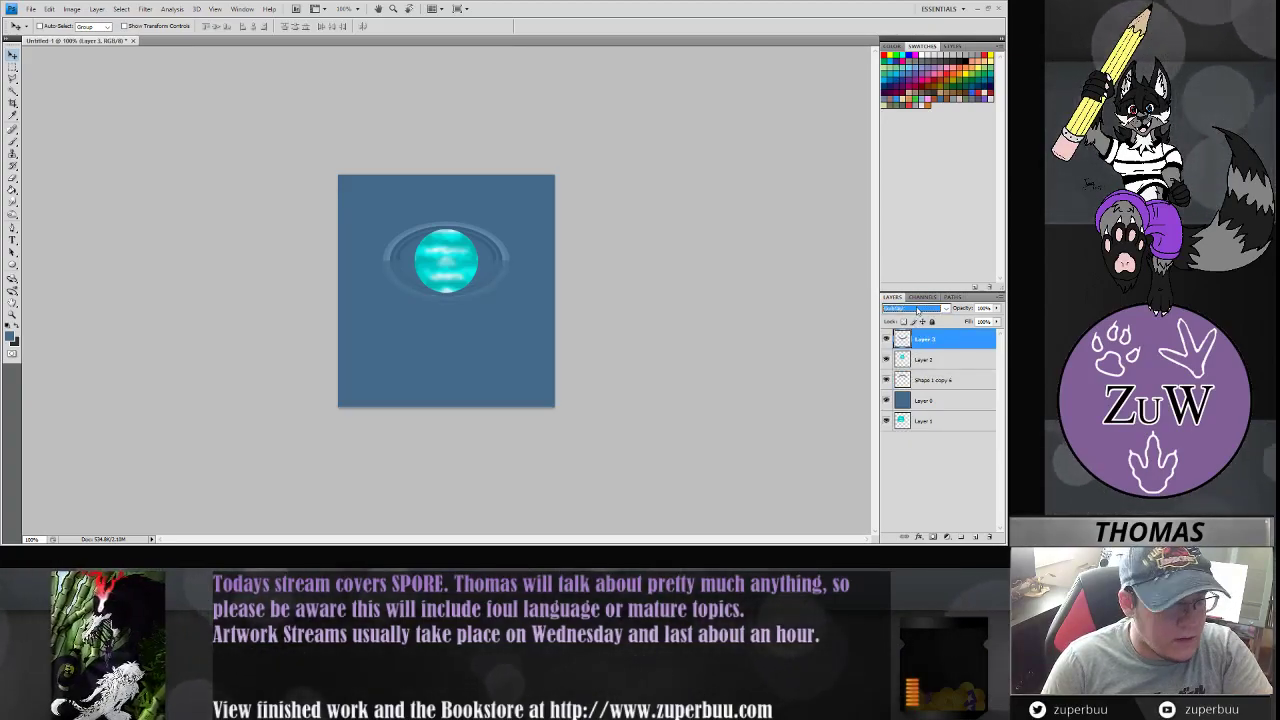
pyautogui.scroll(3, 917, 311)
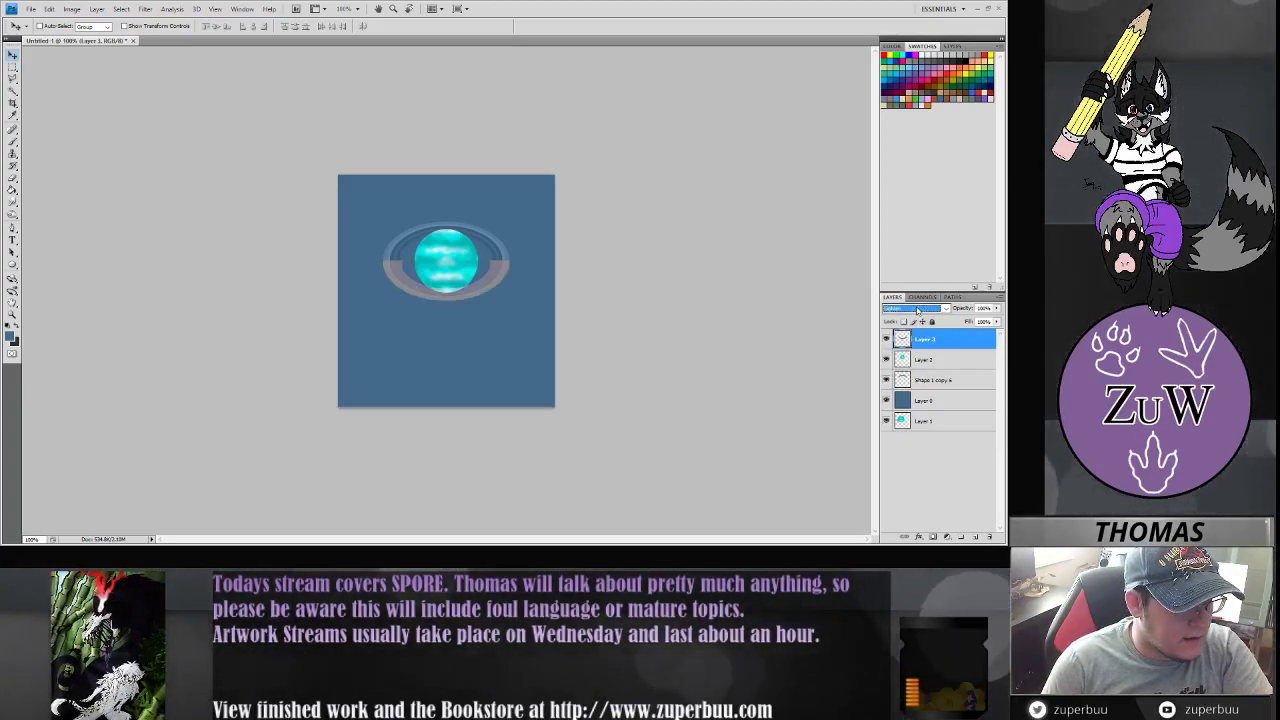
pyautogui.scroll(5, 917, 310)
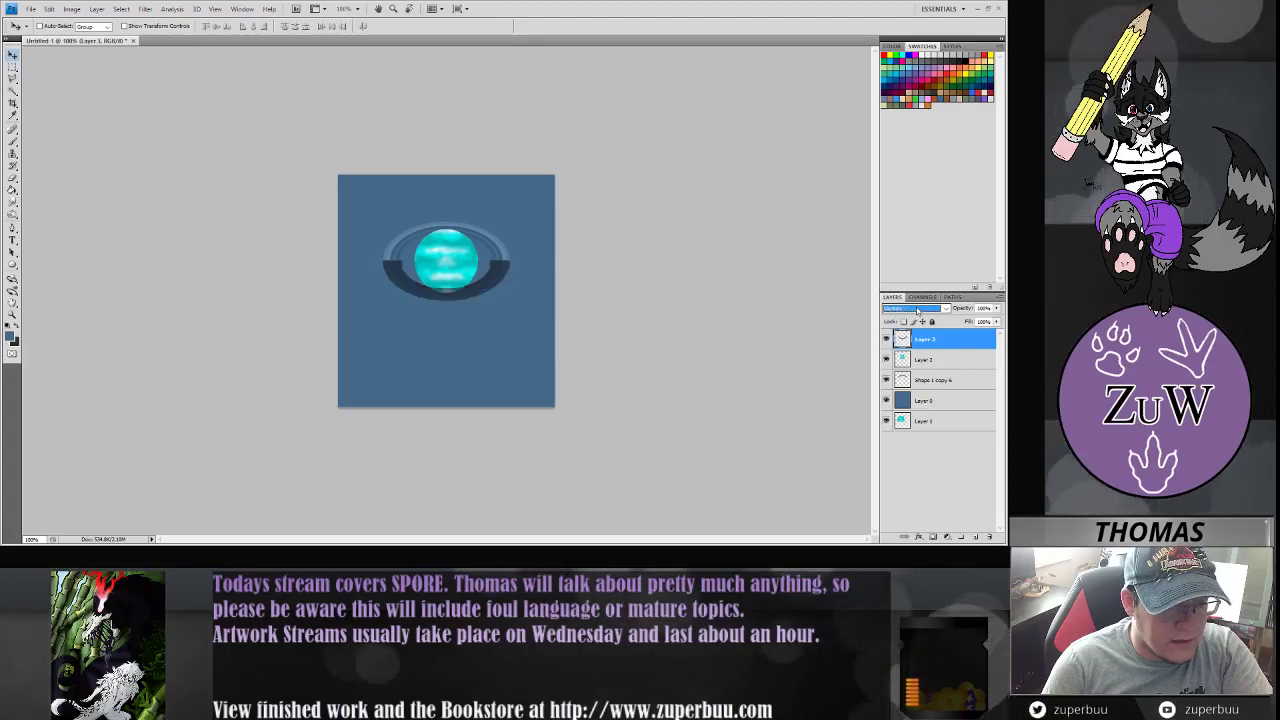
pyautogui.click(917, 310)
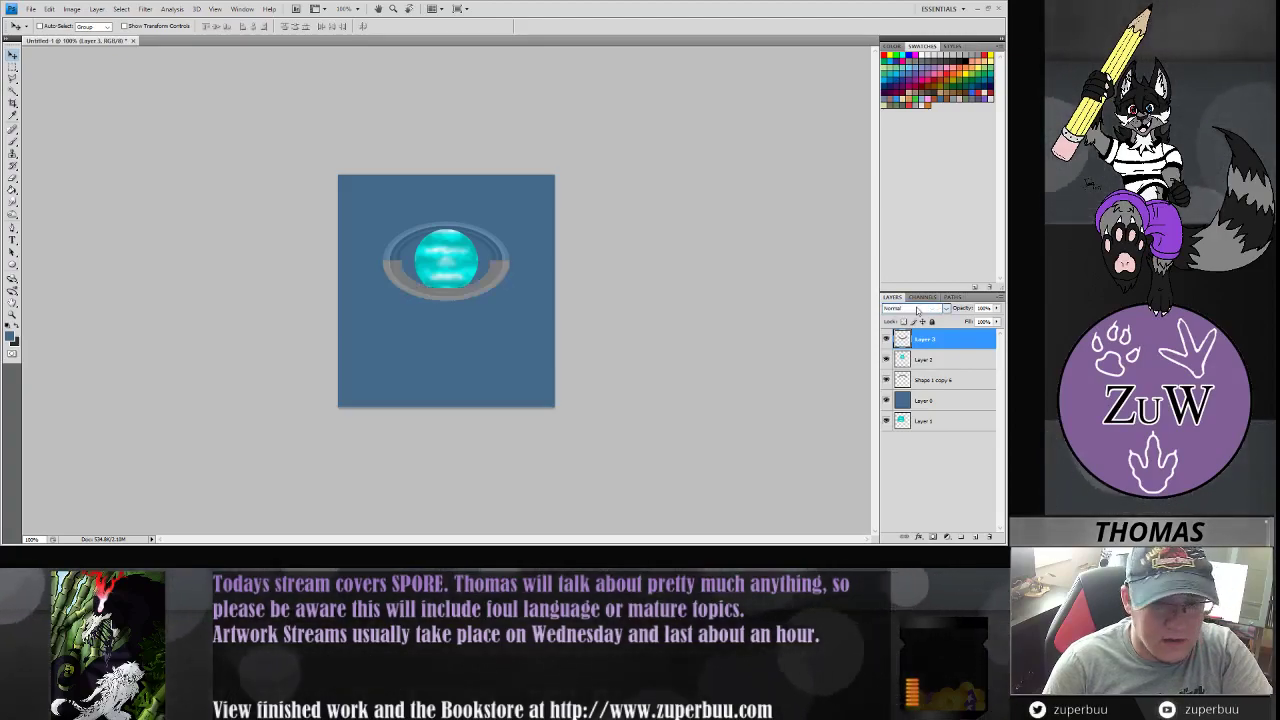
pyautogui.click(916, 490)
pyautogui.click(936, 453)
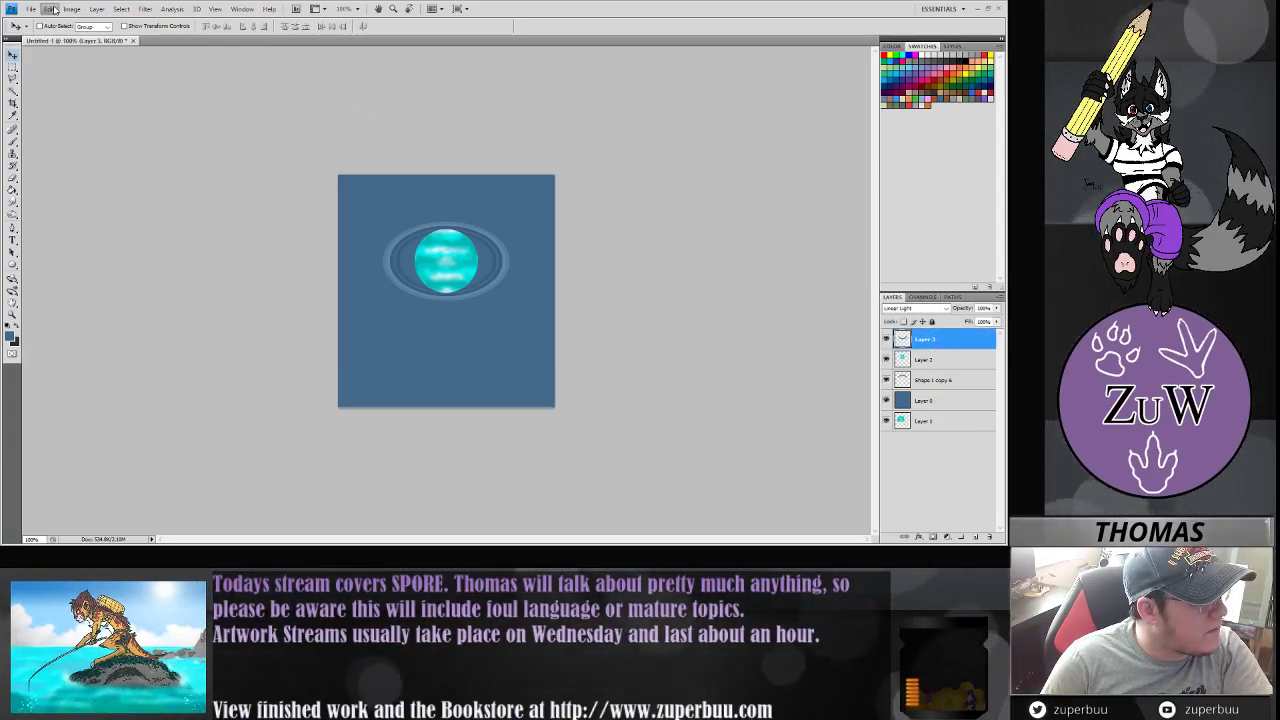
pyautogui.hotkey('ctrl', 'z')
# - Scale the planet down to about 90% around its centre
pyautogui.click(925, 361)
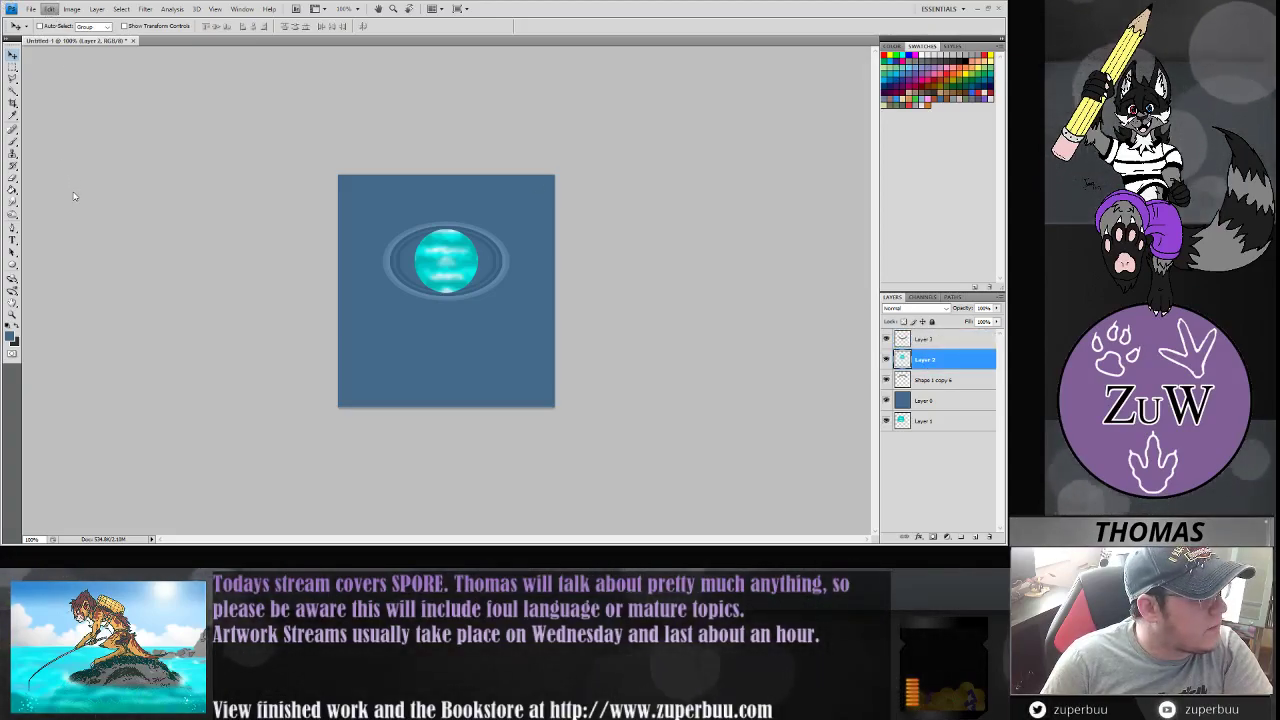
pyautogui.hotkey('ctrl', 't')
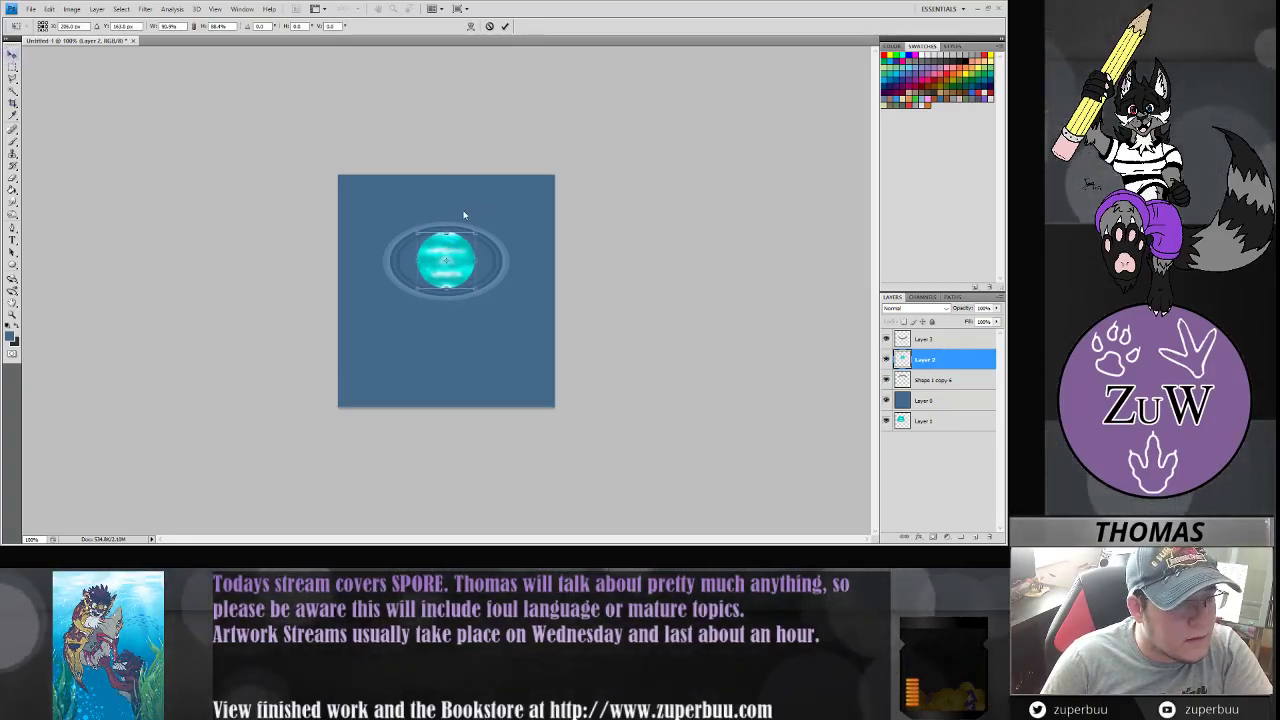
pyautogui.press('Return')
# - Flatten both half-rings together to about 58% of their height, keeping the ring centred on the planet
pyautogui.click(932, 380)
pyautogui.keyDown('ctrl'); pyautogui.click(925, 339); pyautogui.keyUp('ctrl')
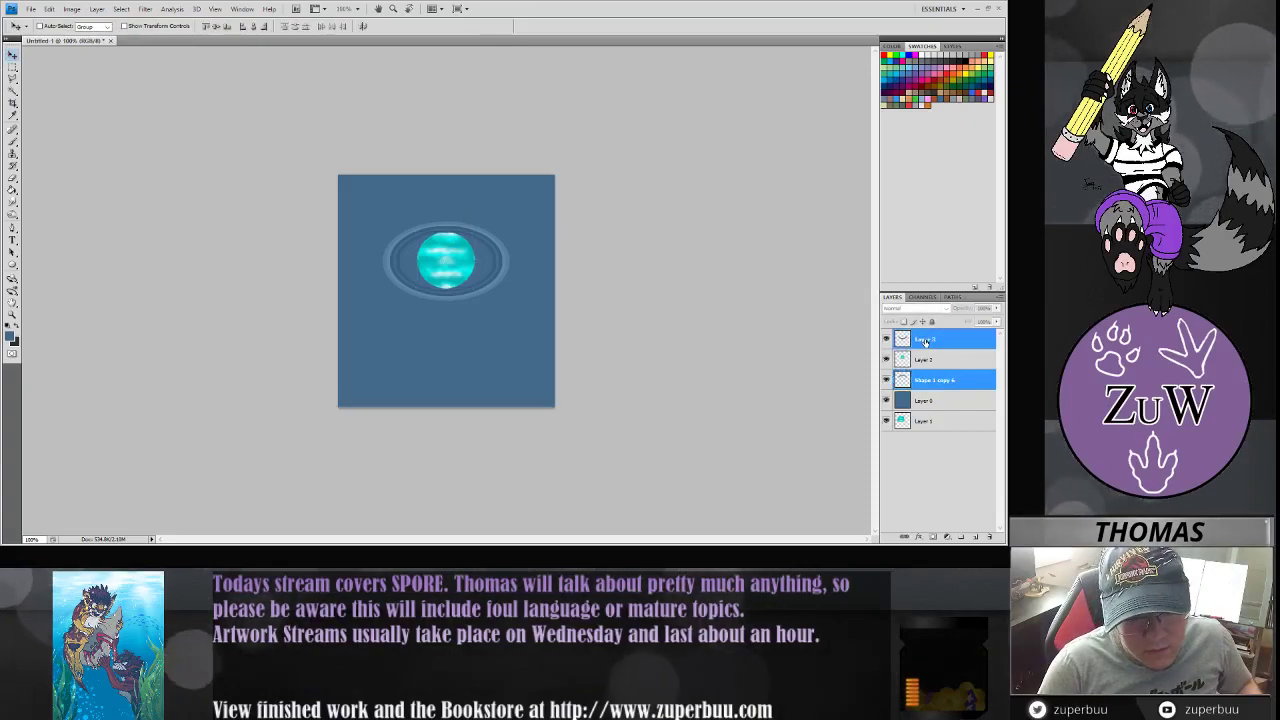
pyautogui.hotkey('ctrl', 't')
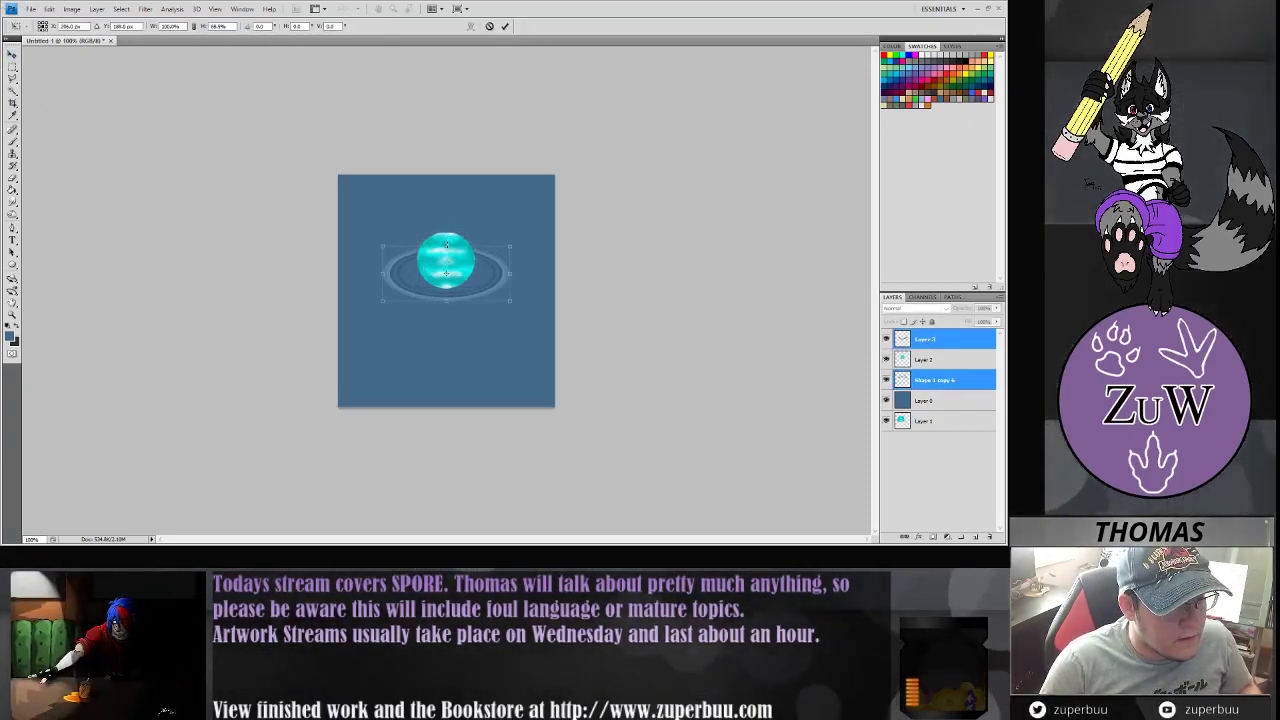
pyautogui.moveTo(490, 291); pyautogui.dragTo(490, 278)
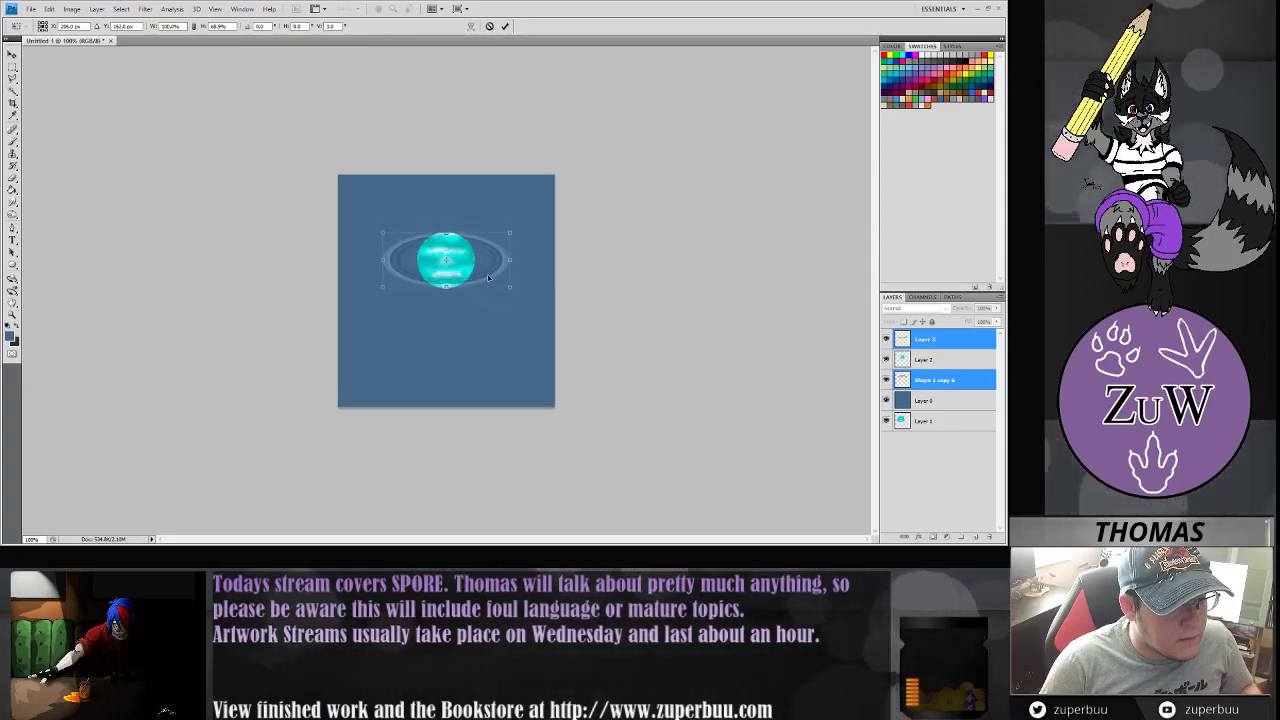
pyautogui.moveTo(446, 233); pyautogui.dragTo(446, 239)
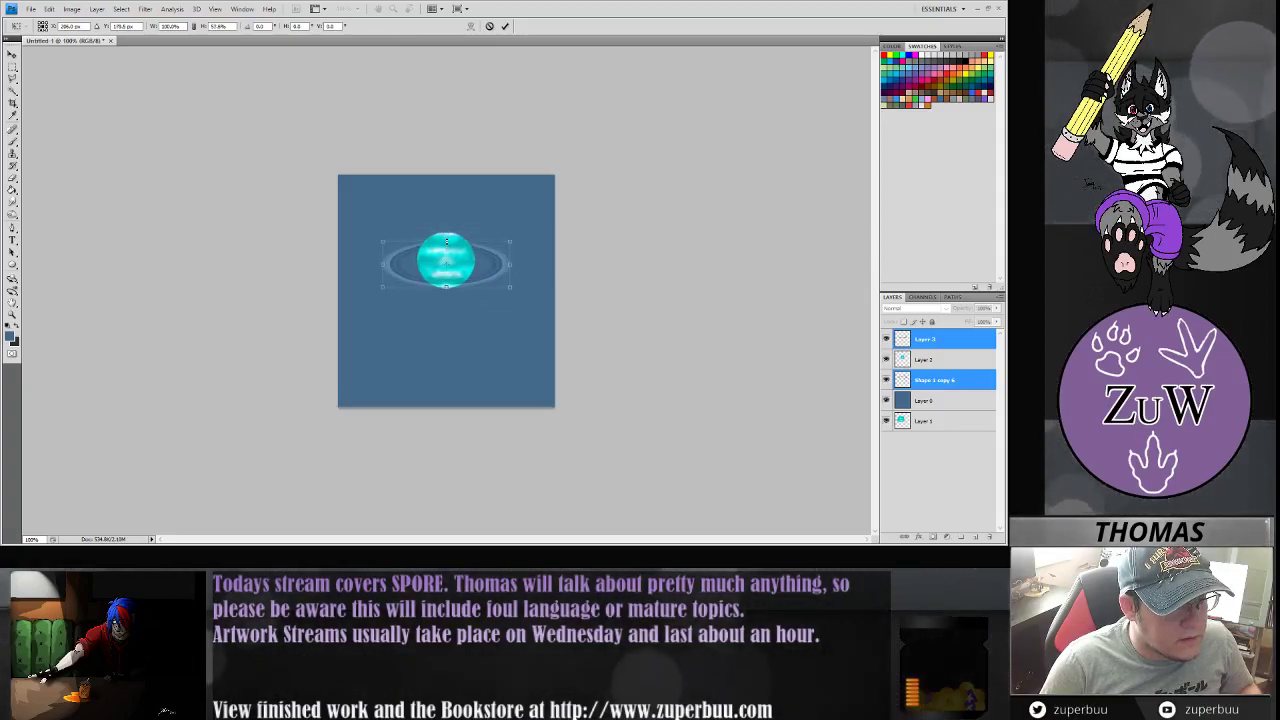
pyautogui.click(12, 56)
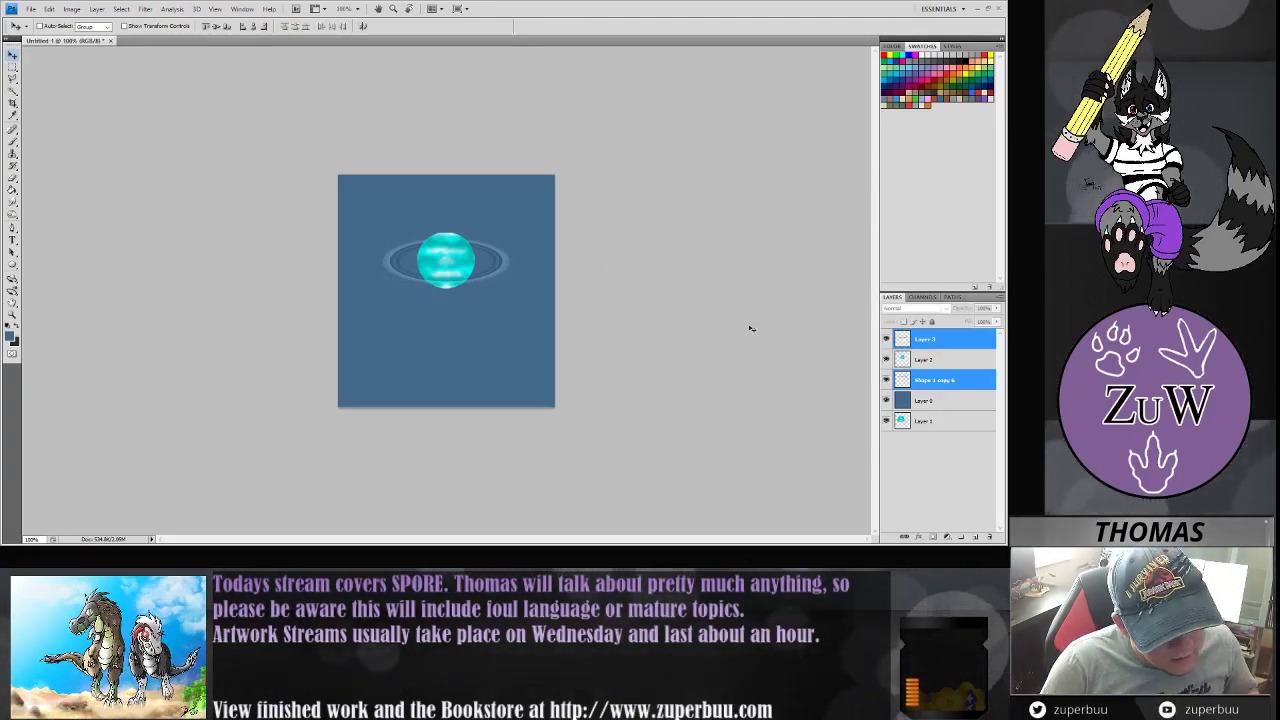
# - Add a soft Inner Shadow effect to the planet that darkens its left side
pyautogui.click(947, 358)
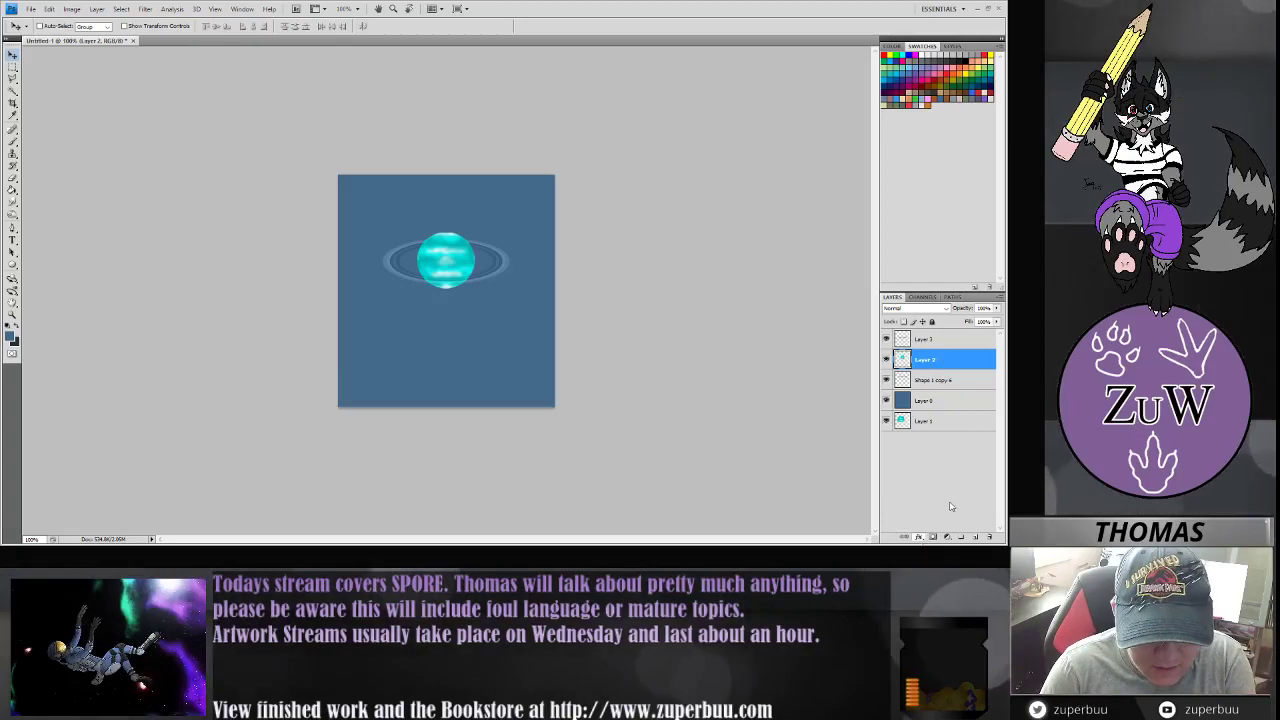
pyautogui.click(965, 437)
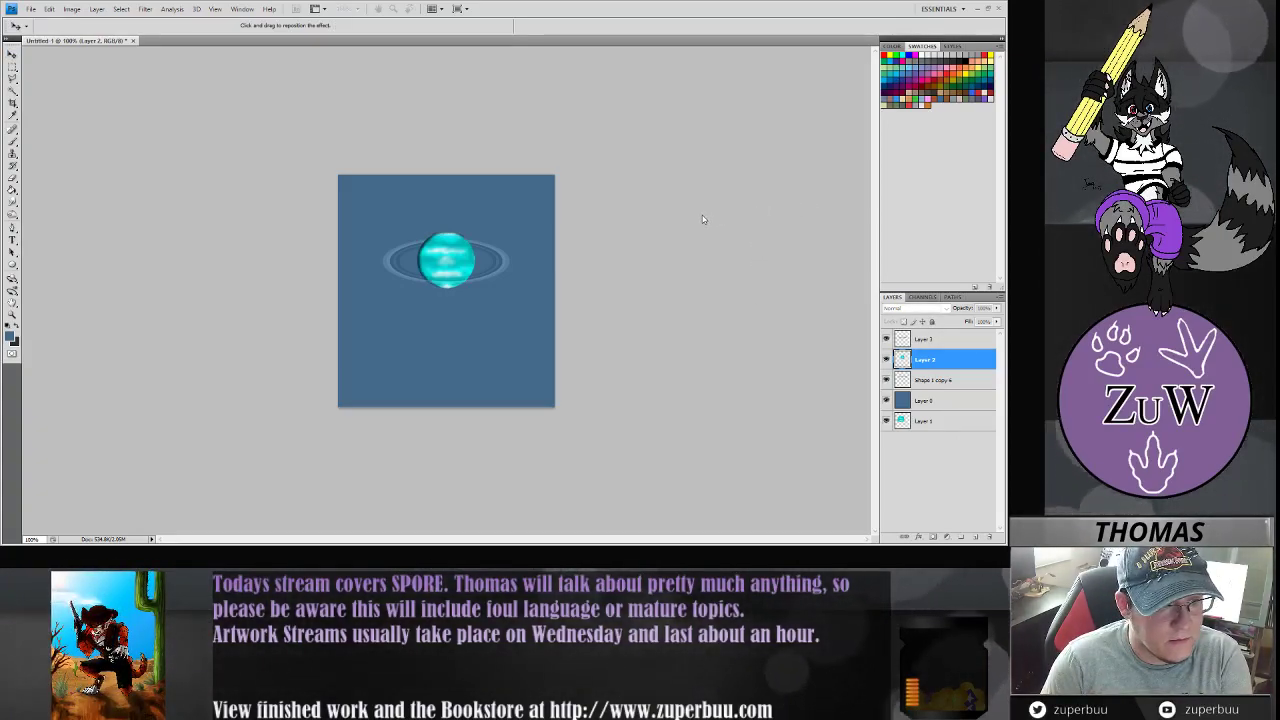
pyautogui.moveTo(727, 232); pyautogui.dragTo(743, 236)
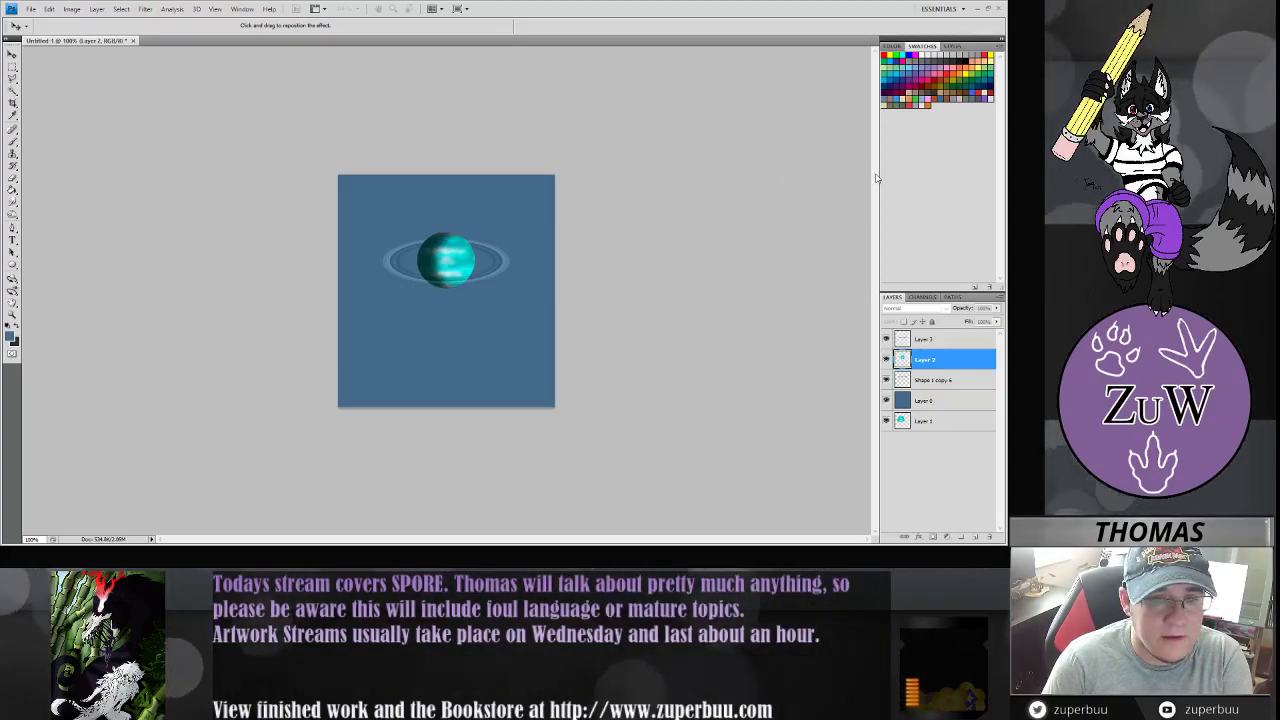
pyautogui.press('Return')
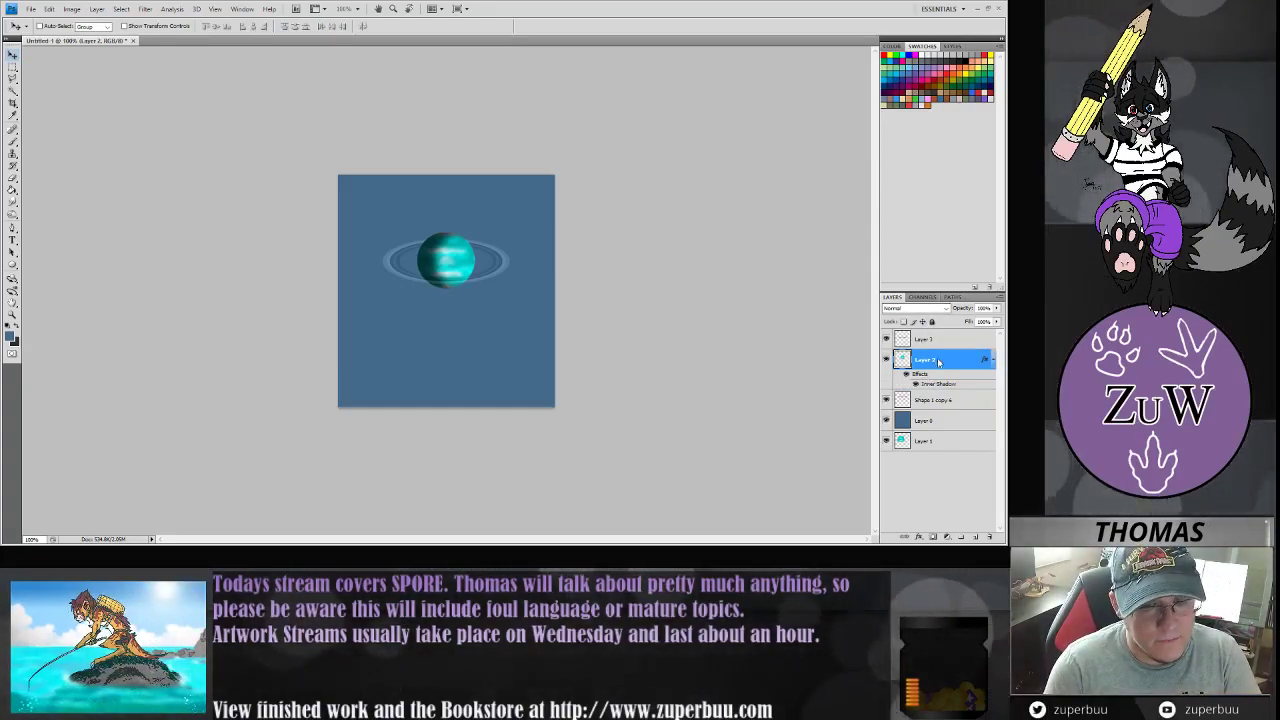
# - Duplicate the shaded planet layer and try Multiply, Color Burn, Darker Color and Linear Dodge (Add) blending on the copy
pyautogui.hotkey('ctrl', 'j')
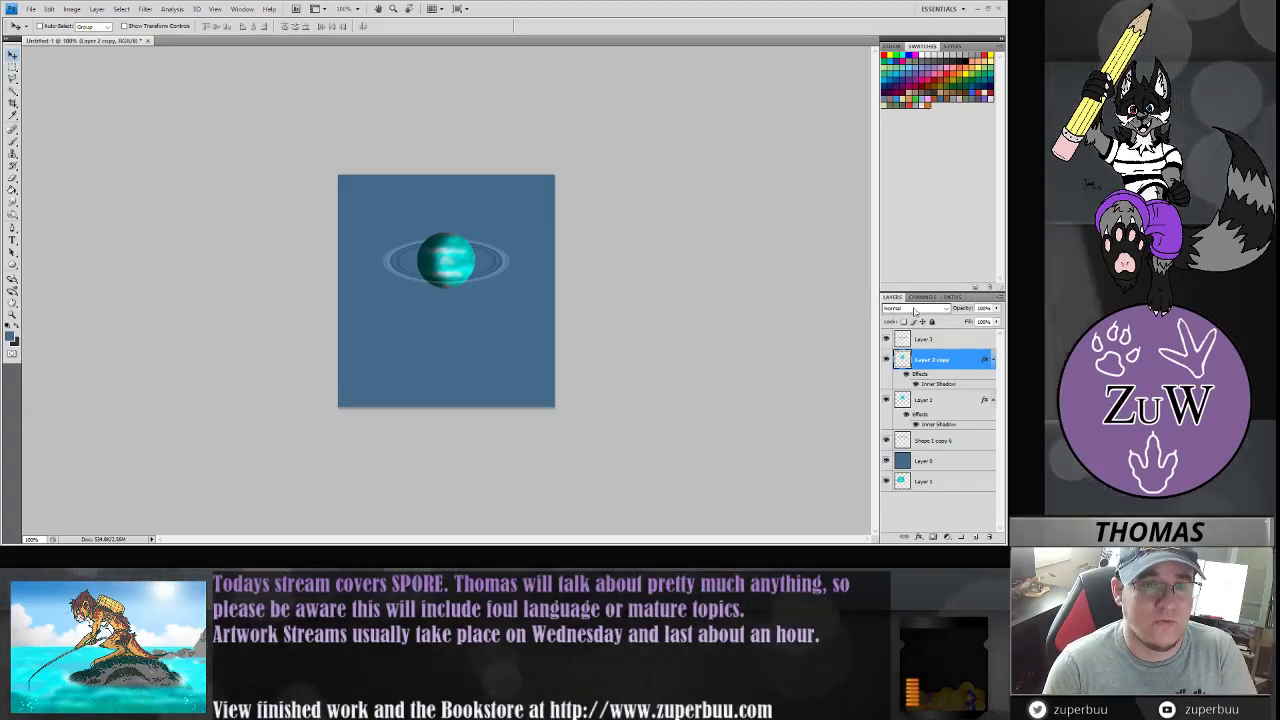
pyautogui.click(914, 310)
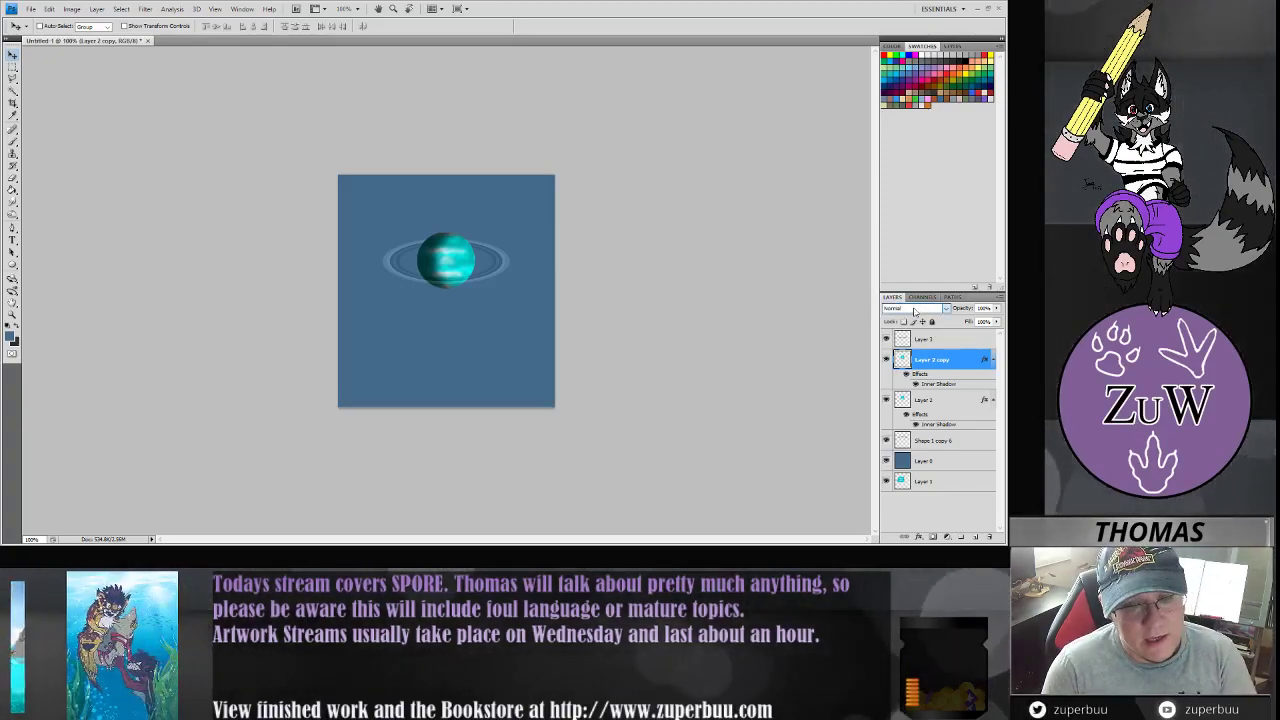
pyautogui.click(932, 312)
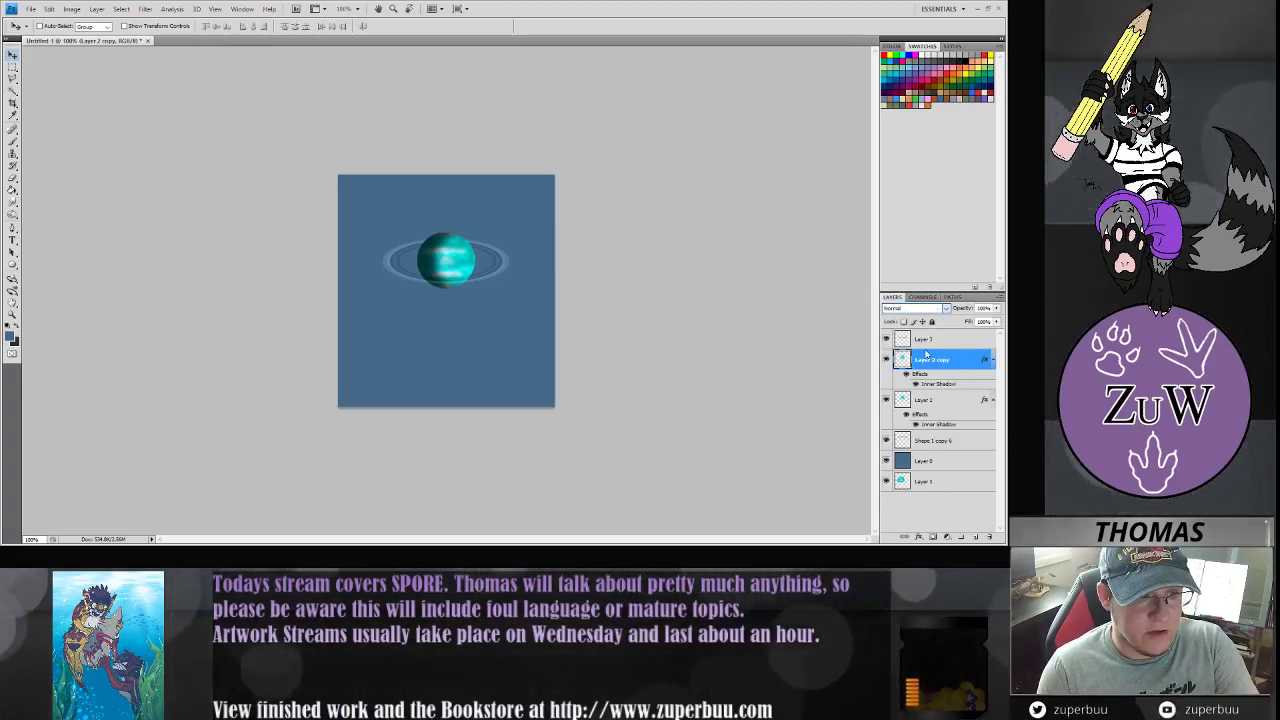
pyautogui.click(925, 354)
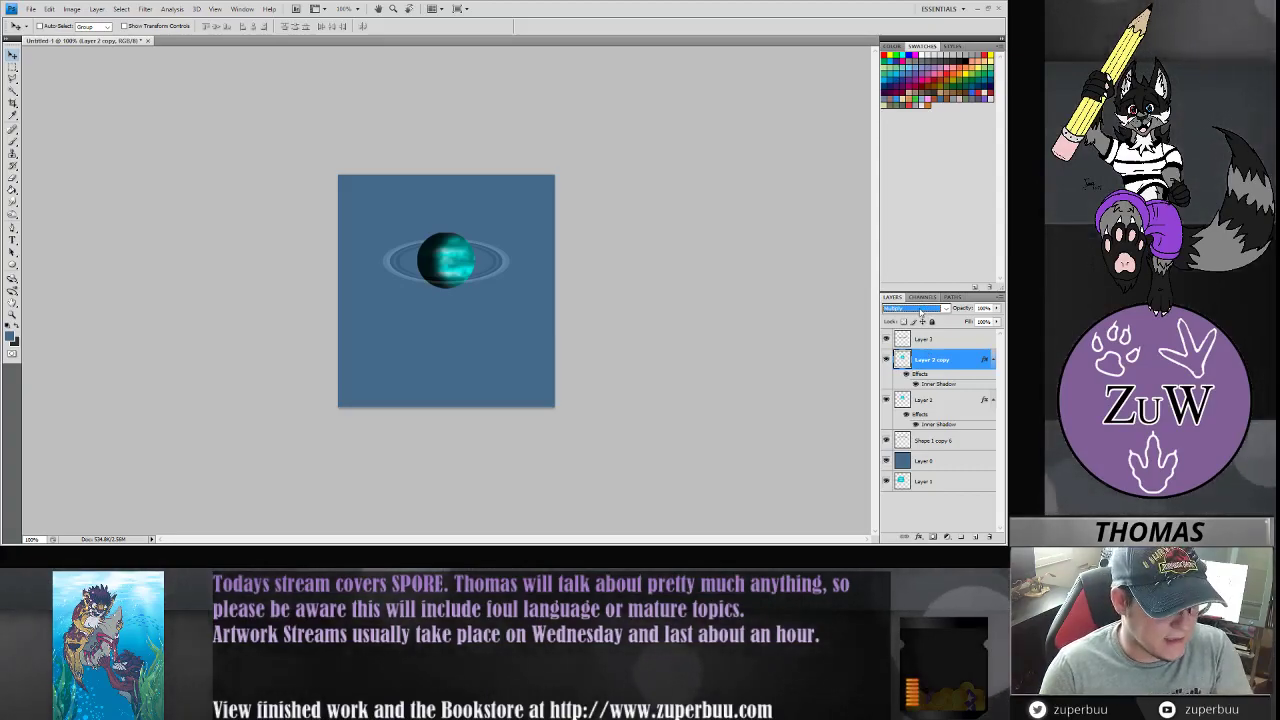
pyautogui.press('Down')
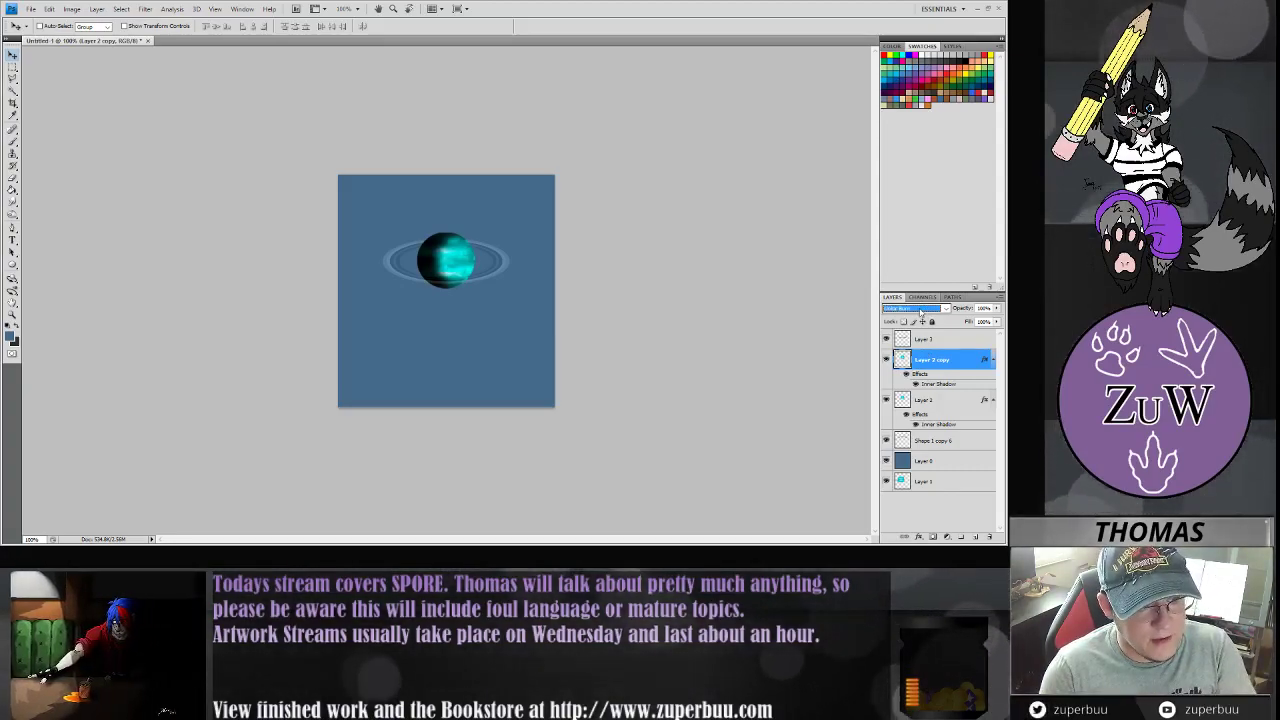
pyautogui.press('Down')
pyautogui.press('Down')
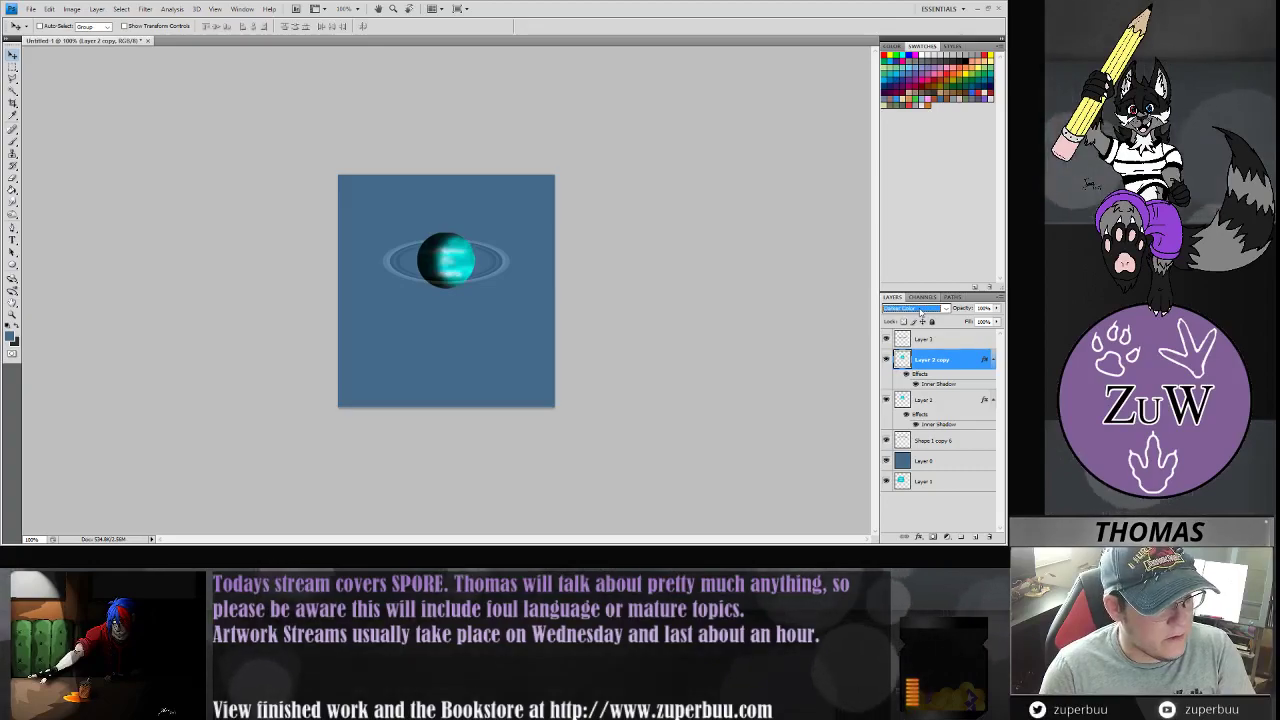
pyautogui.press('Down')
pyautogui.press('Down')
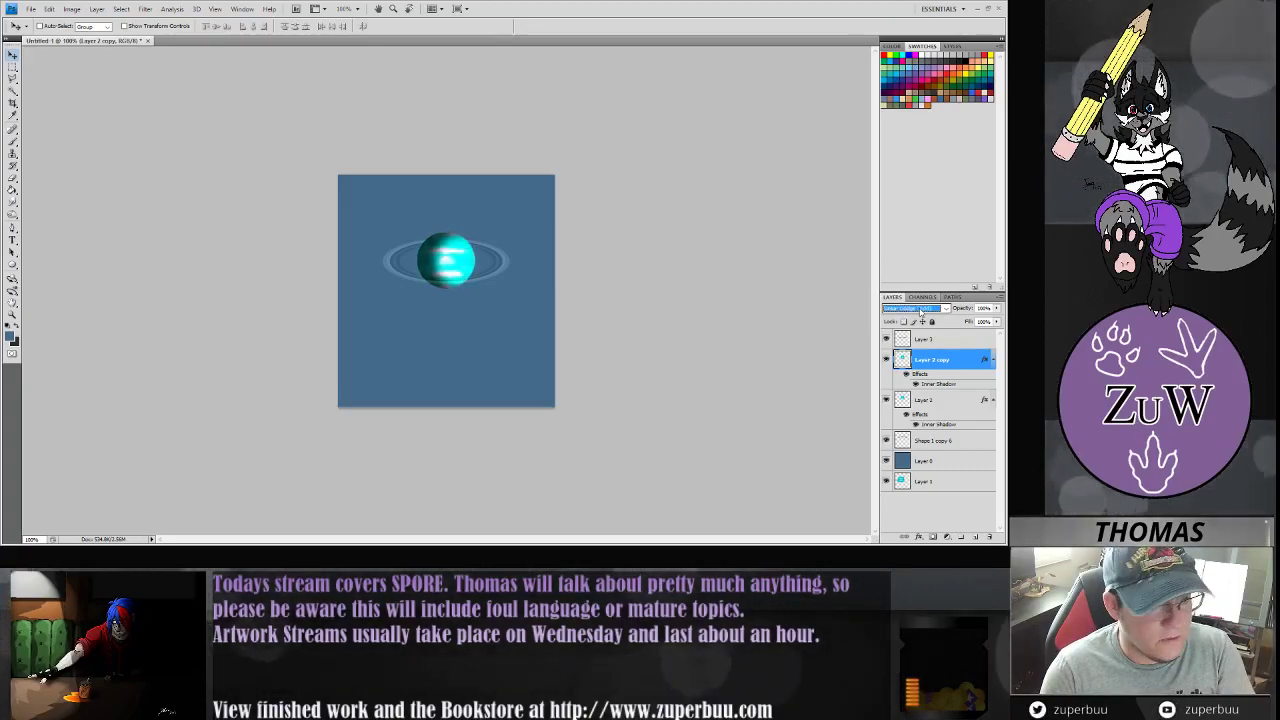
pyautogui.press('Return')
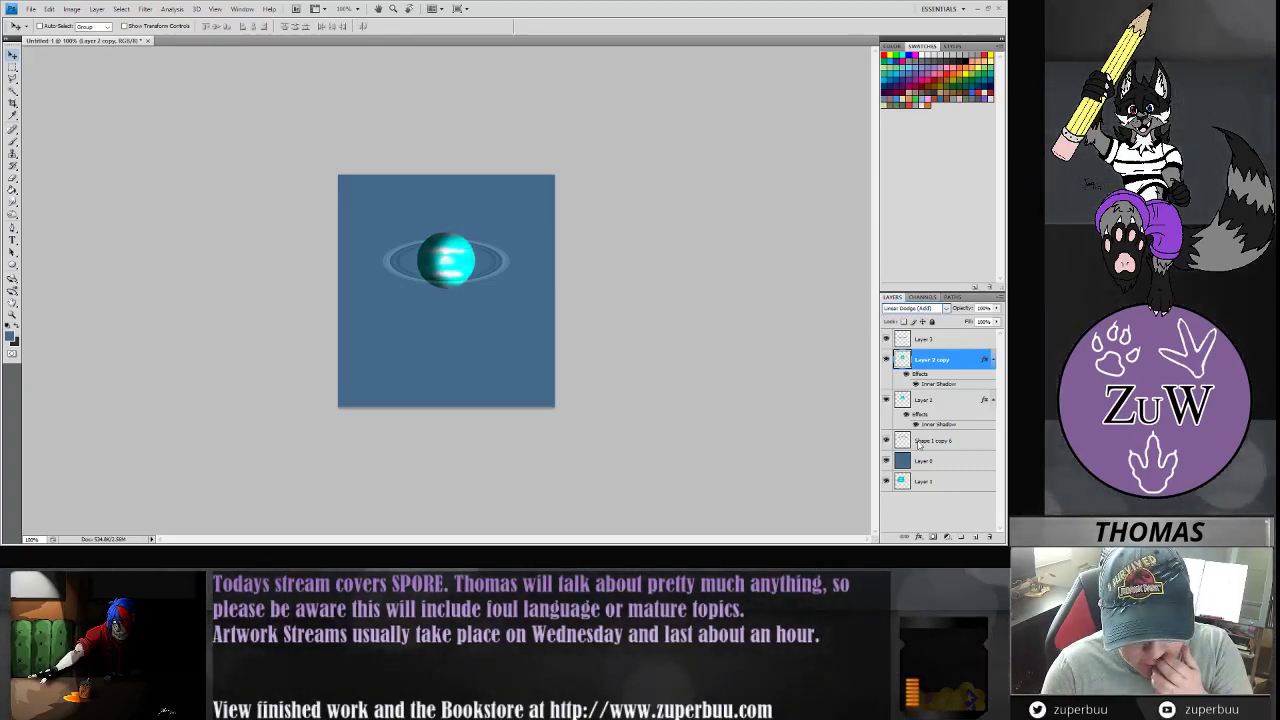
# - Compare Color Burn with Overlay on the planet copy, choose Overlay, and merge the copy with the original planet layer
pyautogui.press('Return')
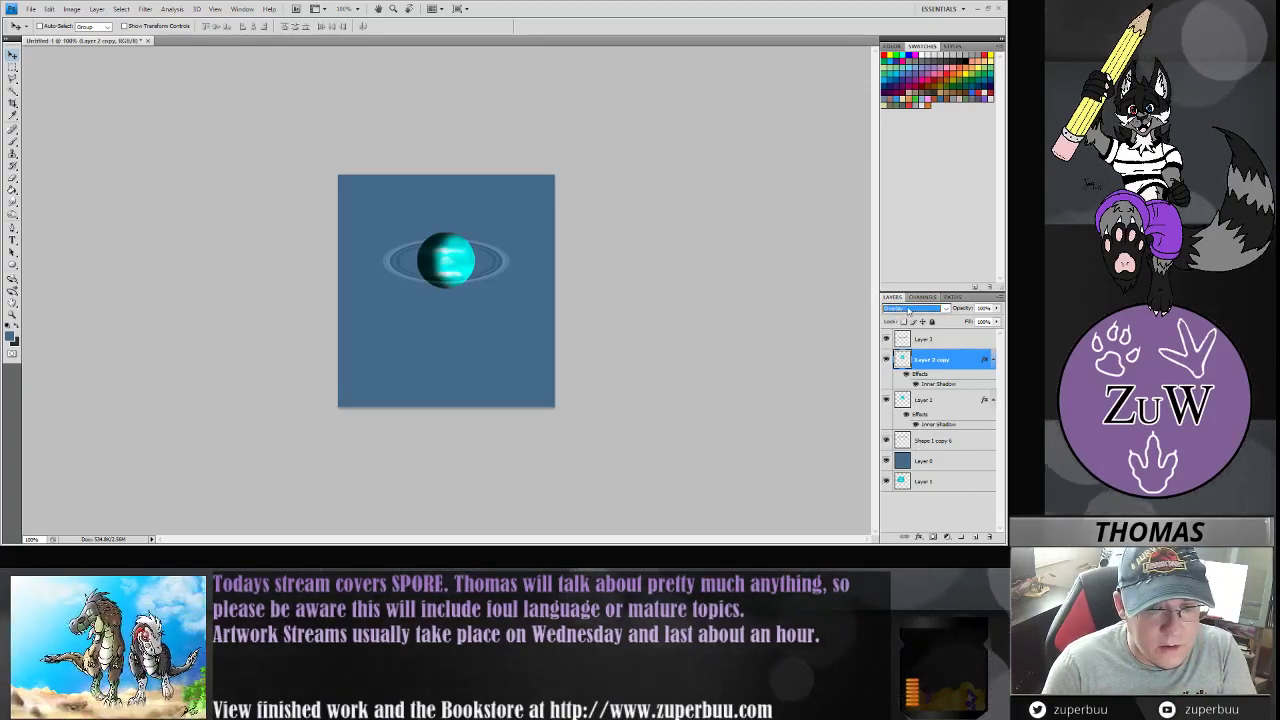
pyautogui.click(908, 362)
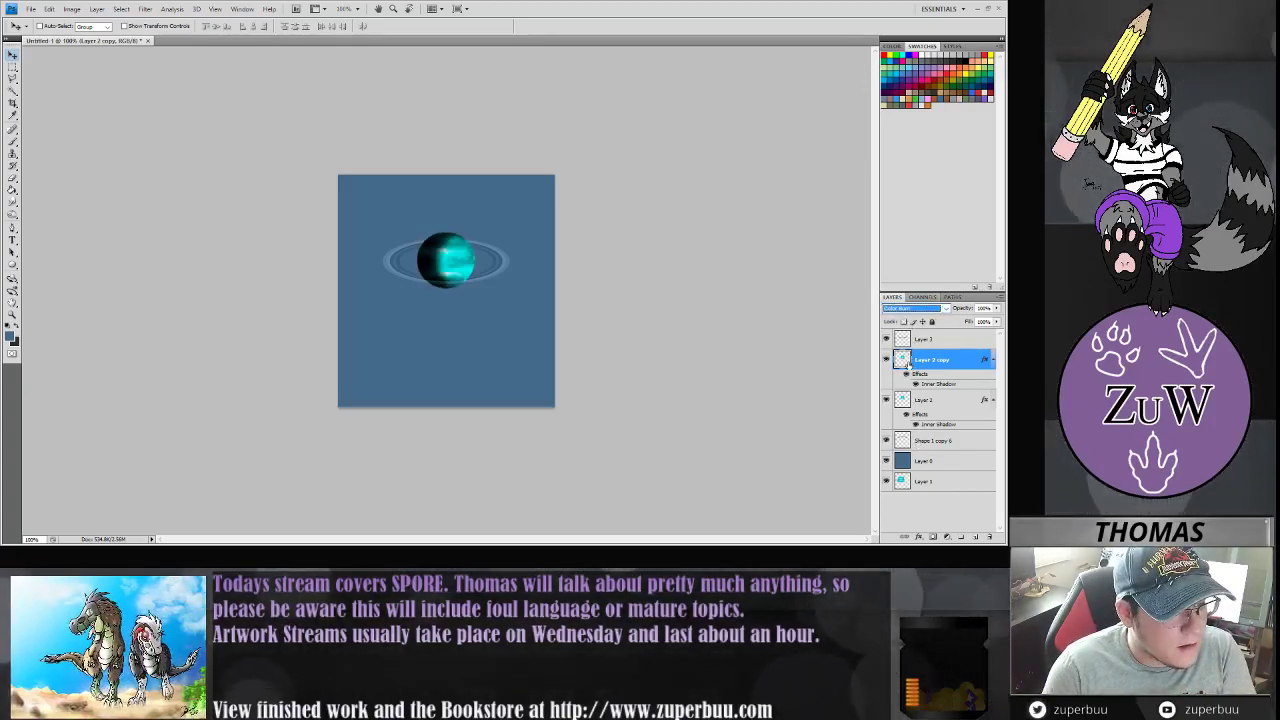
pyautogui.press('Return')
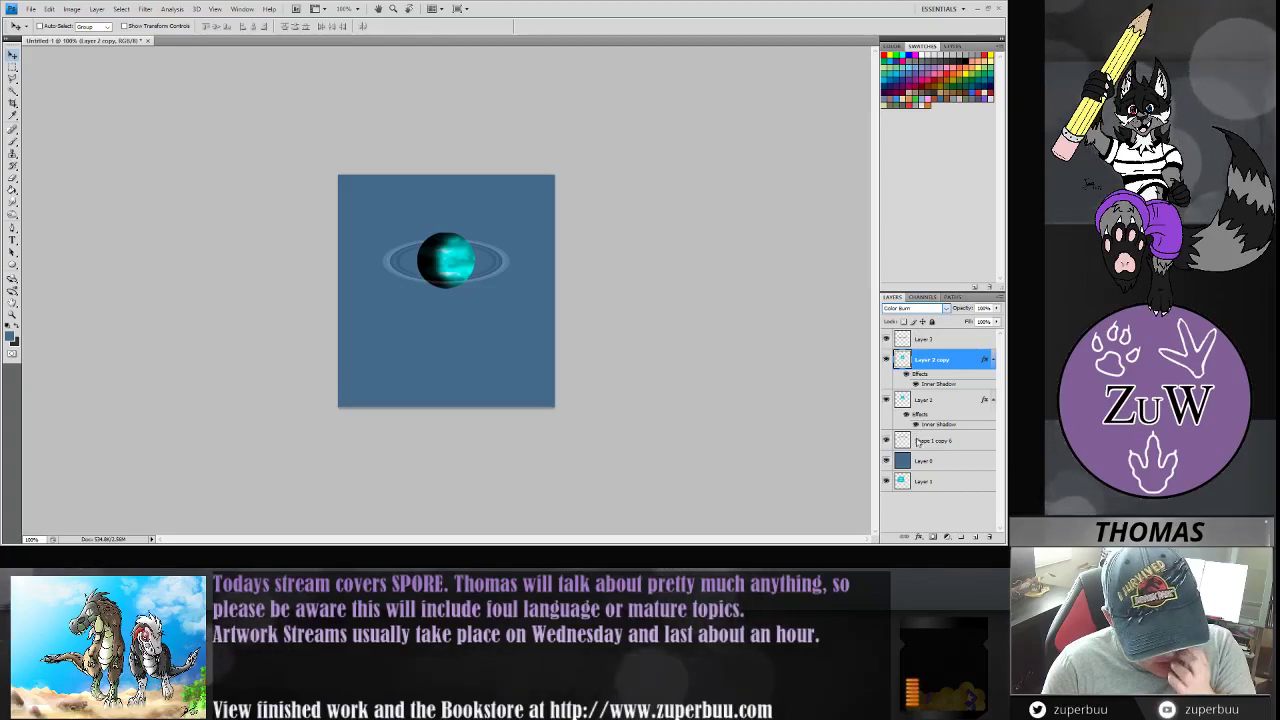
pyautogui.press('o')
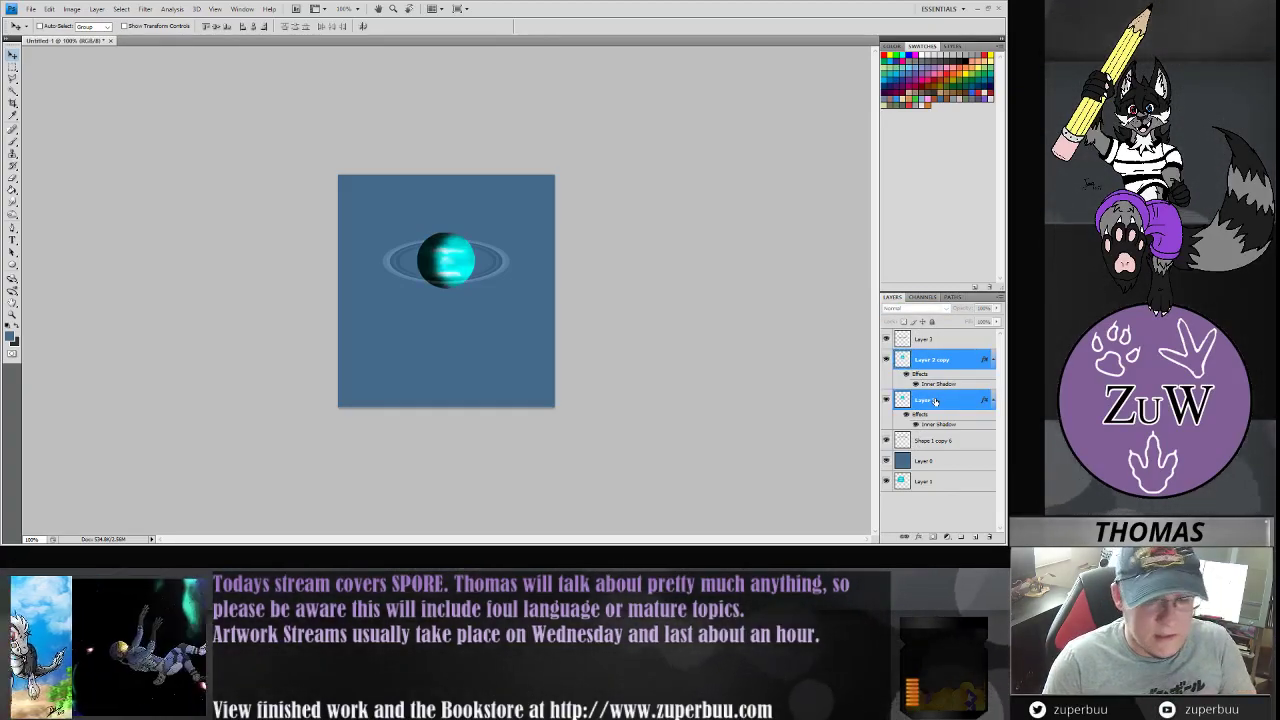
pyautogui.hotkey('ctrl', 'e')
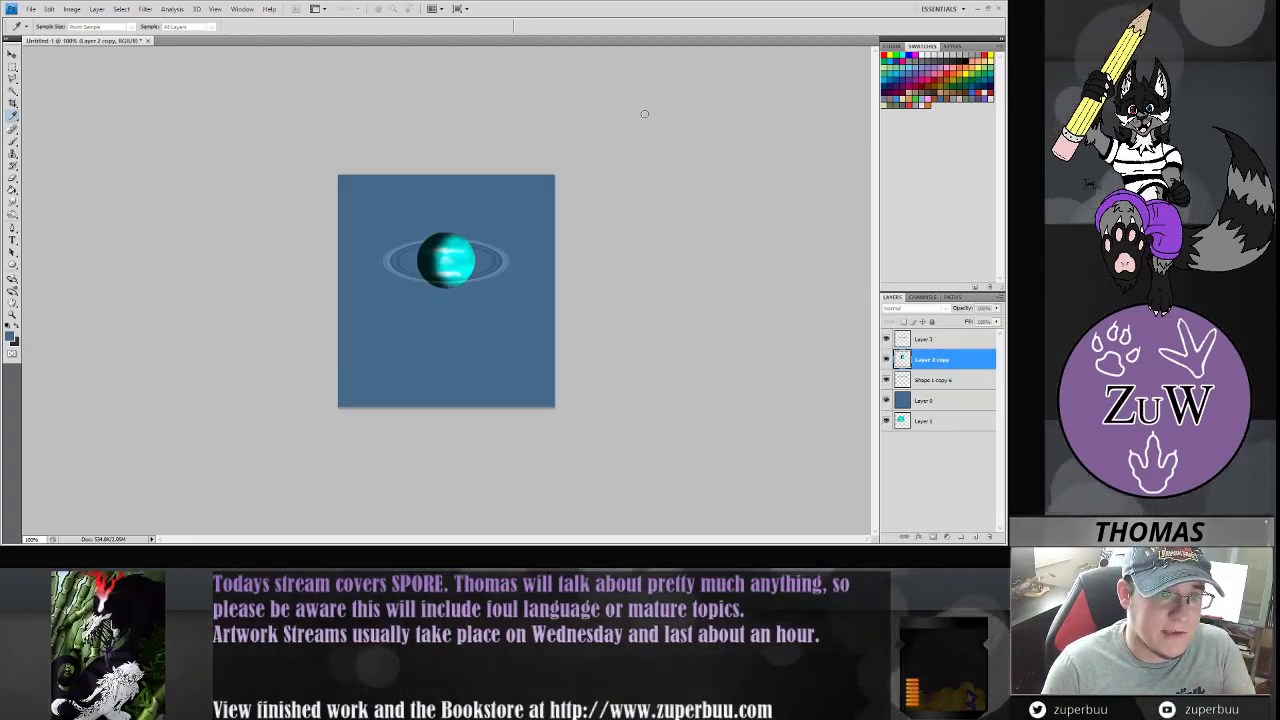
# - Add an Inner Shadow and a thin turquoise Outer Glow to the merged planet layer
pyautogui.press('v')
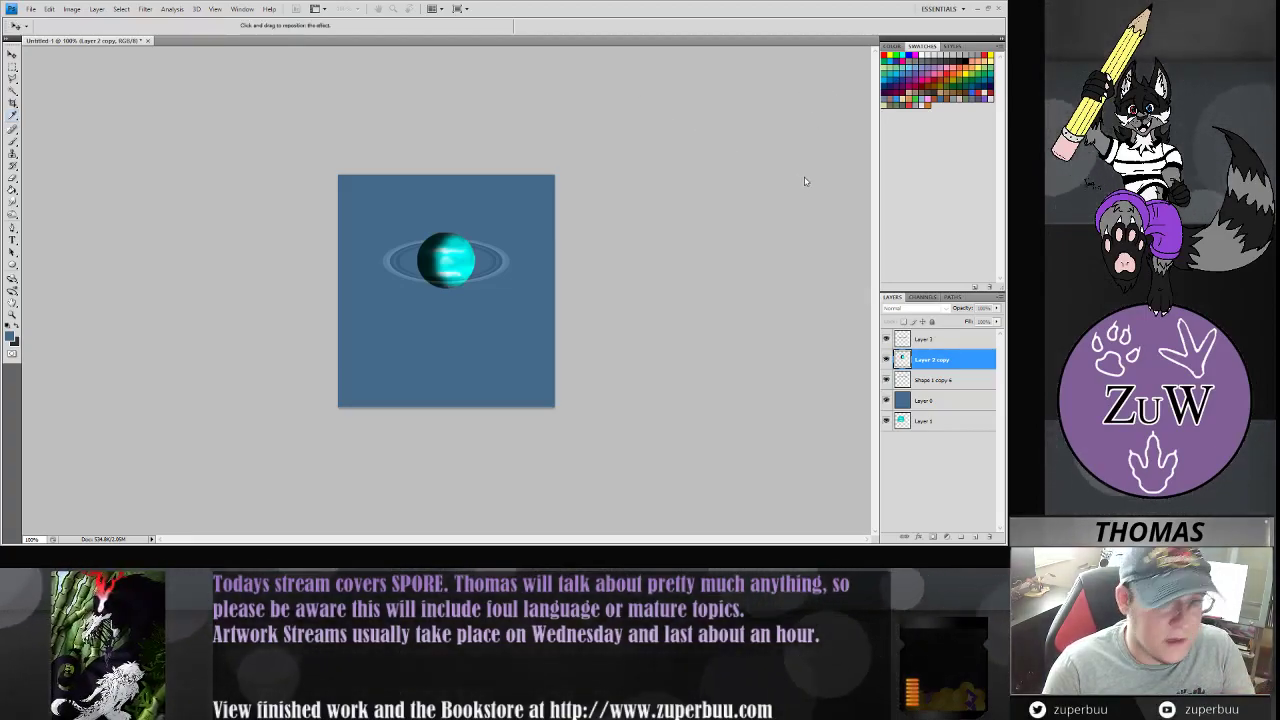
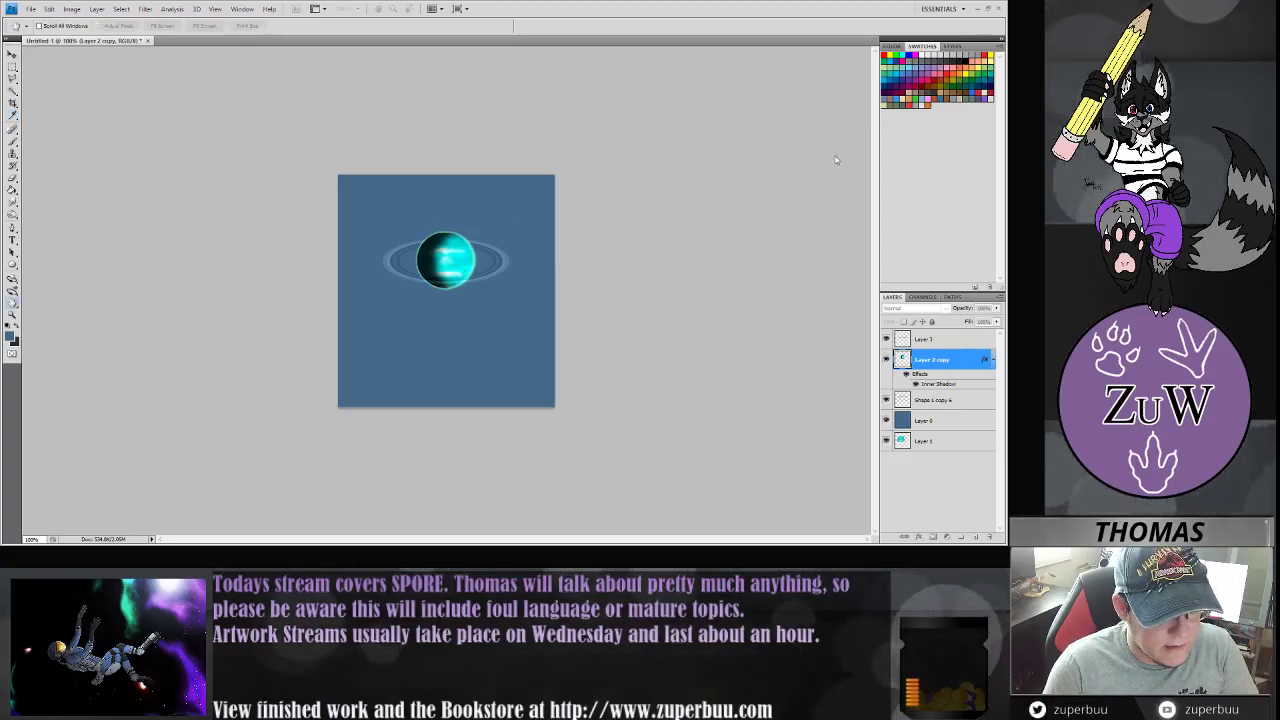
pyautogui.click(861, 177)
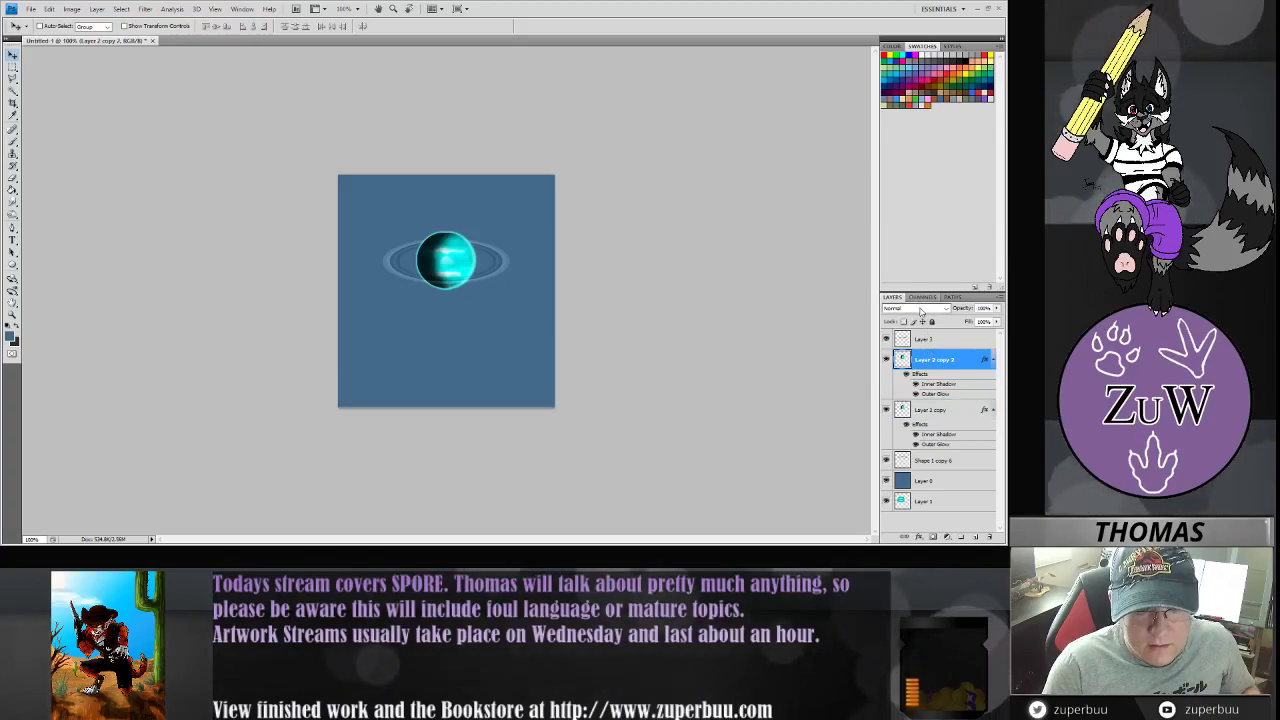
# - Merge the planet copy, kept in Normal blending after trying Multiply, with the planet layer beneath it and add an Inner Shadow
pyautogui.click(919, 357)
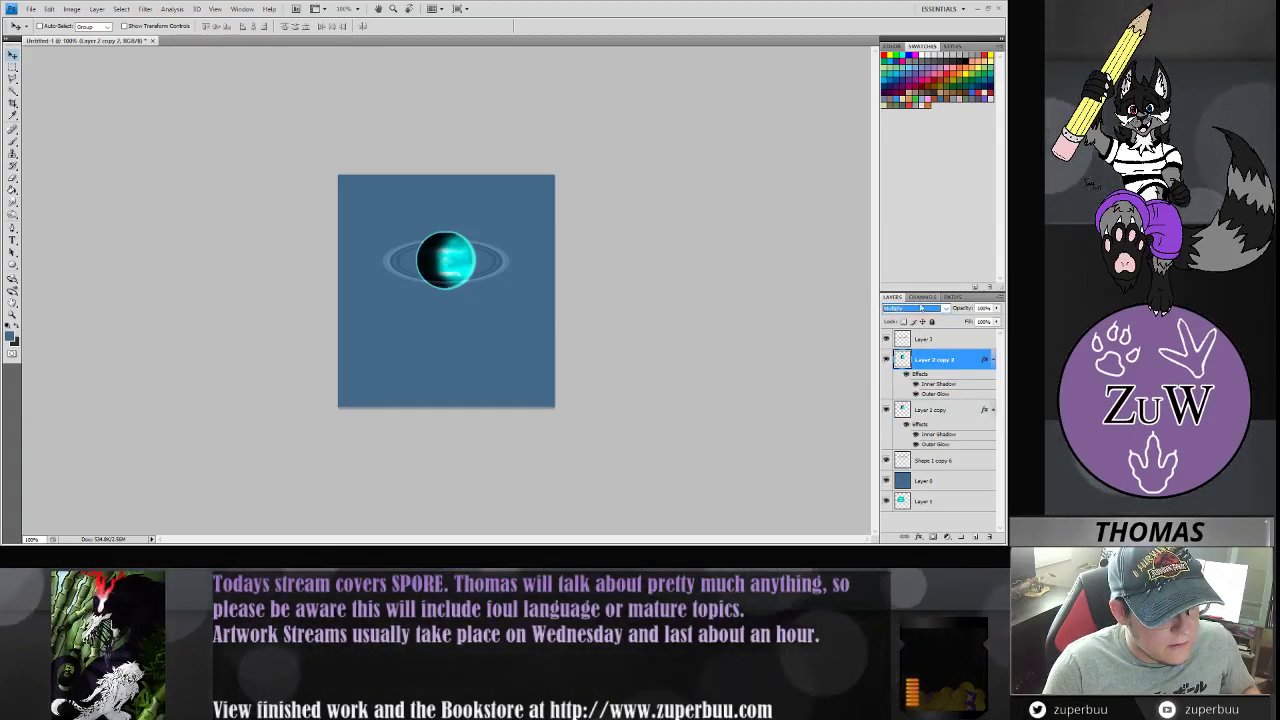
pyautogui.hotkey('shift', 'alt', 'n')
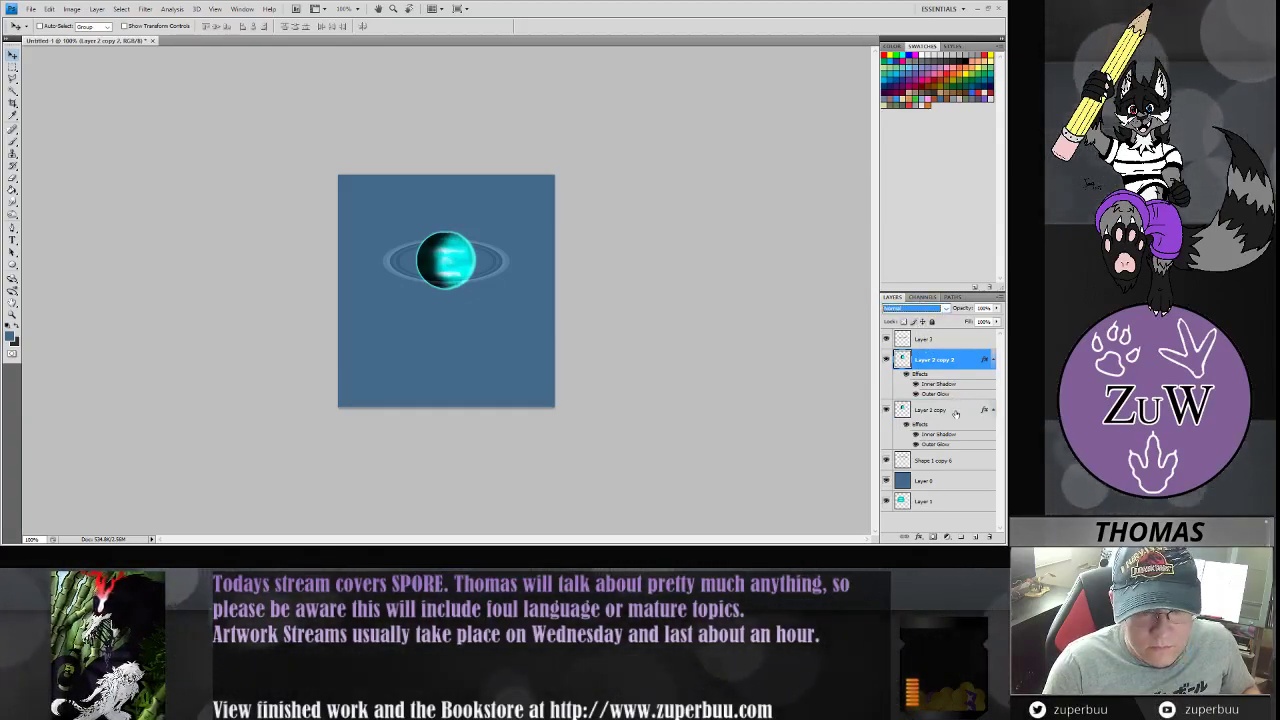
pyautogui.hotkey('shift', 'alt', '[')
pyautogui.hotkey('ctrl', 'e')
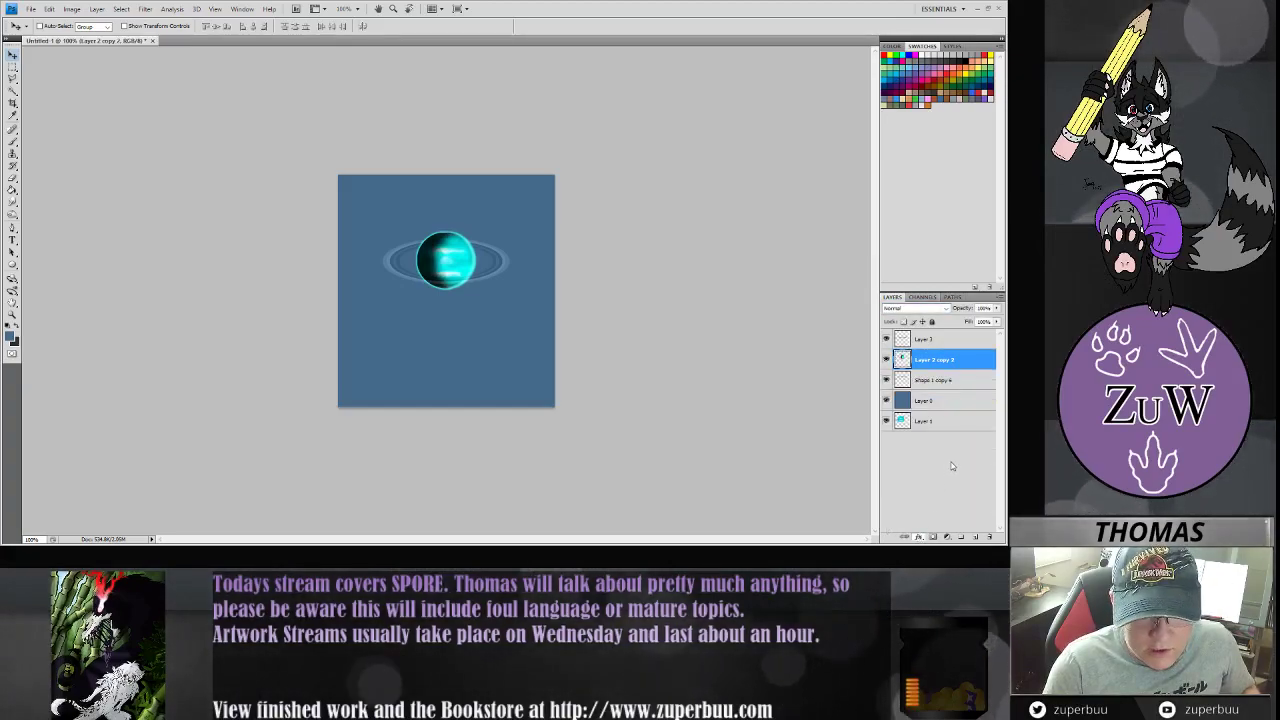
pyautogui.click(959, 435)
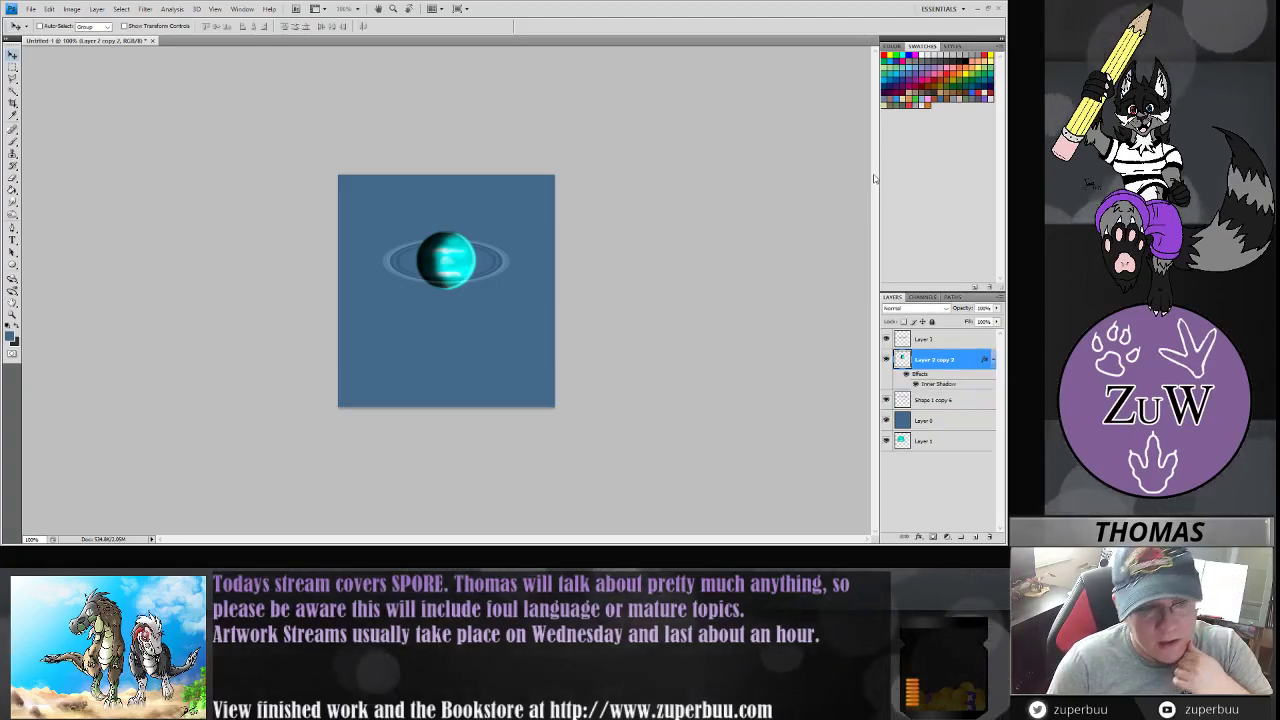
# - Change the blending of both ring layers, Layer 3 and Shape 1 copy 6, from Linear Light to Normal
pyautogui.click(936, 398)
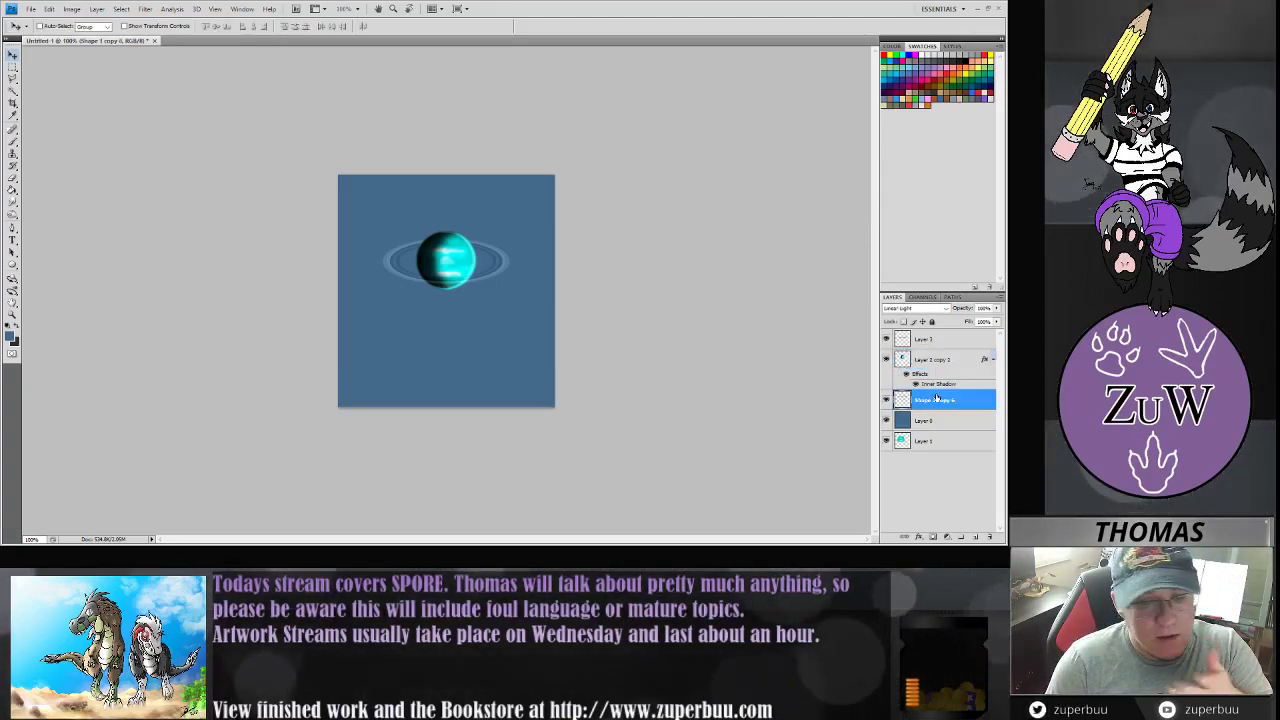
pyautogui.click(936, 342)
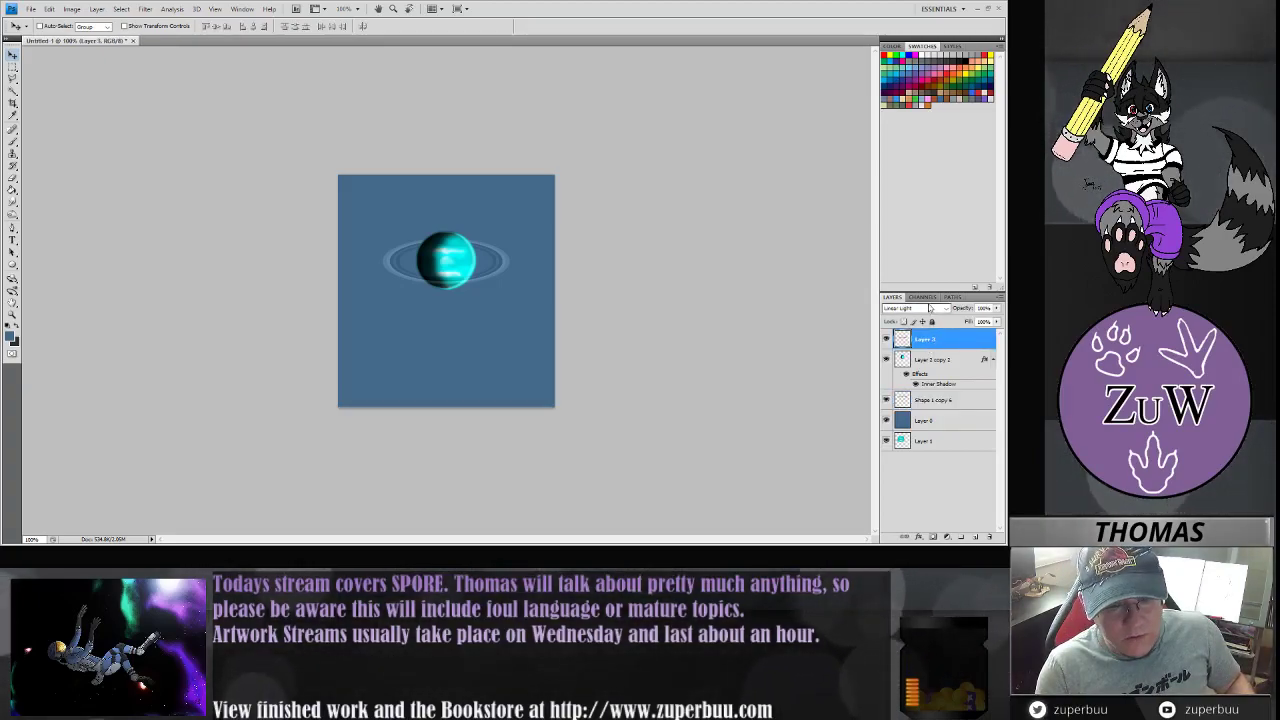
pyautogui.click(929, 308)
pyautogui.click(929, 320)
pyautogui.click(935, 400)
pyautogui.click(930, 306)
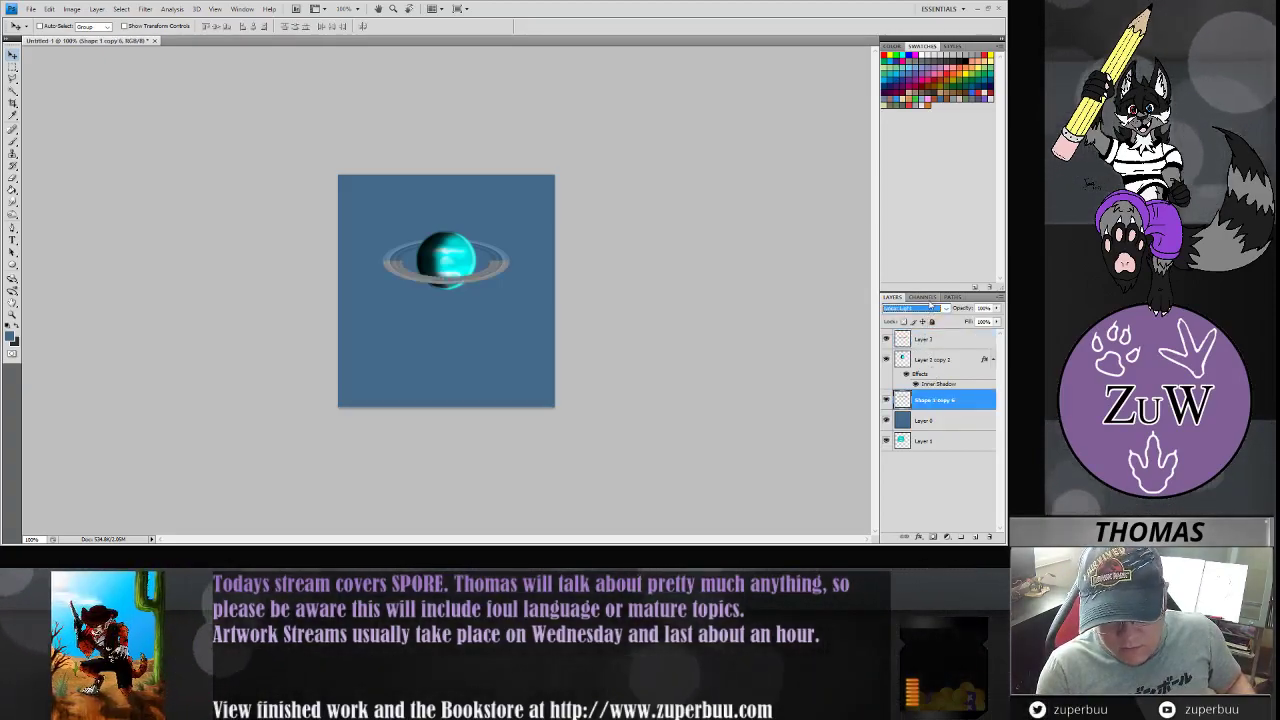
pyautogui.click(929, 322)
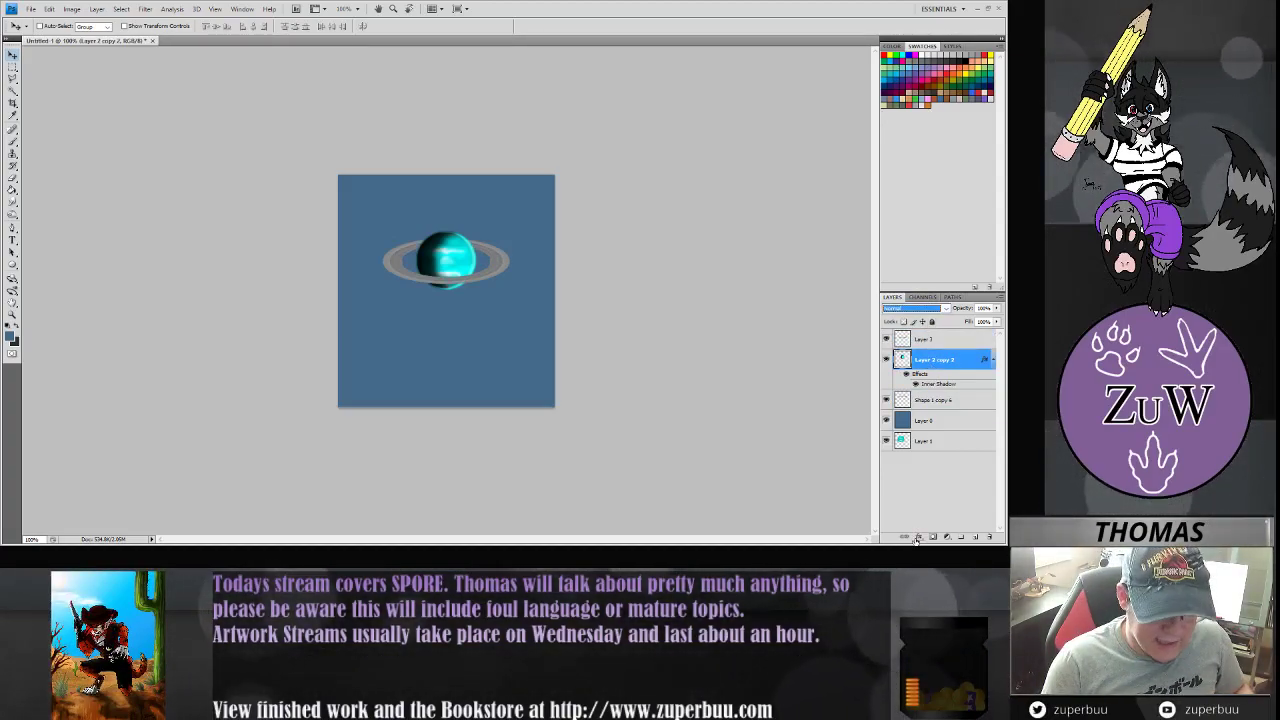
# - Duplicate the planet layer and merge the copy with the original to flatten its Inner Shadow effect
pyautogui.click(972, 429)
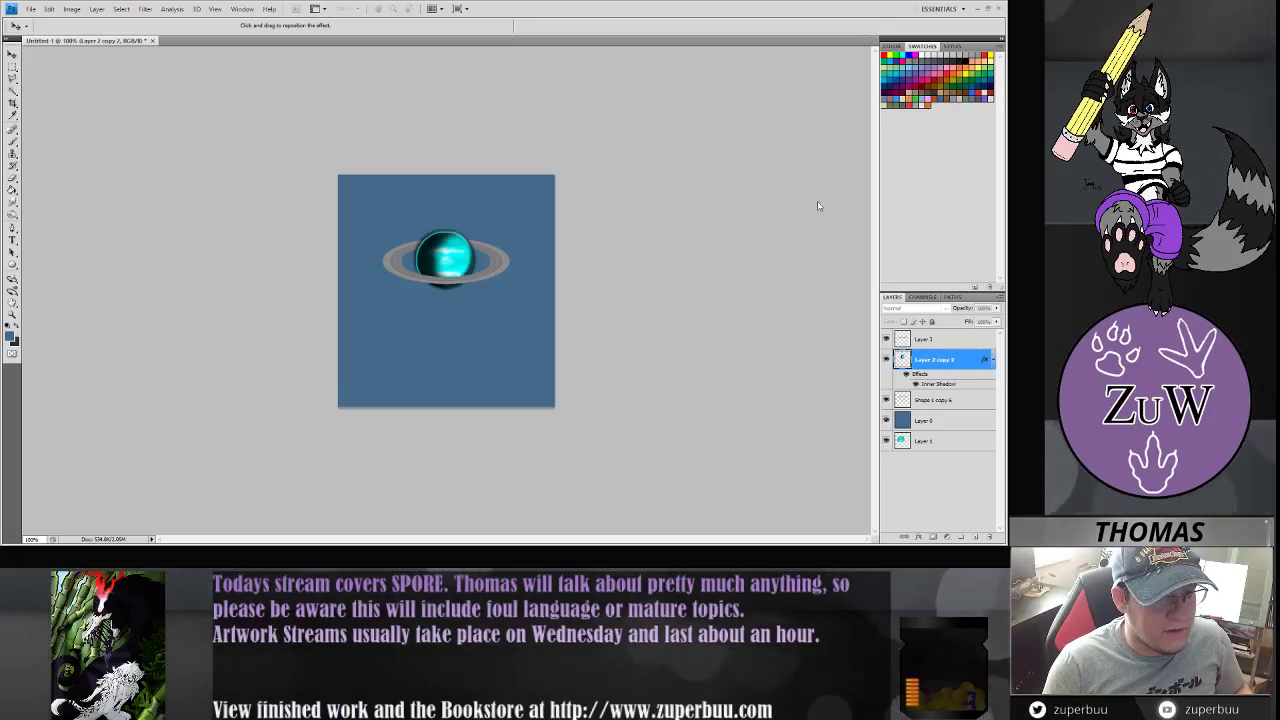
pyautogui.doubleClick(922, 353)
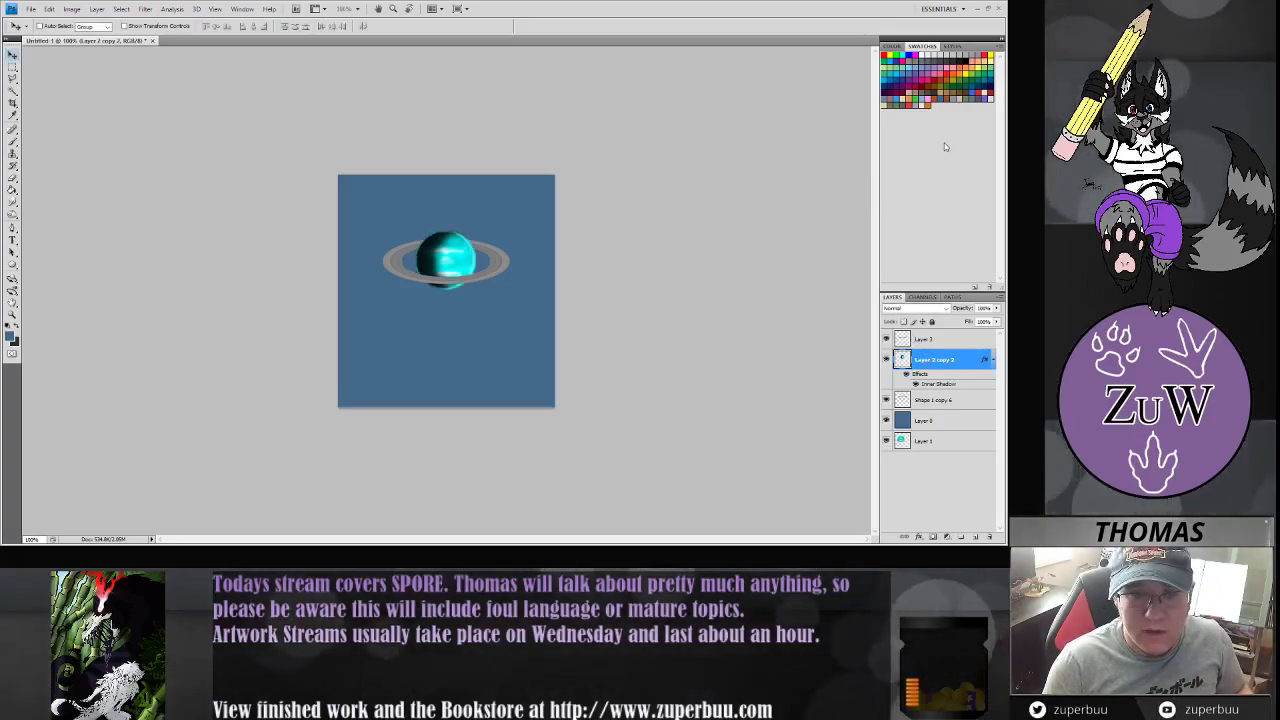
pyautogui.click(607, 168)
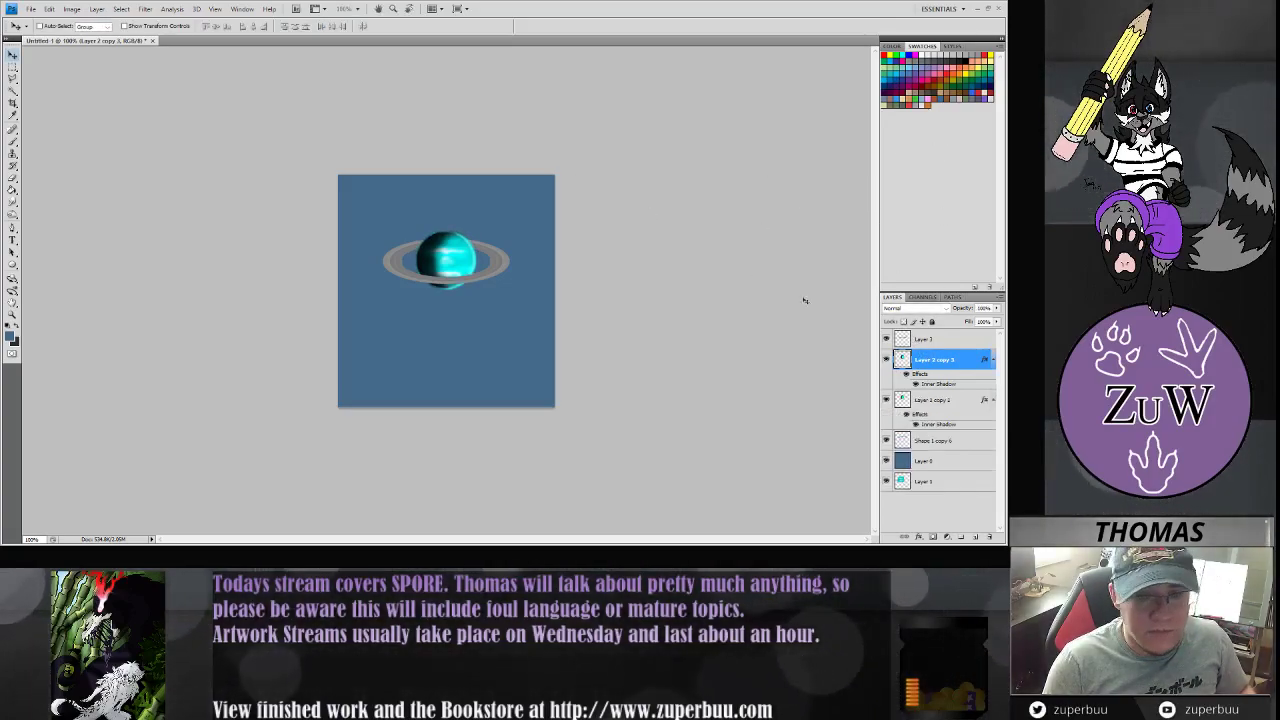
pyautogui.keyDown('ctrl'); pyautogui.click(936, 400); pyautogui.keyUp('ctrl')
pyautogui.hotkey('ctrl', 'e')
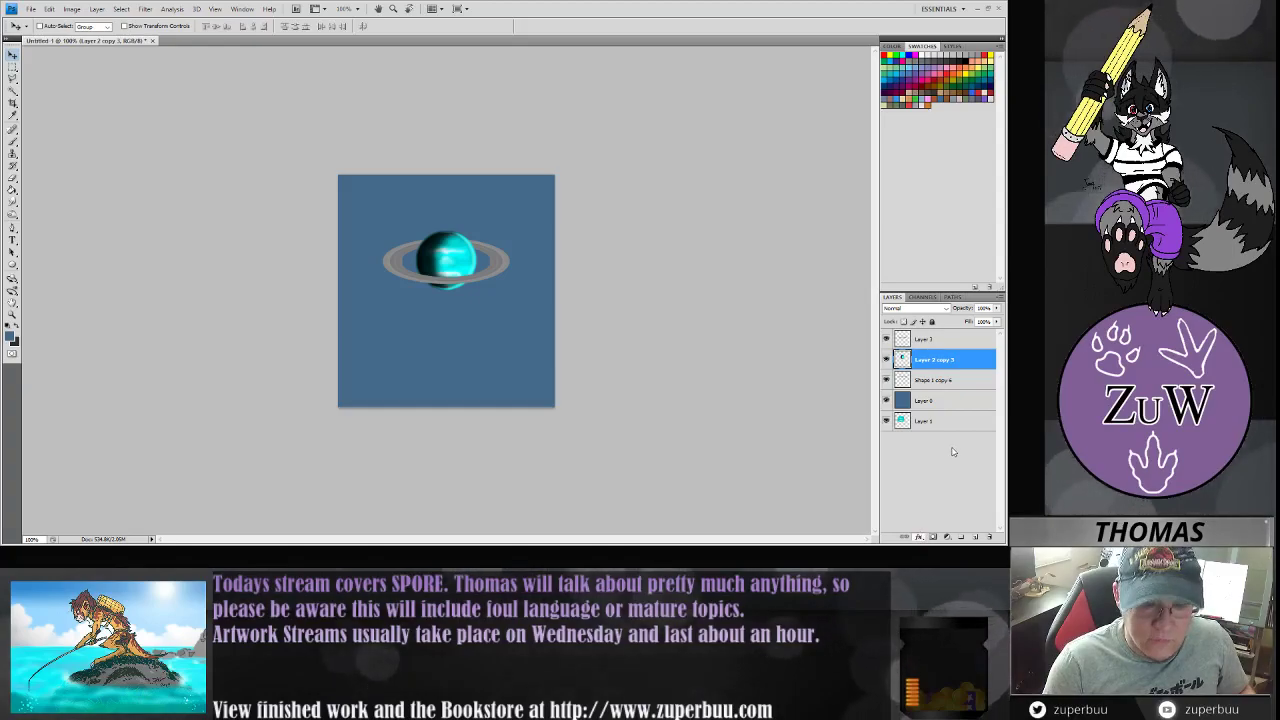
# - Try a Drop Shadow on the planet layer, cast toward the planet's upper left, and undo it
pyautogui.click(954, 429)
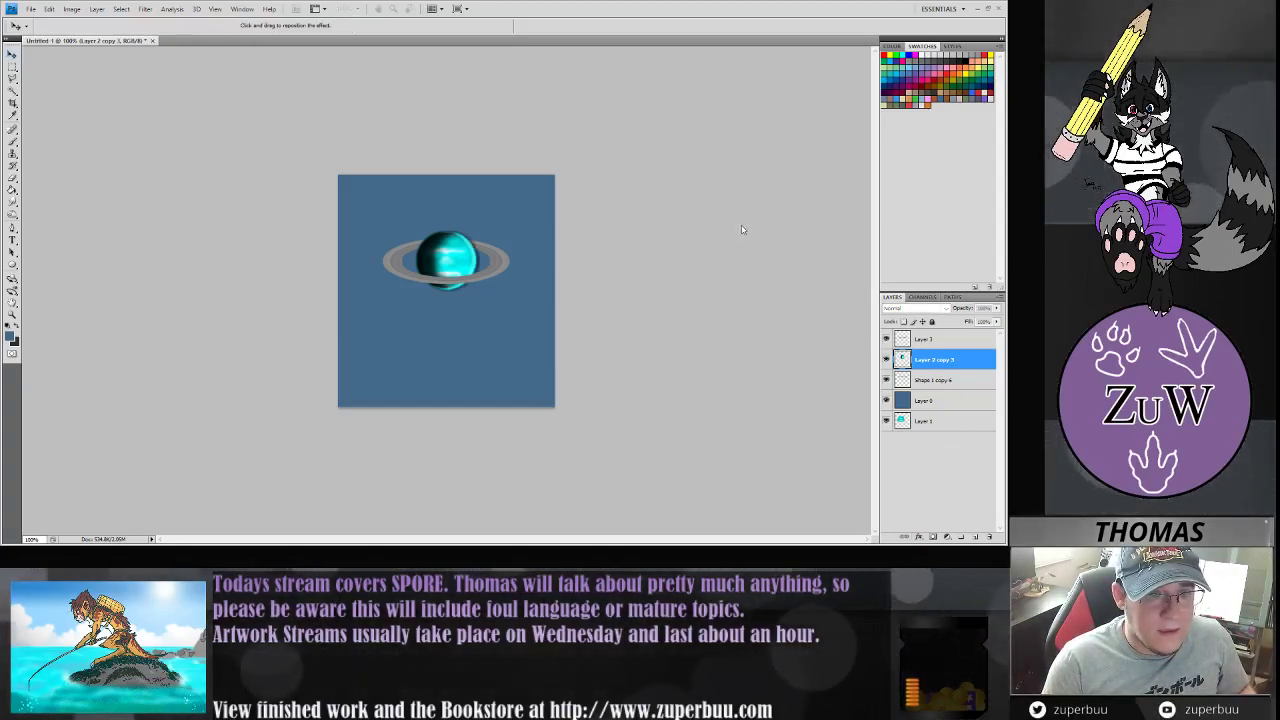
pyautogui.moveTo(735, 238); pyautogui.dragTo(743, 243)
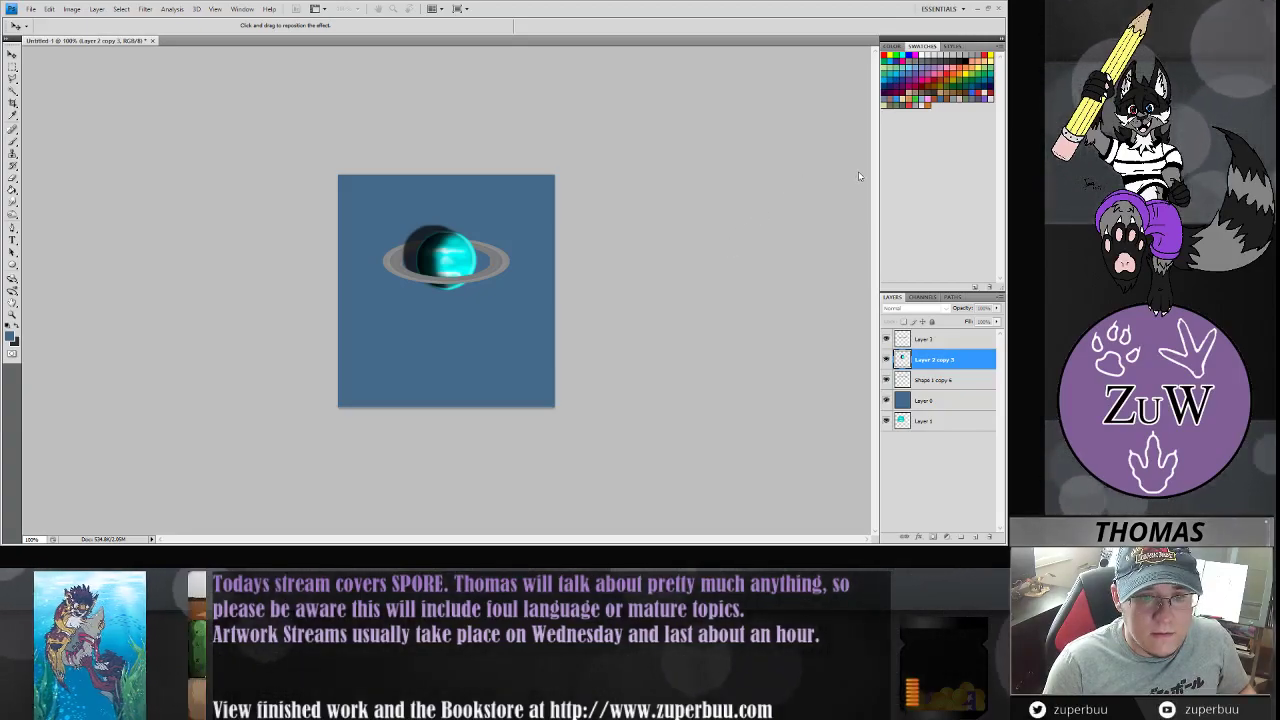
pyautogui.press('Return')
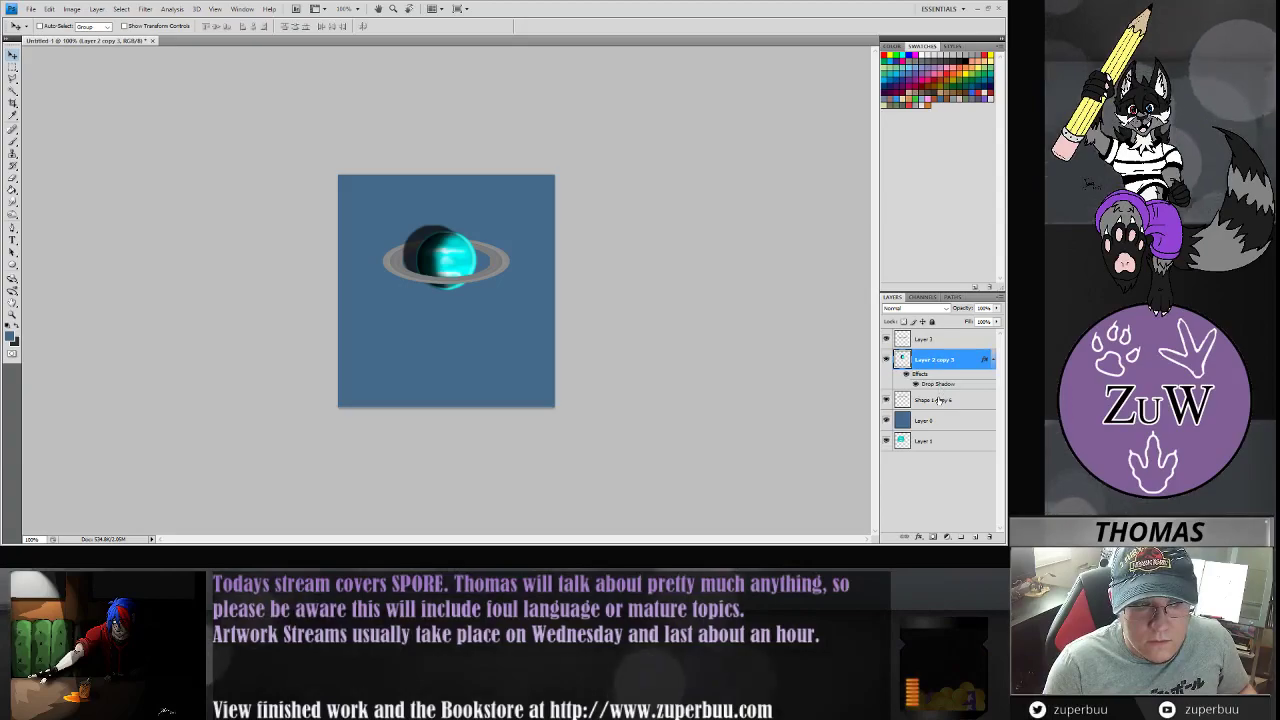
pyautogui.doubleClick(942, 360)
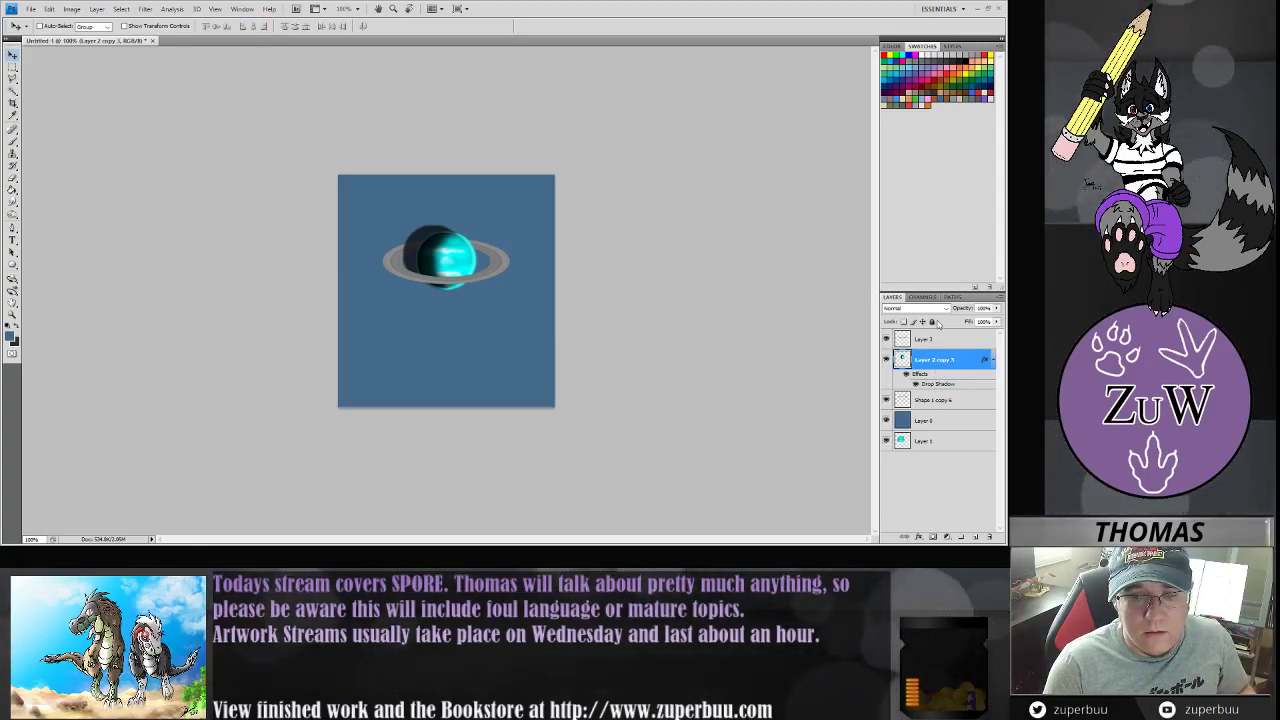
pyautogui.hotkey('ctrl', 'z')
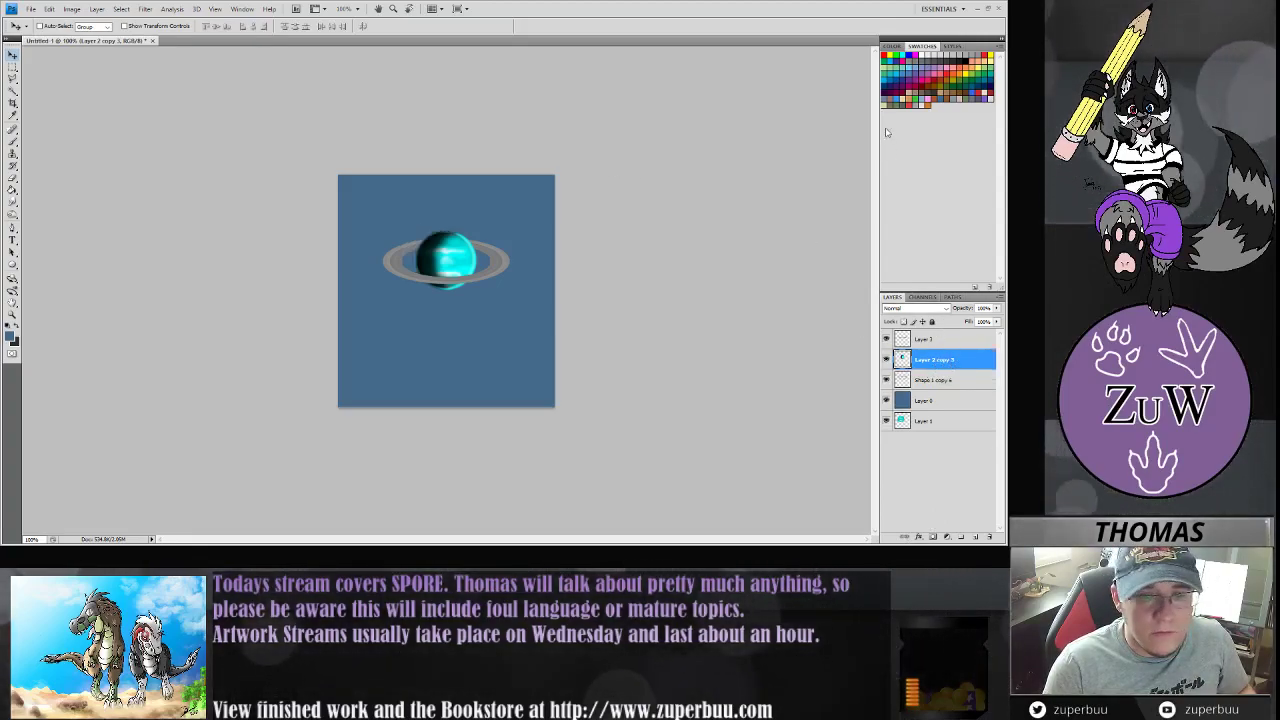
# - Duplicate the merged planet layer and apply a black Color Overlay to the lower copy
pyautogui.hotkey('ctrl', 'j')
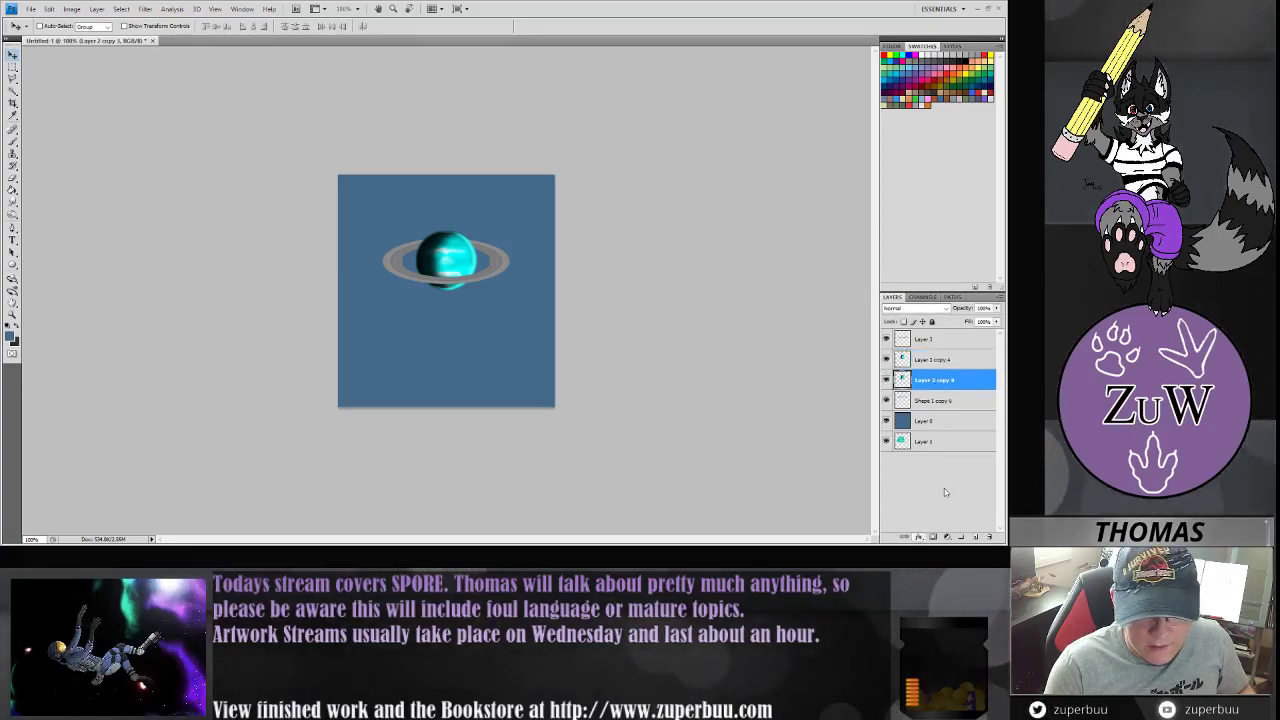
pyautogui.press('h')
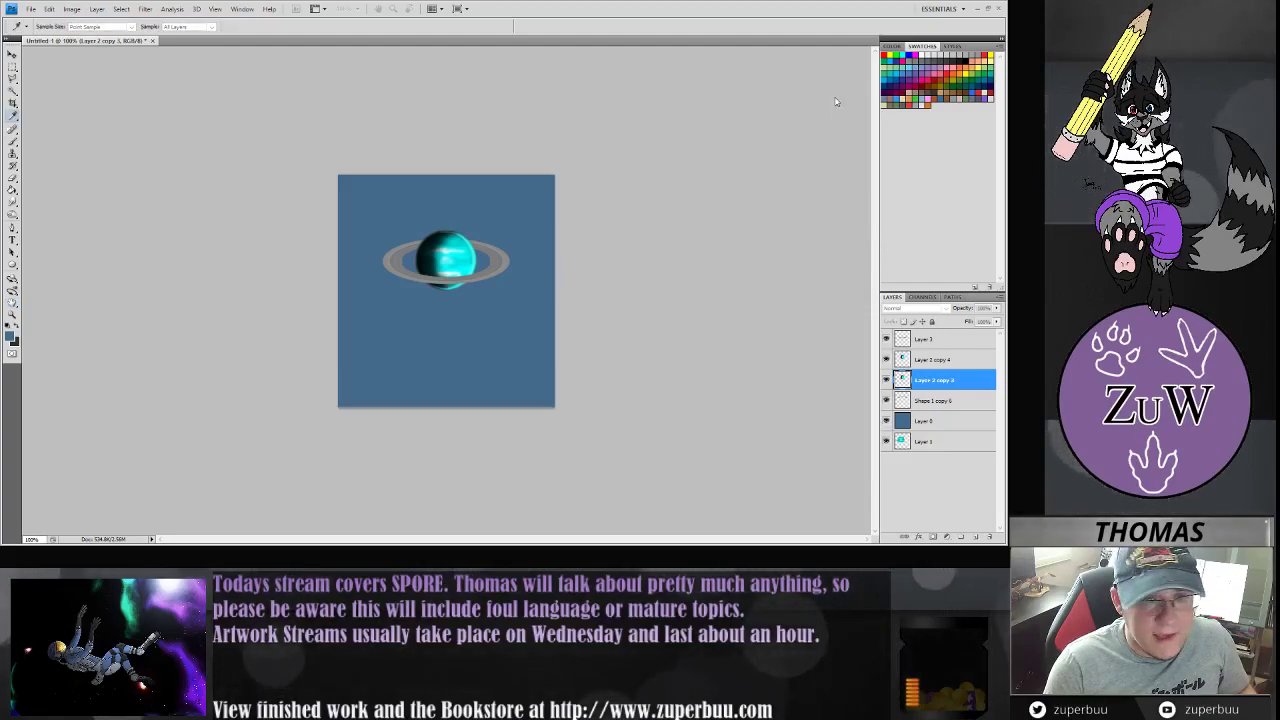
pyautogui.click(870, 175)
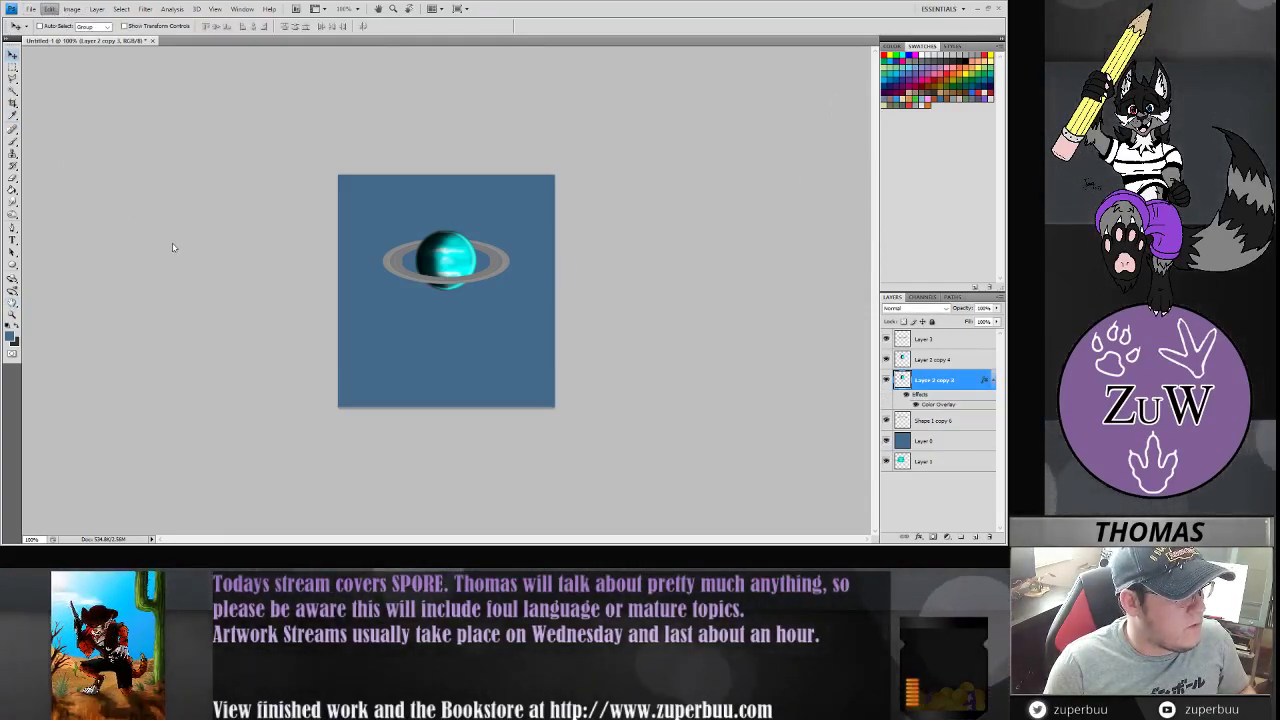
# - Shrink, rotate and shift the blackened planet copy so it forms a shadow on the back of the ring, left of the planet
pyautogui.moveTo(408, 234); pyautogui.dragTo(386, 234)
pyautogui.moveTo(473, 234); pyautogui.dragTo(389, 251)
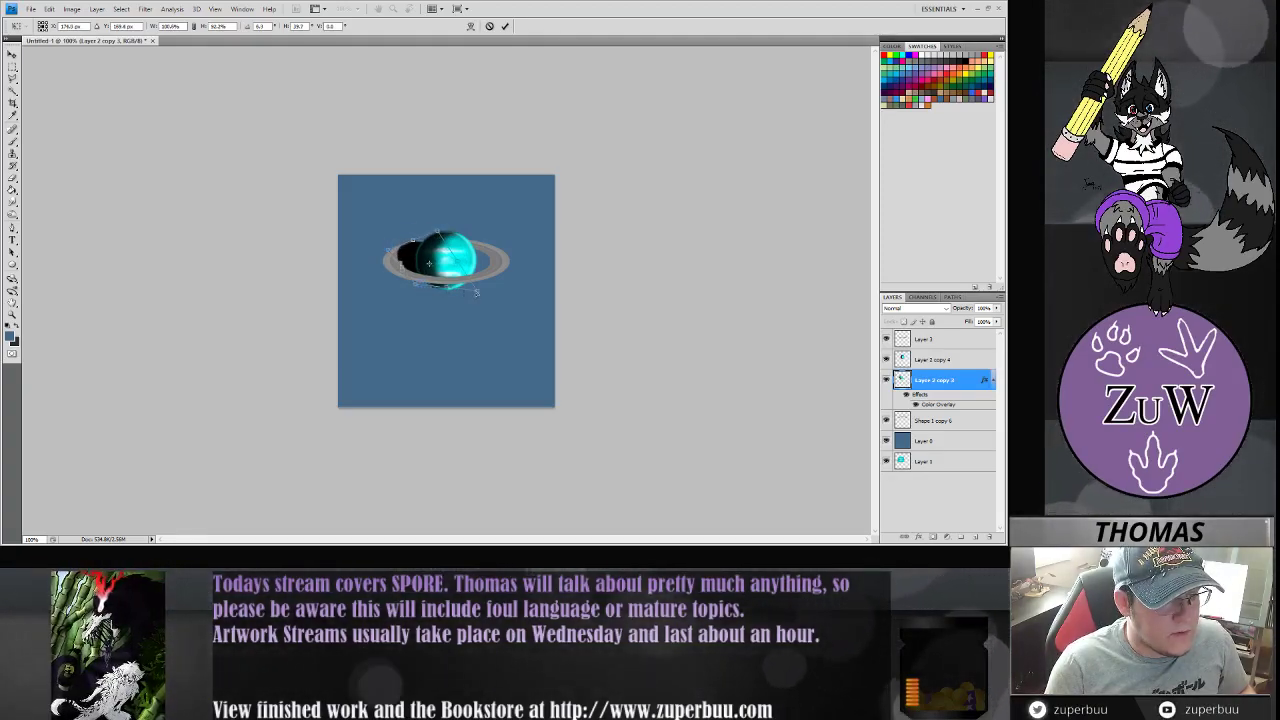
pyautogui.moveTo(477, 292); pyautogui.dragTo(469, 273)
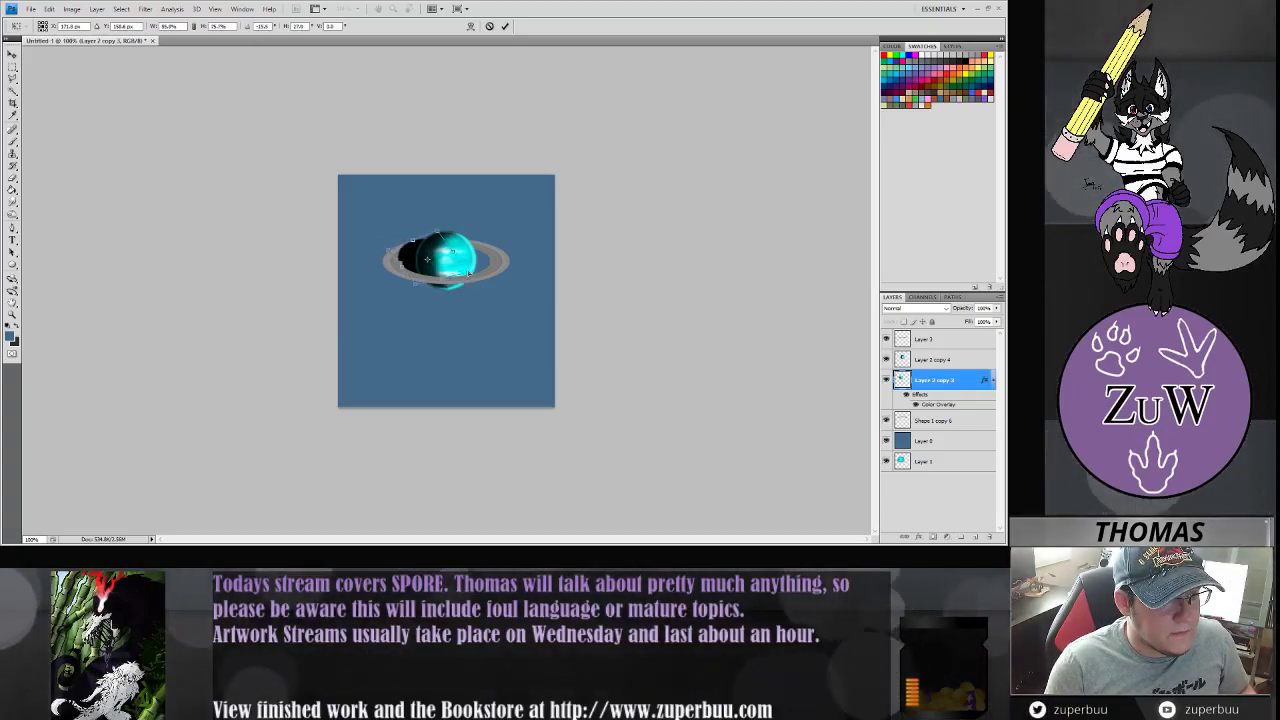
pyautogui.moveTo(389, 251); pyautogui.dragTo(436, 233)
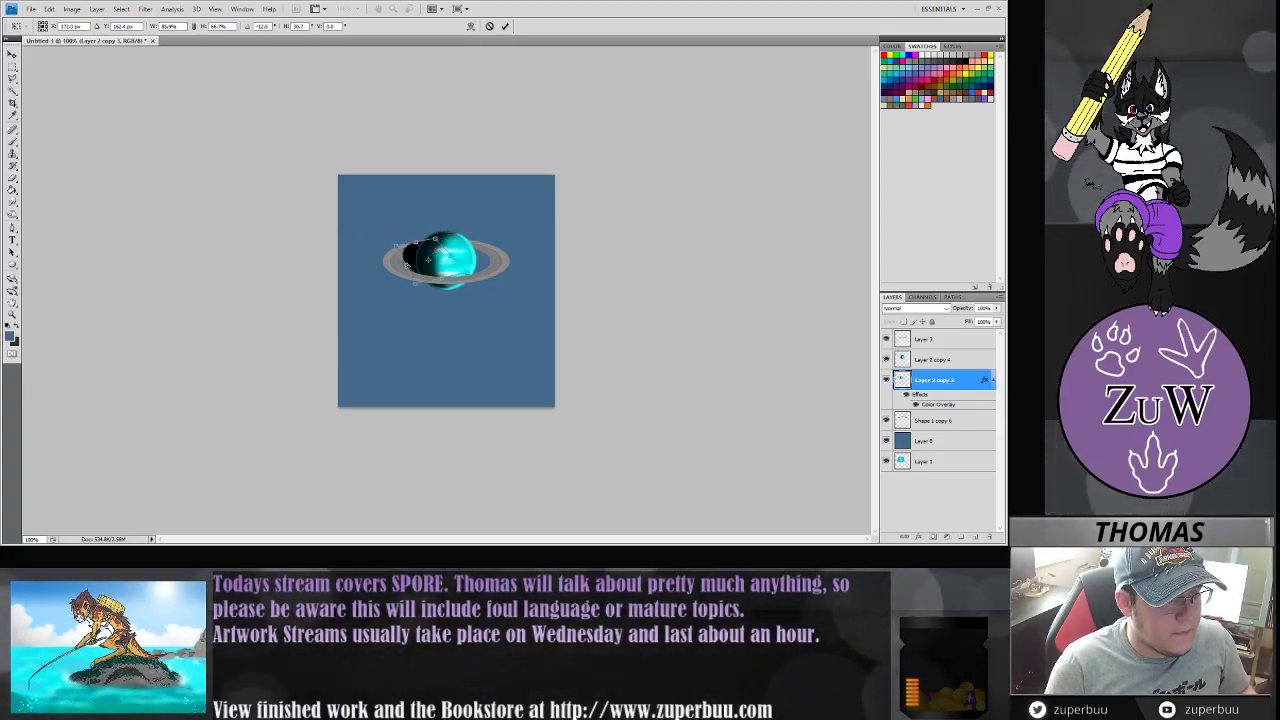
pyautogui.moveTo(417, 245); pyautogui.dragTo(410, 242)
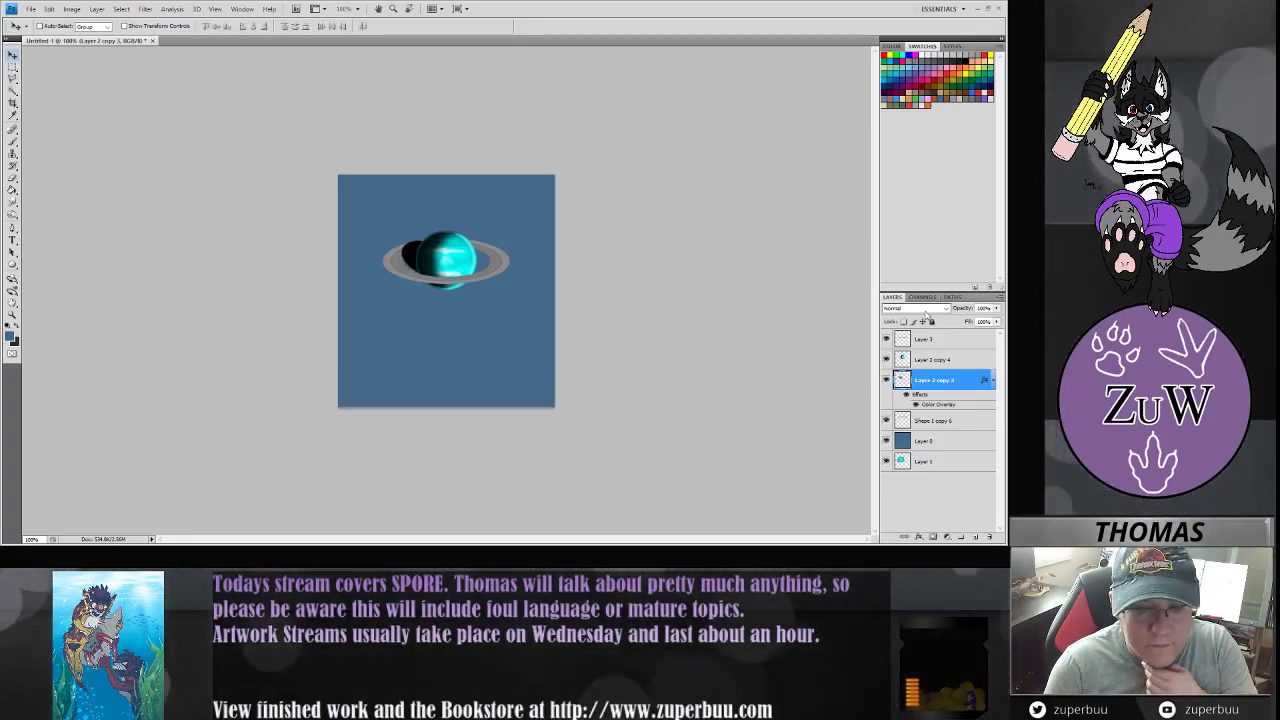
# - Duplicate the black shadow layer and merge both copies to flatten the Color Overlay effect
pyautogui.click(920, 424)
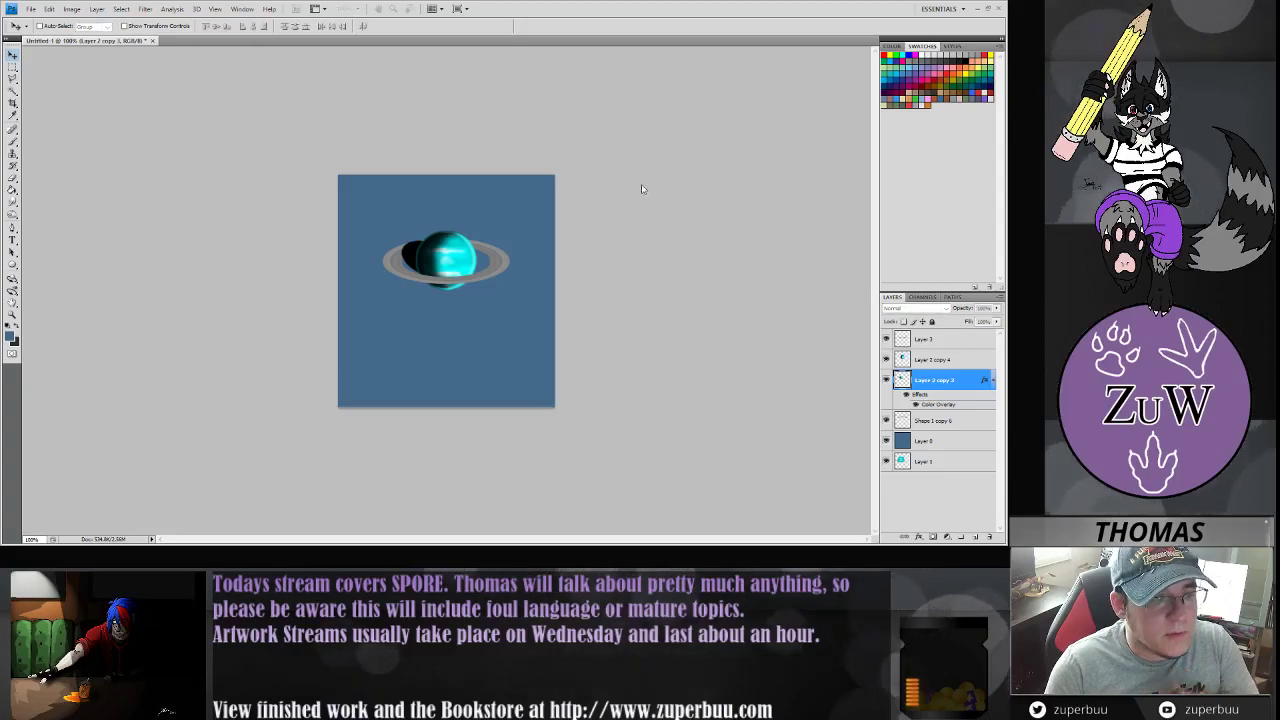
pyautogui.hotkey('ctrl', 'j')
pyautogui.keyDown('shift'); pyautogui.click(933, 421); pyautogui.keyUp('shift')
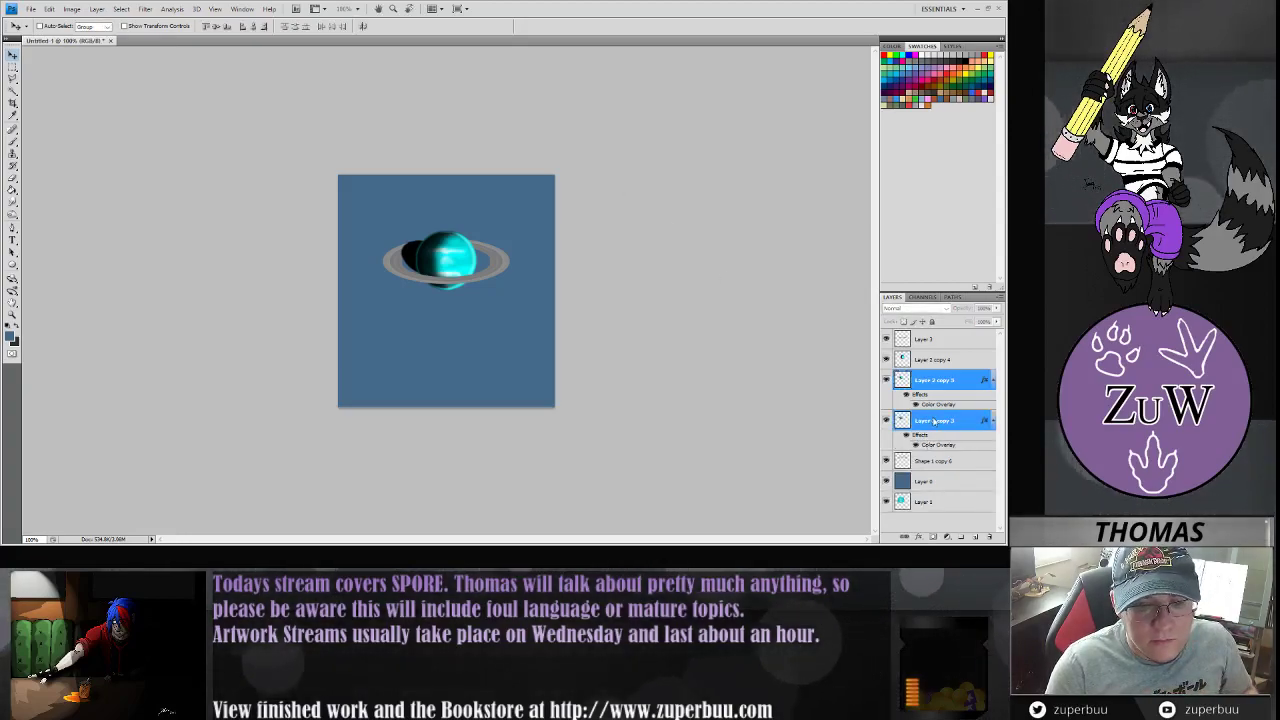
pyautogui.hotkey('ctrl', 'e')
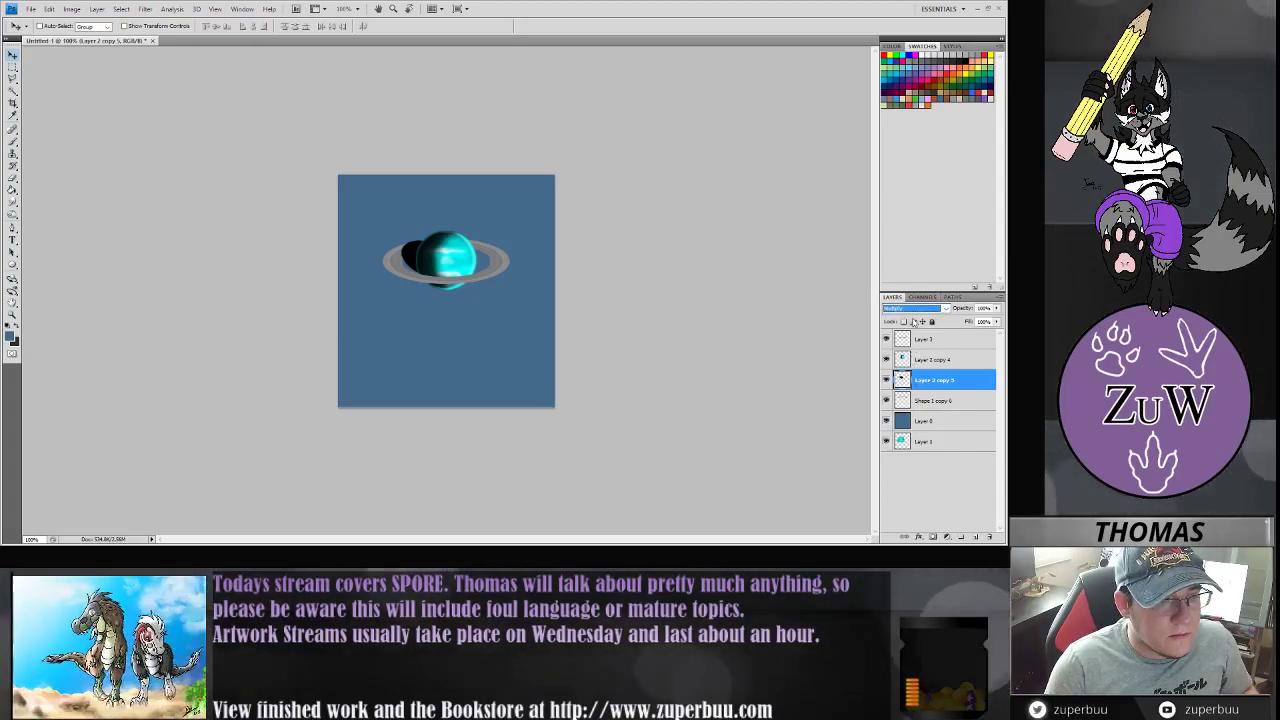
# - Set the shadow layer's blending to Soft Light and merge it into the back ring layer Shape 1 copy 6
pyautogui.click(916, 446)
pyautogui.scroll(-1, 915, 313)
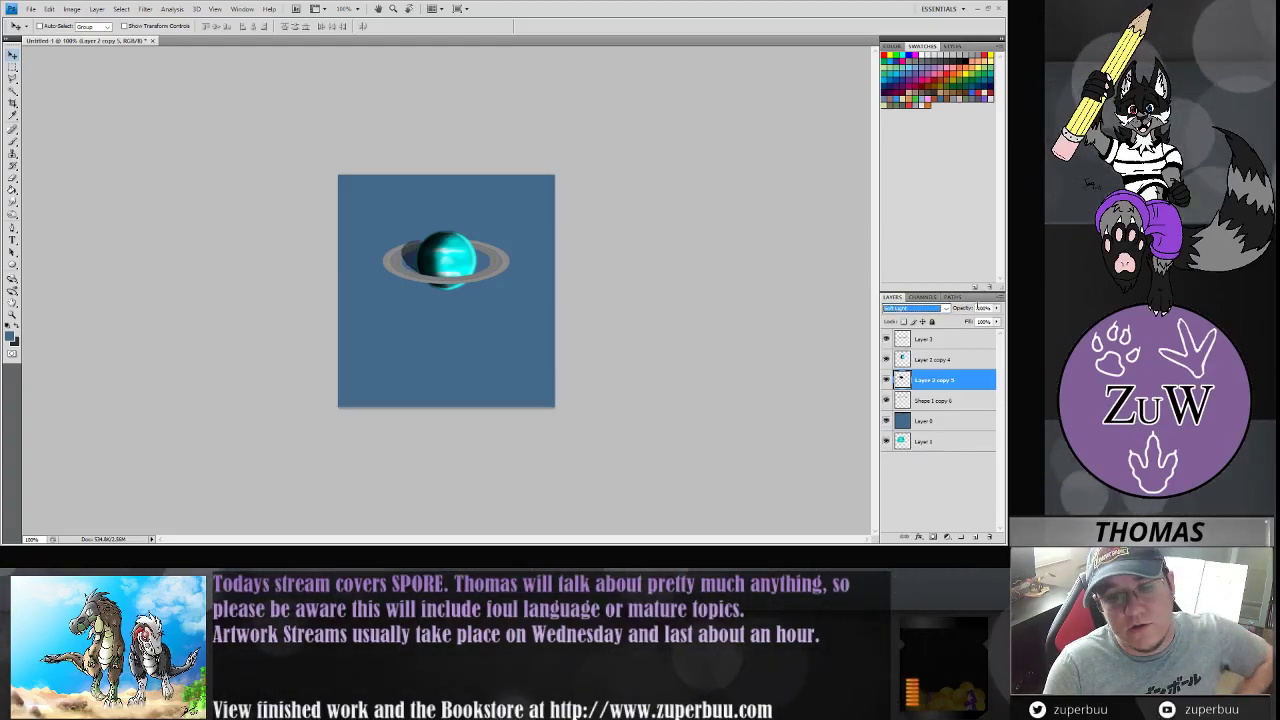
pyautogui.click(742, 350)
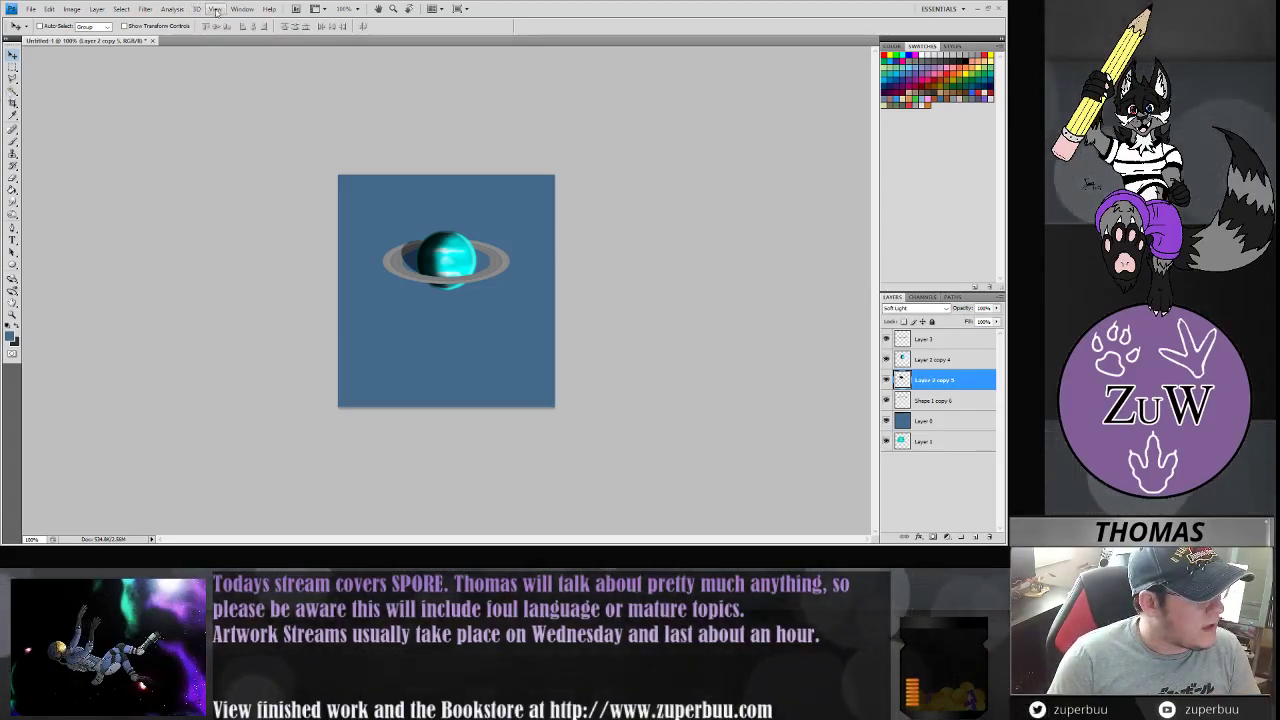
pyautogui.hotkey('ctrl', '+')
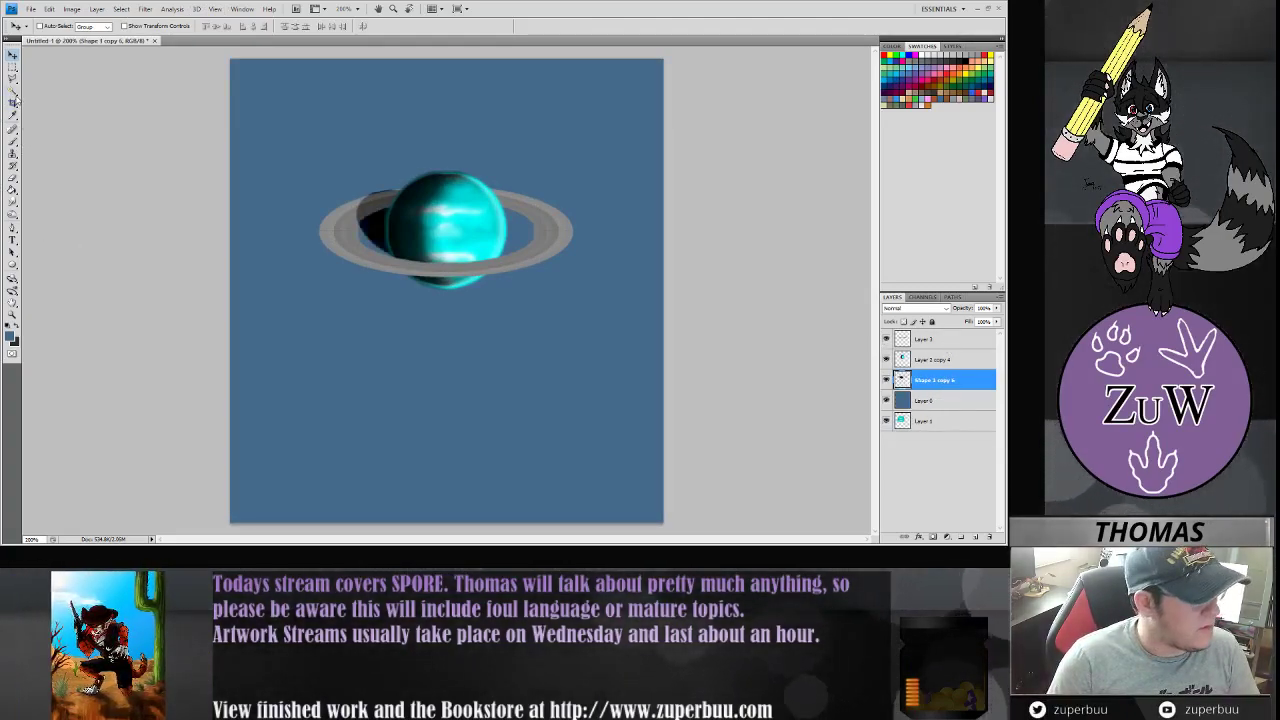
# - Select the black shadow area inside the ring's gap with the Magic Wand at tolerance 1 and delete it
pyautogui.click(372, 234)
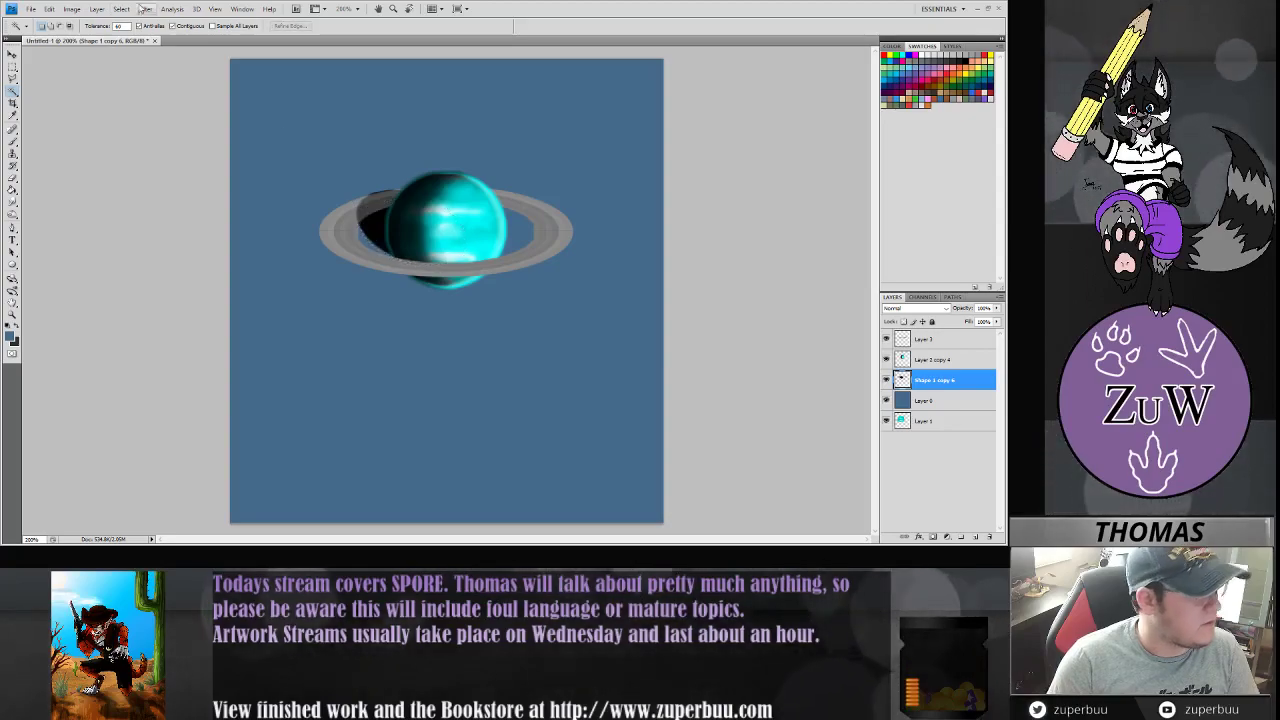
pyautogui.click(378, 224)
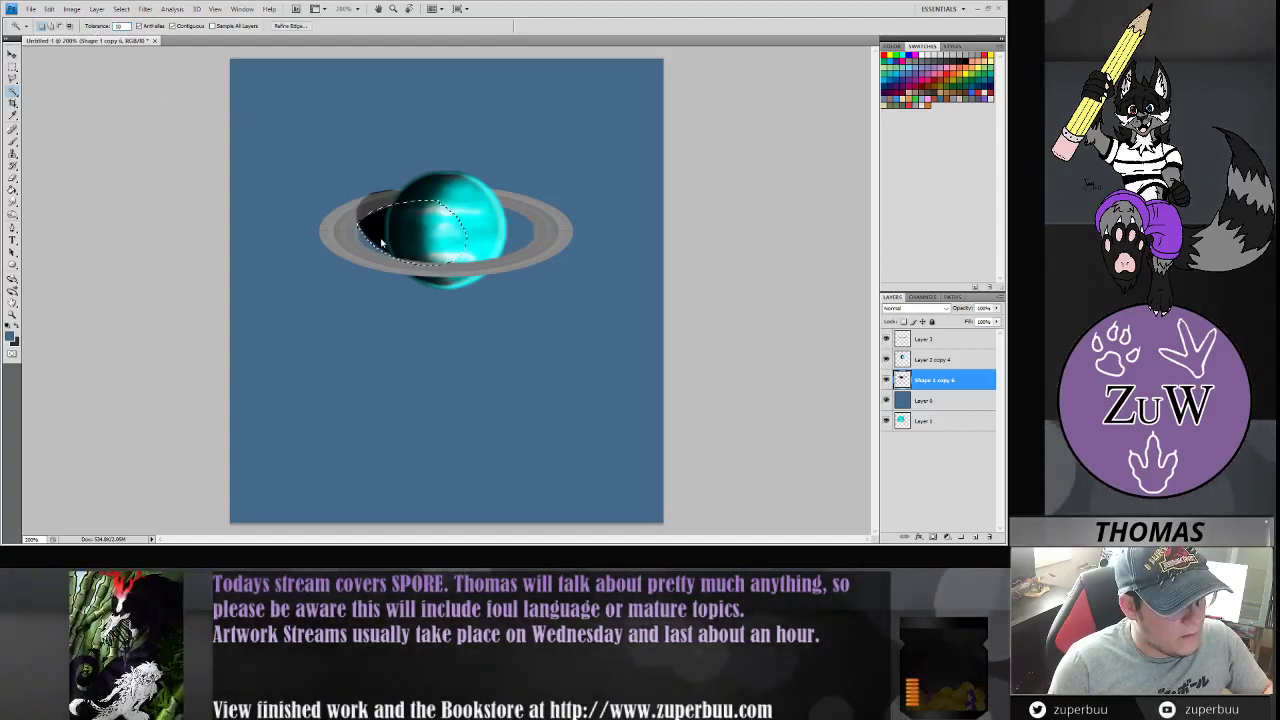
pyautogui.click(121, 25)
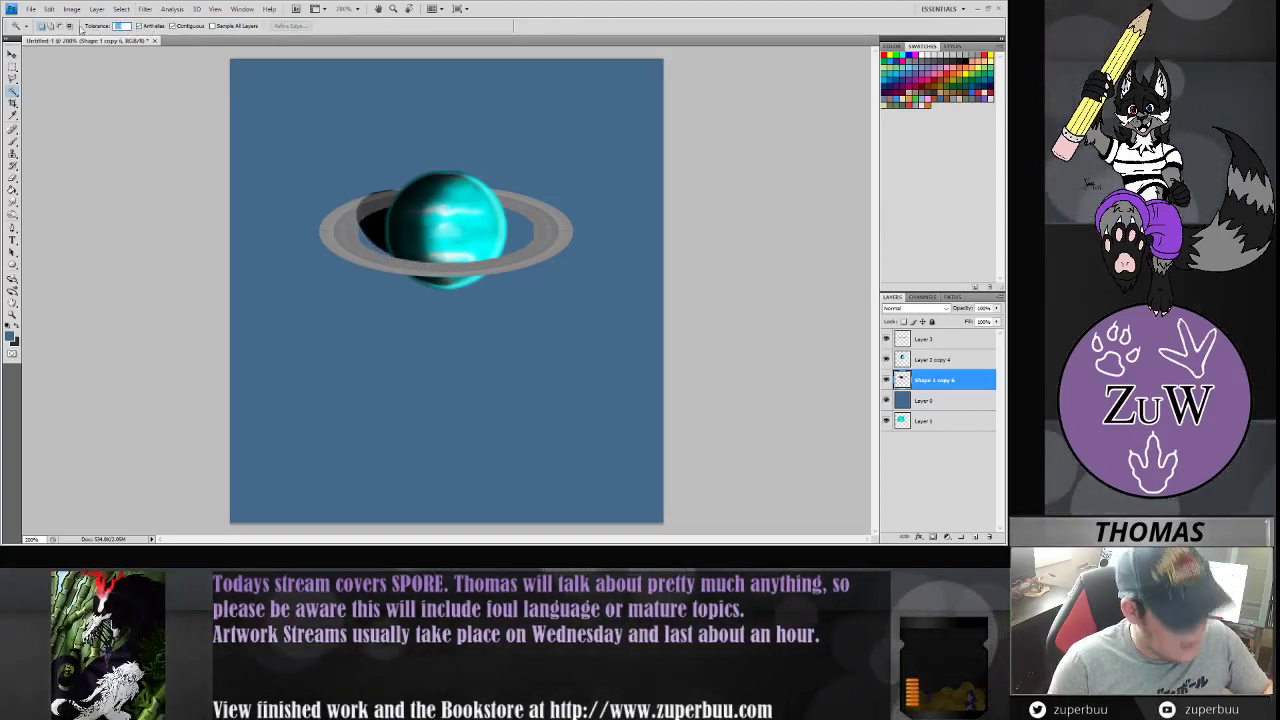
pyautogui.click(385, 236)
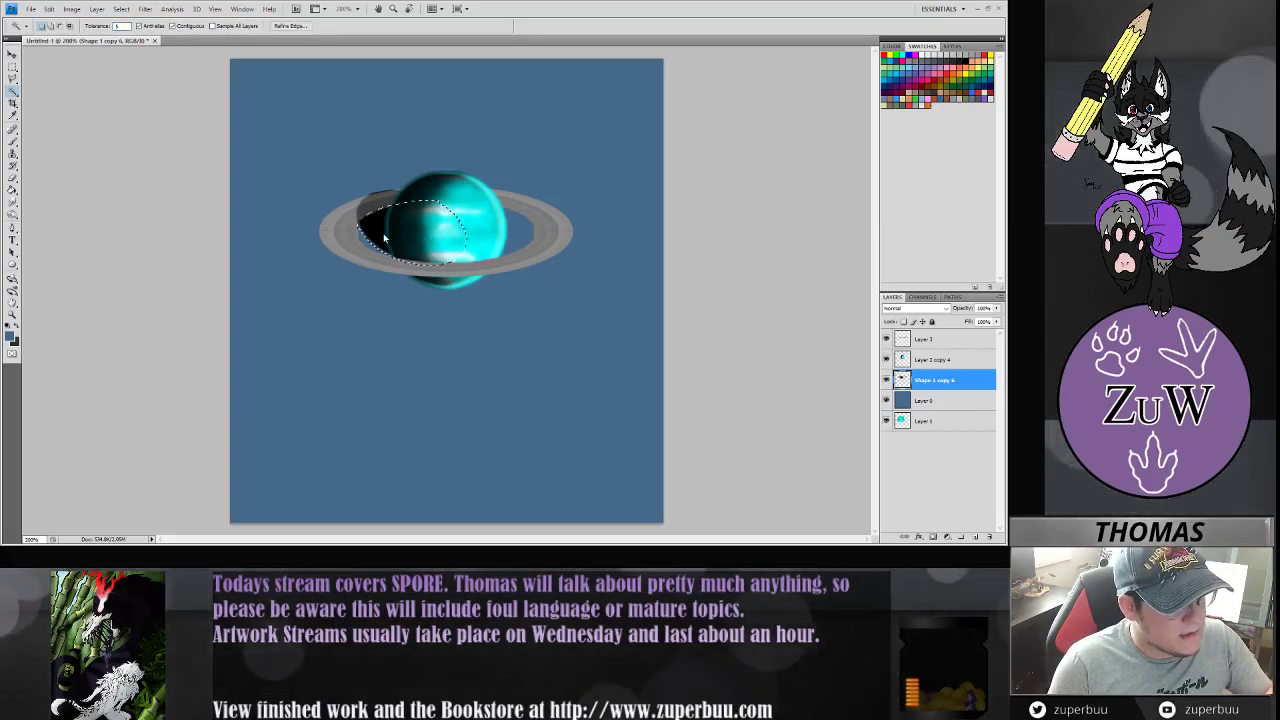
pyautogui.hotkey('ctrl', 'd')
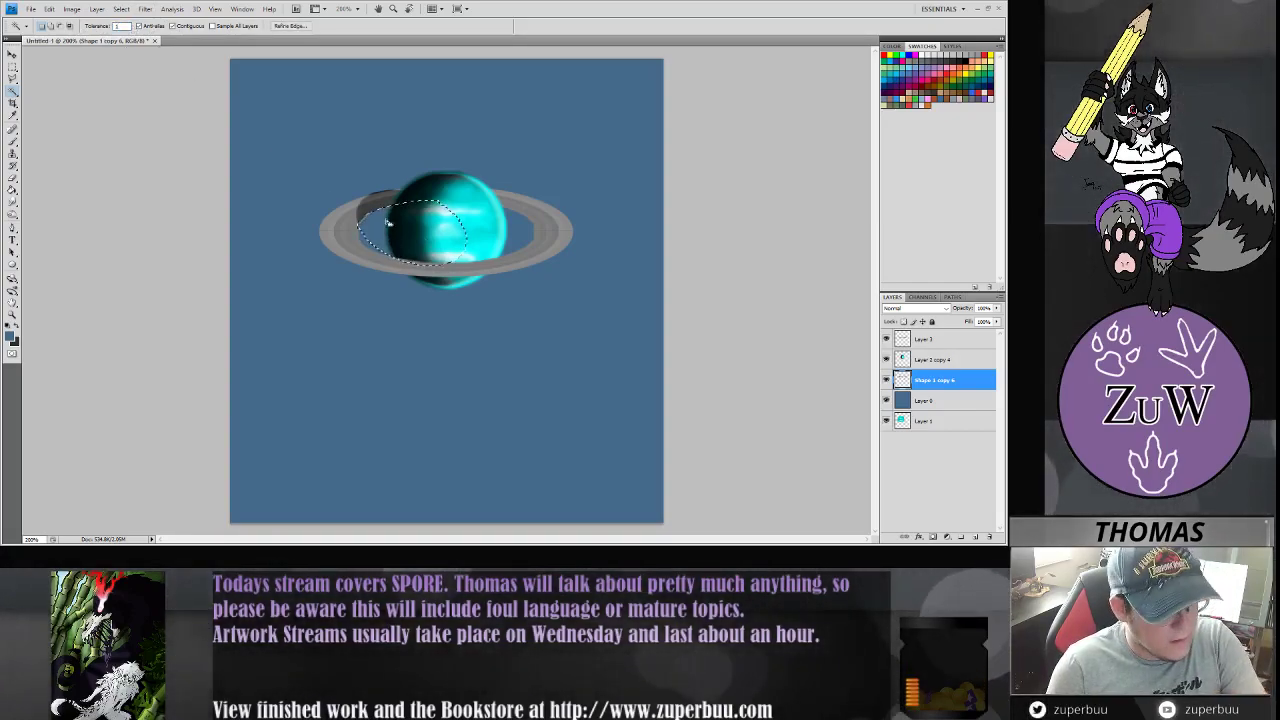
# - Deselect the ring's gap selection with the Rectangular Marquee tool and display the document at 100% zoom
pyautogui.click(13, 67)
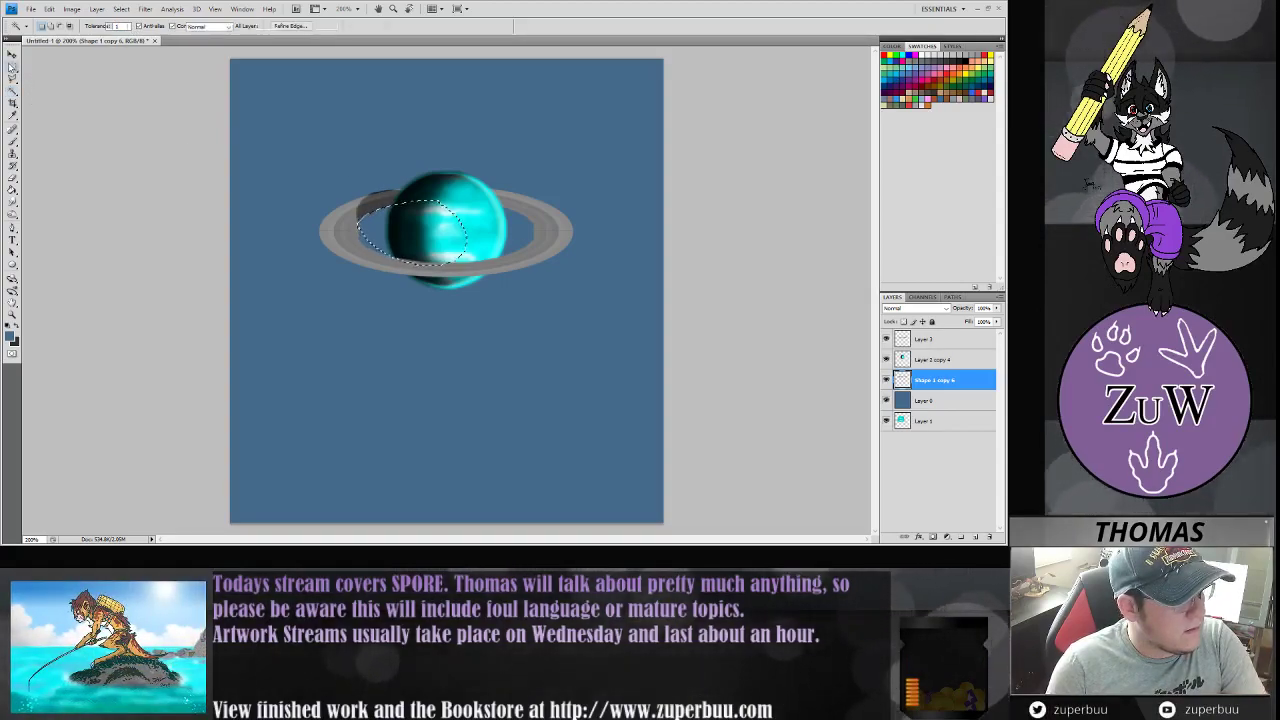
pyautogui.click(294, 171)
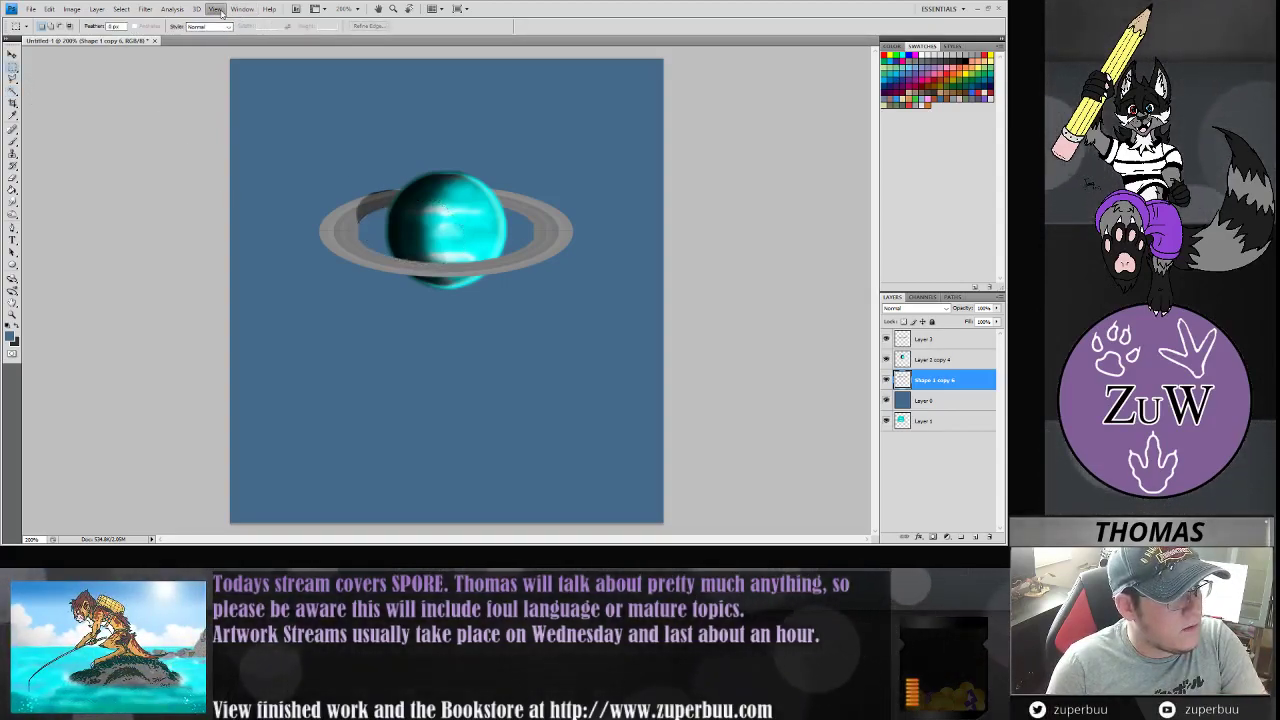
pyautogui.hotkey('ctrl', '0')
pyautogui.hotkey('ctrl', '0')
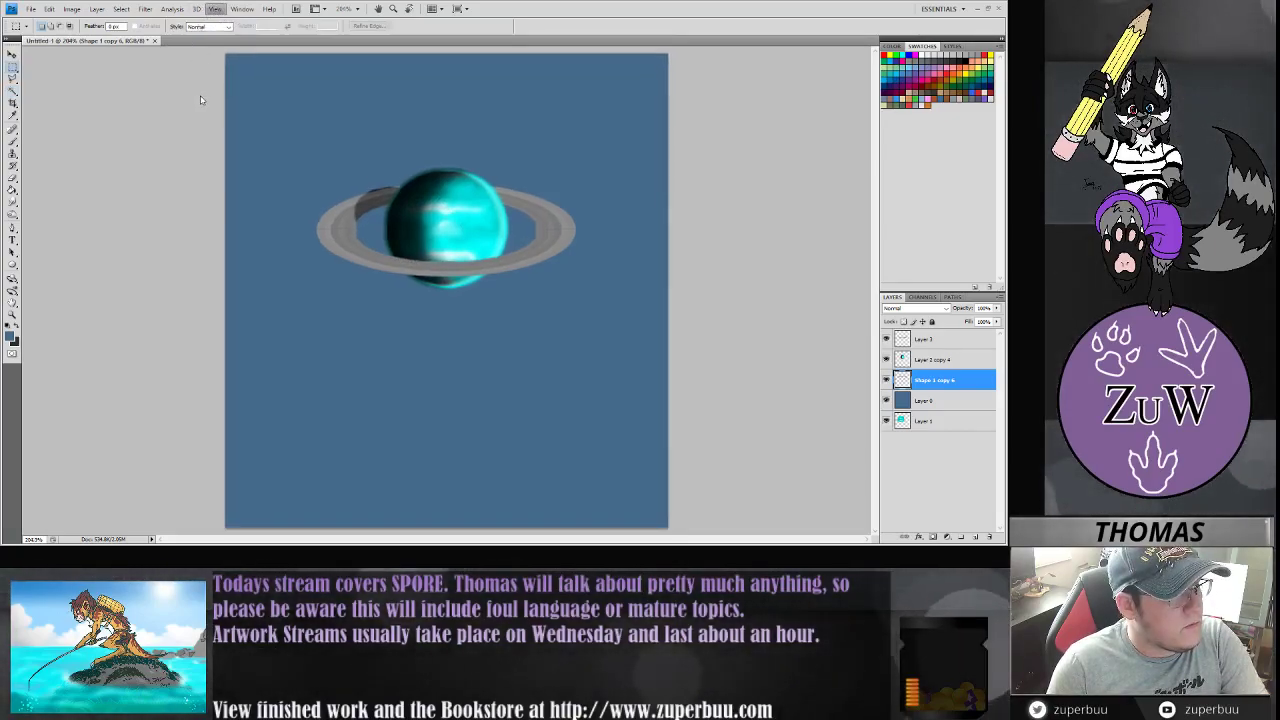
pyautogui.hotkey('ctrl', 'alt', '0')
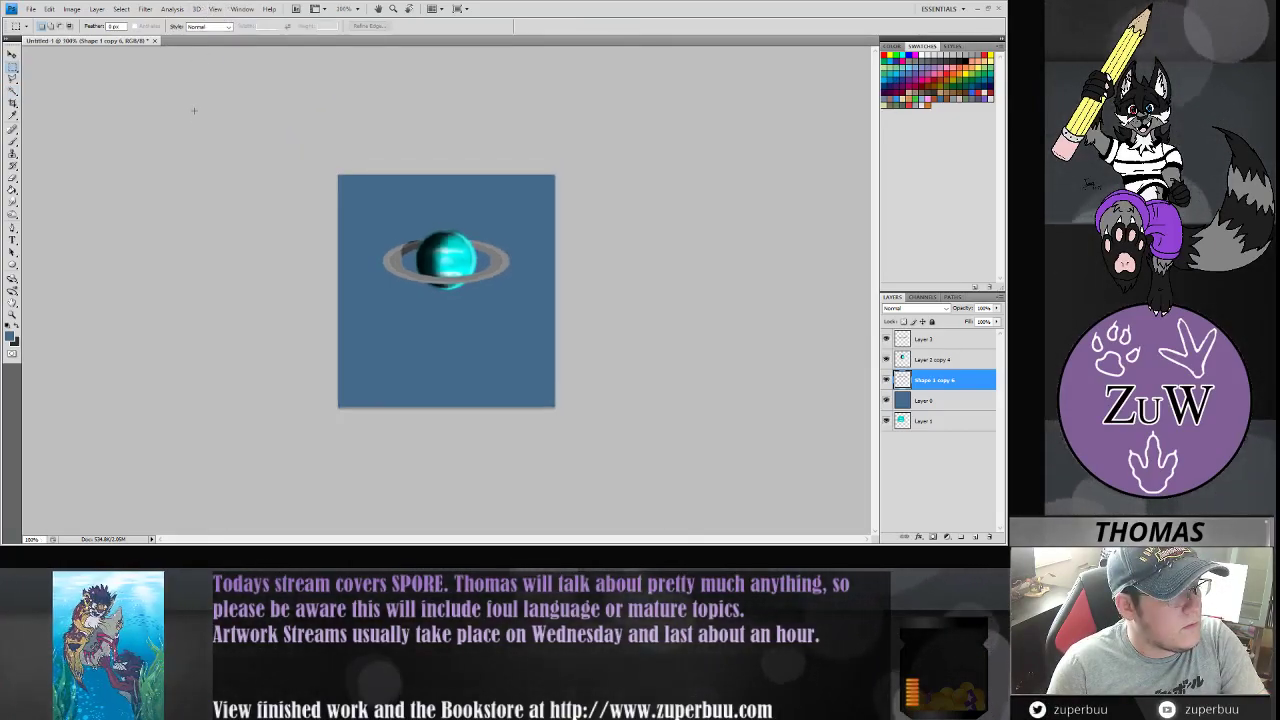
# - Try Soft Light on the front ring layer, Layer 3, and set its blending to Hard Light
pyautogui.click(13, 54)
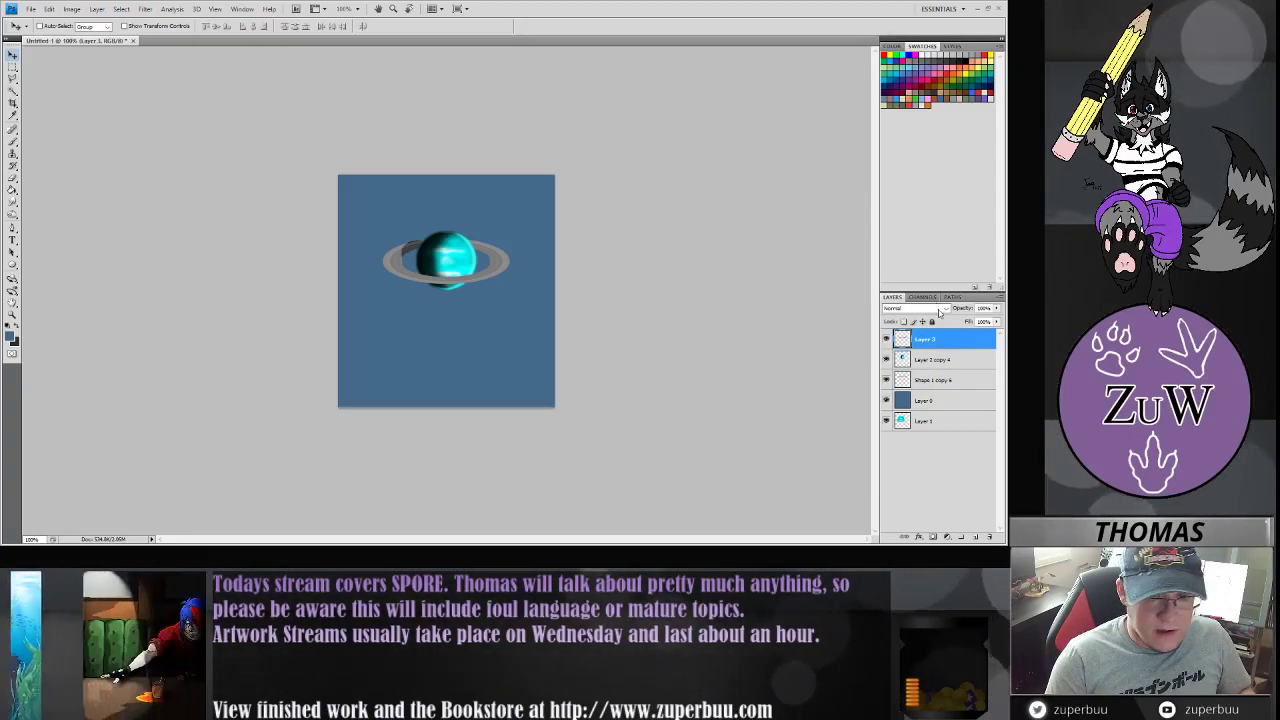
pyautogui.click(938, 309)
pyautogui.click(922, 454)
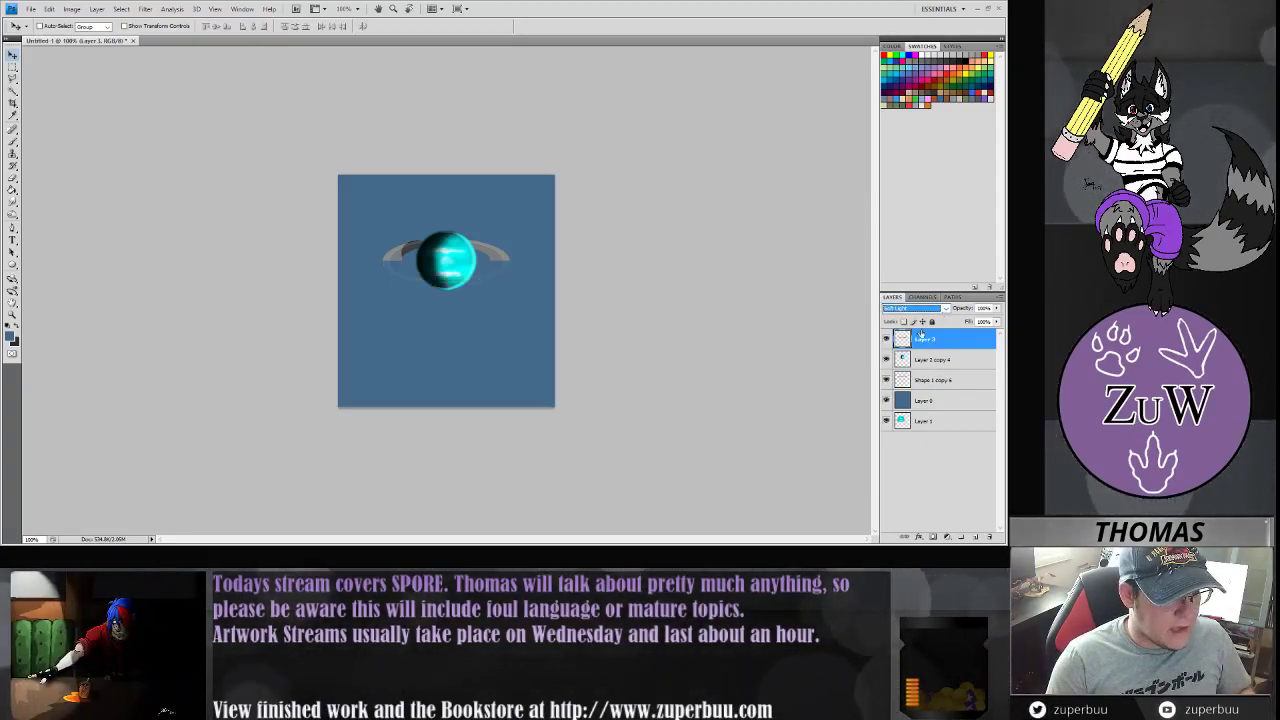
pyautogui.scroll(-1, 926, 310)
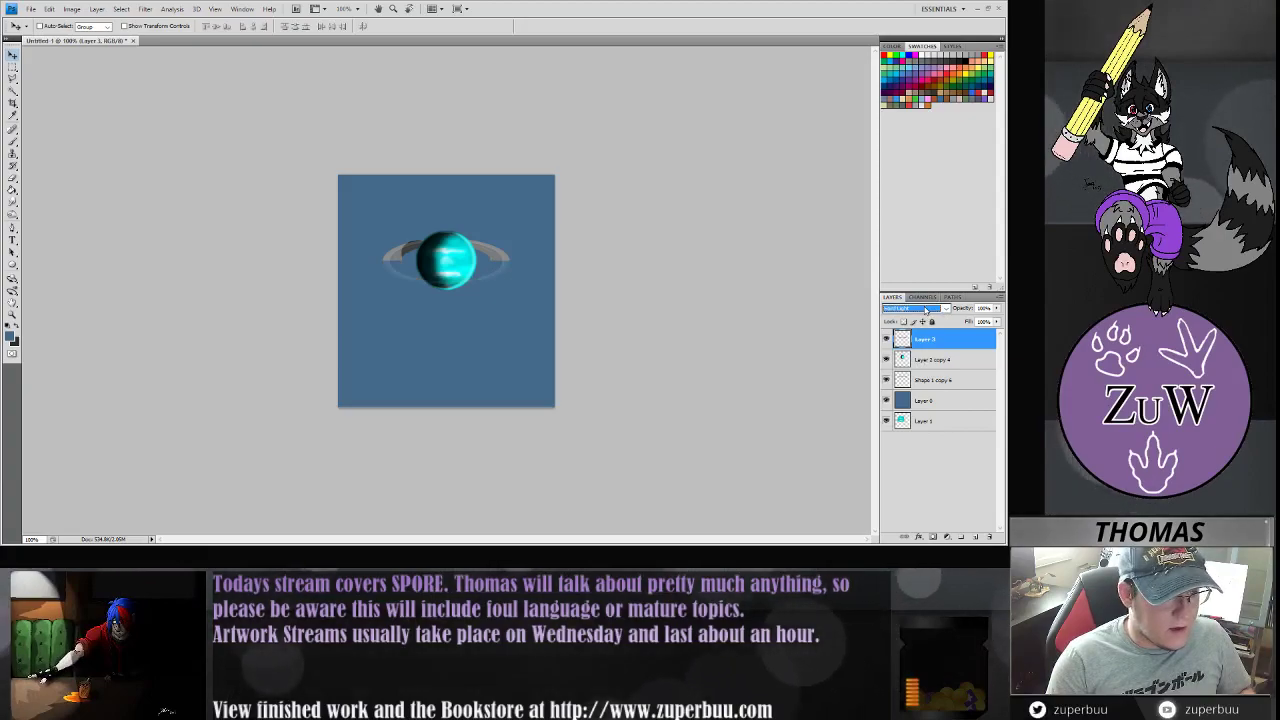
# - Try Linear Dodge (Add) blending on the back ring layer Shape 1 copy 6 and the front ring layer, Layer 3
pyautogui.click(930, 380)
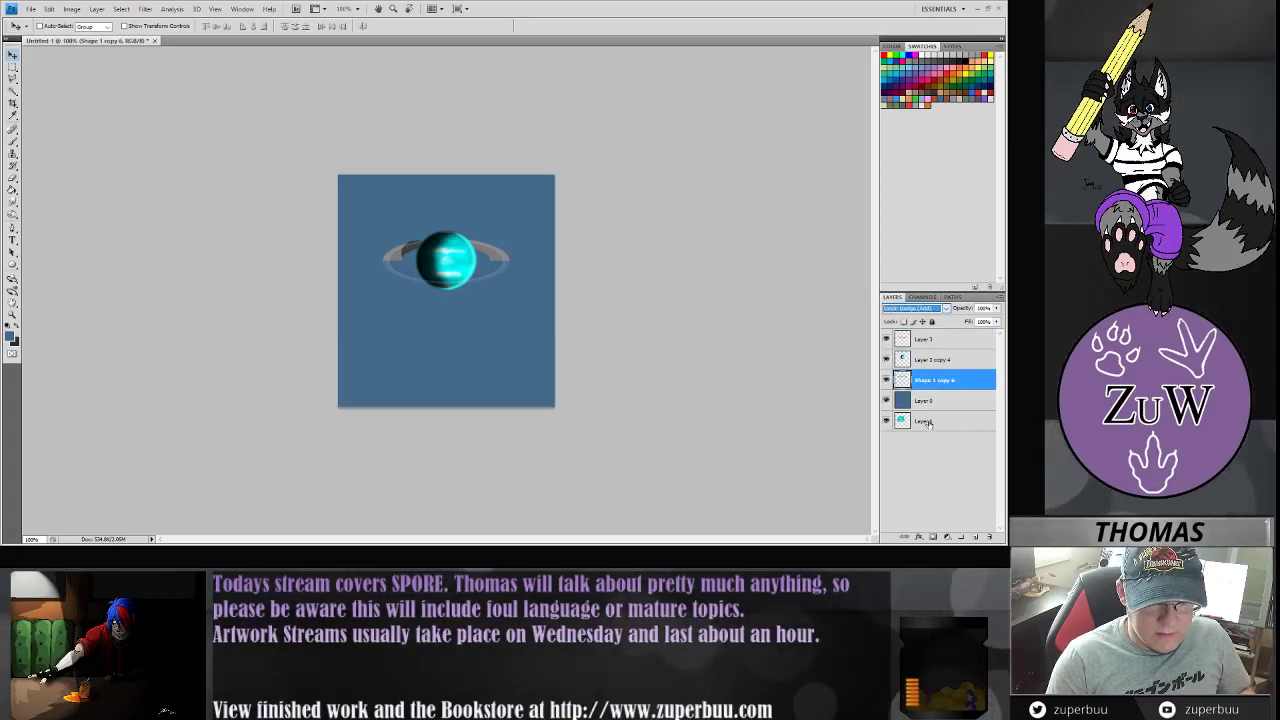
pyautogui.click(933, 340)
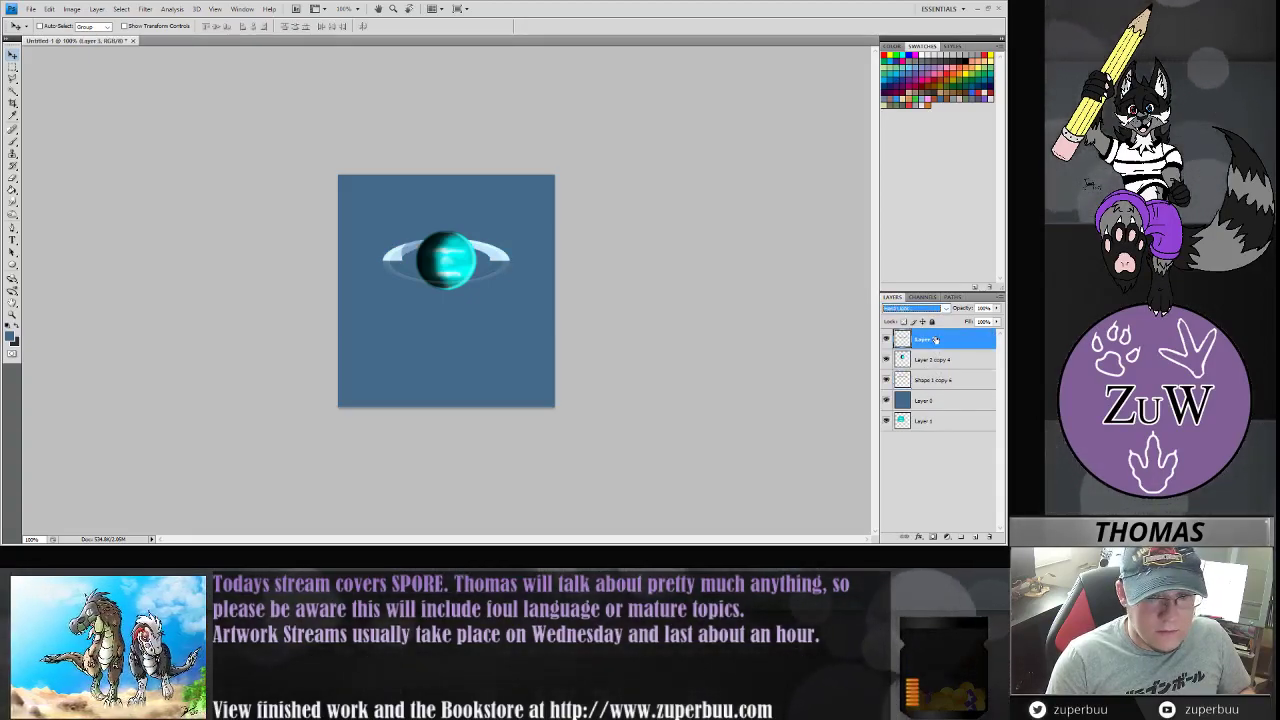
pyautogui.click(932, 383)
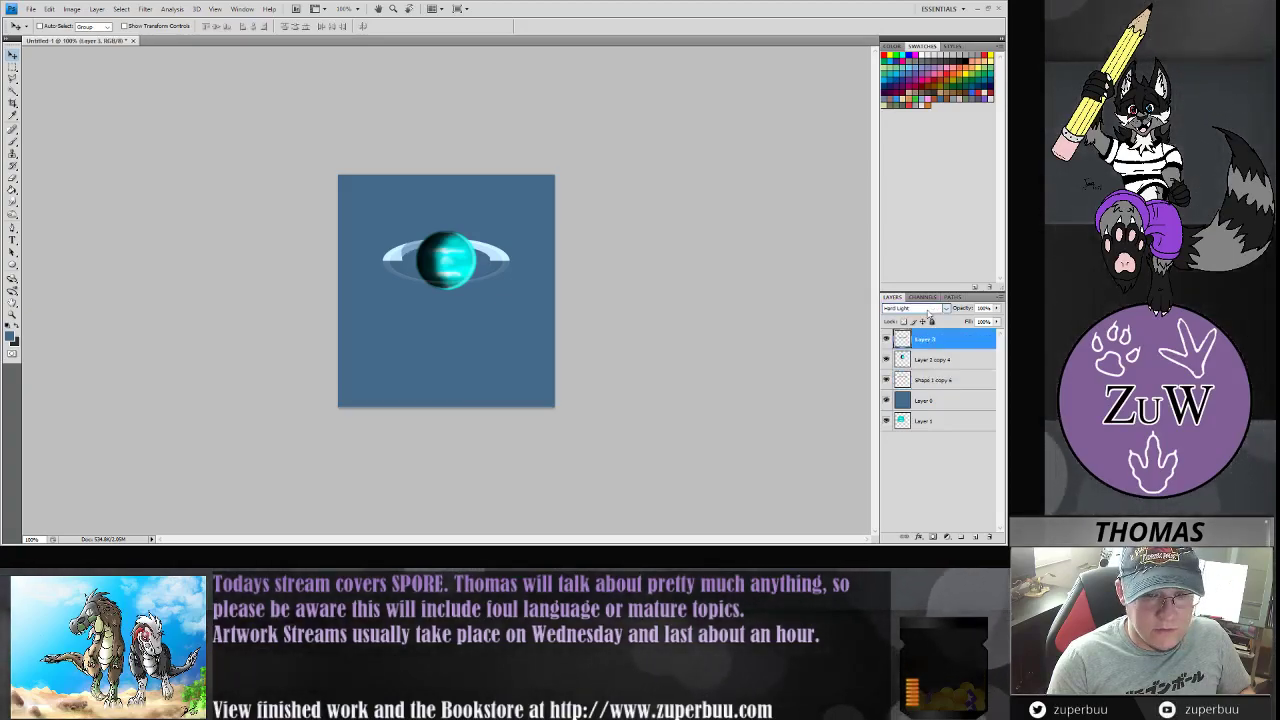
pyautogui.click(924, 421)
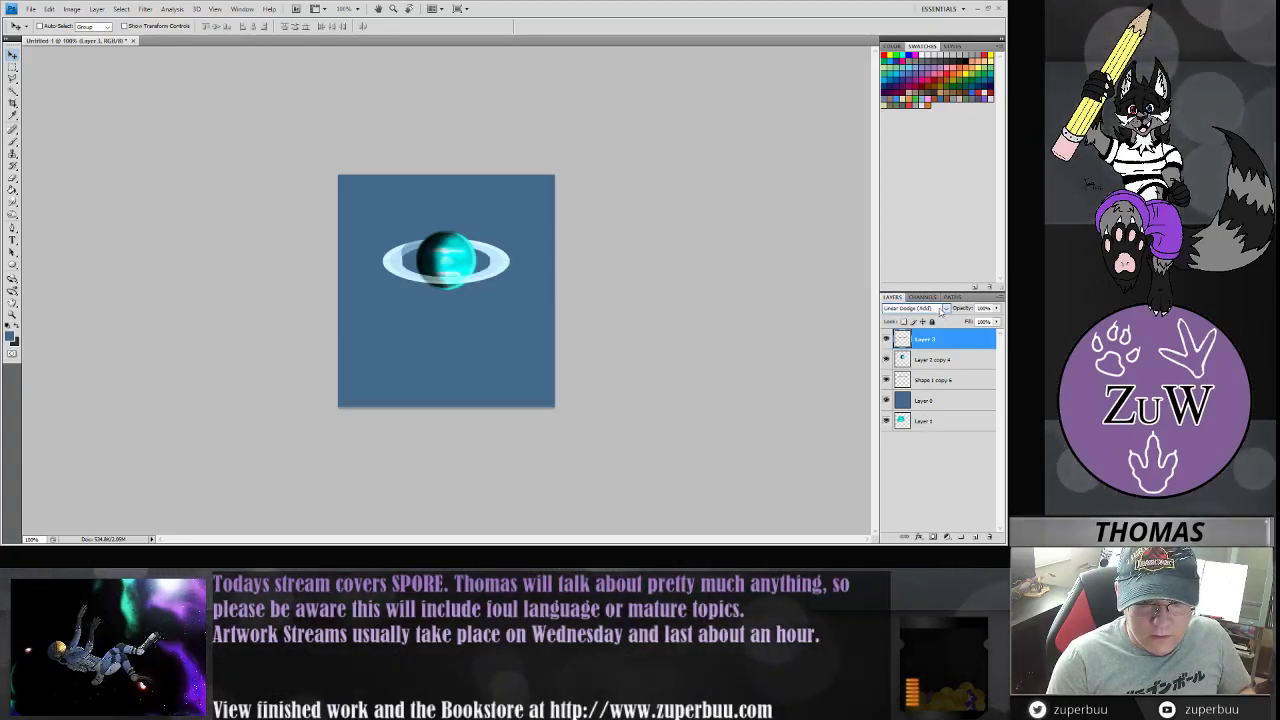
pyautogui.click(946, 346)
# - Set the blending of the back ring layer Shape 1 copy 6 to Hard Light
pyautogui.click(930, 385)
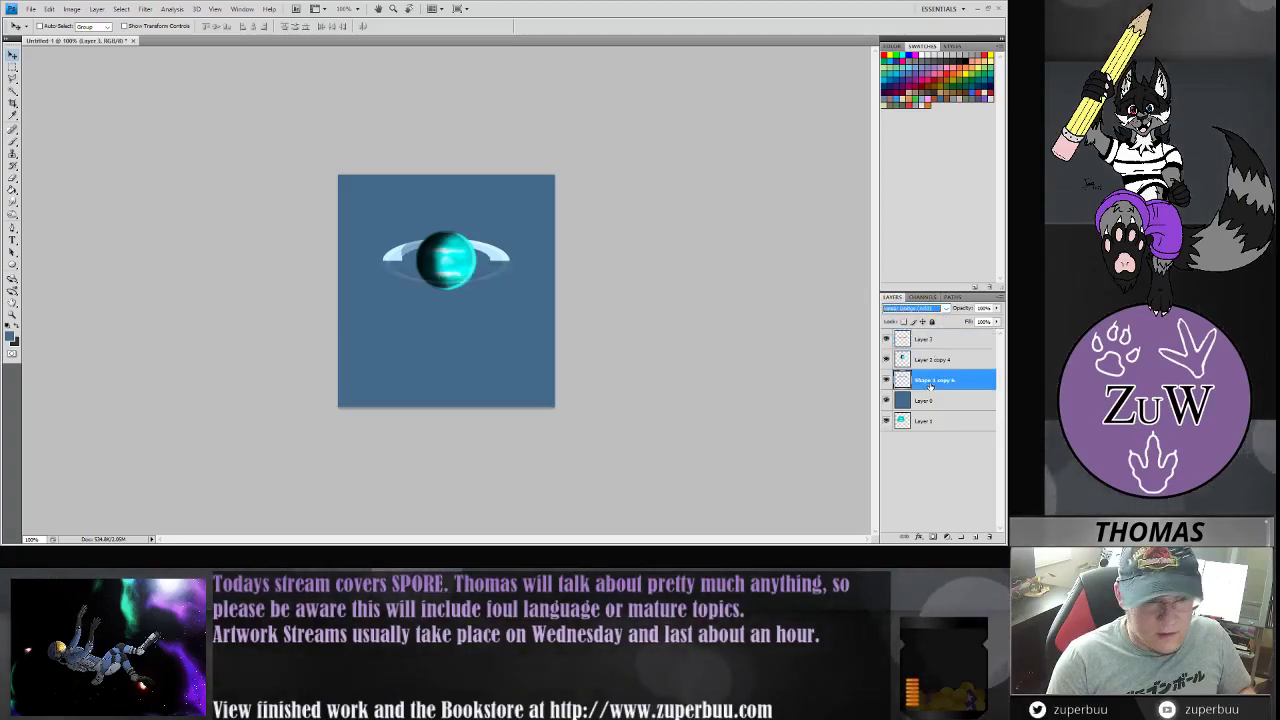
pyautogui.click(922, 468)
pyautogui.press('Return')
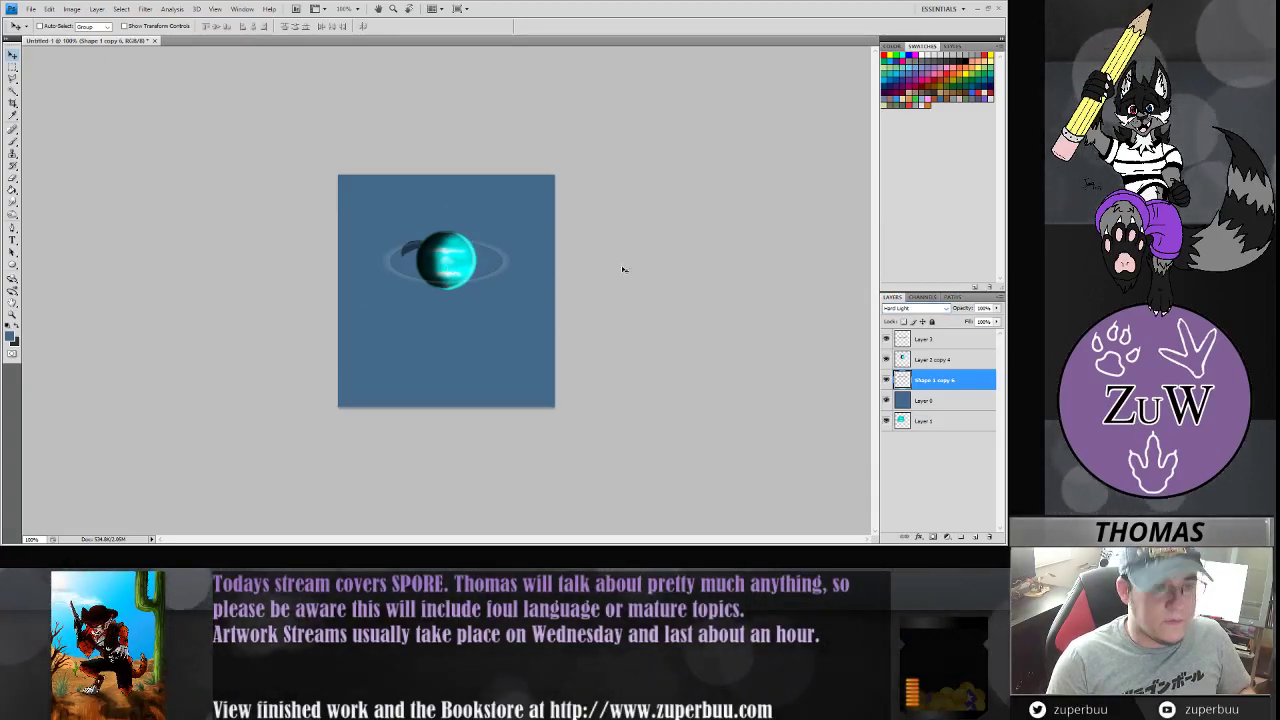
# - Try merging Layer 3, Layer 2 copy 4 and Shape 1 copy 6 into one layer, and undo the merge
pyautogui.click(930, 340)
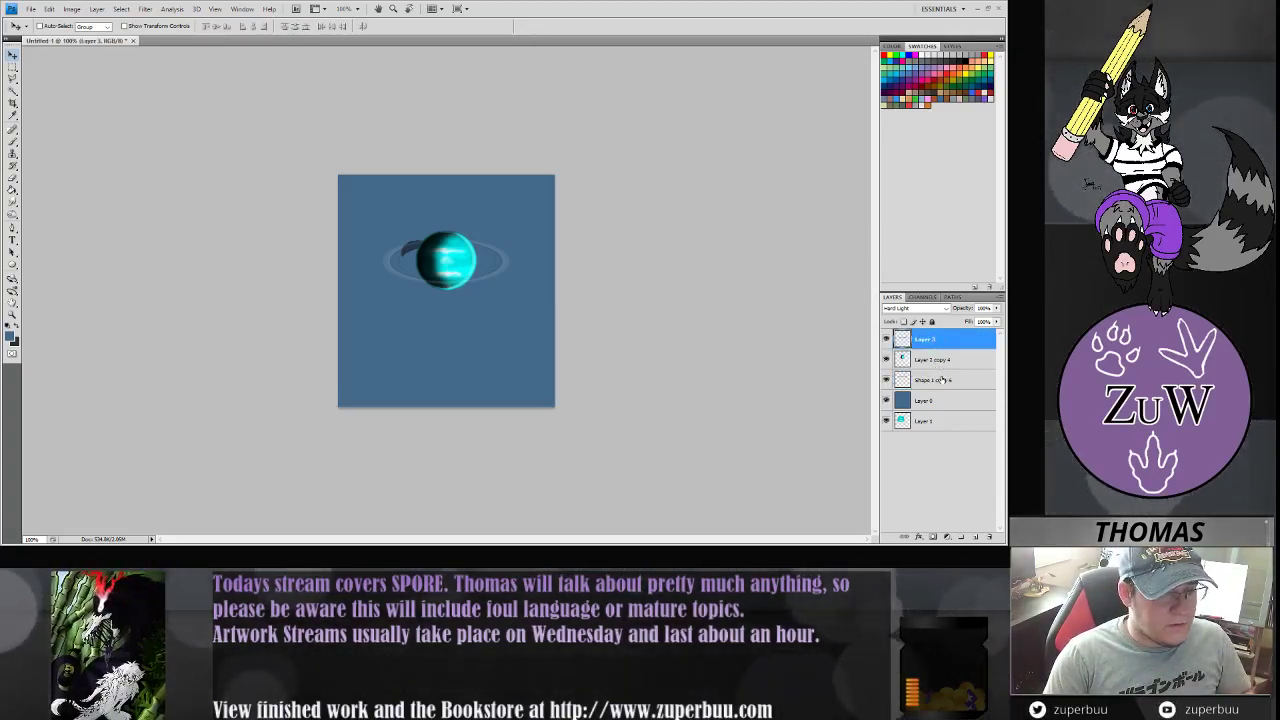
pyautogui.click(943, 362)
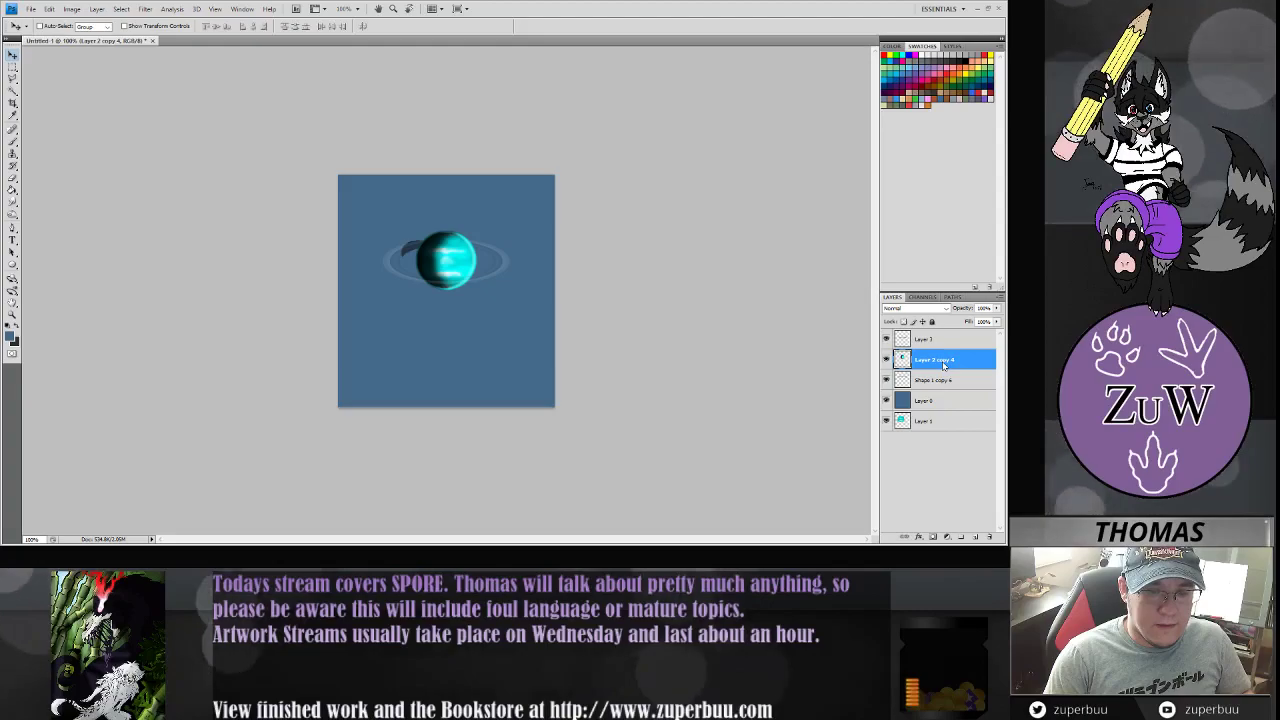
pyautogui.click(932, 343)
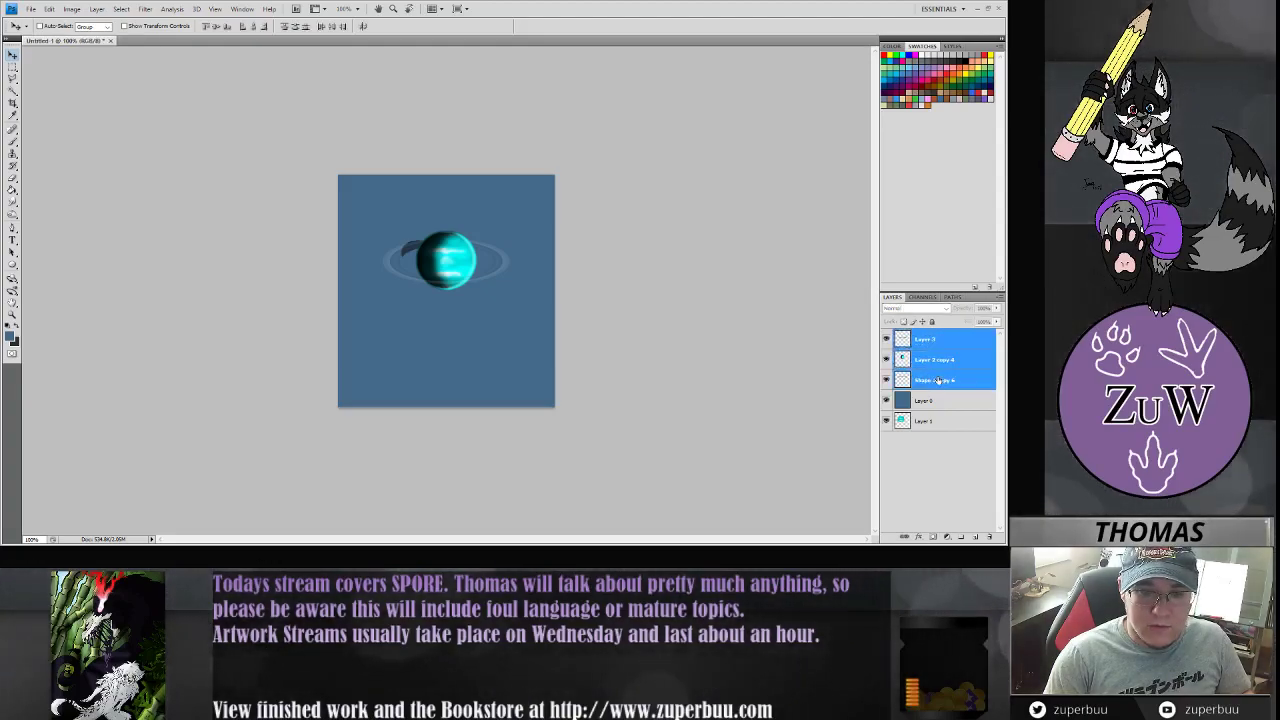
pyautogui.hotkey('ctrl', 'e')
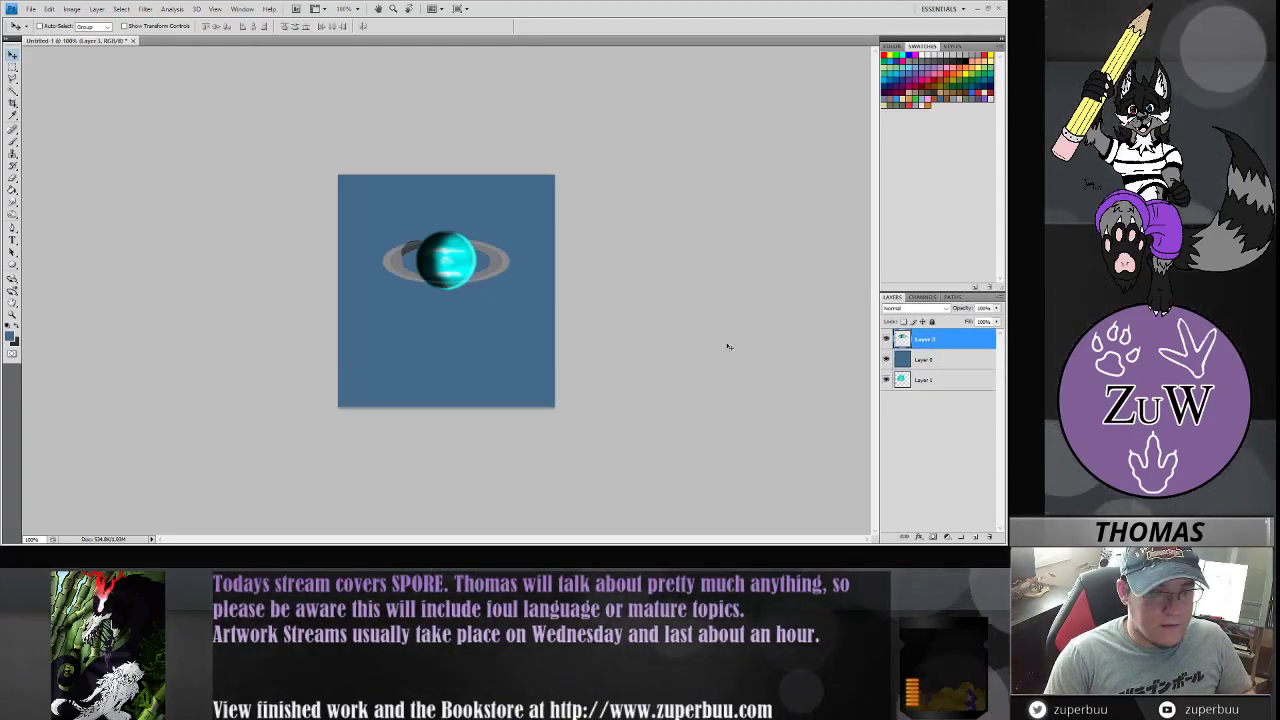
pyautogui.hotkey('ctrl', 'z')
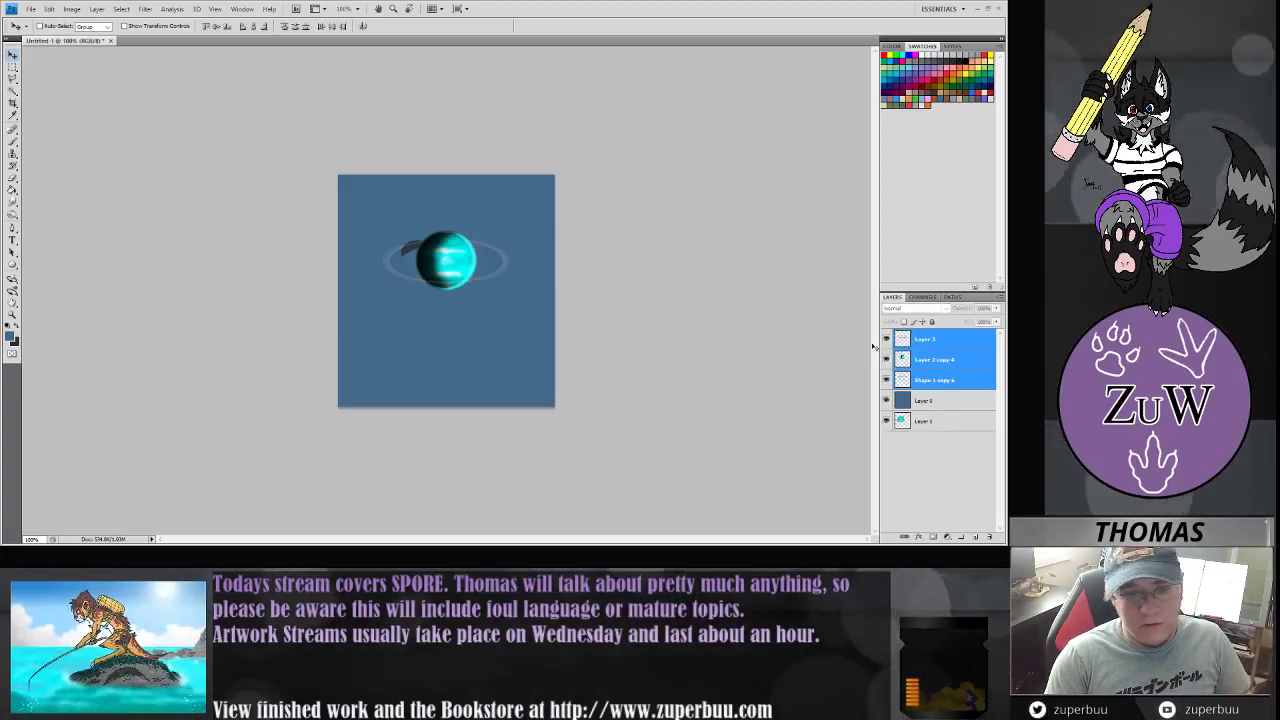
# - Try merging the front ring Layer 3 with the back ring Shape 1 copy 6, and undo the merge
pyautogui.click(922, 343)
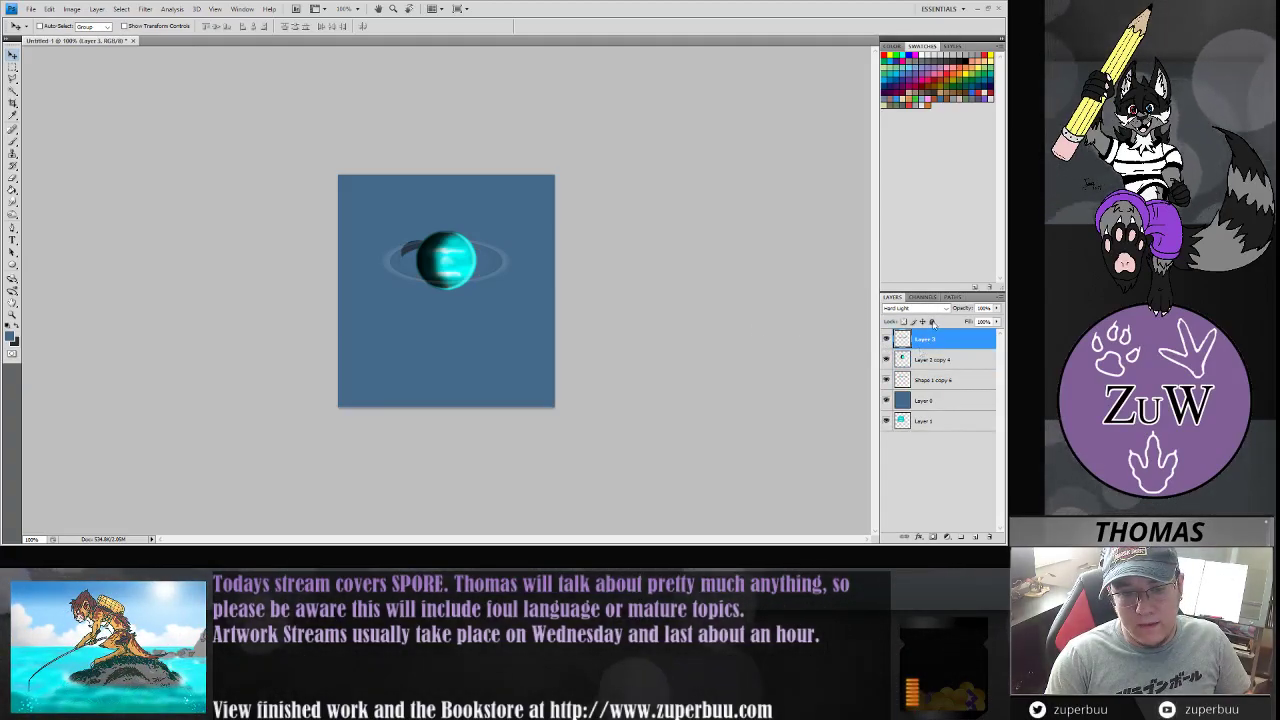
pyautogui.hotkey('ctrl', 'e')
pyautogui.hotkey('ctrl', 'z')
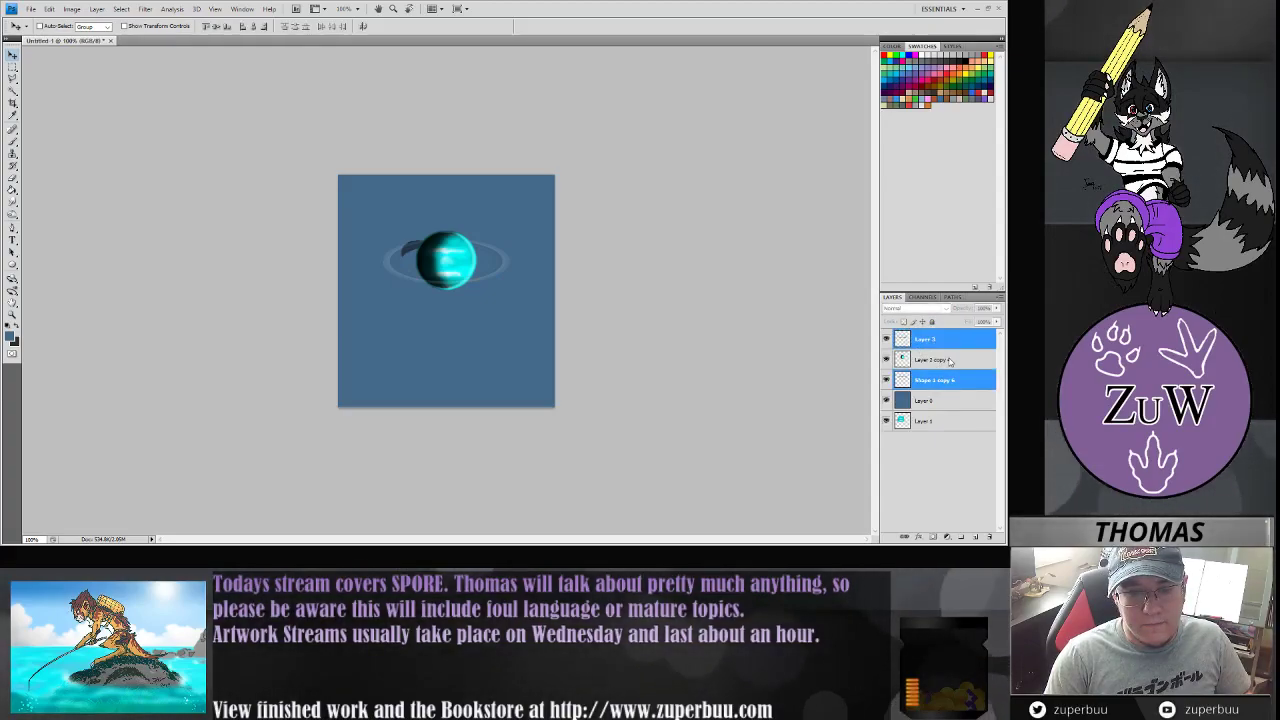
# - Try merging the planet and ring layers with Layer 0 and Layer 1 hidden, redisplay Layer 0, and undo the merge, leaving Layer 1 hidden
pyautogui.click(885, 400)
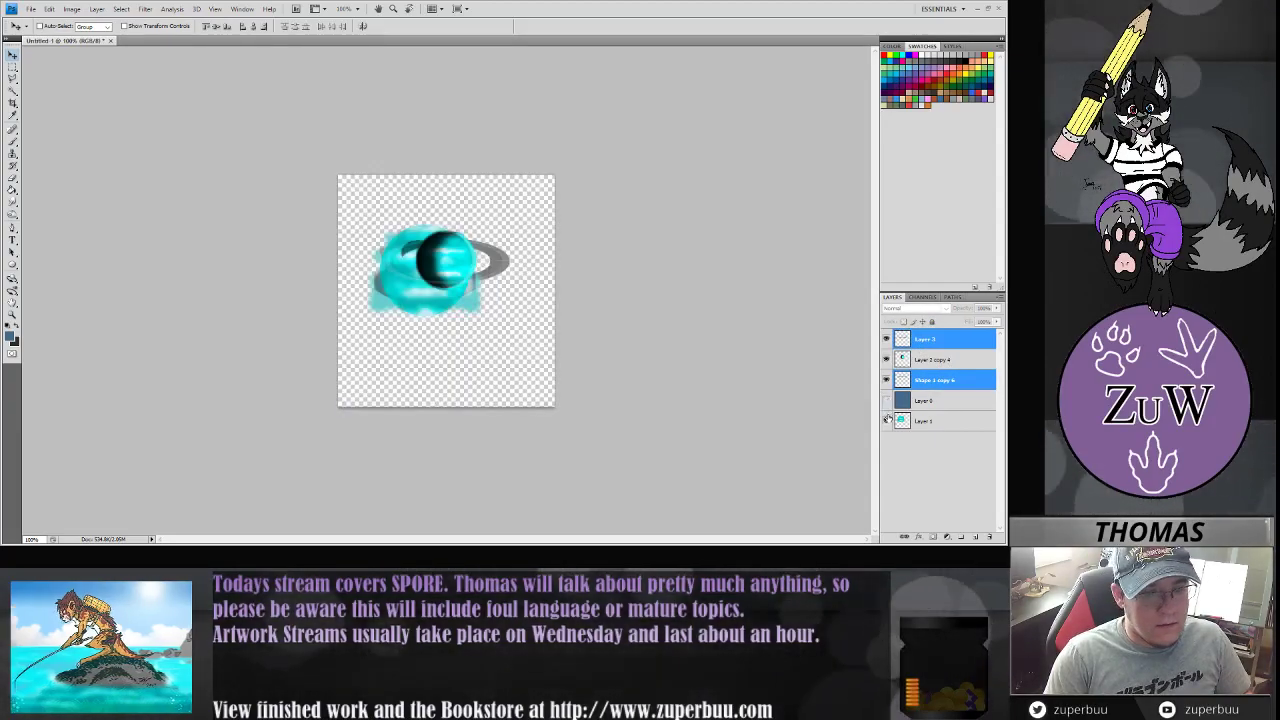
pyautogui.click(885, 420)
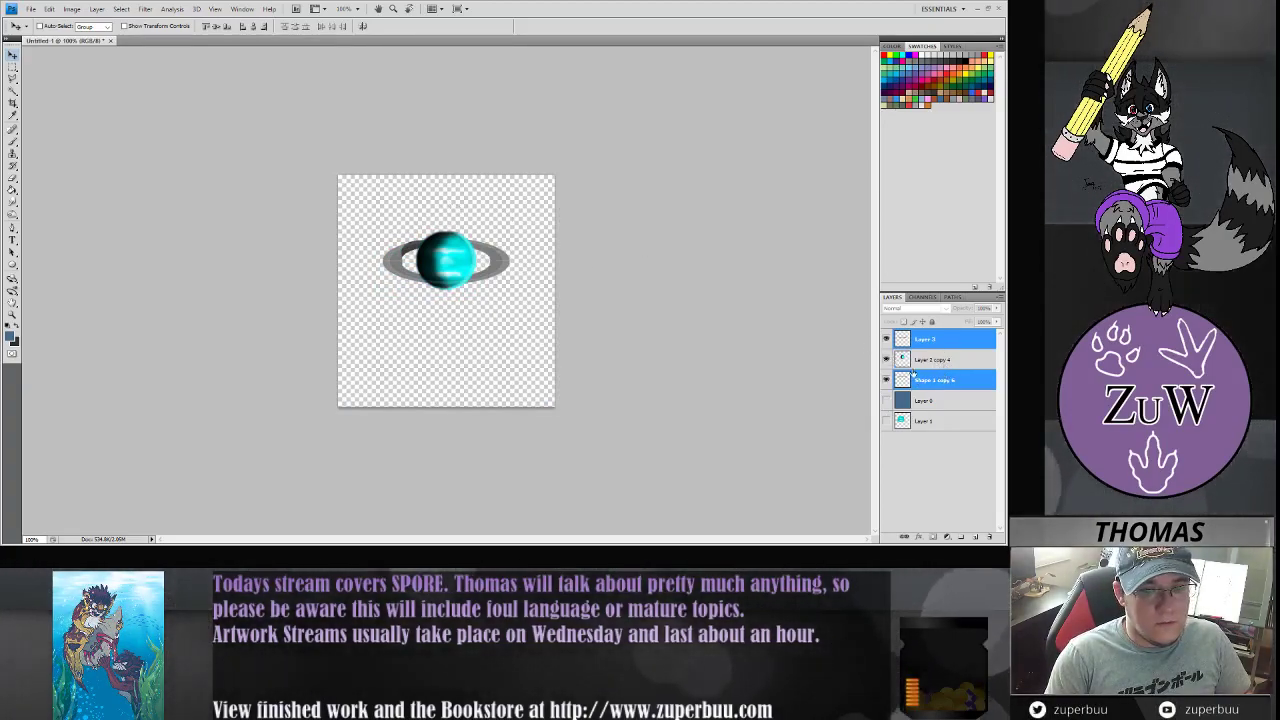
pyautogui.hotkey('ctrl', 'shift', 'e')
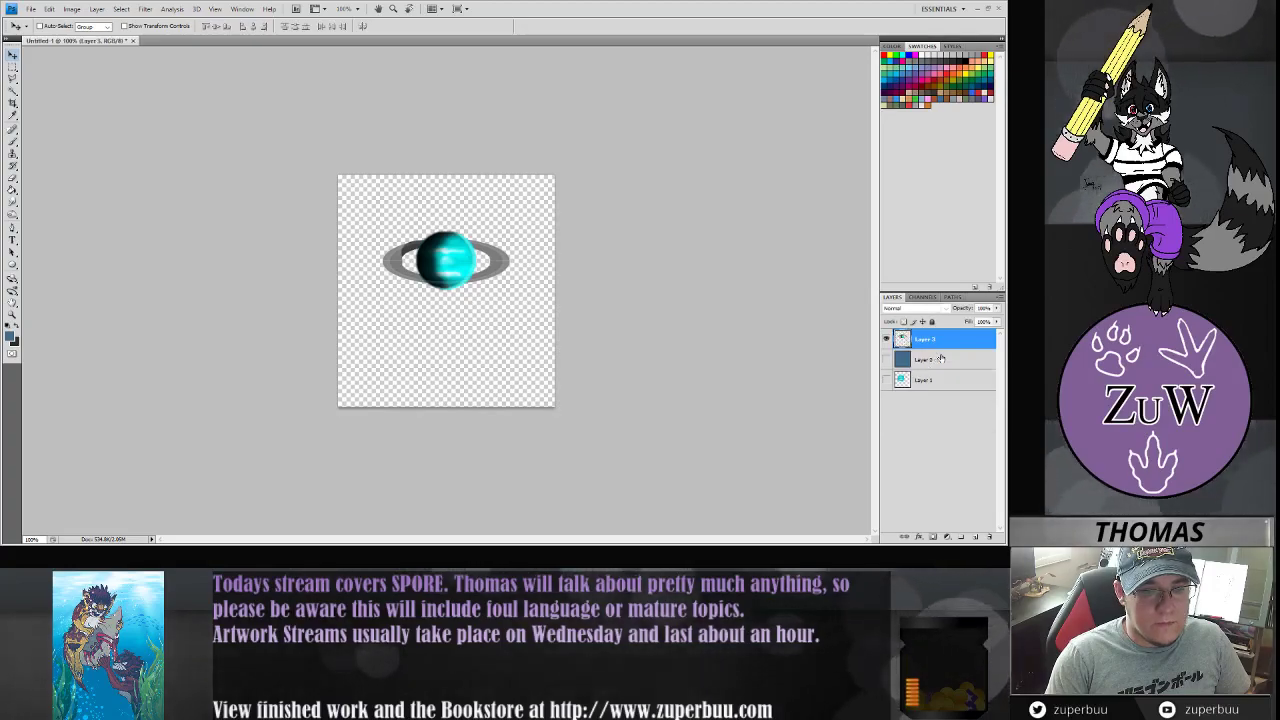
pyautogui.click(886, 360)
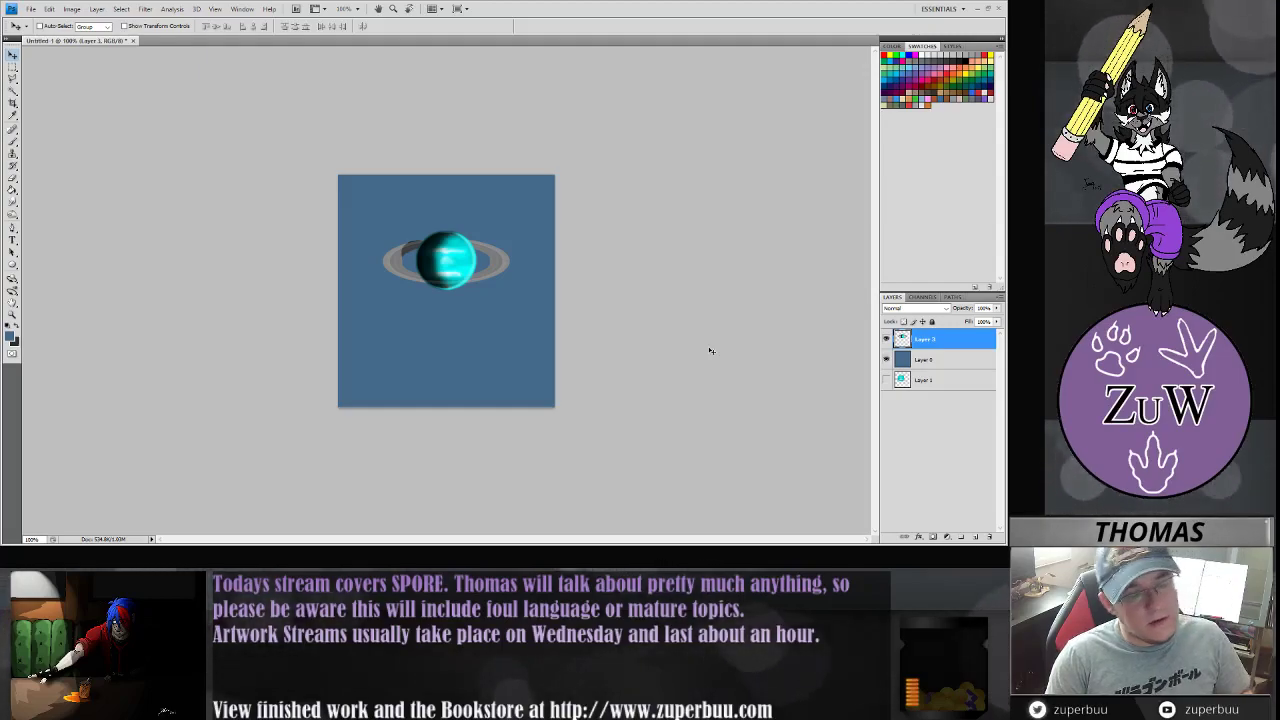
pyautogui.click(50, 42)
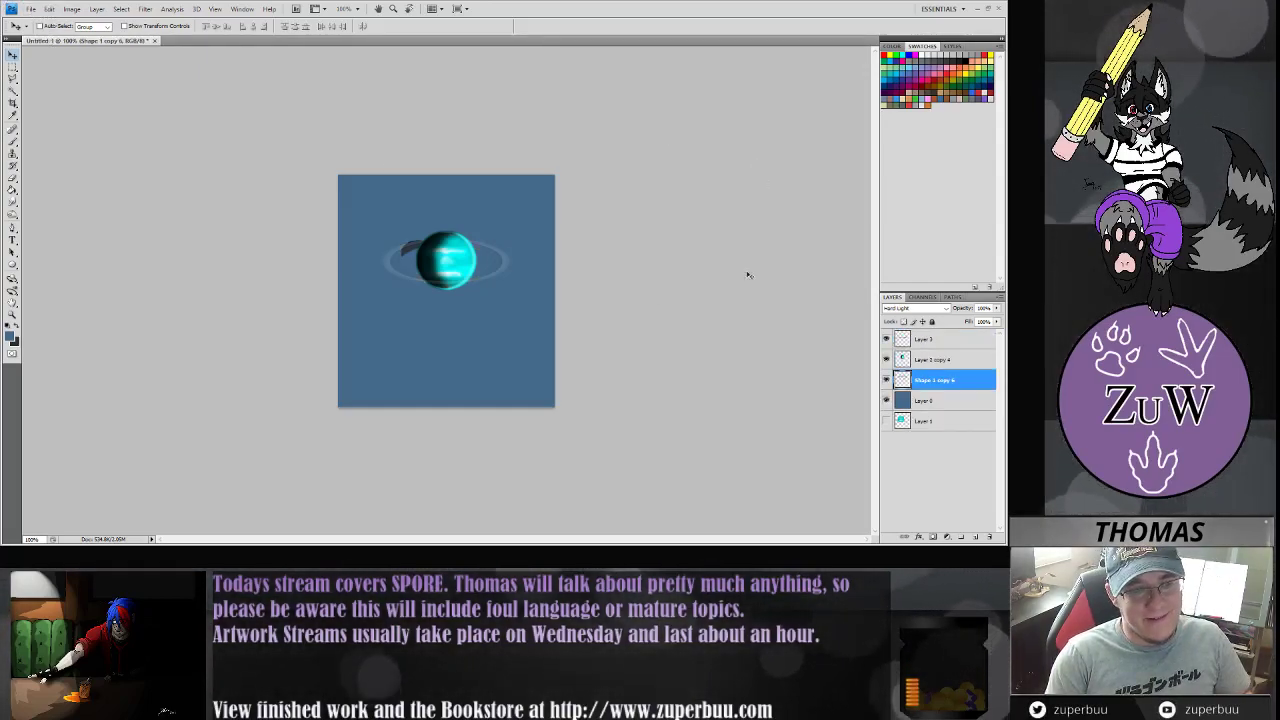
# - Duplicate Layer 3, Layer 2 copy 4 and Shape 1 copy 6 together and move the copied ringed planet directly below the original
pyautogui.click(935, 360)
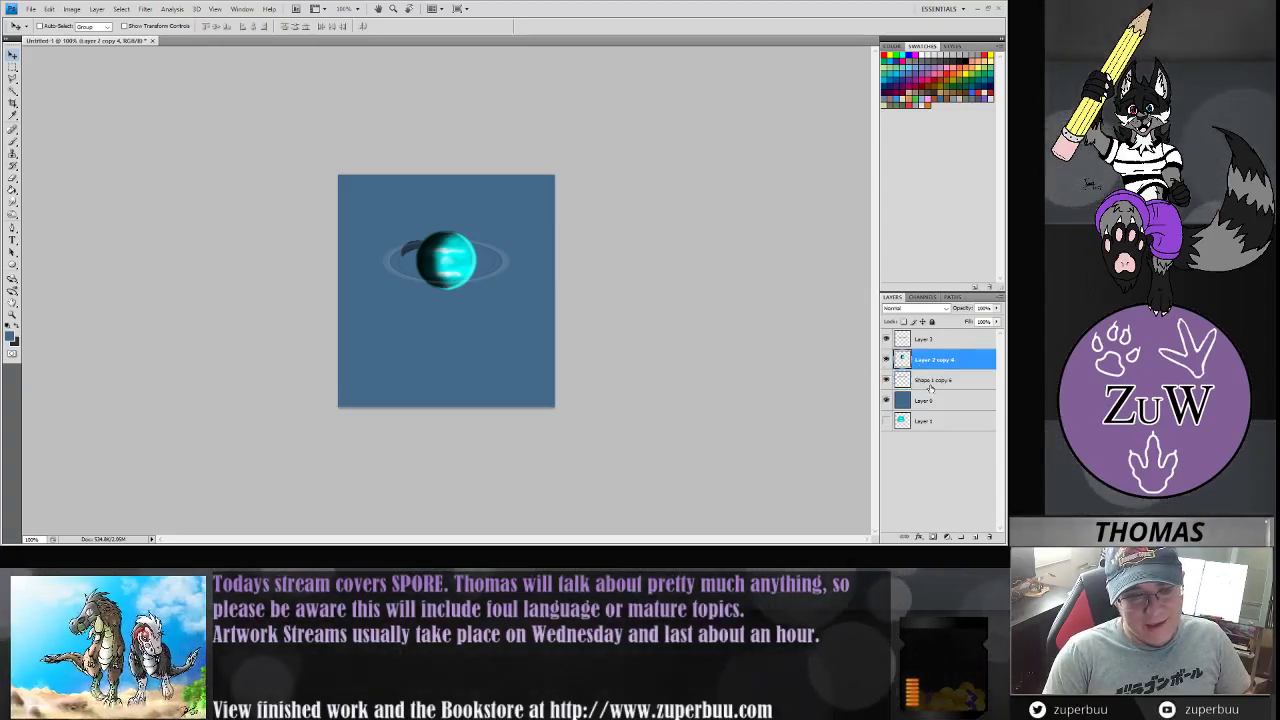
pyautogui.keyDown('shift'); pyautogui.click(930, 382); pyautogui.keyUp('shift')
pyautogui.keyDown('shift'); pyautogui.click(930, 340); pyautogui.keyUp('shift')
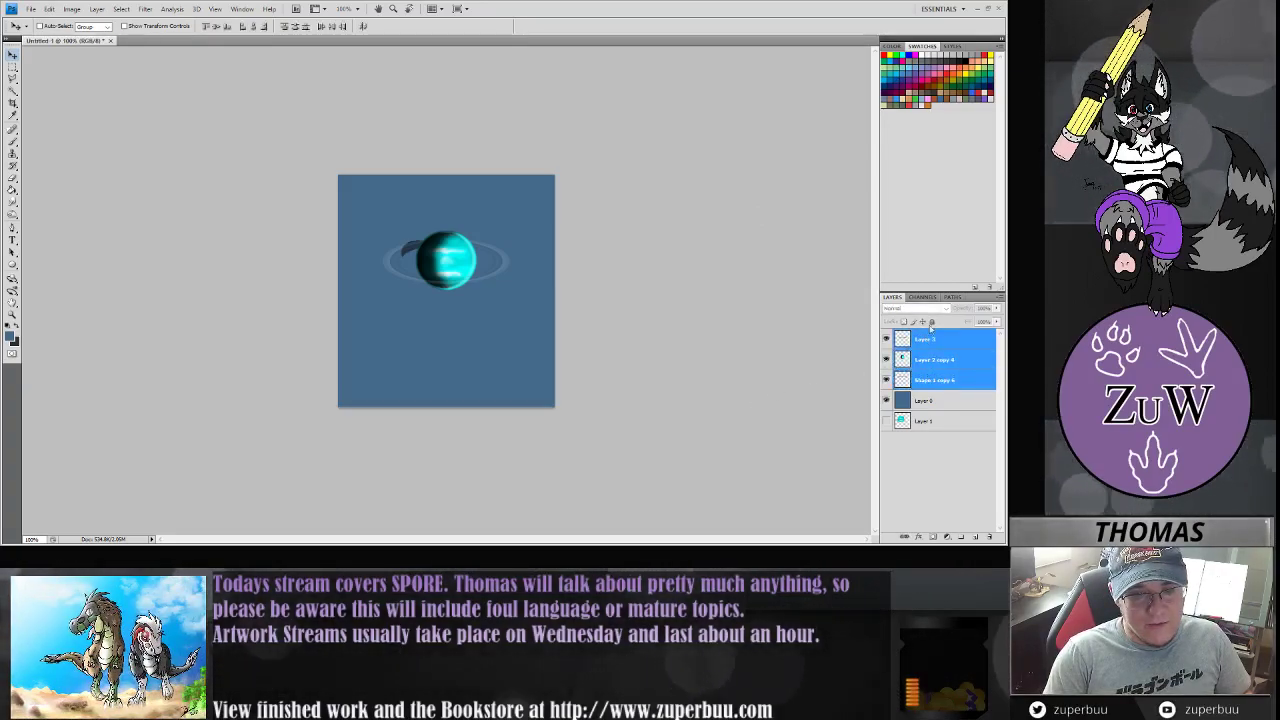
pyautogui.hotkey('ctrl', 'j')
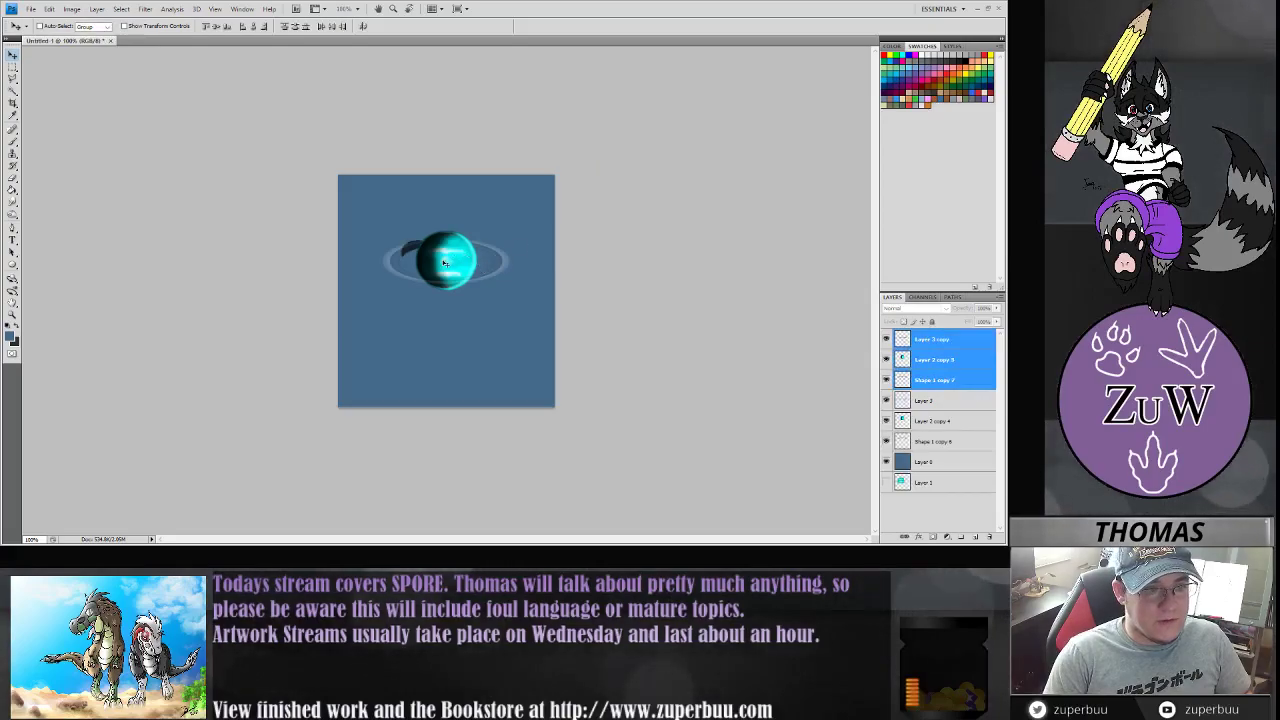
pyautogui.moveTo(445, 262); pyautogui.dragTo(441, 352)
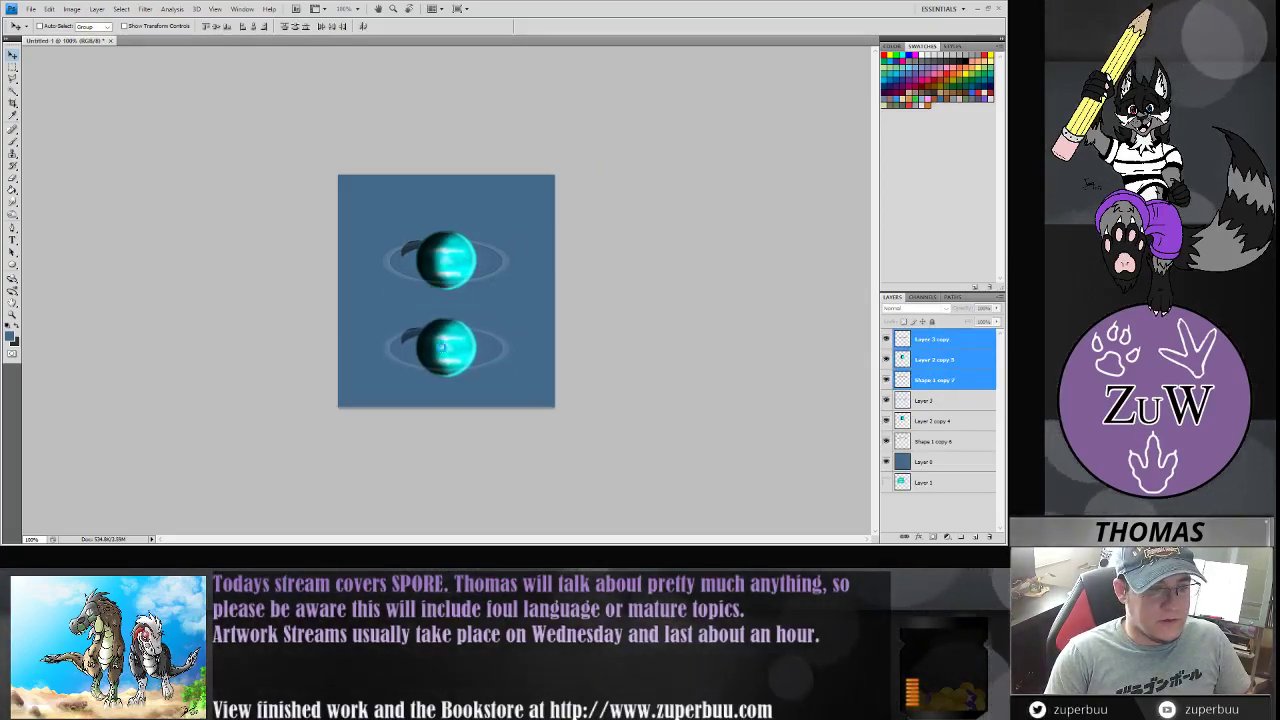
# - Shift the hue of the lower planet, Layer 2 copy 5, to crimson pink with a Hue/Saturation adjustment
pyautogui.click(963, 364)
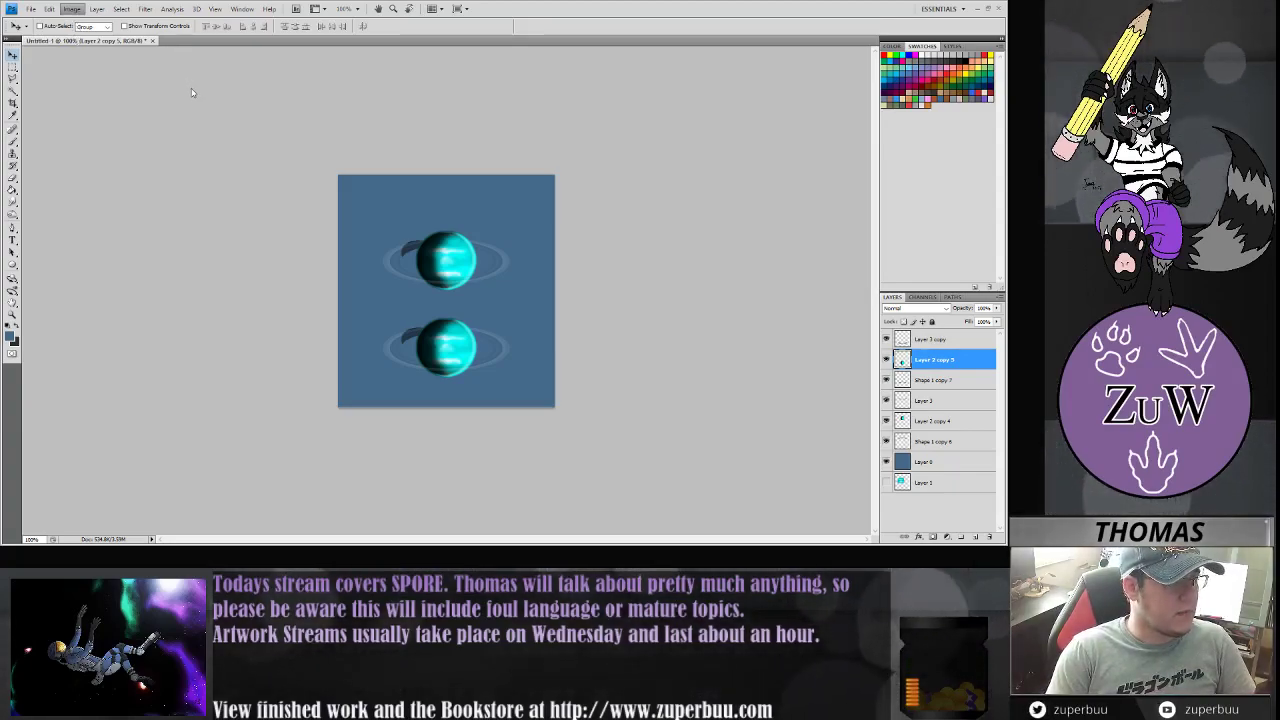
pyautogui.press('i')
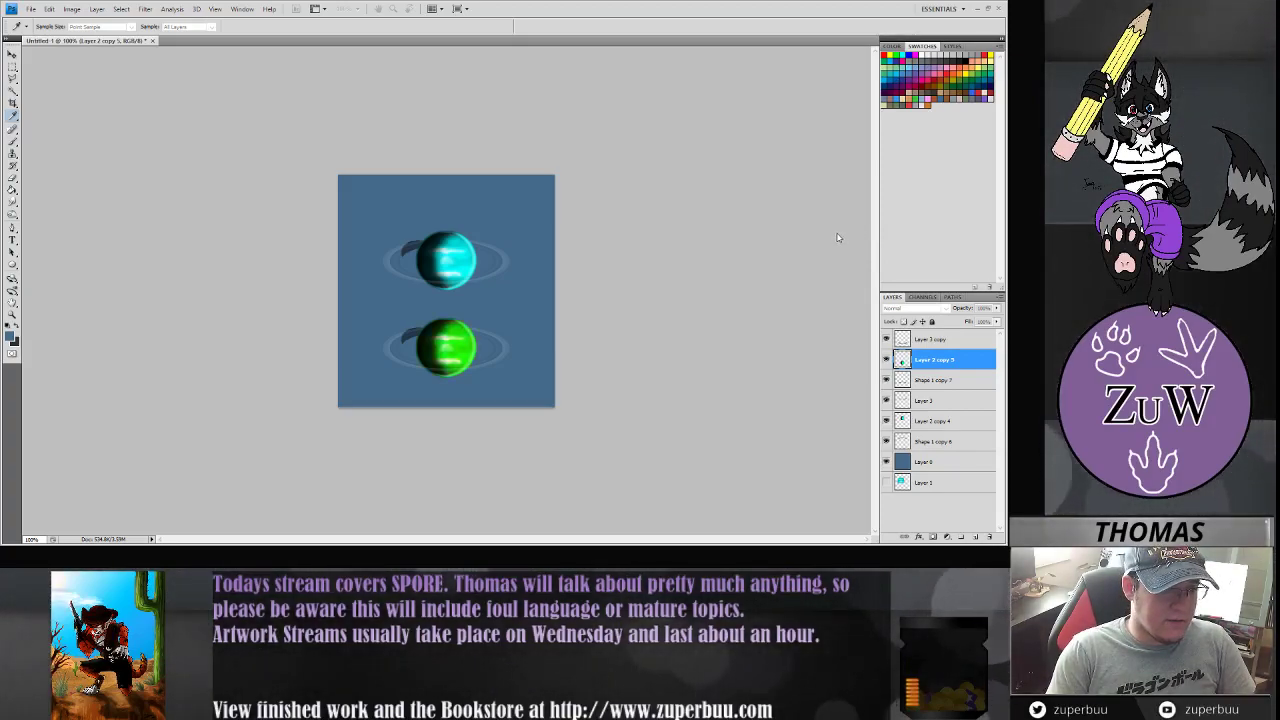
pyautogui.moveTo(820, 241); pyautogui.dragTo(921, 238)
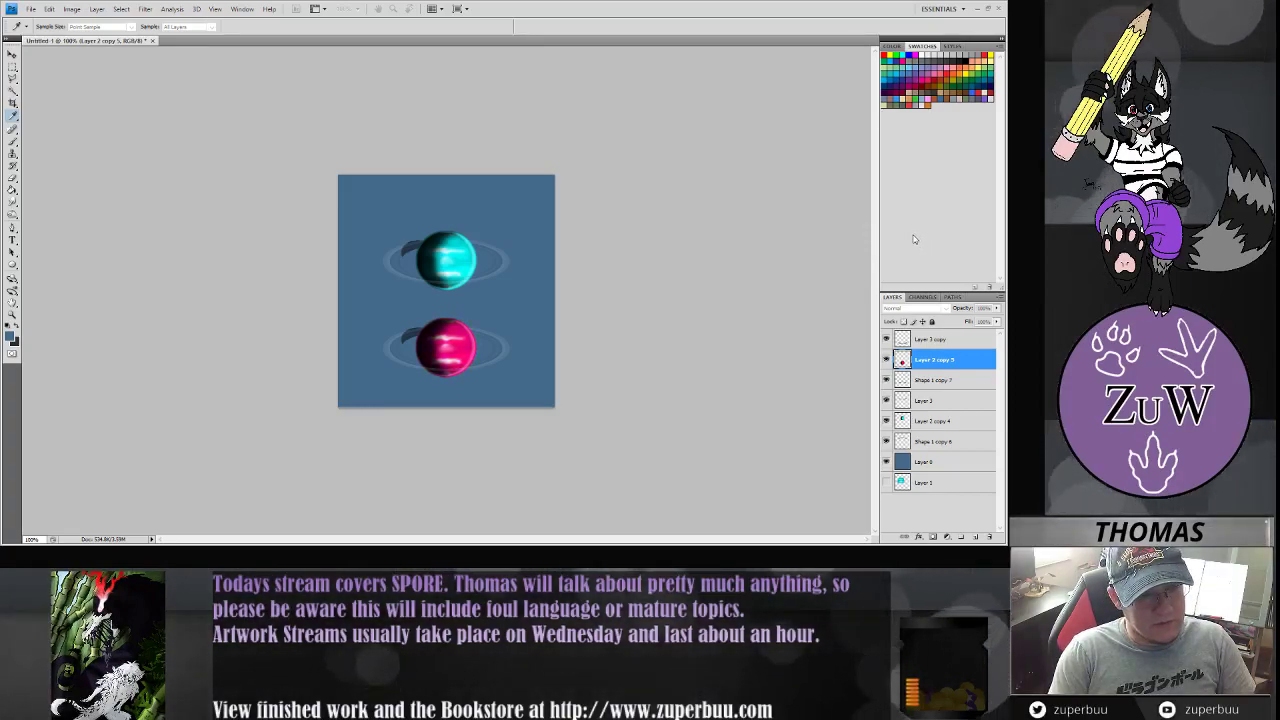
# - Step backward through the lower planet's colour edits and step forward again to the muted crimson version
pyautogui.hotkey('ctrl', 'alt', 'z')
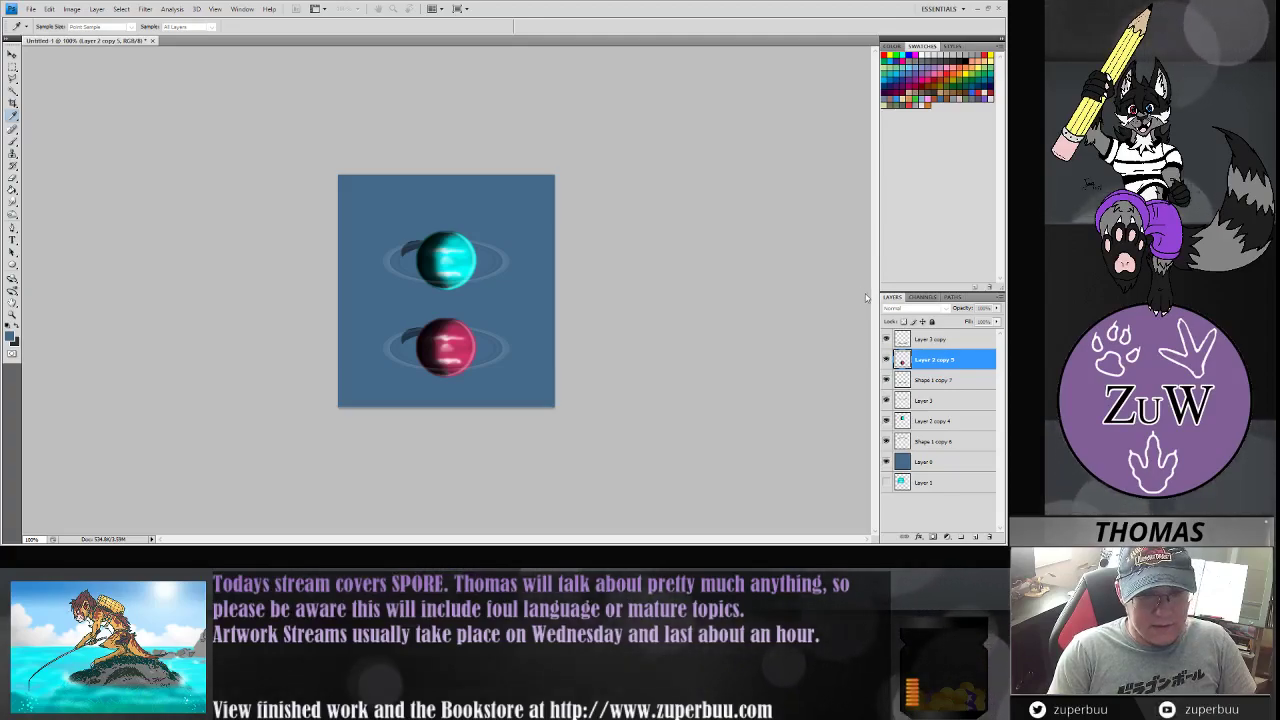
pyautogui.moveTo(868, 299); pyautogui.dragTo(890, 305)
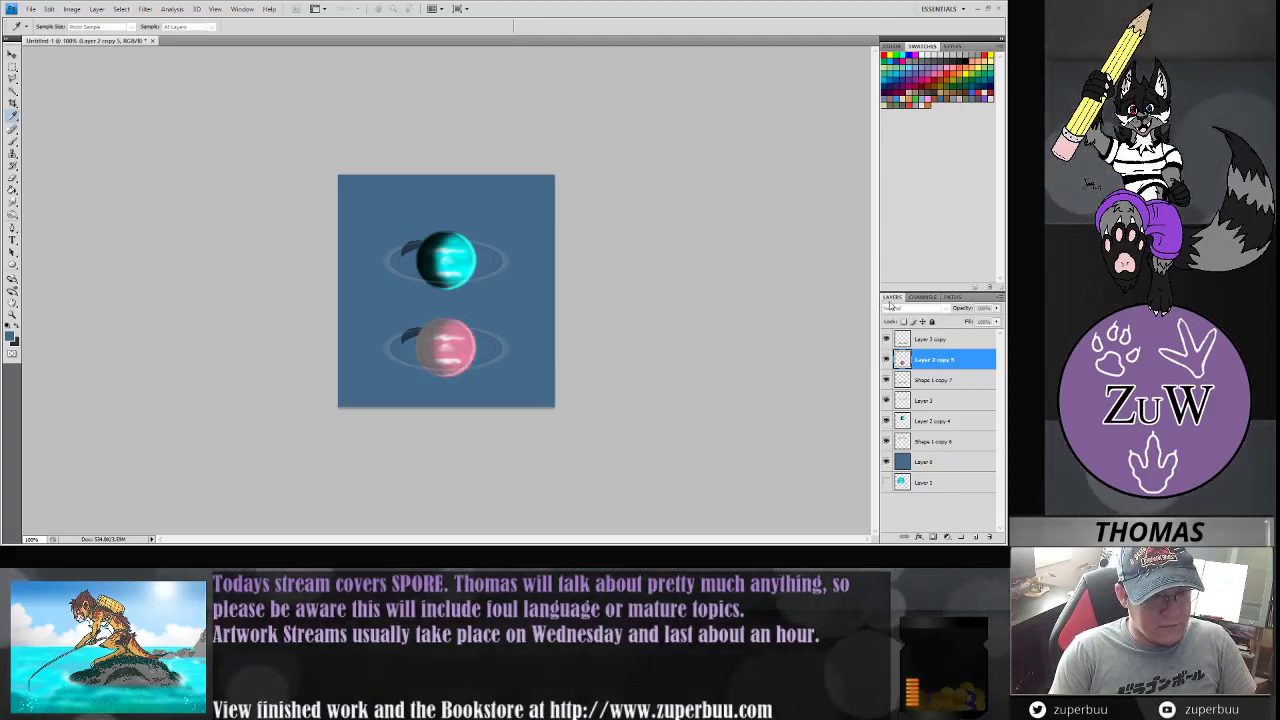
pyautogui.hotkey('ctrl', 'alt', 'z')
pyautogui.hotkey('ctrl', 'alt', 'z')
pyautogui.hotkey('ctrl', 'alt', 'z')
pyautogui.hotkey('ctrl', 'alt', 'z')
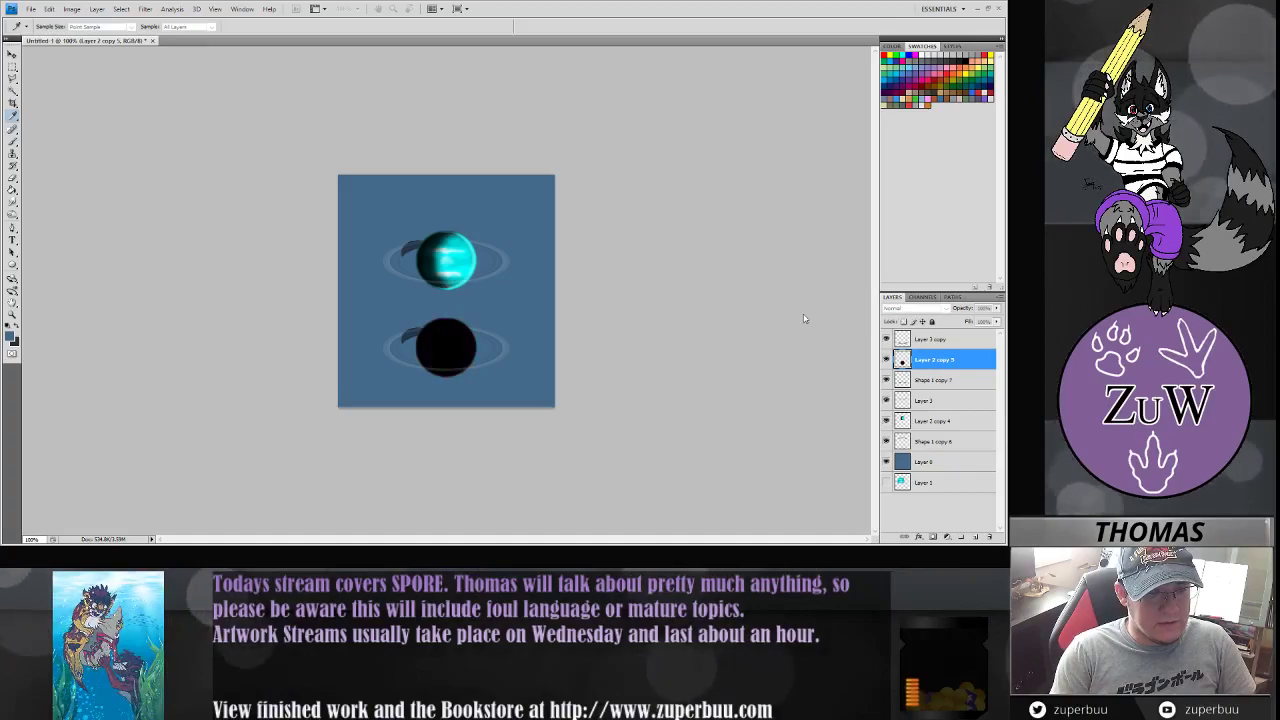
pyautogui.hotkey('ctrl', 'shift', 'z')
pyautogui.hotkey('ctrl', 'shift', 'z')
pyautogui.hotkey('ctrl', 'shift', 'z')
pyautogui.hotkey('ctrl', 'shift', 'z')
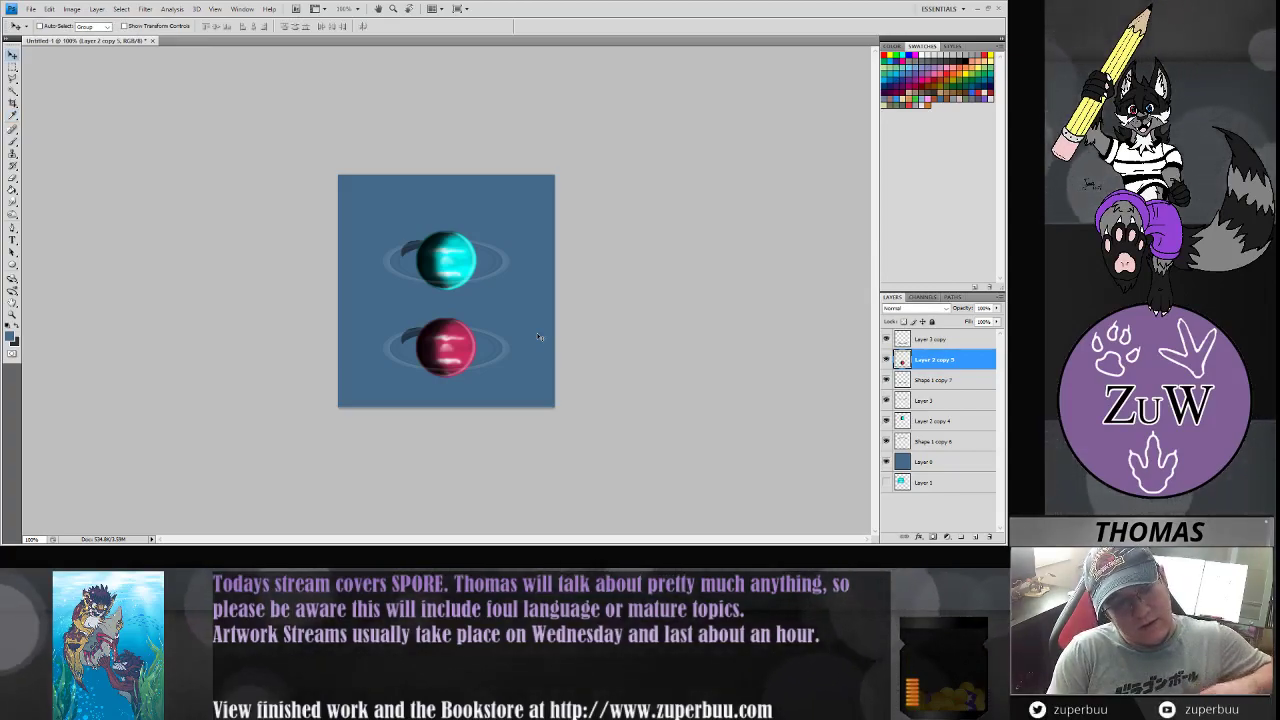
# - Scale Layer 3 copy, Layer 2 copy 5 and Shape 1 copy 7 together to about 30% and place them above and left of the turquoise planet
pyautogui.keyDown('ctrl'); pyautogui.click(940, 339); pyautogui.keyUp('ctrl')
pyautogui.keyDown('ctrl'); pyautogui.click(940, 380); pyautogui.keyUp('ctrl')
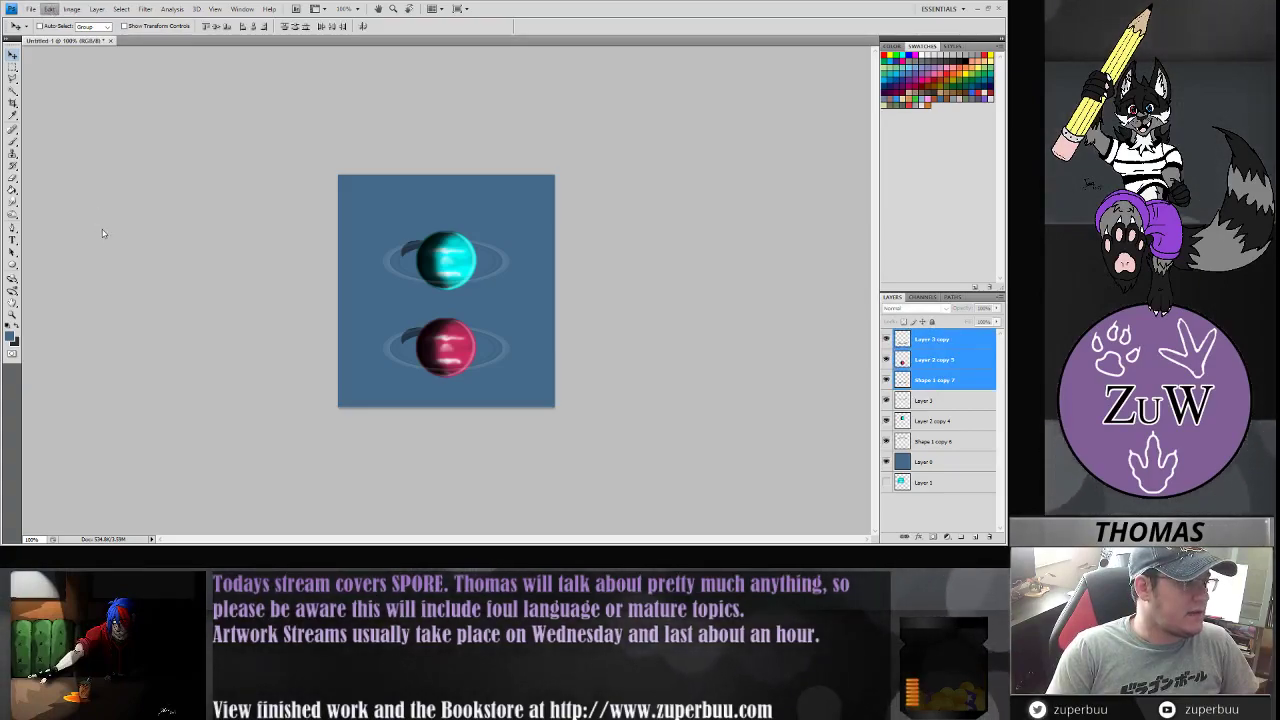
pyautogui.hotkey('ctrl', 't')
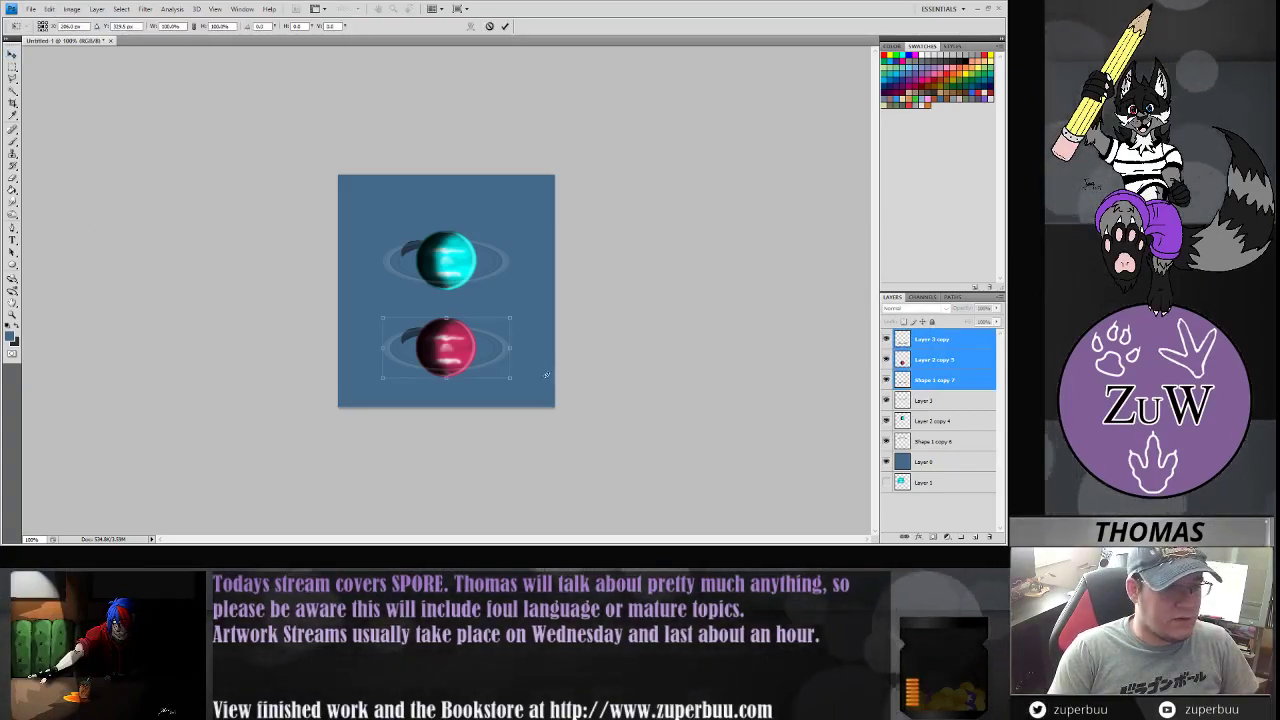
pyautogui.moveTo(510, 379); pyautogui.dragTo(402, 209)
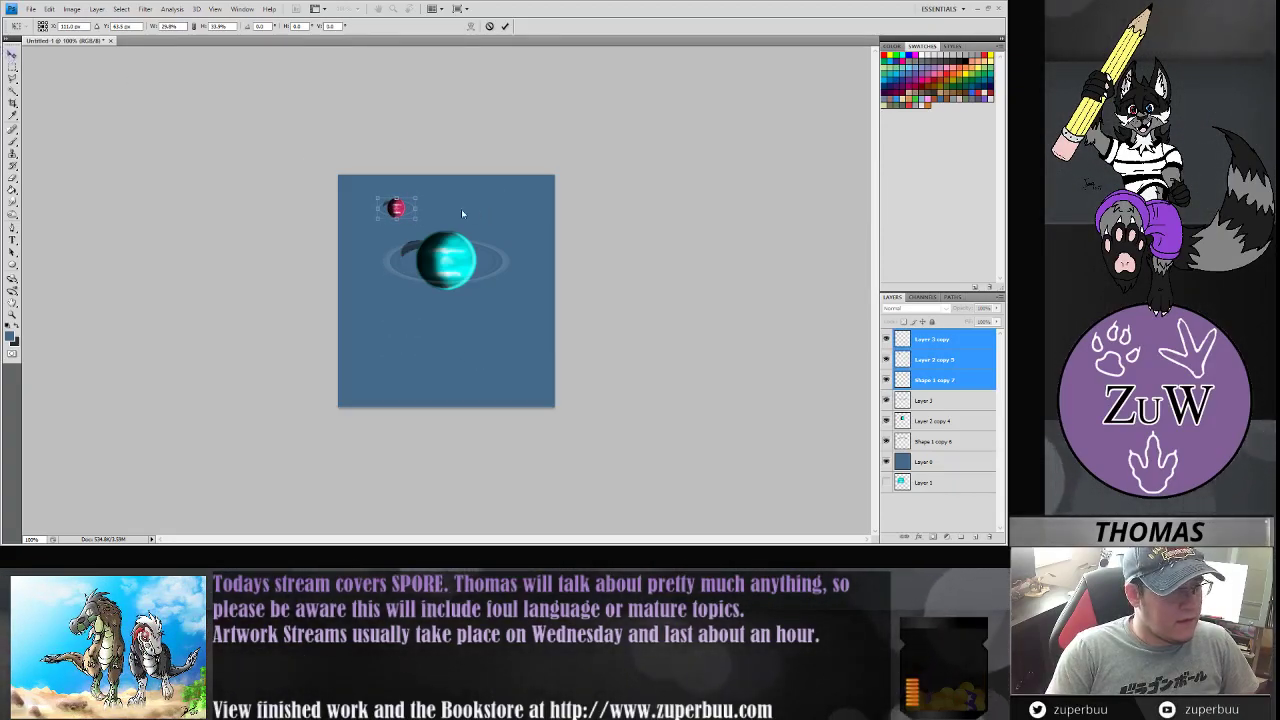
# - Brighten the small planet's rings by changing Layer 3 copy's blend mode and setting Shape 1 copy 7 to Linear Dodge (Add)
pyautogui.click(935, 340)
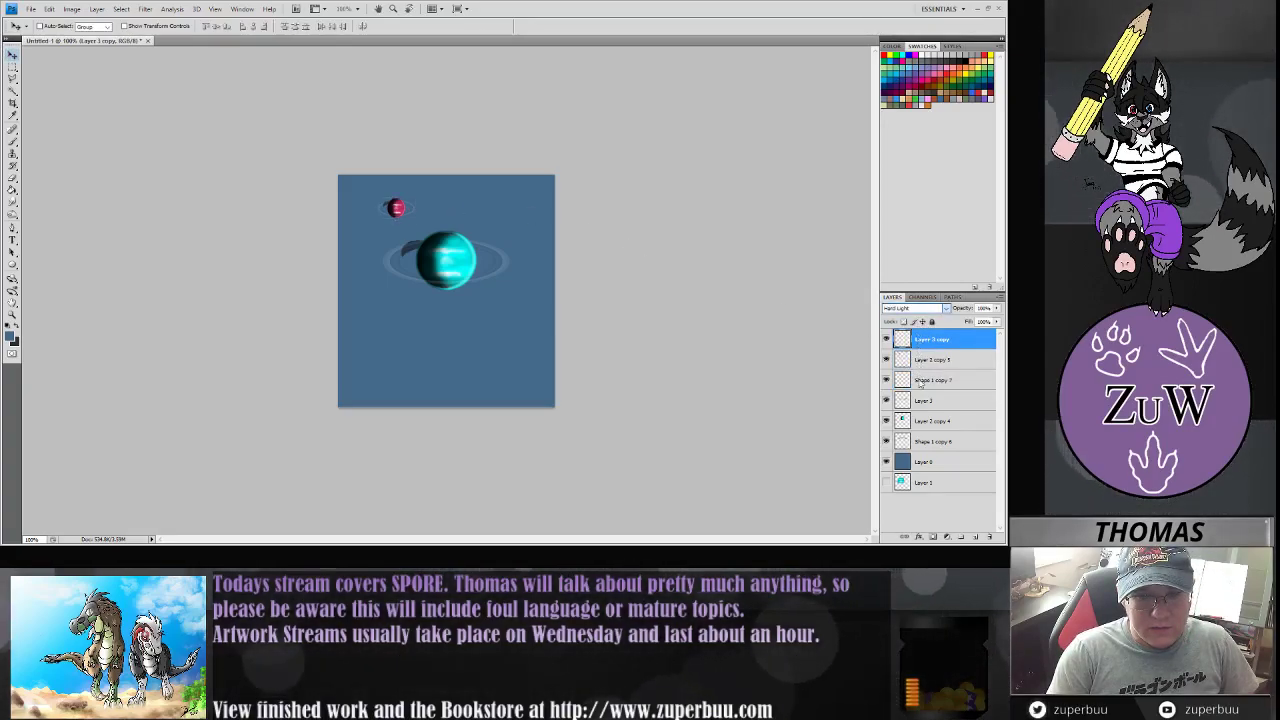
pyautogui.click(930, 380)
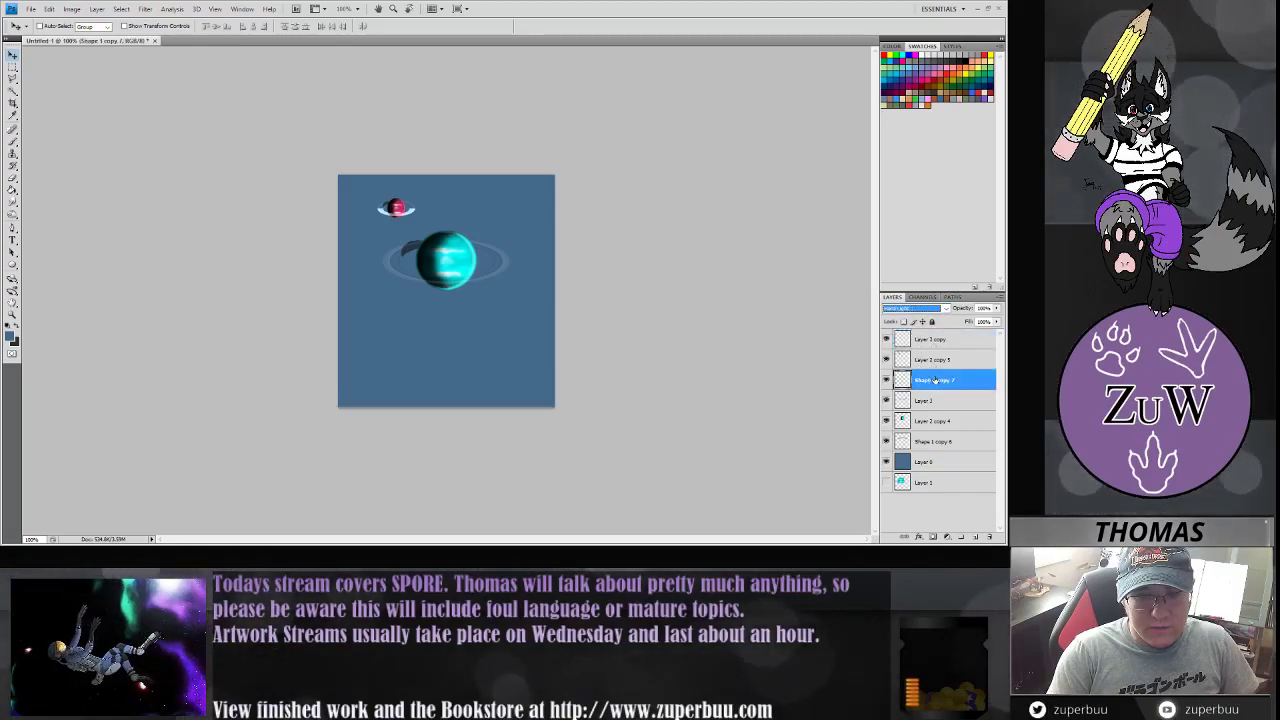
pyautogui.click(924, 310)
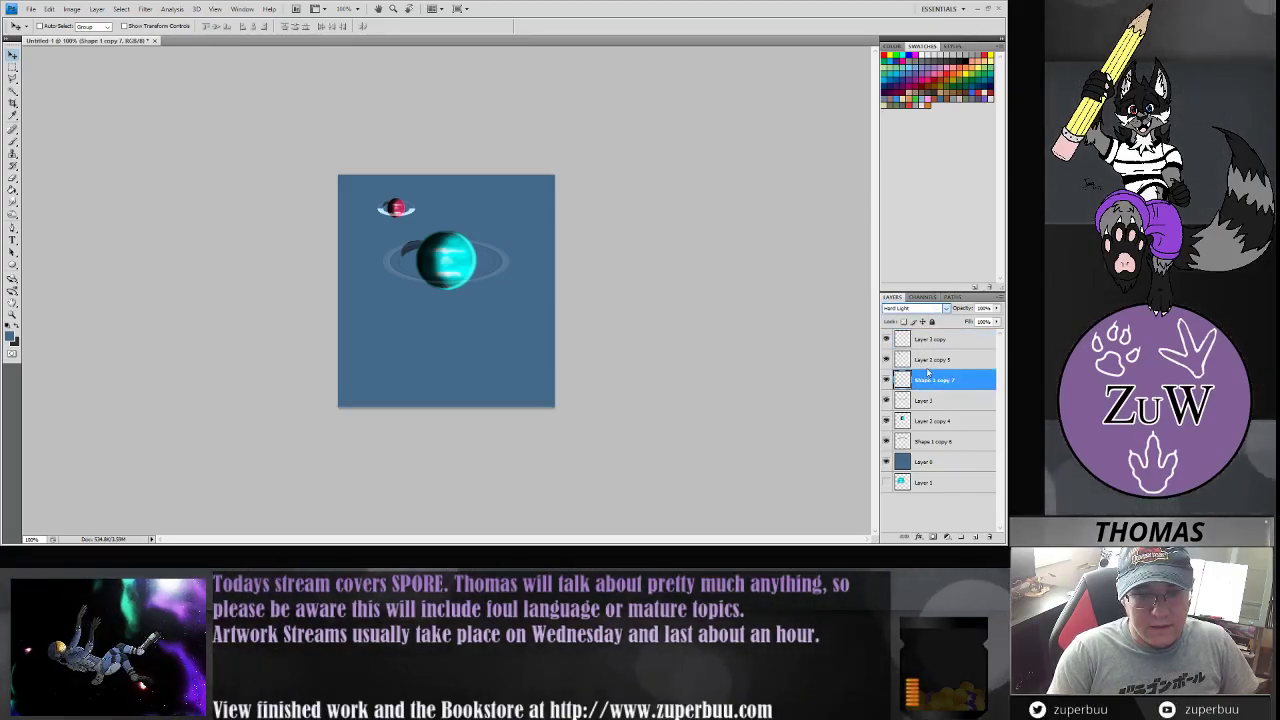
pyautogui.press('Up')
pyautogui.press('Up')
pyautogui.press('Up')
pyautogui.press('Up')
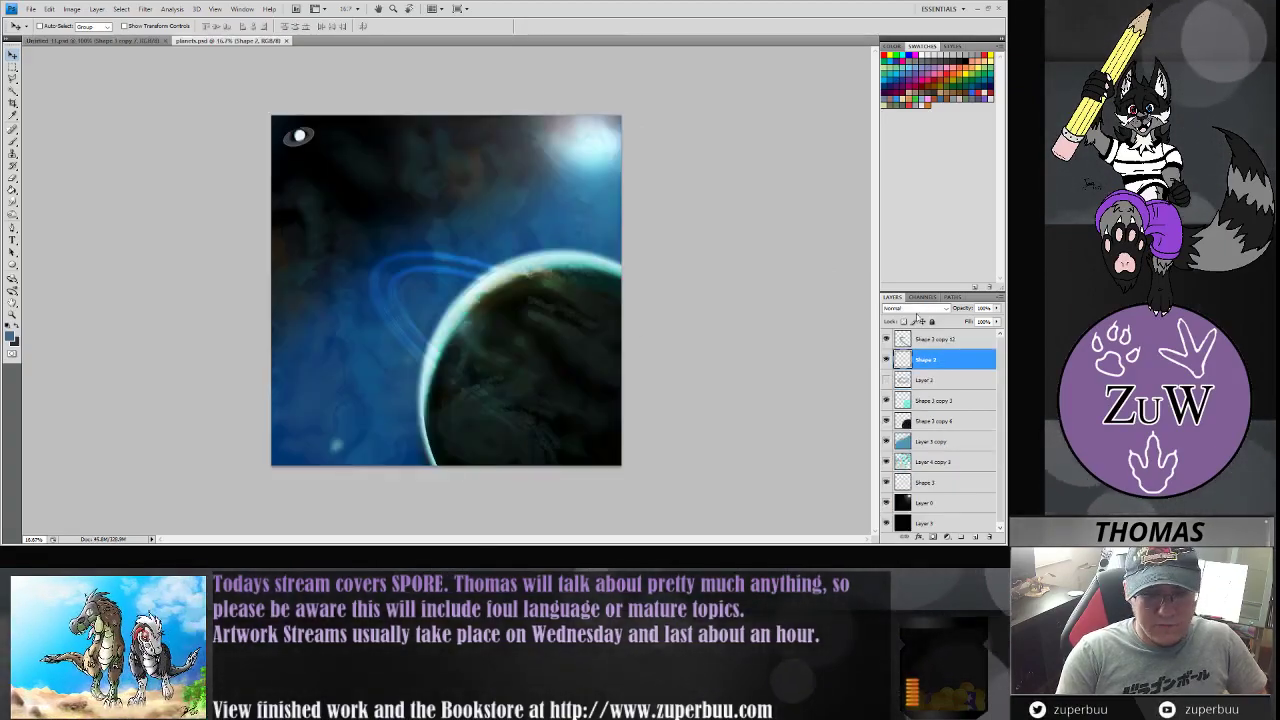
# - In planets.psd, display the hidden grey ring on Layer 2, move it up into the sky above the large planet, and hide it again
pyautogui.click(885, 380)
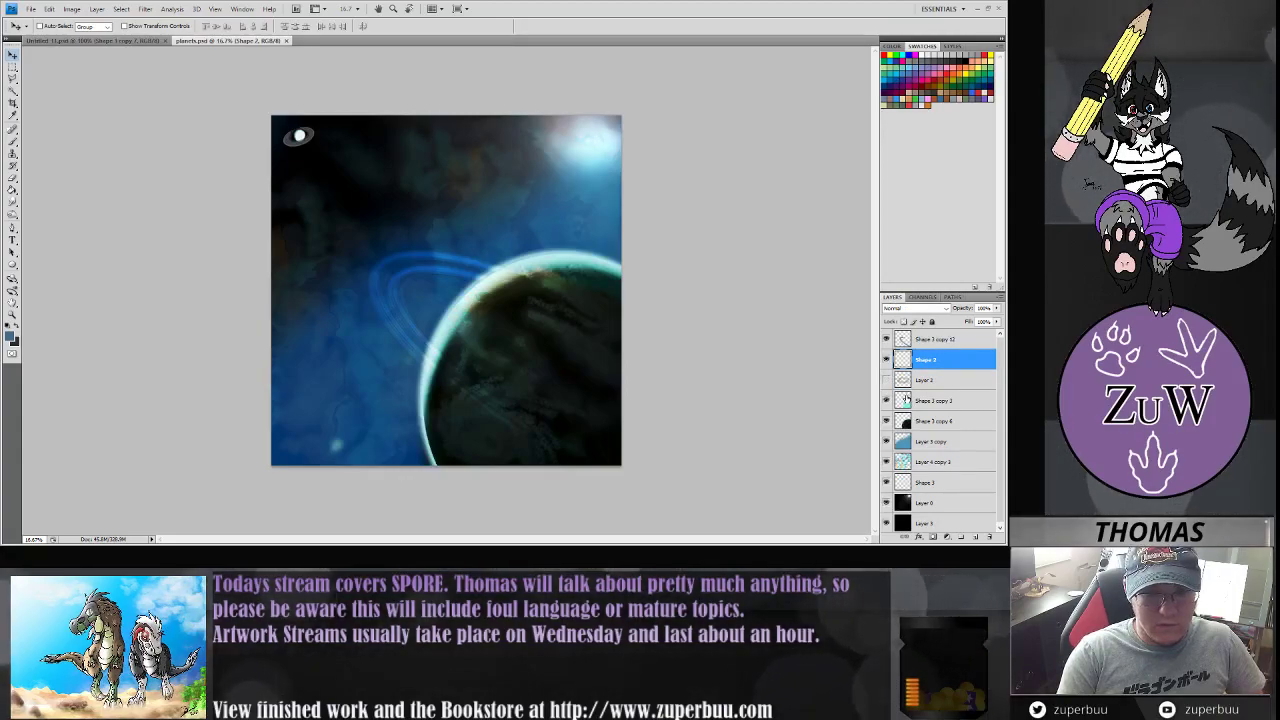
pyautogui.click(885, 380)
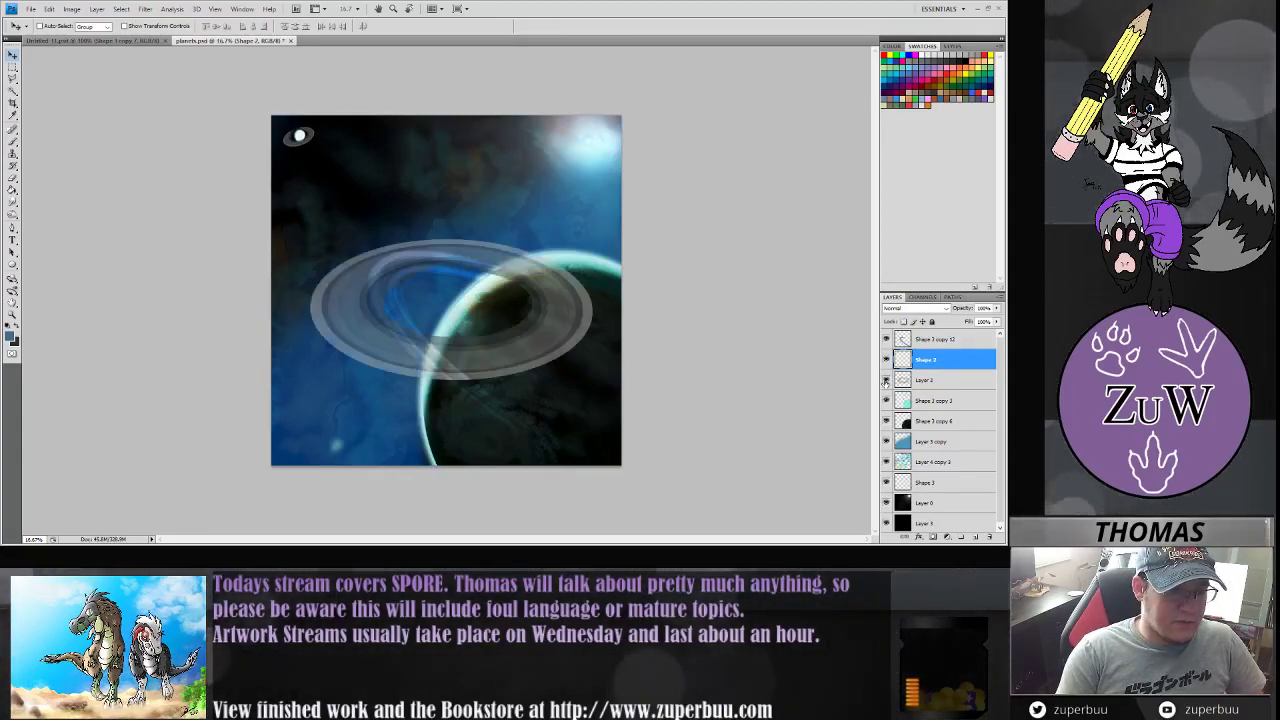
pyautogui.click(942, 381)
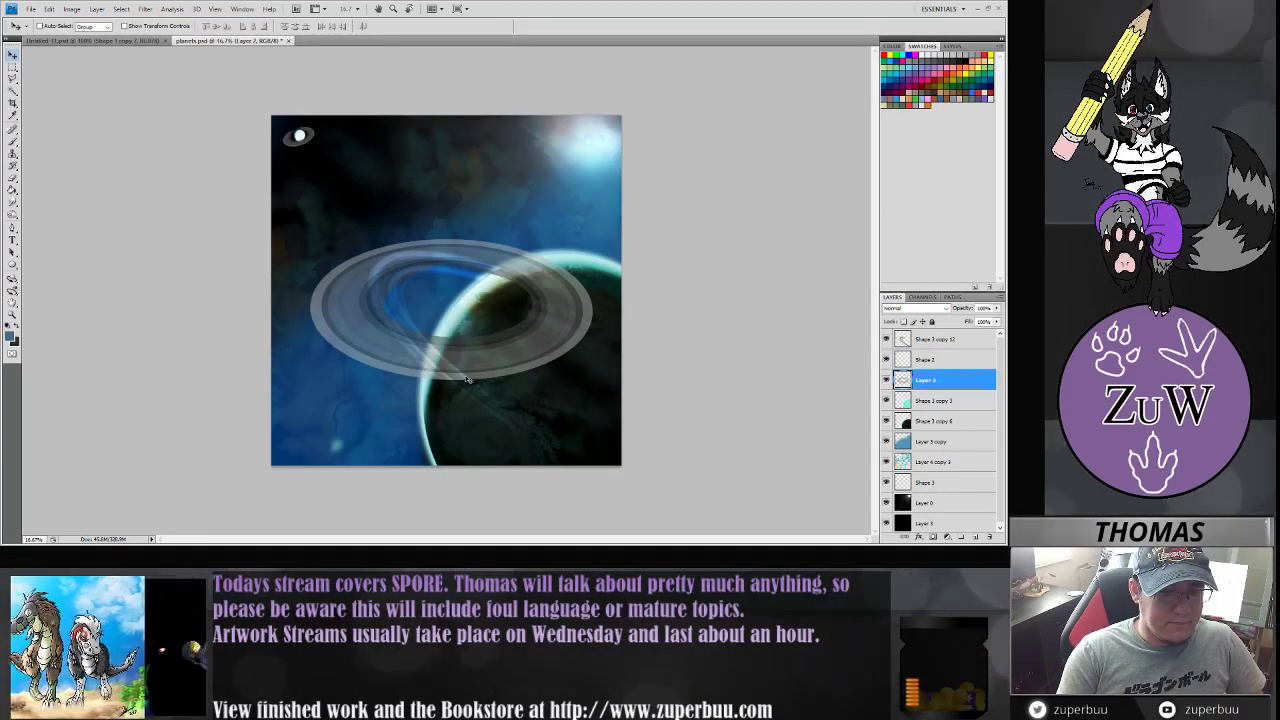
pyautogui.moveTo(465, 379); pyautogui.dragTo(454, 264)
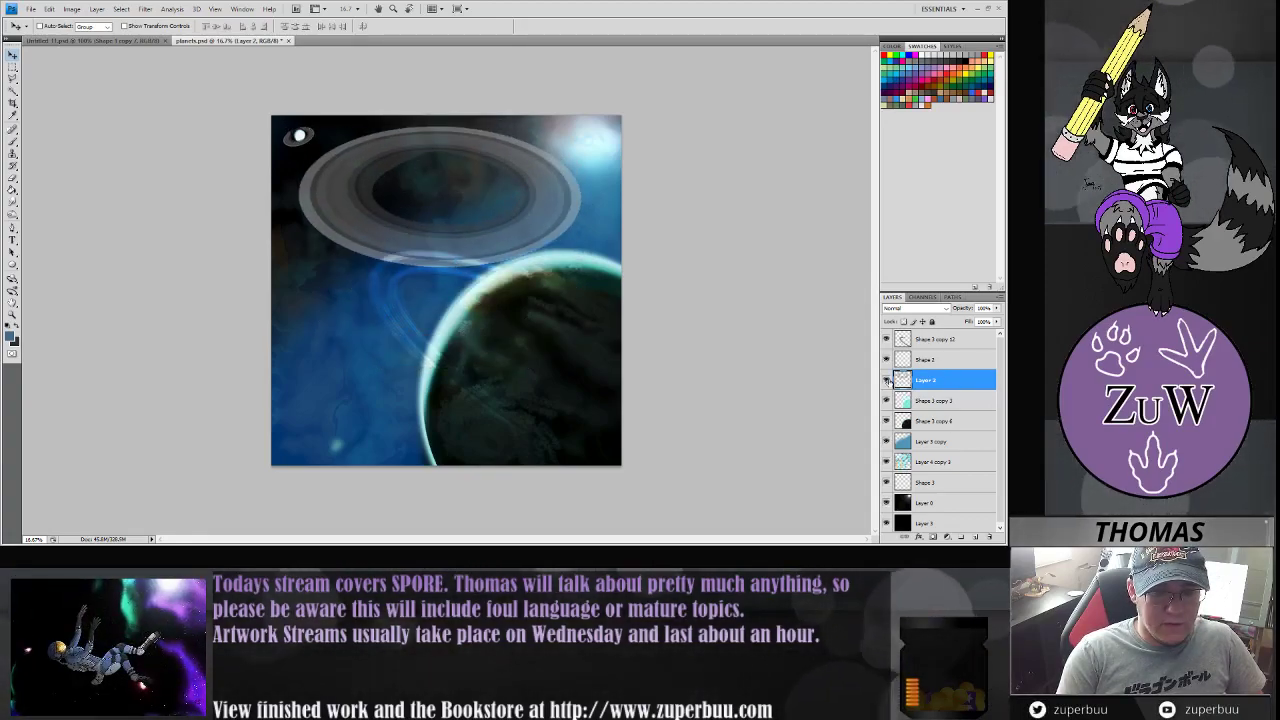
pyautogui.click(885, 380)
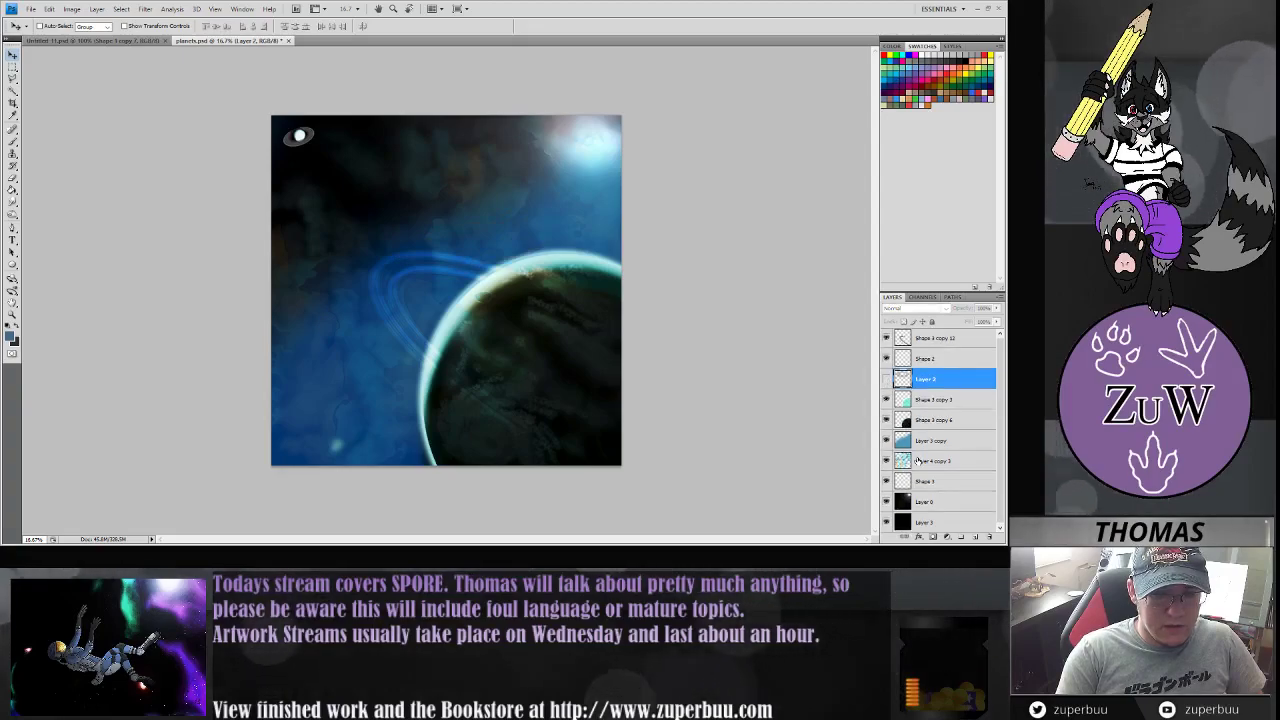
# - Examine the small white ringed planet in planets.psd at 100% and compare its rings with the ringed planets in the slate-blue document
pyautogui.click(905, 359)
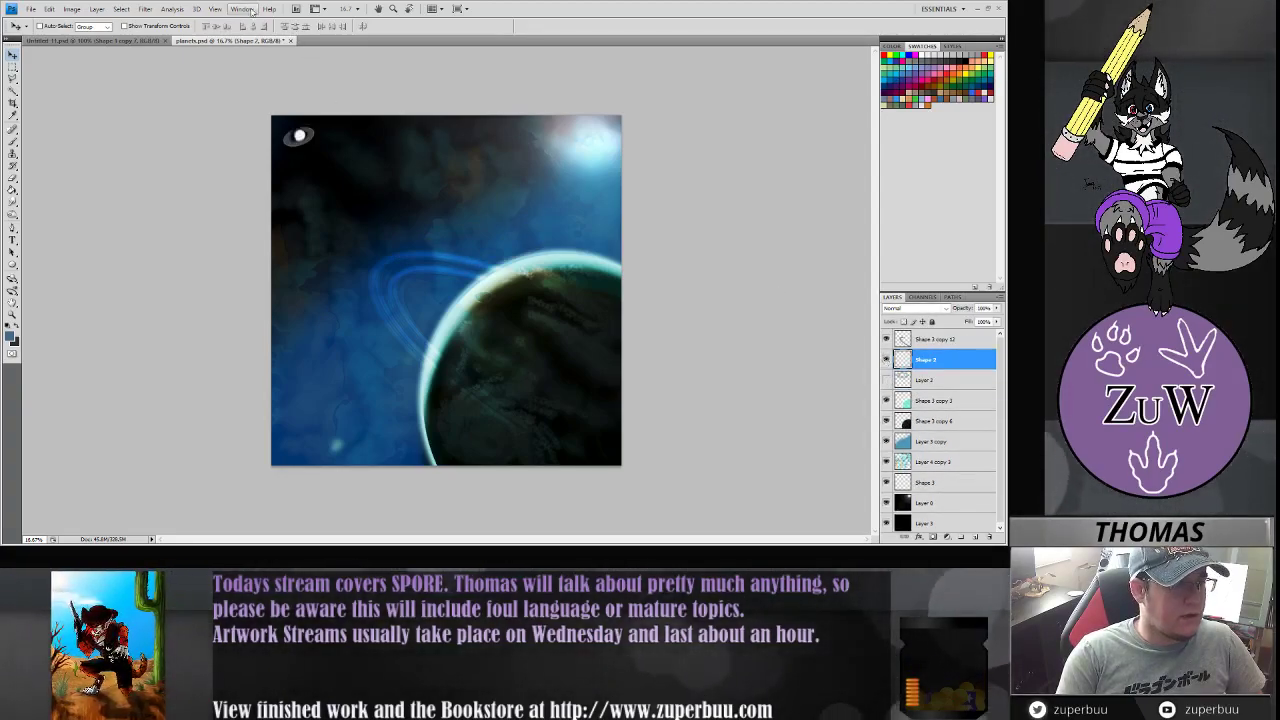
pyautogui.hotkey('ctrl', '1')
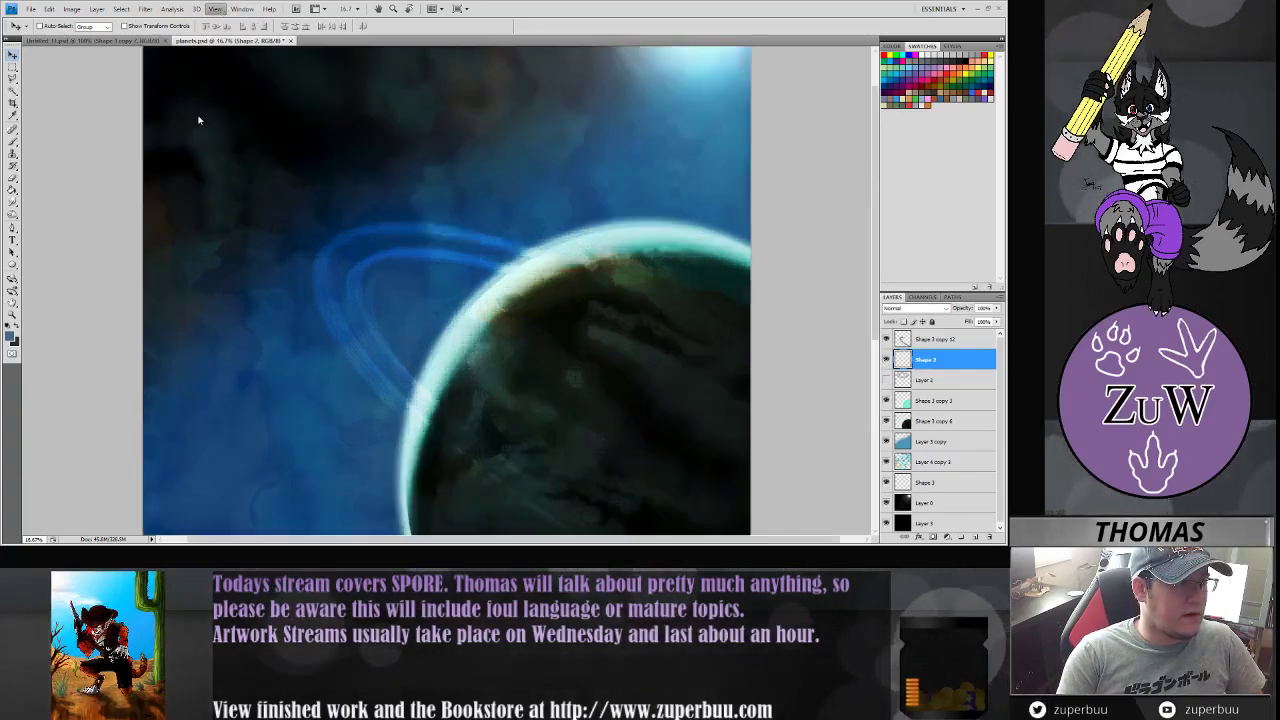
pyautogui.moveTo(876, 325); pyautogui.dragTo(877, 193)
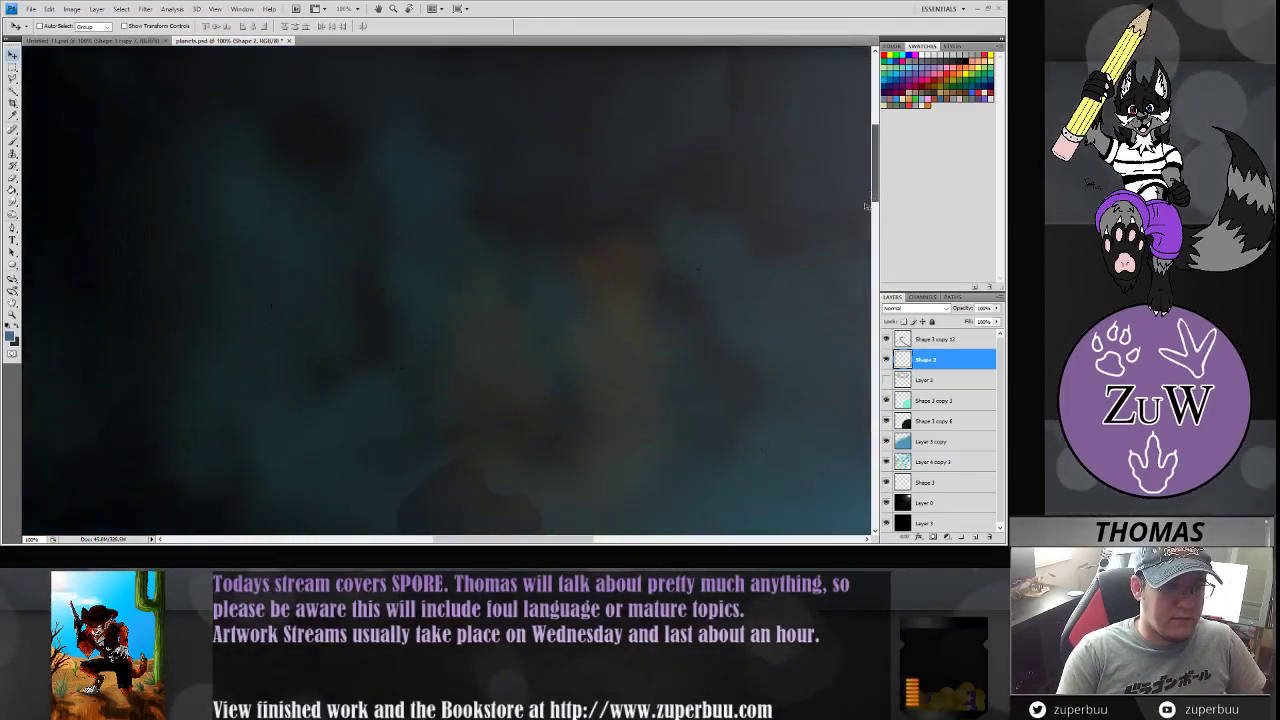
pyautogui.moveTo(564, 541); pyautogui.dragTo(411, 512)
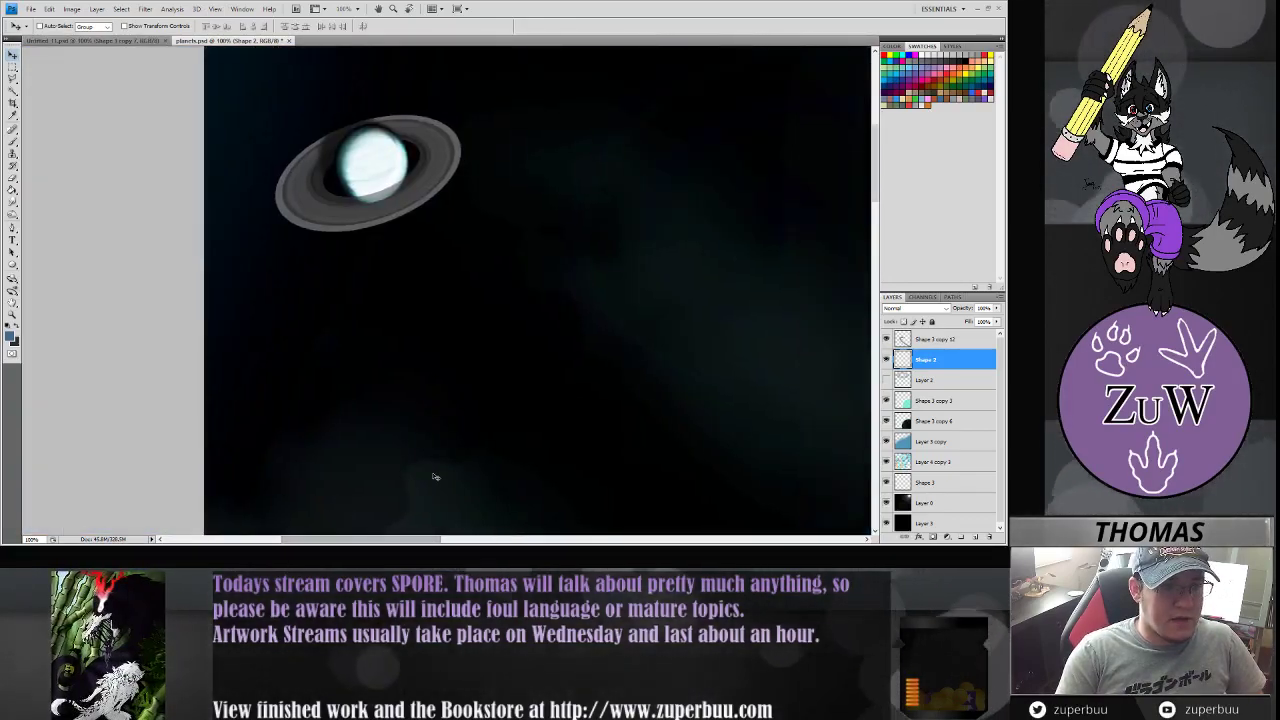
pyautogui.scroll(2, 300, 94)
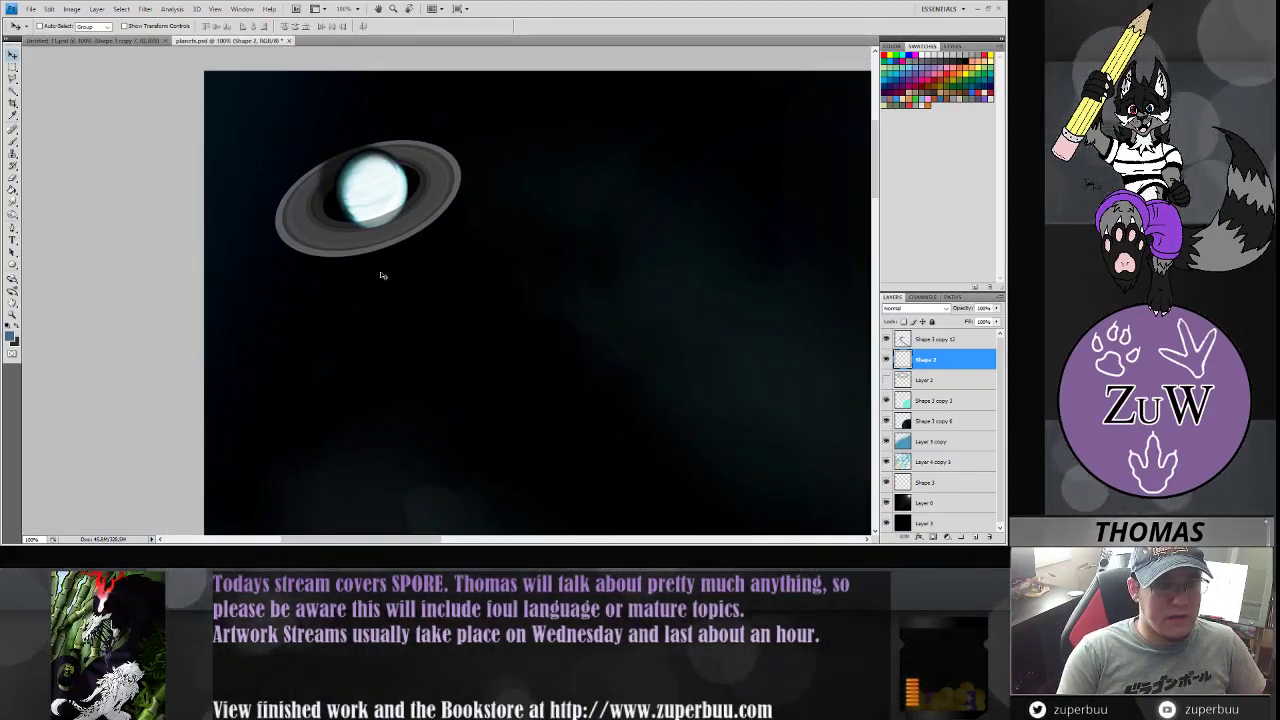
pyautogui.click(78, 40)
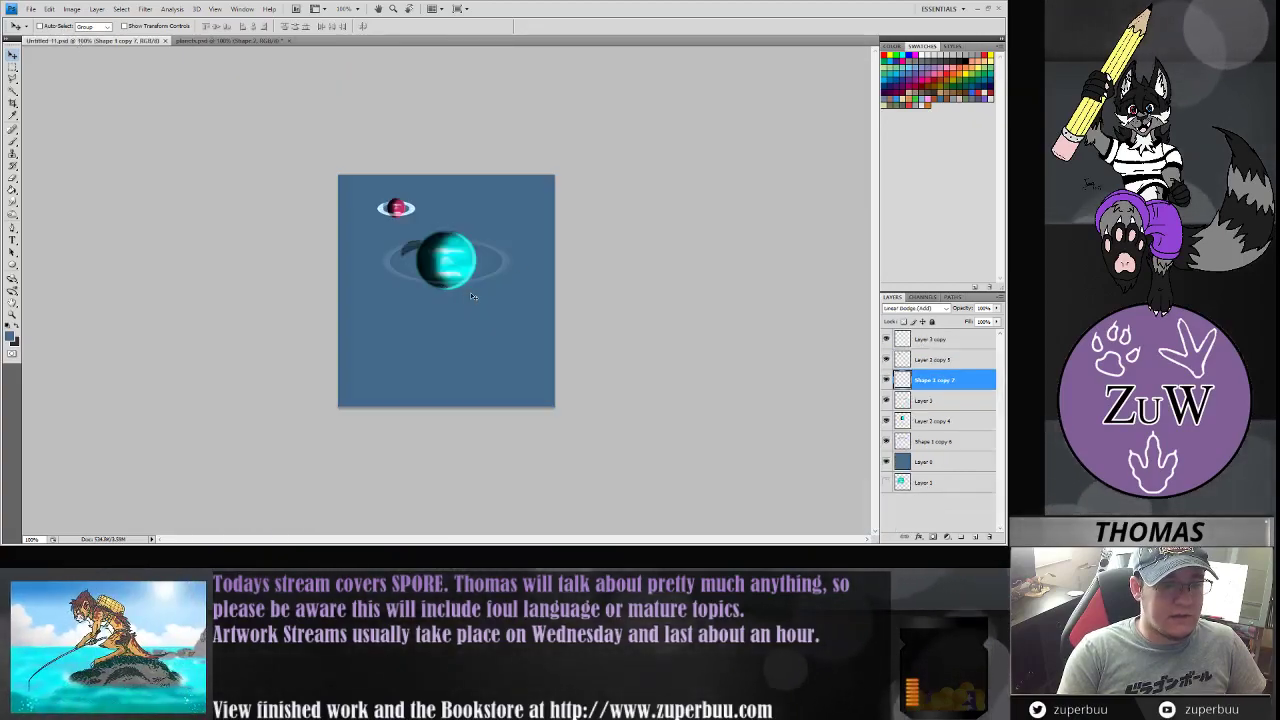
pyautogui.click(228, 40)
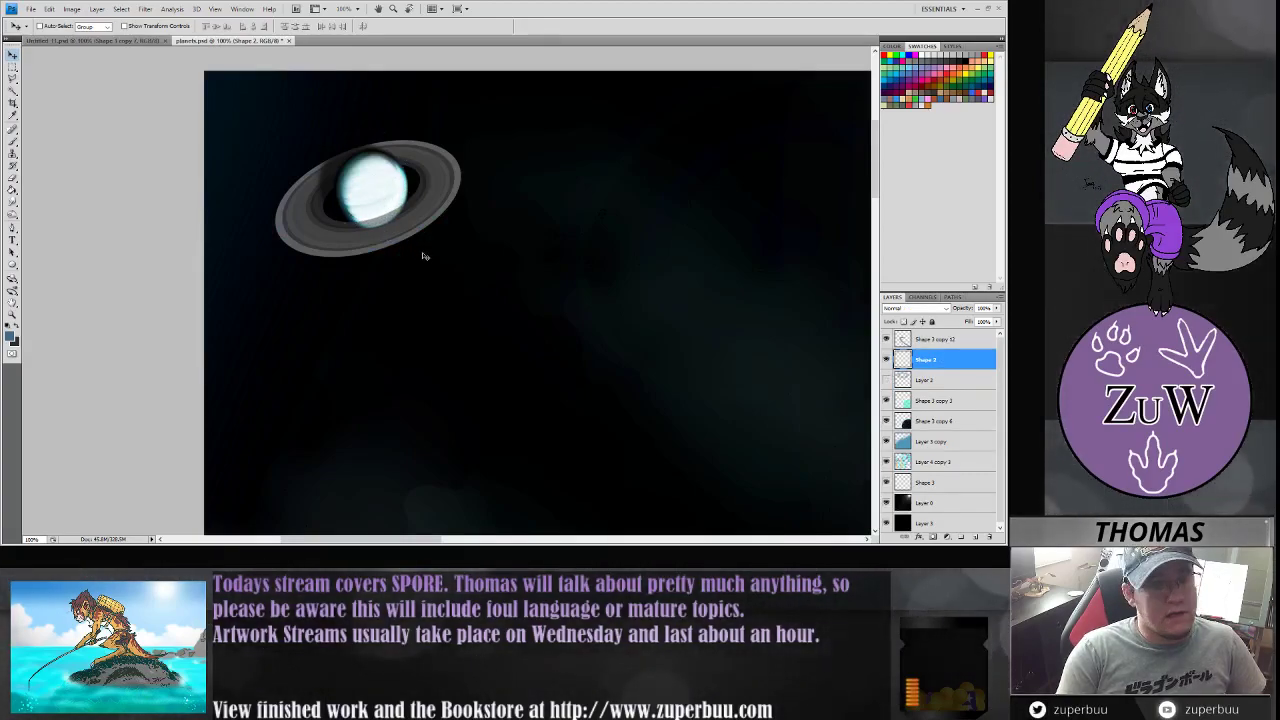
pyautogui.click(90, 41)
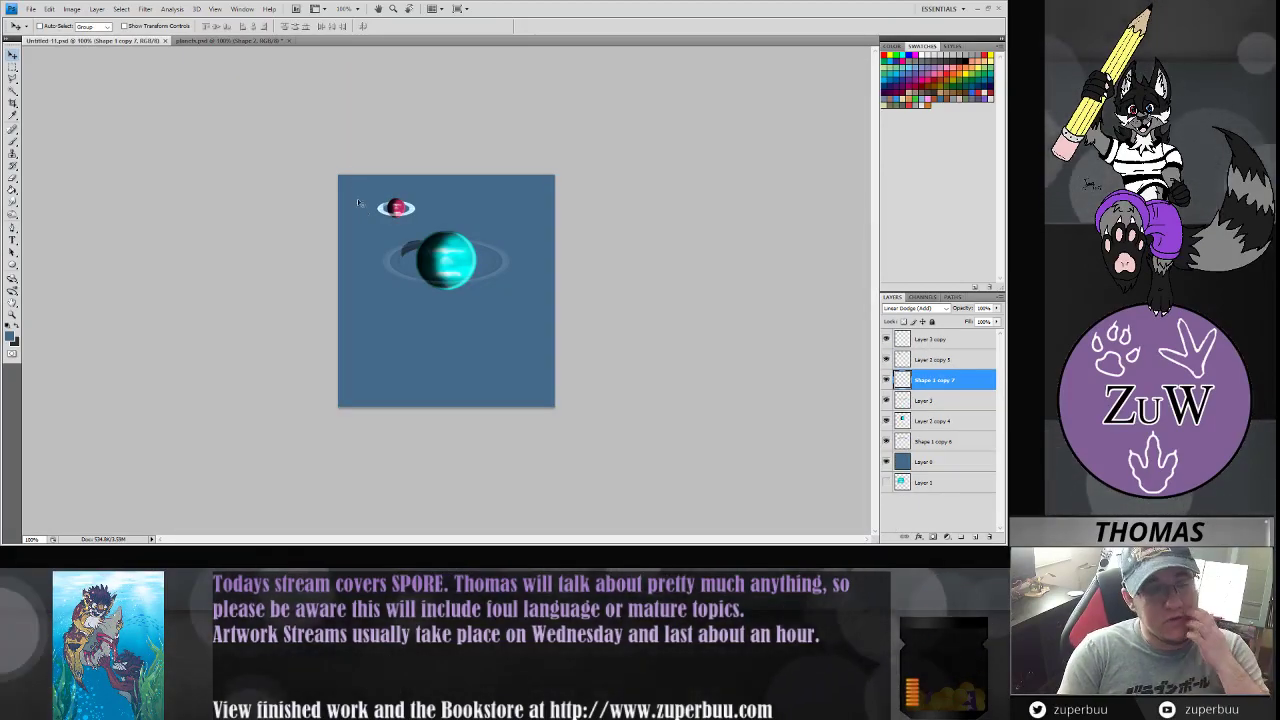
pyautogui.click(182, 41)
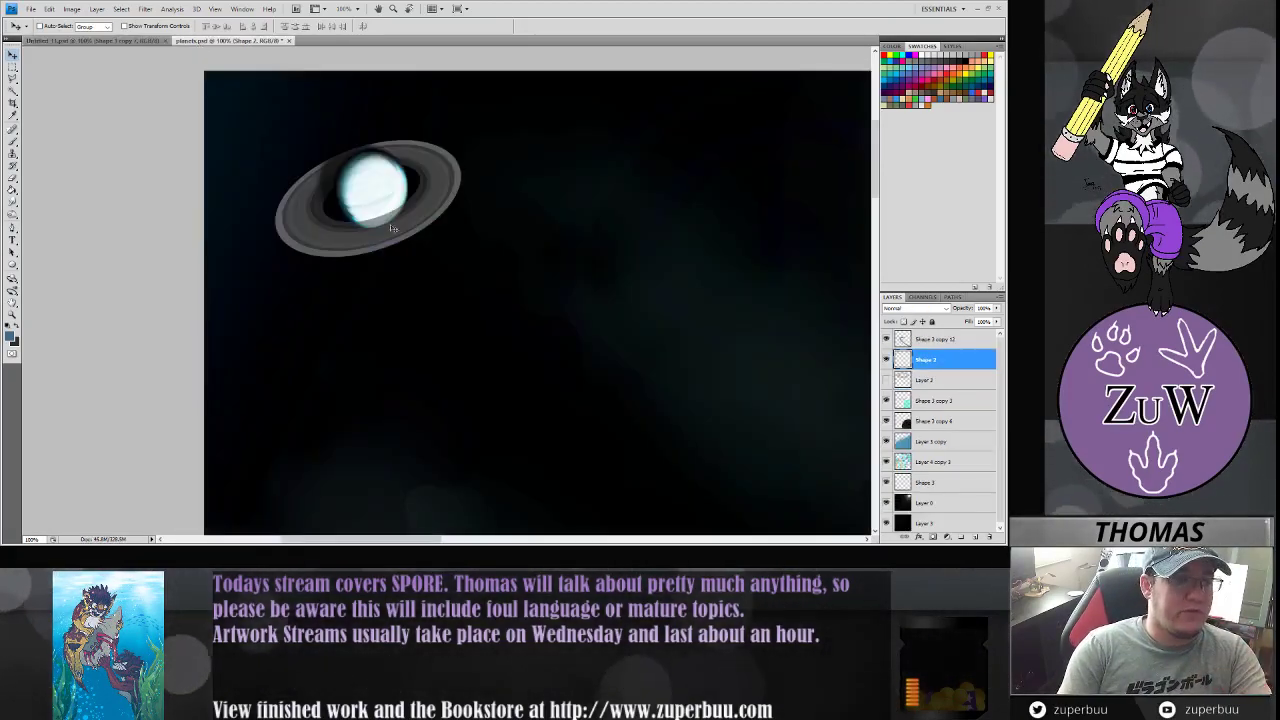